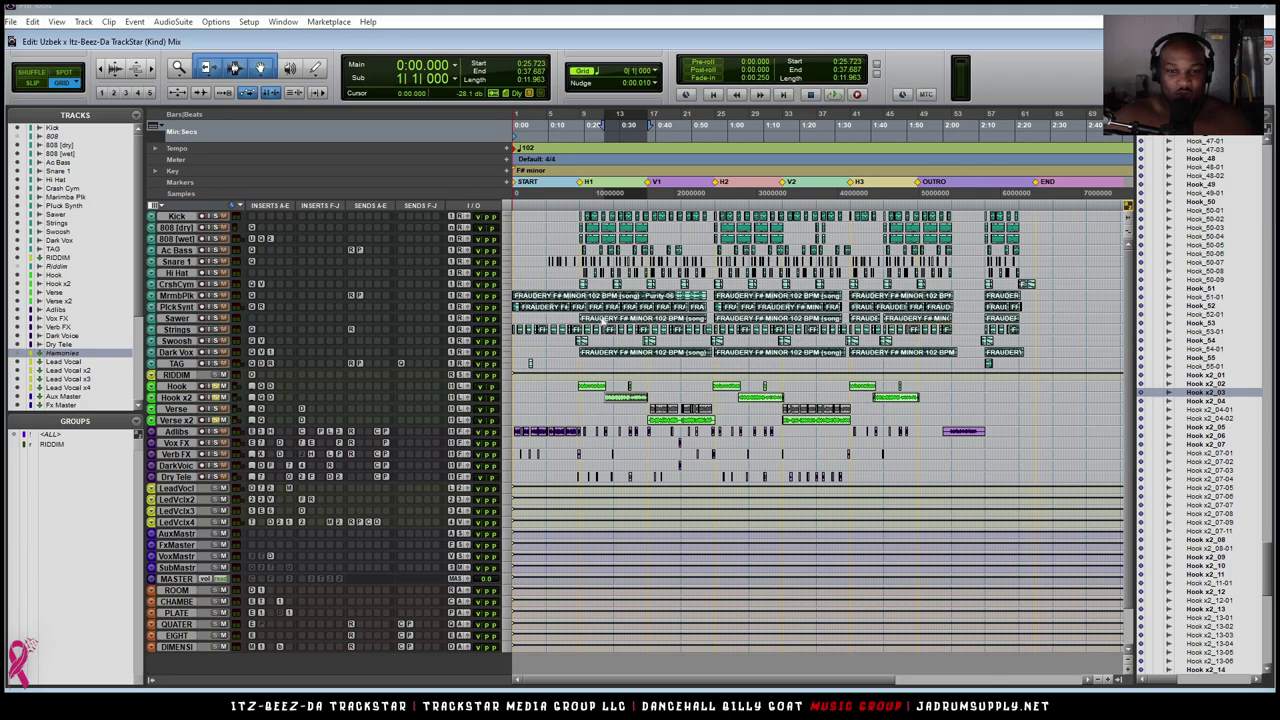
Enlarge the height of all tracks so their clips and names are easier to read.
{"action": "scroll", "coordinate": [605, 315], "scroll_direction": "down", "scroll_amount": 3}
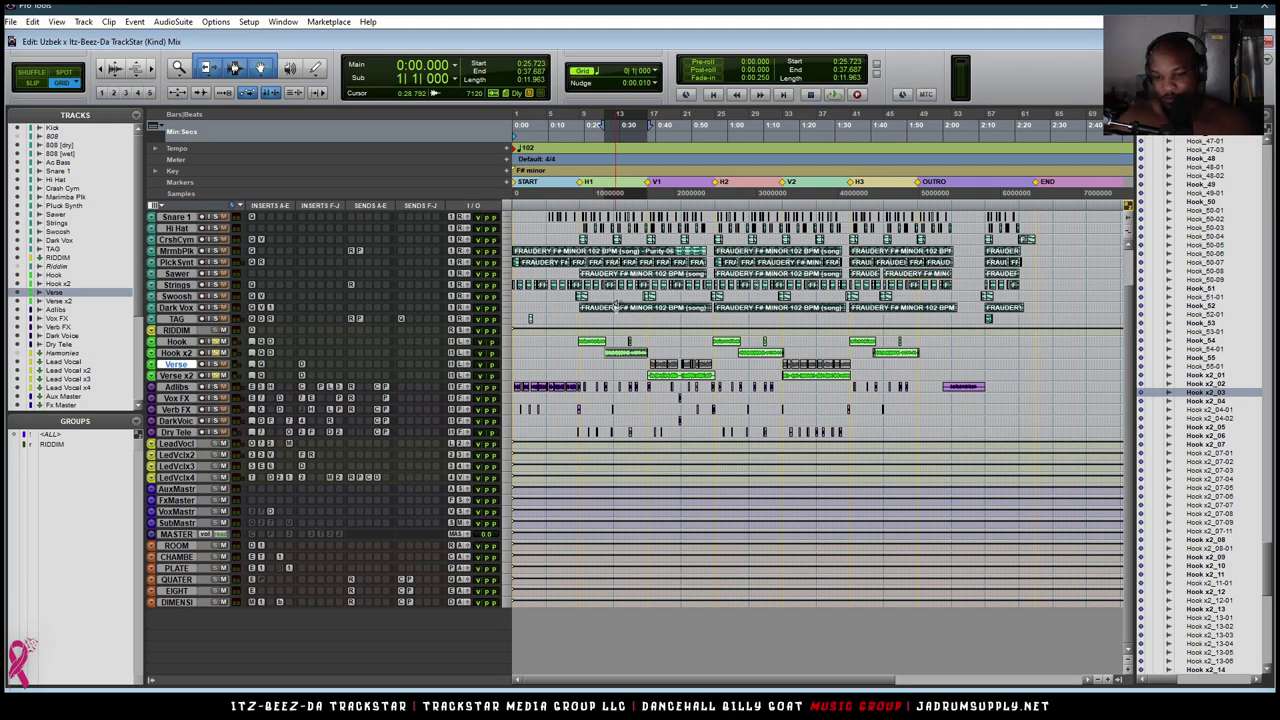
{"action": "key", "text": "ctrl+alt+Down"}
{"action": "key", "text": "ctrl+alt+Down"}
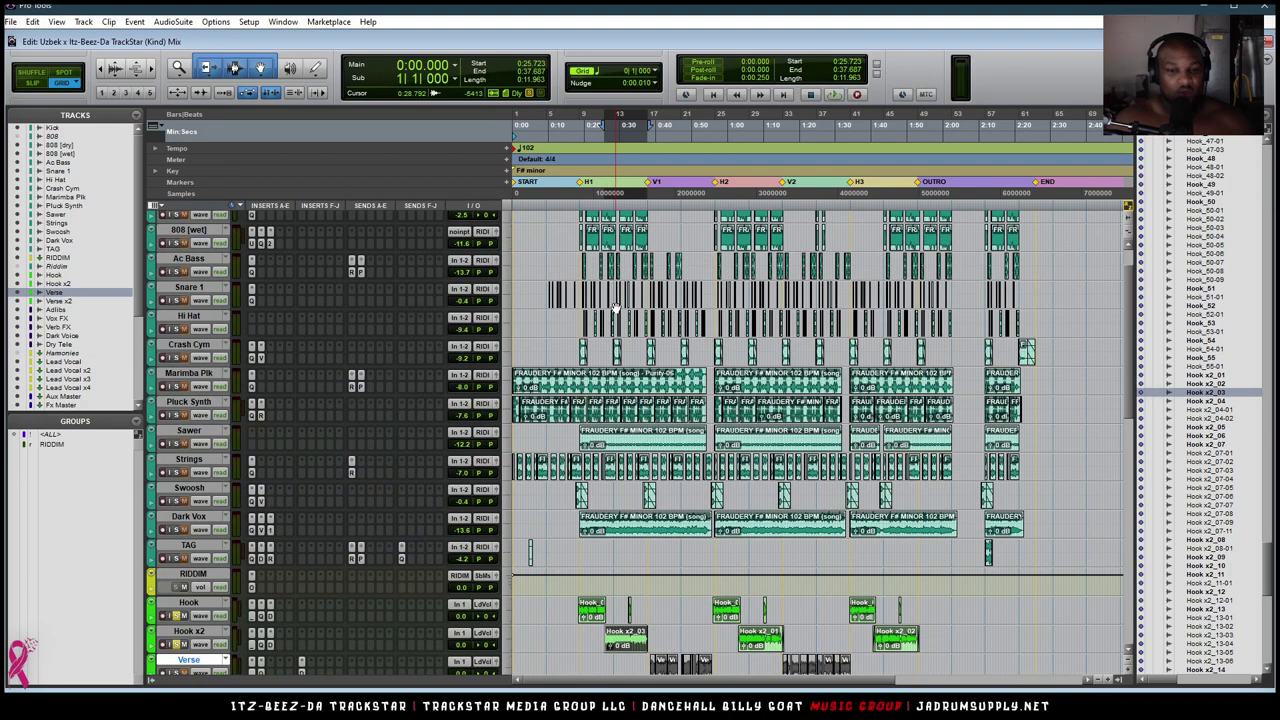
{"action": "key", "text": "ctrl+alt+Up"}
Set the grid value to 1 bar.
{"action": "scroll", "coordinate": [626, 295], "scroll_direction": "down", "scroll_amount": 5}
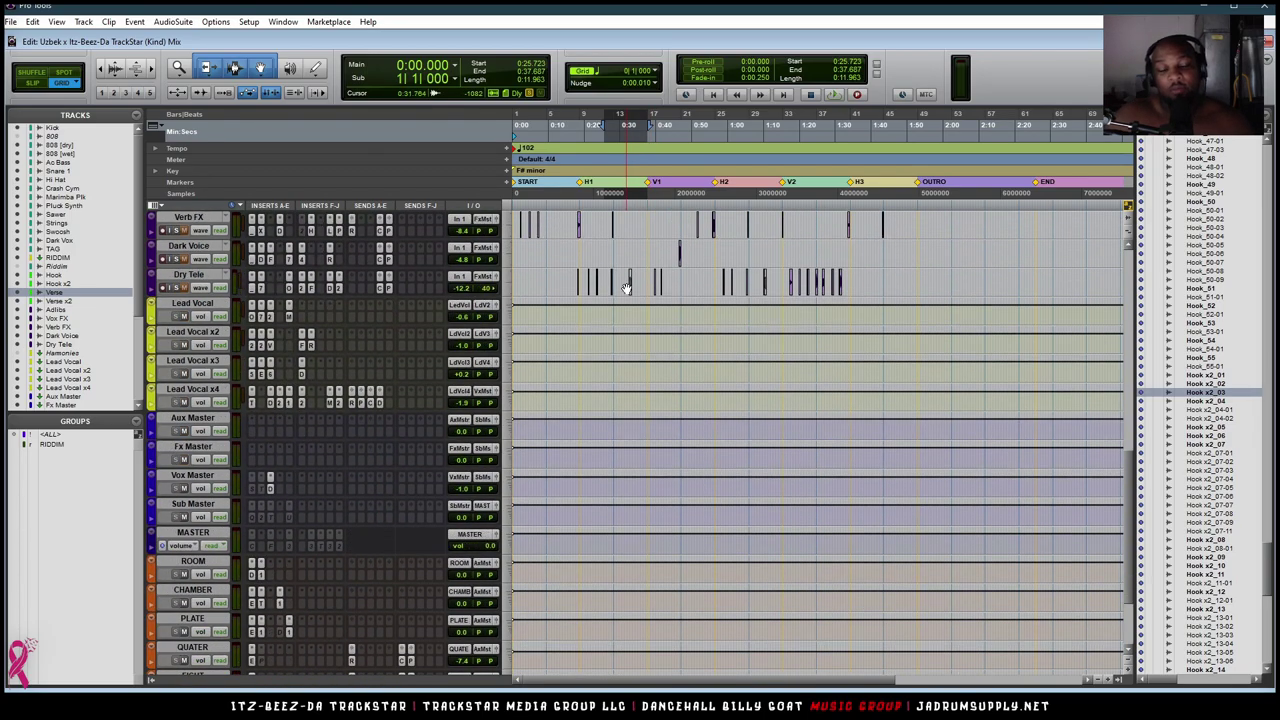
{"action": "scroll", "coordinate": [581, 300], "scroll_direction": "down", "scroll_amount": 2}
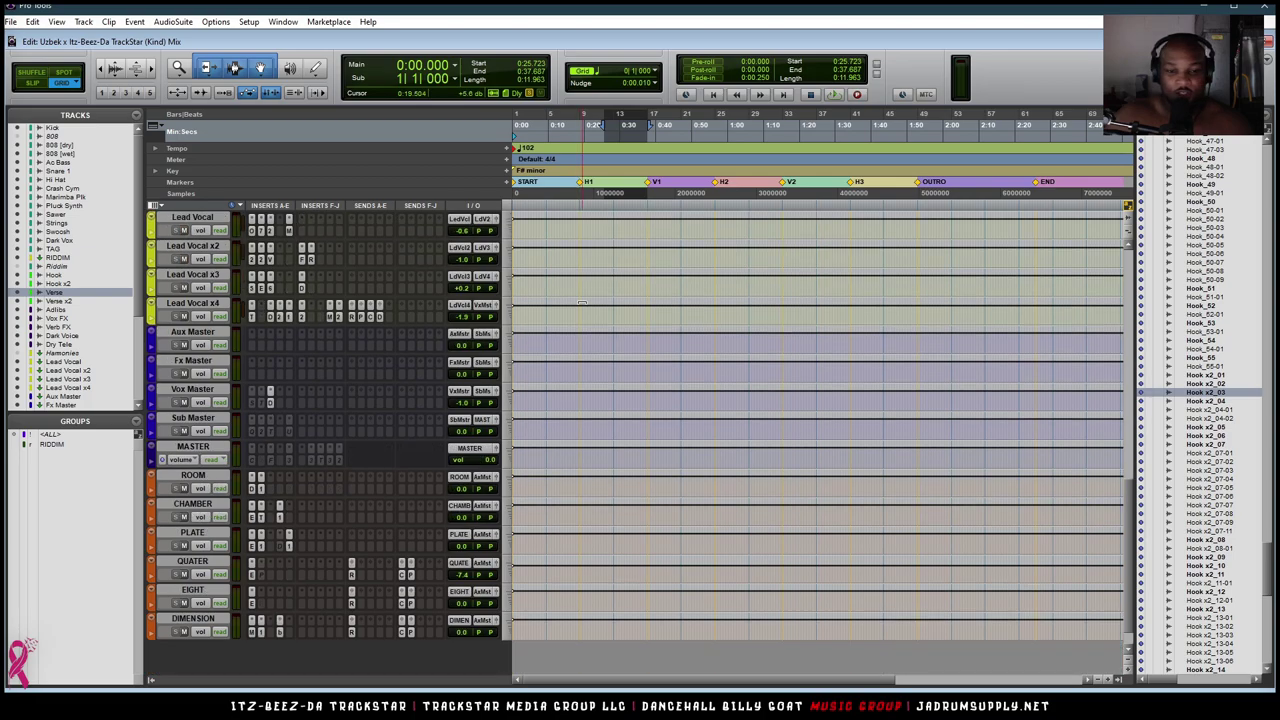
{"action": "scroll", "coordinate": [581, 302], "scroll_direction": "down", "scroll_amount": 1}
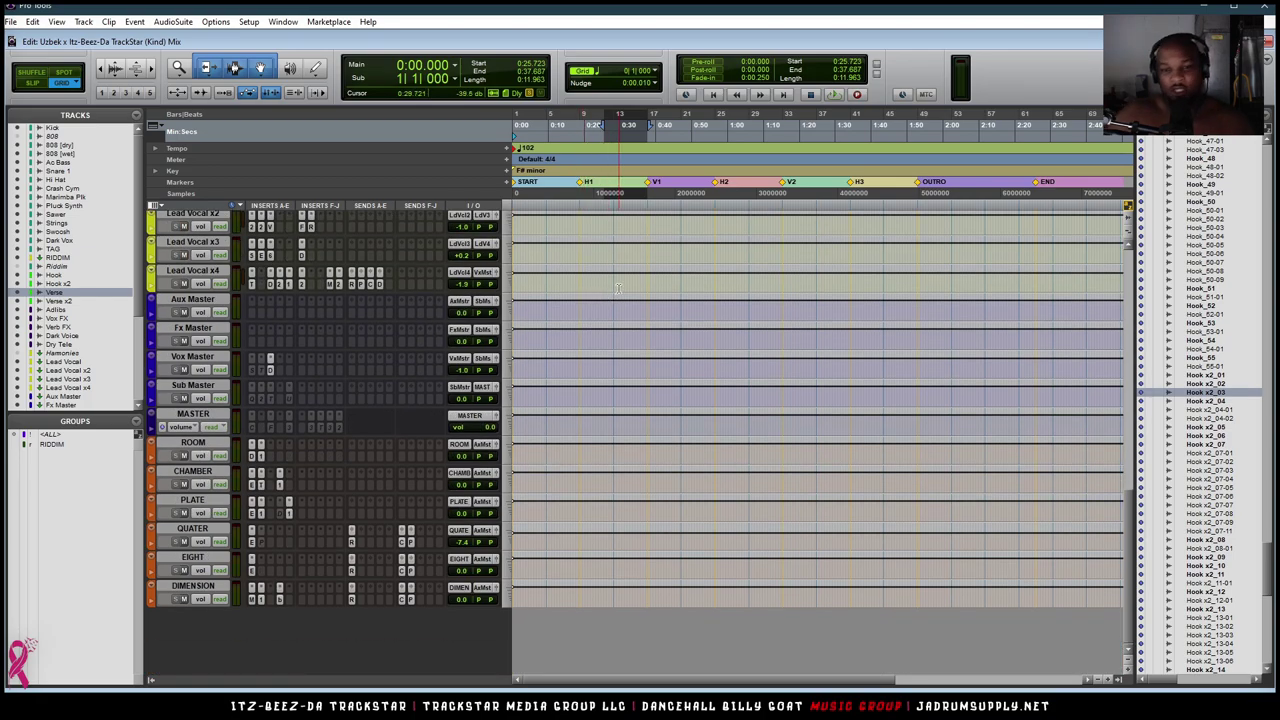
{"action": "left_click", "coordinate": [603, 72]}
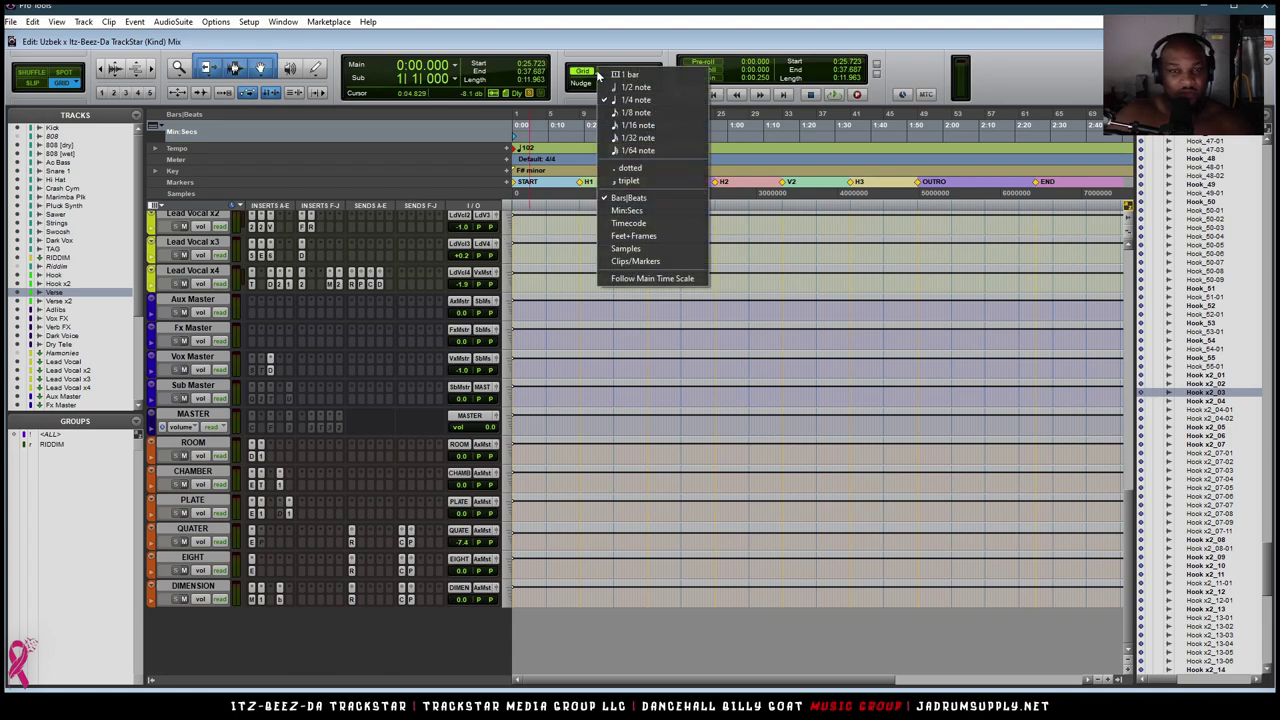
{"action": "left_click", "coordinate": [622, 72]}
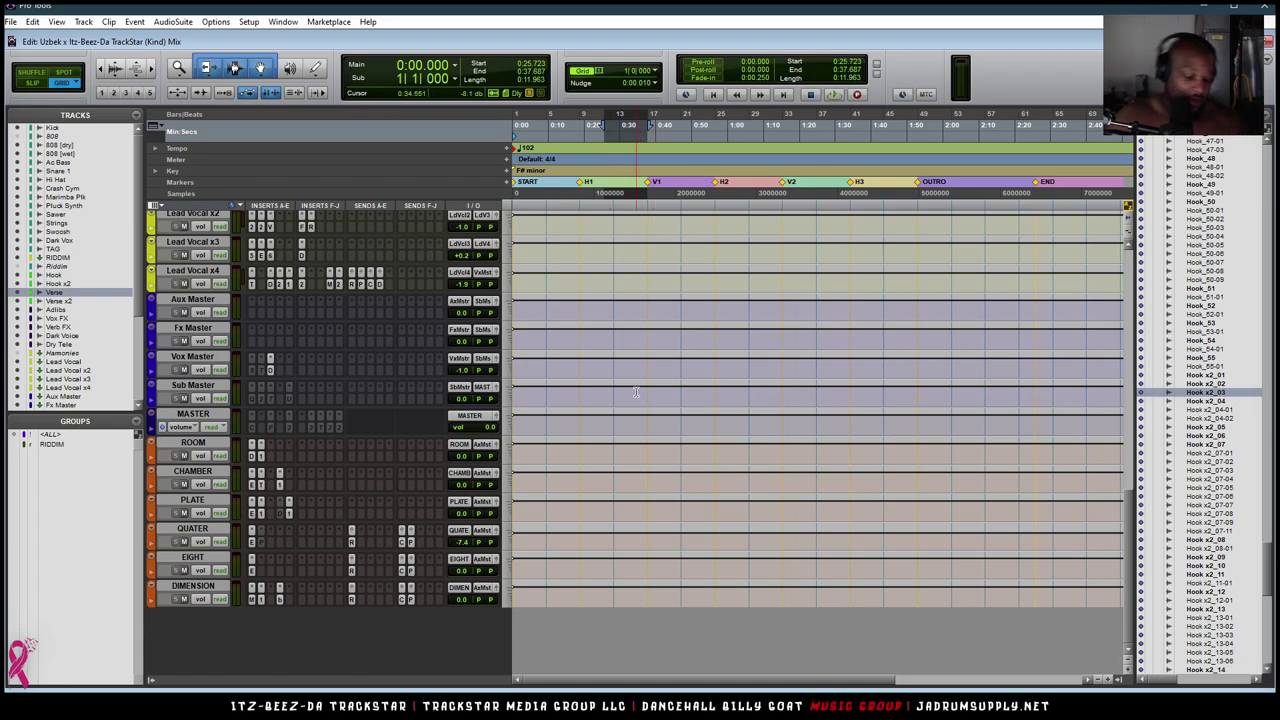
{"action": "key", "text": "ctrl+]"}
{"action": "key", "text": "ctrl+]"}
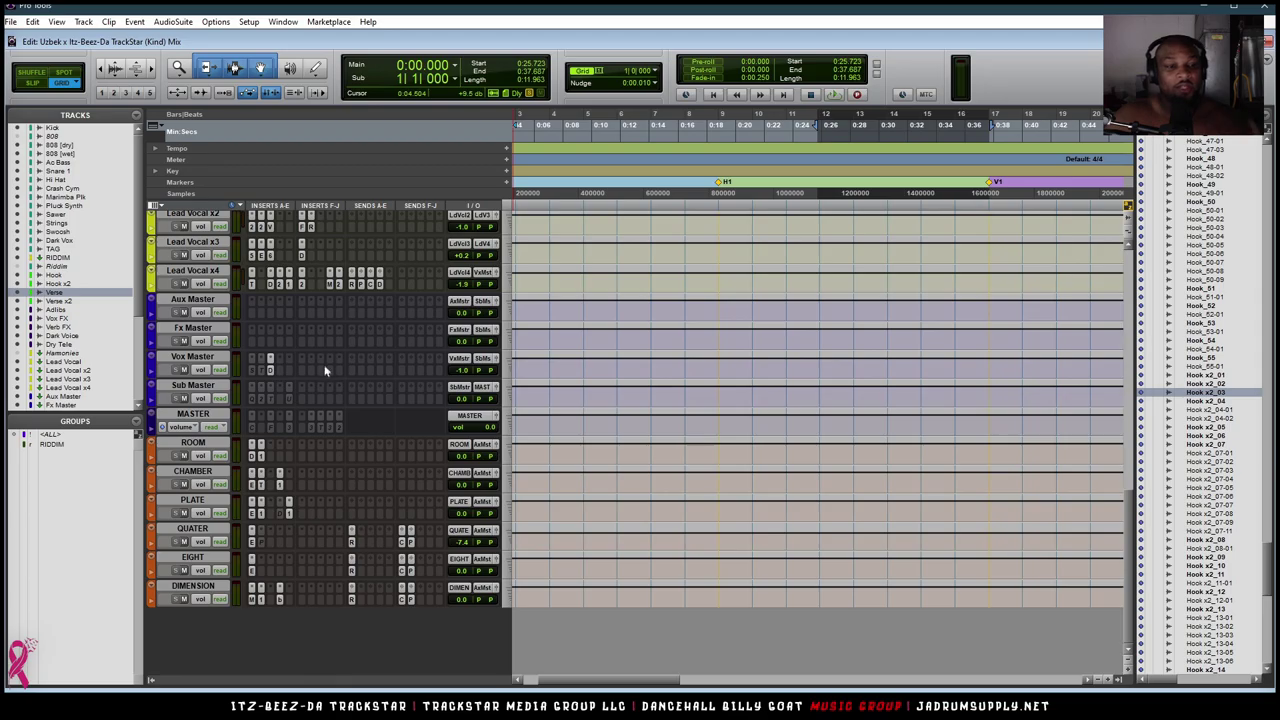
{"action": "scroll", "coordinate": [330, 365], "scroll_direction": "up", "scroll_amount": 10}
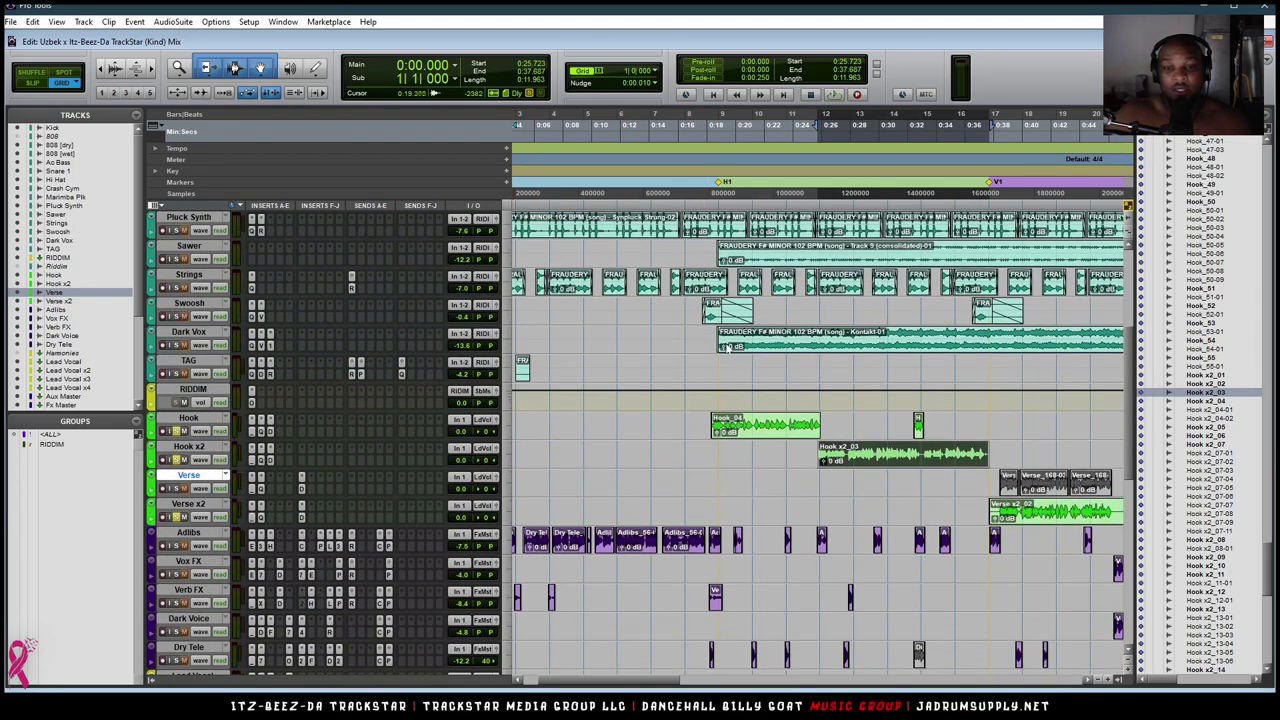
{"action": "key", "text": "ctrl+bracketleft"}
{"action": "key", "text": "ctrl+bracketleft"}
{"action": "scroll", "coordinate": [740, 352], "scroll_direction": "up", "scroll_amount": 2}
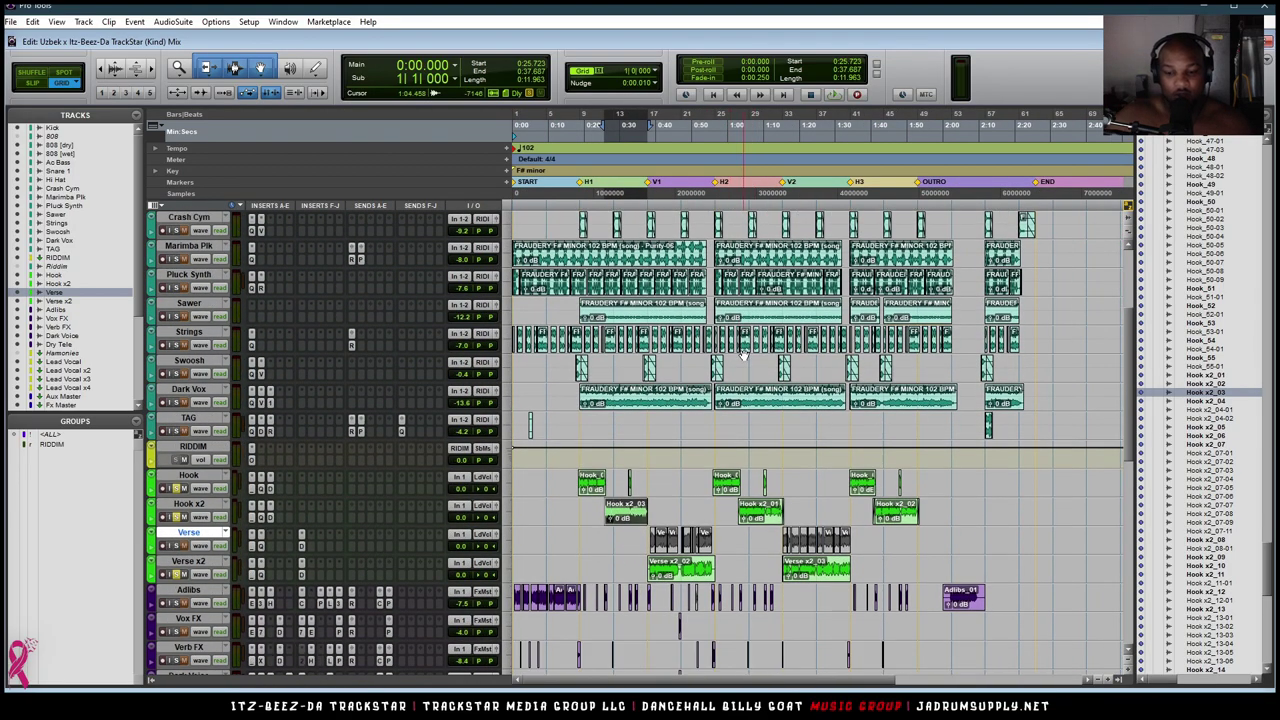
{"action": "scroll", "coordinate": [742, 352], "scroll_direction": "down", "scroll_amount": 3}
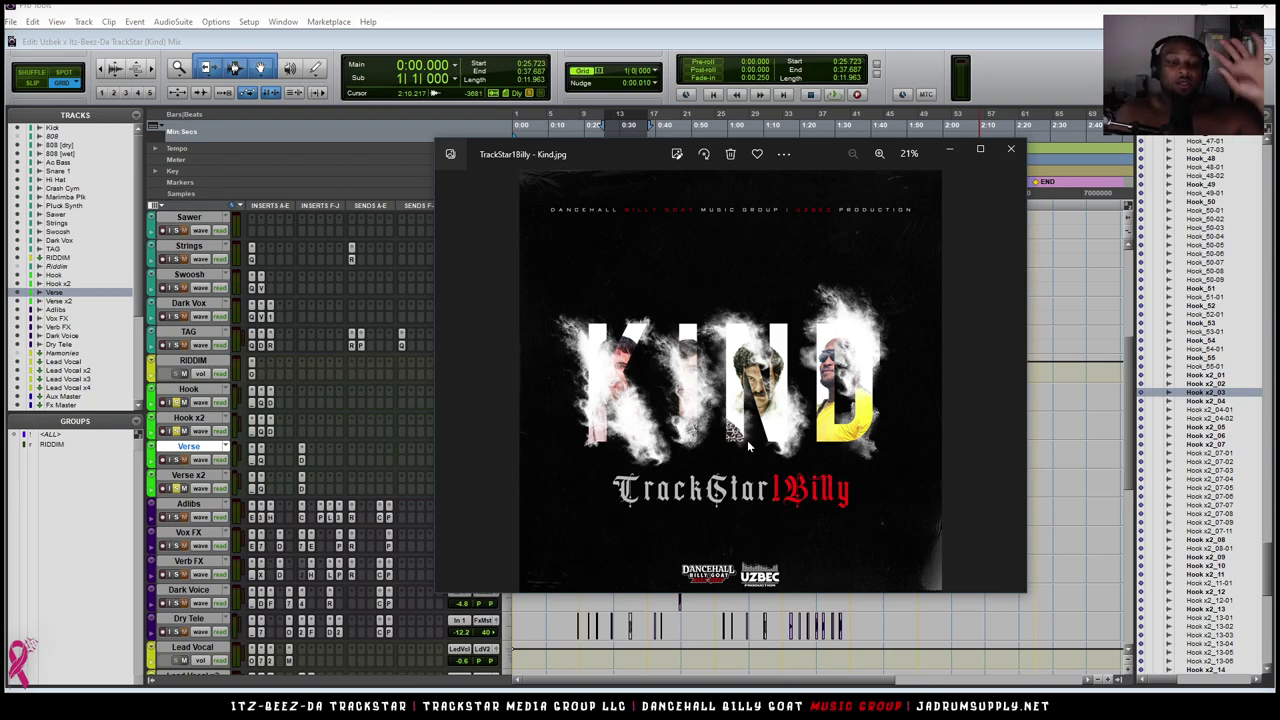
Close the cover art image and select the range from START to the H2 marker across all tracks.
{"action": "left_click", "coordinate": [1010, 148]}
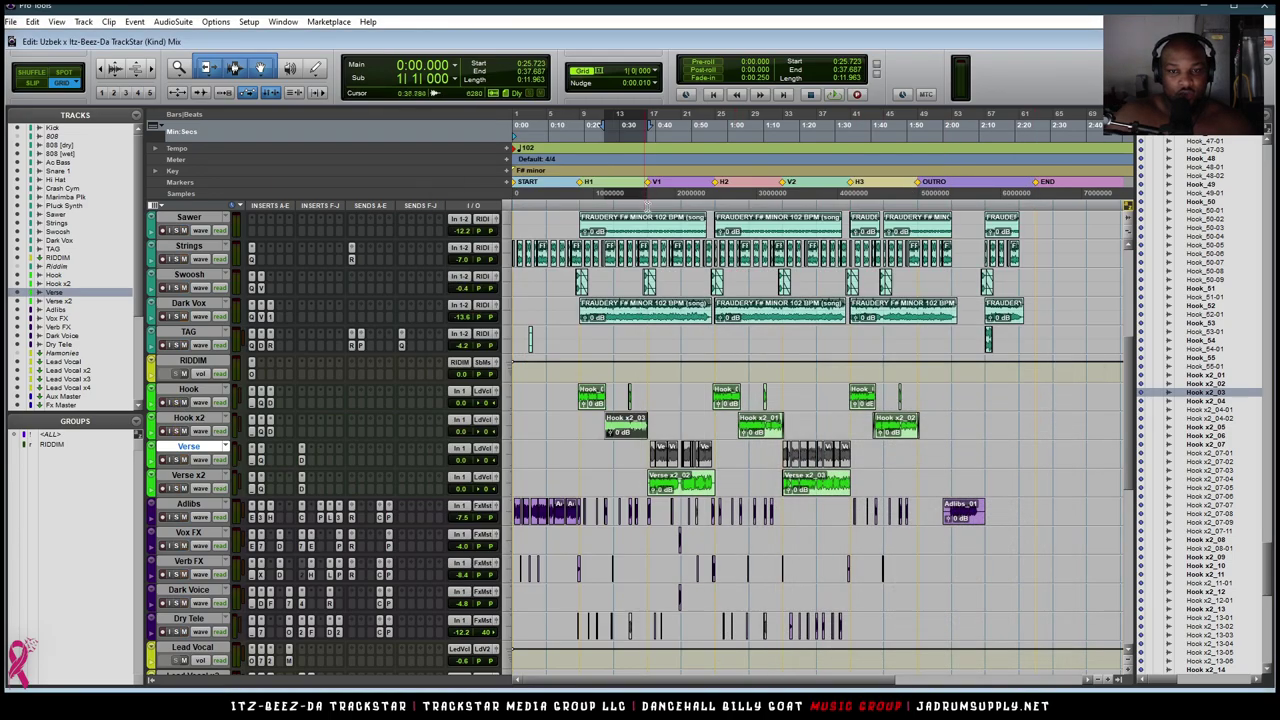
{"action": "left_click_drag", "start_coordinate": [715, 203], "coordinate": [514, 208]}
{"action": "scroll", "coordinate": [899, 324], "scroll_direction": "down", "scroll_amount": 3}
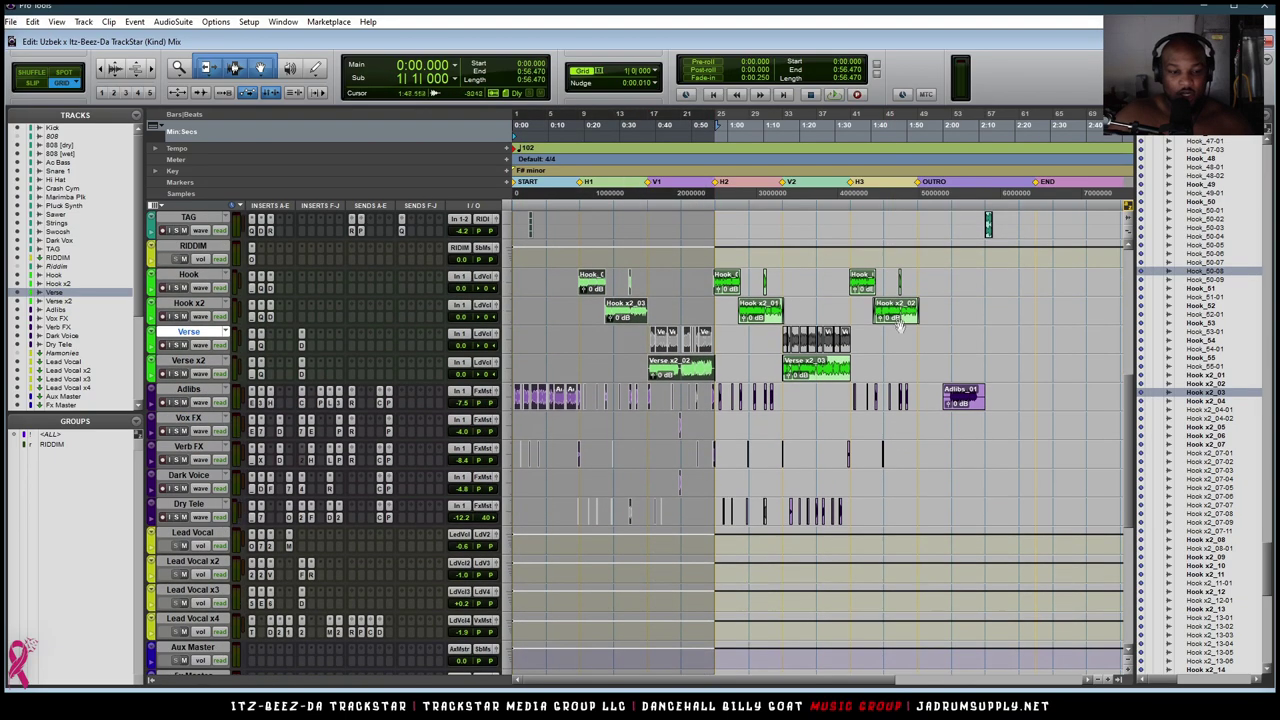
{"action": "scroll", "coordinate": [899, 324], "scroll_direction": "down", "scroll_amount": 5}
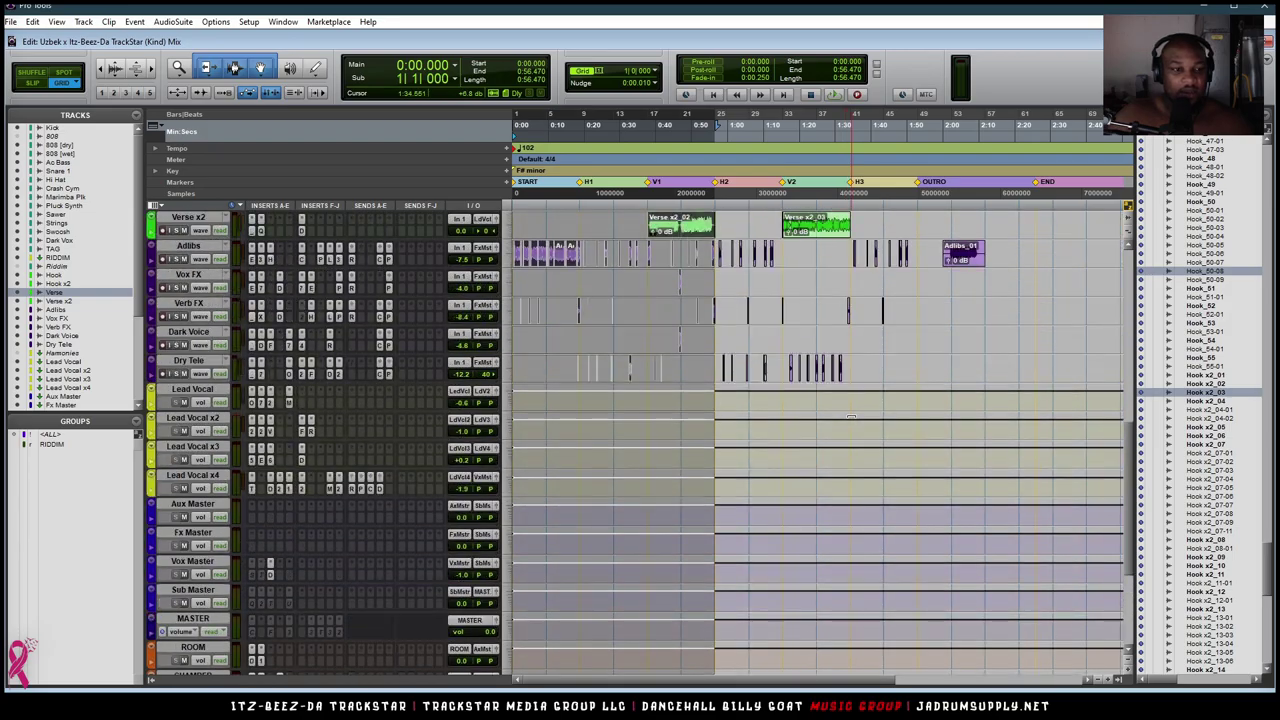
{"action": "scroll", "coordinate": [851, 417], "scroll_direction": "up", "scroll_amount": 10}
{"action": "scroll", "coordinate": [868, 410], "scroll_direction": "down", "scroll_amount": 3}
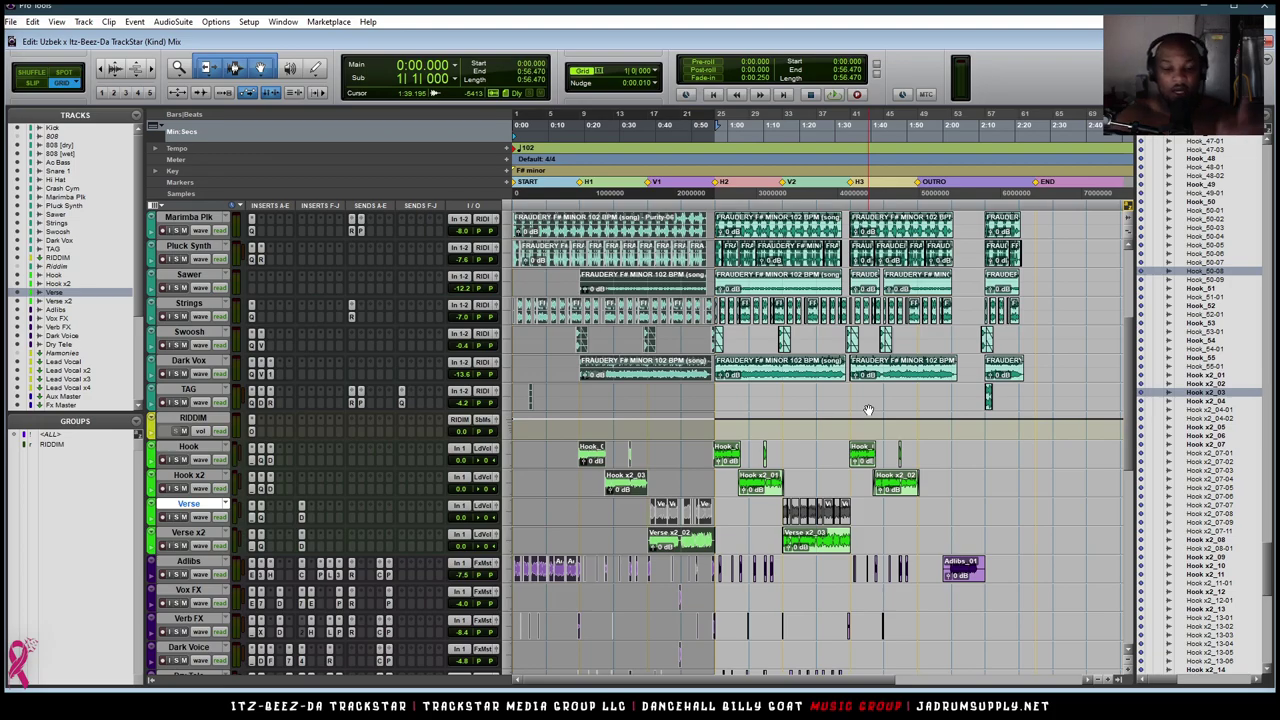
{"action": "scroll", "coordinate": [876, 415], "scroll_direction": "down", "scroll_amount": 6}
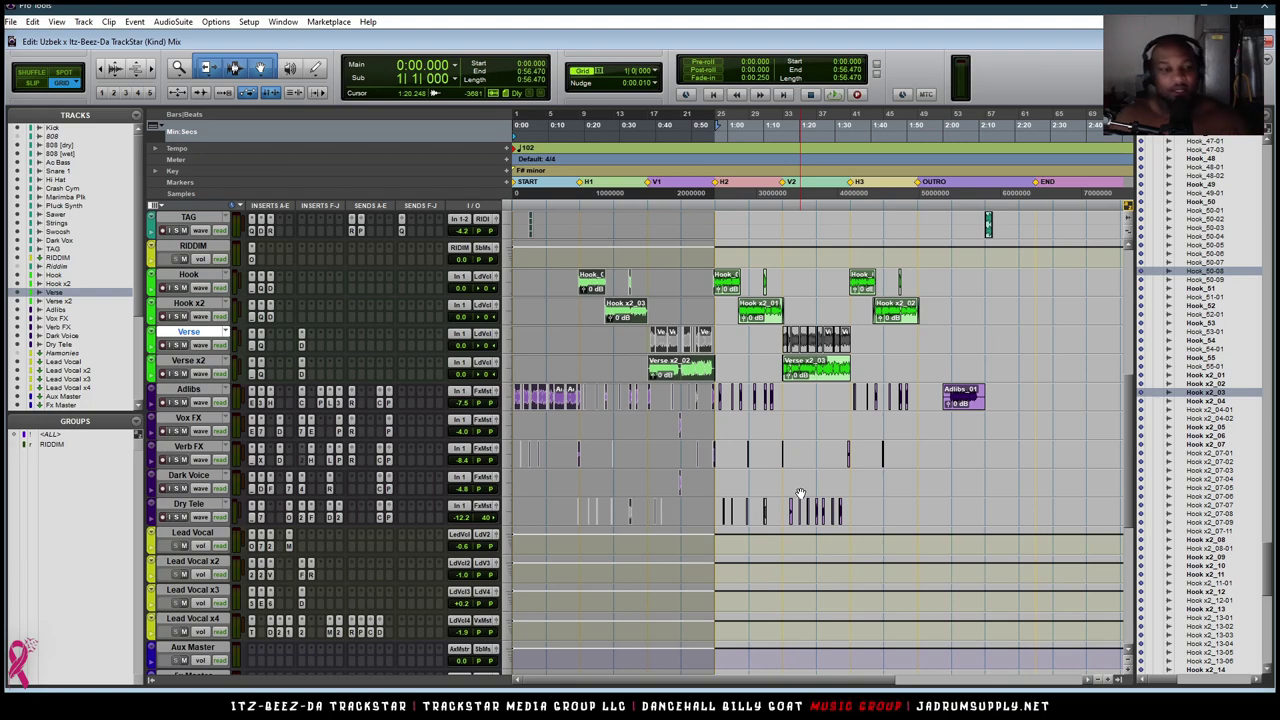
{"action": "scroll", "coordinate": [647, 410], "scroll_direction": "up", "scroll_amount": 2}
{"action": "scroll", "coordinate": [647, 410], "scroll_direction": "up", "scroll_amount": 1}
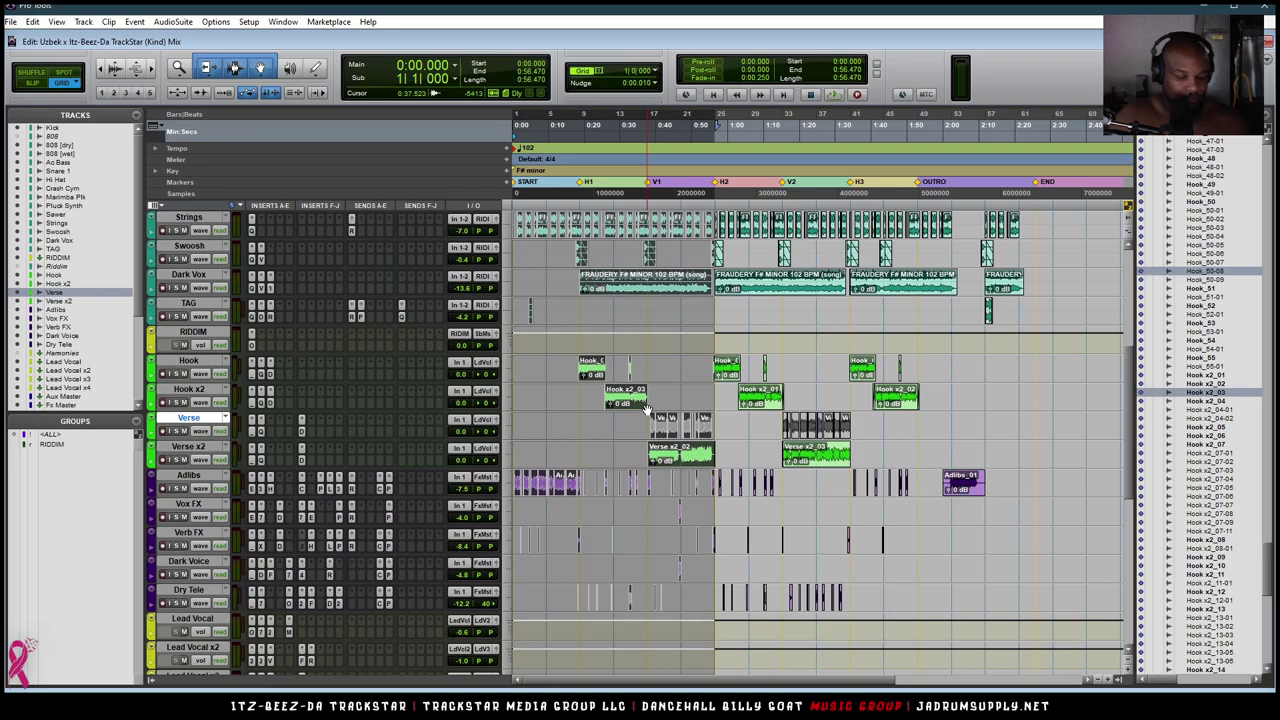
Open The God Particle plug-in on the MASTER track and move its window clear of the track inserts.
{"action": "key", "text": "space"}
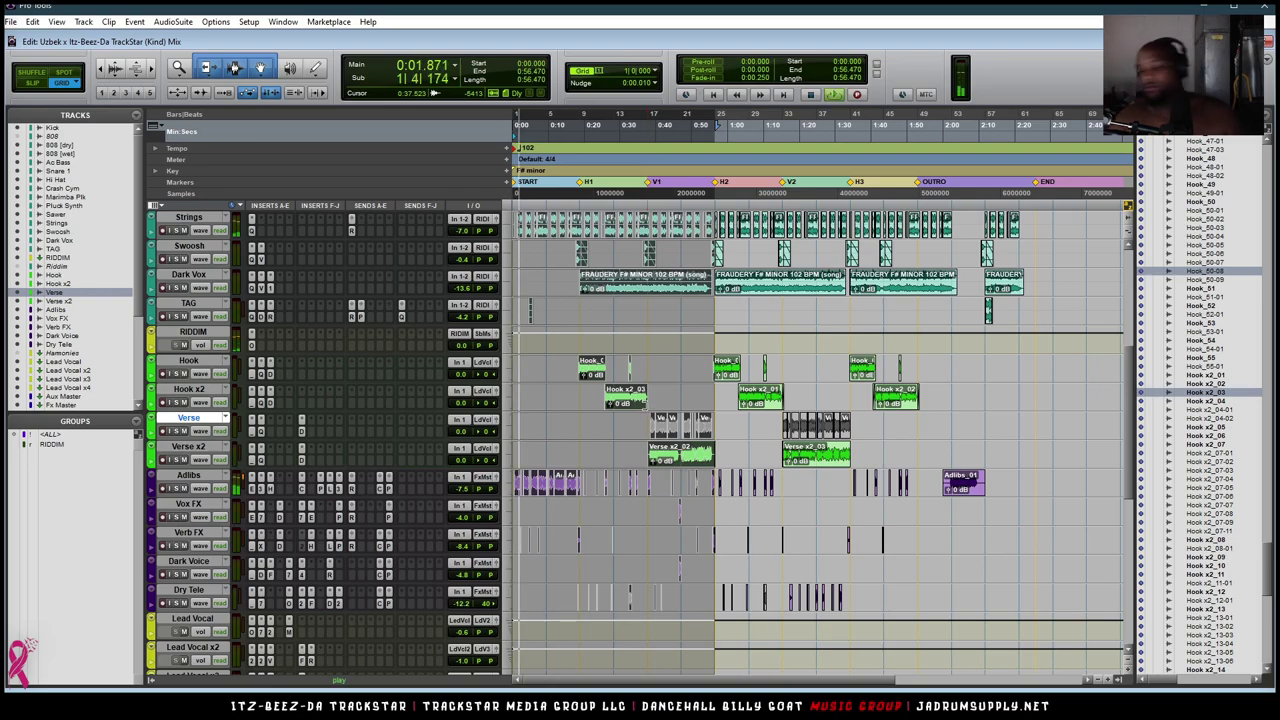
{"action": "key", "text": "space"}
{"action": "scroll", "coordinate": [337, 462], "scroll_direction": "down", "scroll_amount": 9}
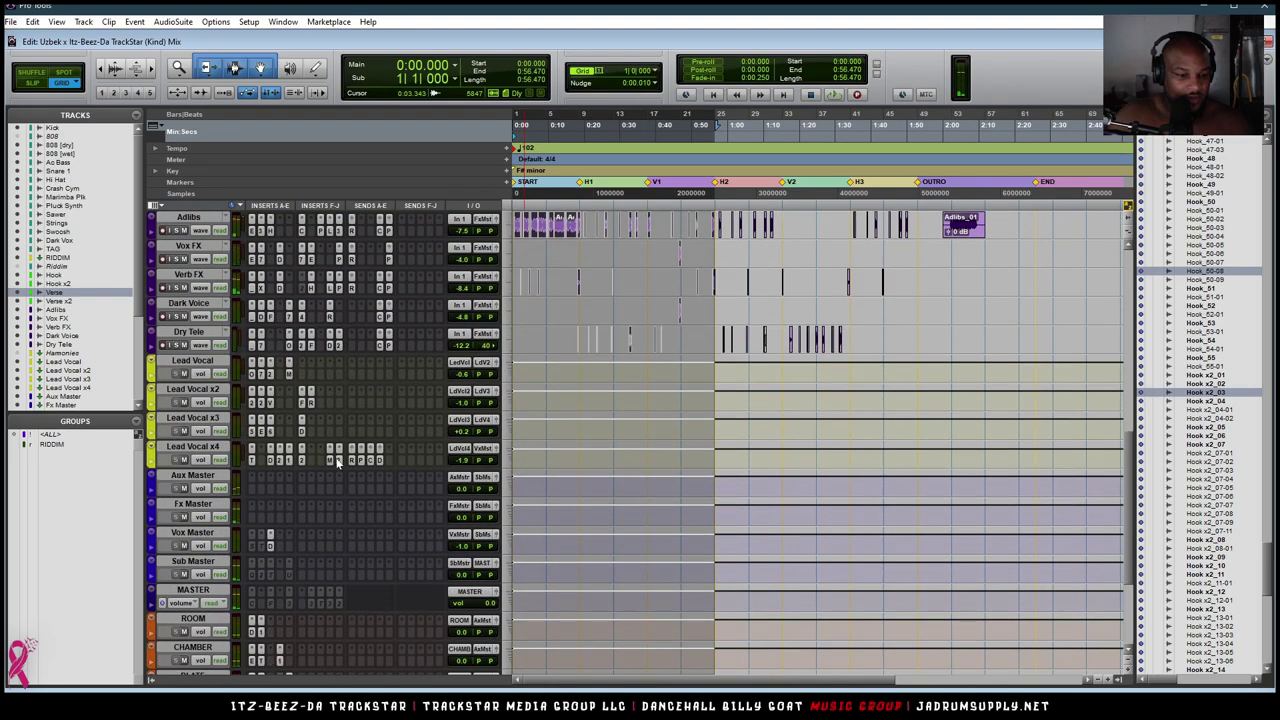
{"action": "scroll", "coordinate": [350, 465], "scroll_direction": "down", "scroll_amount": 3}
{"action": "scroll", "coordinate": [364, 514], "scroll_direction": "down", "scroll_amount": 2}
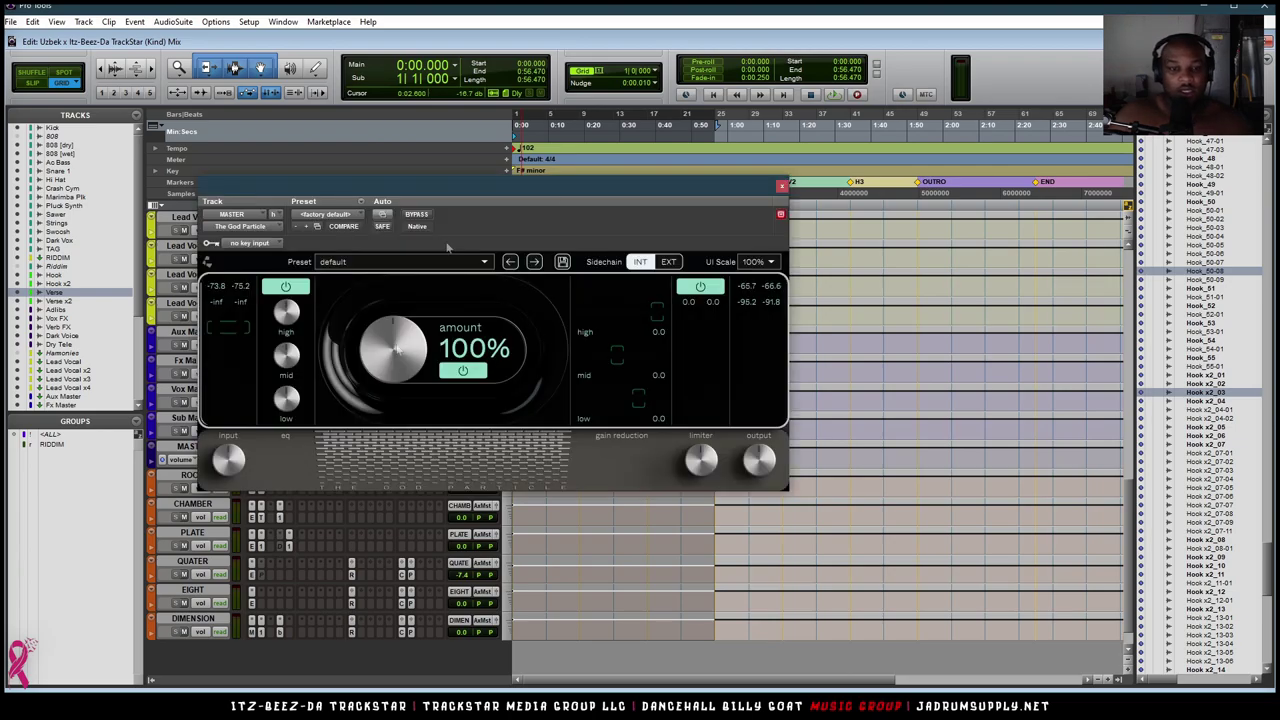
{"action": "left_click_drag", "start_coordinate": [731, 203], "coordinate": [987, 303]}
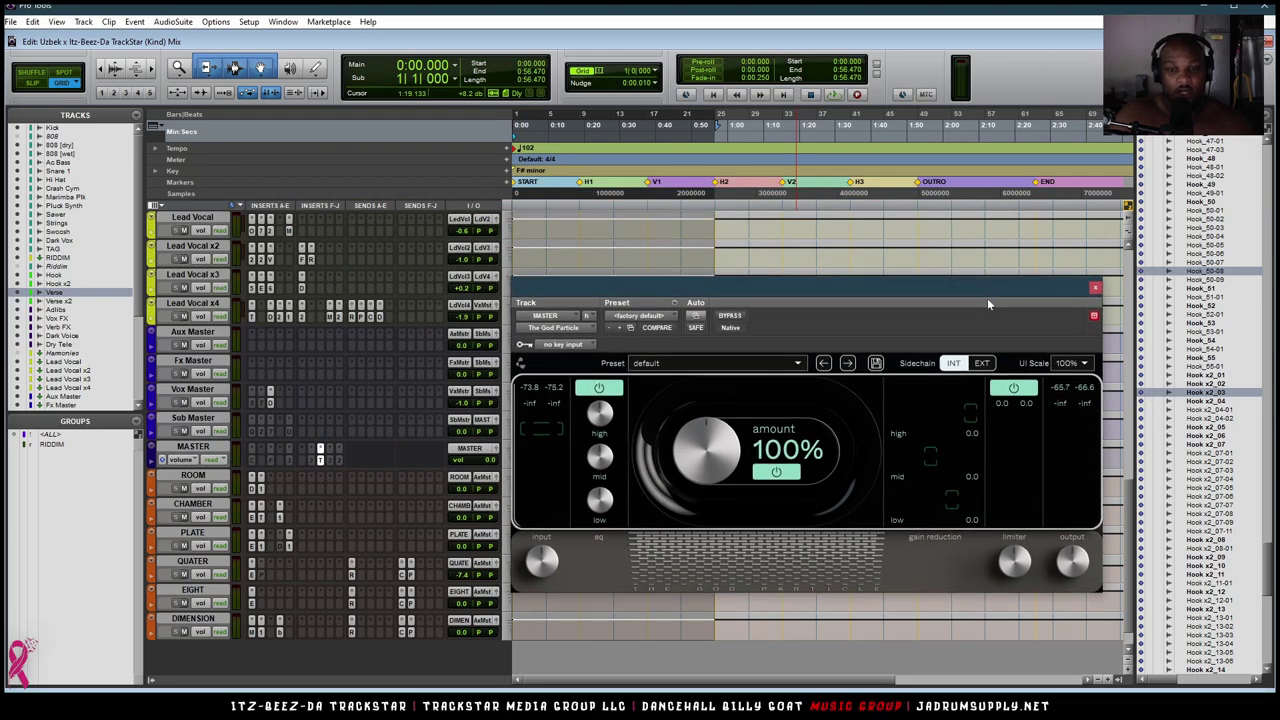
Play the selected section through The God Particle, then stop playback and close the plug-in window.
{"action": "key", "text": "space"}
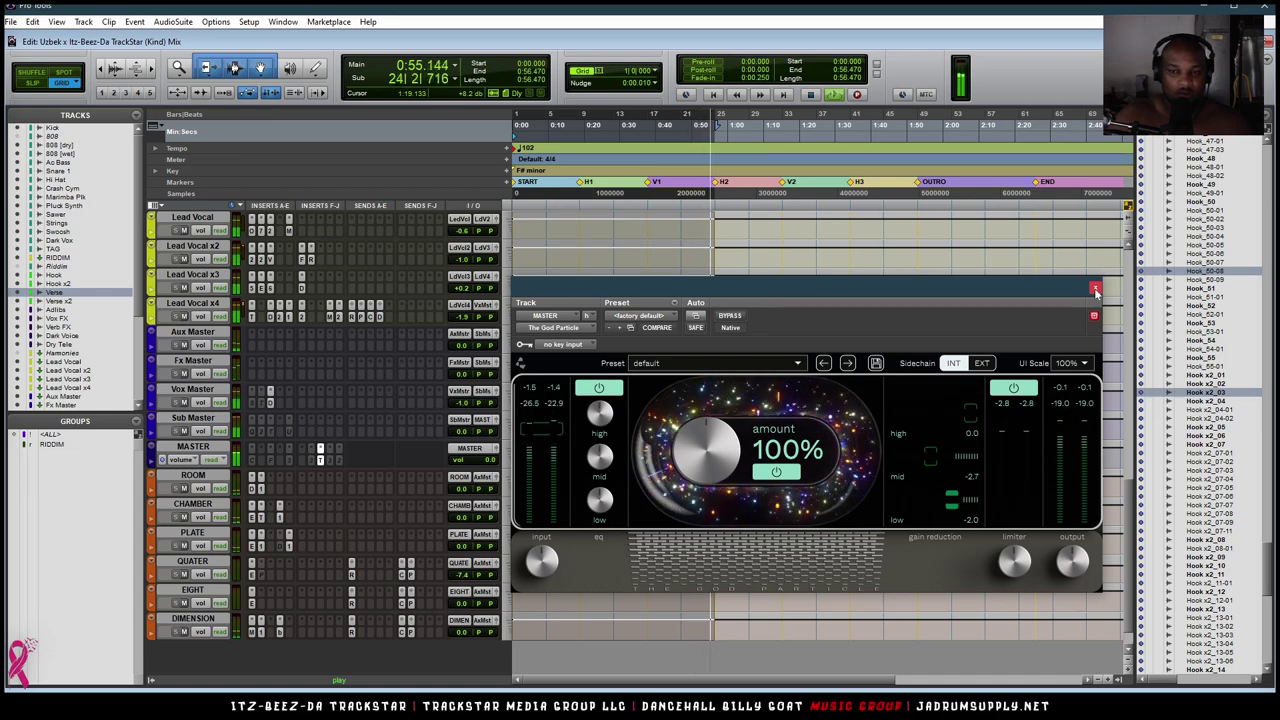
{"action": "key", "text": "Return"}
{"action": "key", "text": "space"}
{"action": "left_click", "coordinate": [1095, 289]}
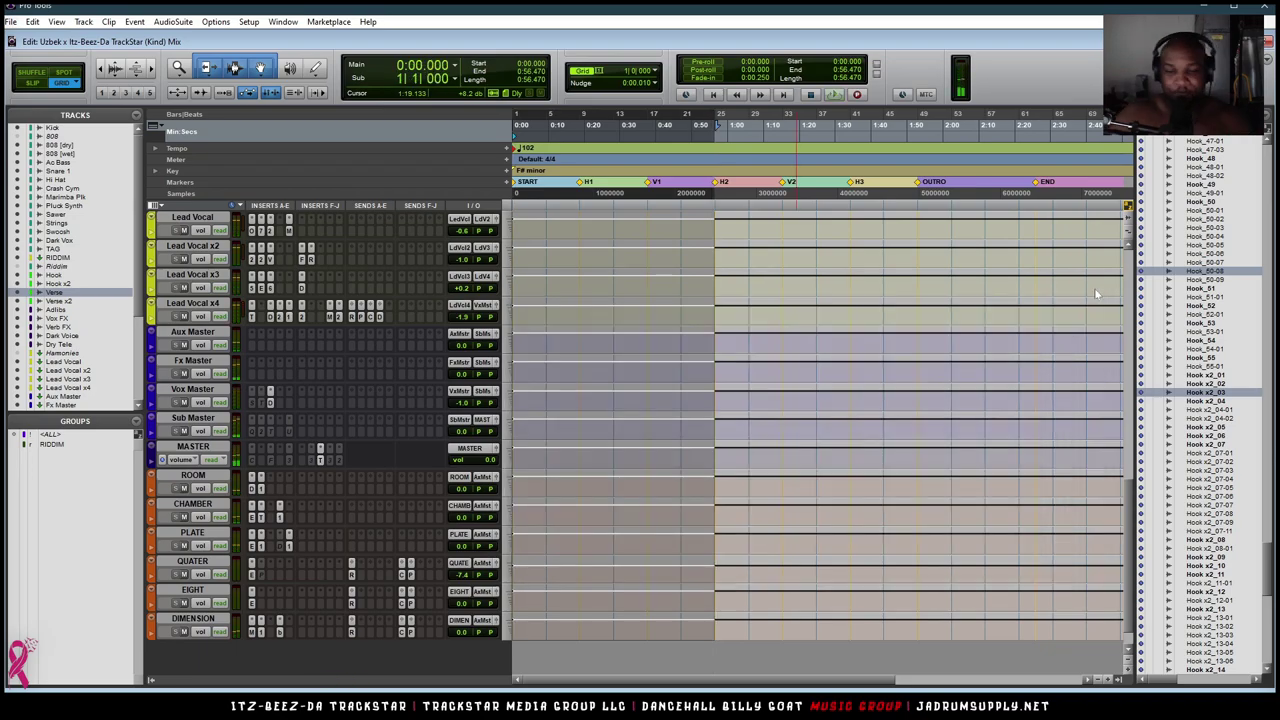
Select the V1 section up to the H2 marker across all tracks and solo the Verse x2 track.
{"action": "scroll", "coordinate": [644, 278], "scroll_direction": "up", "scroll_amount": 5}
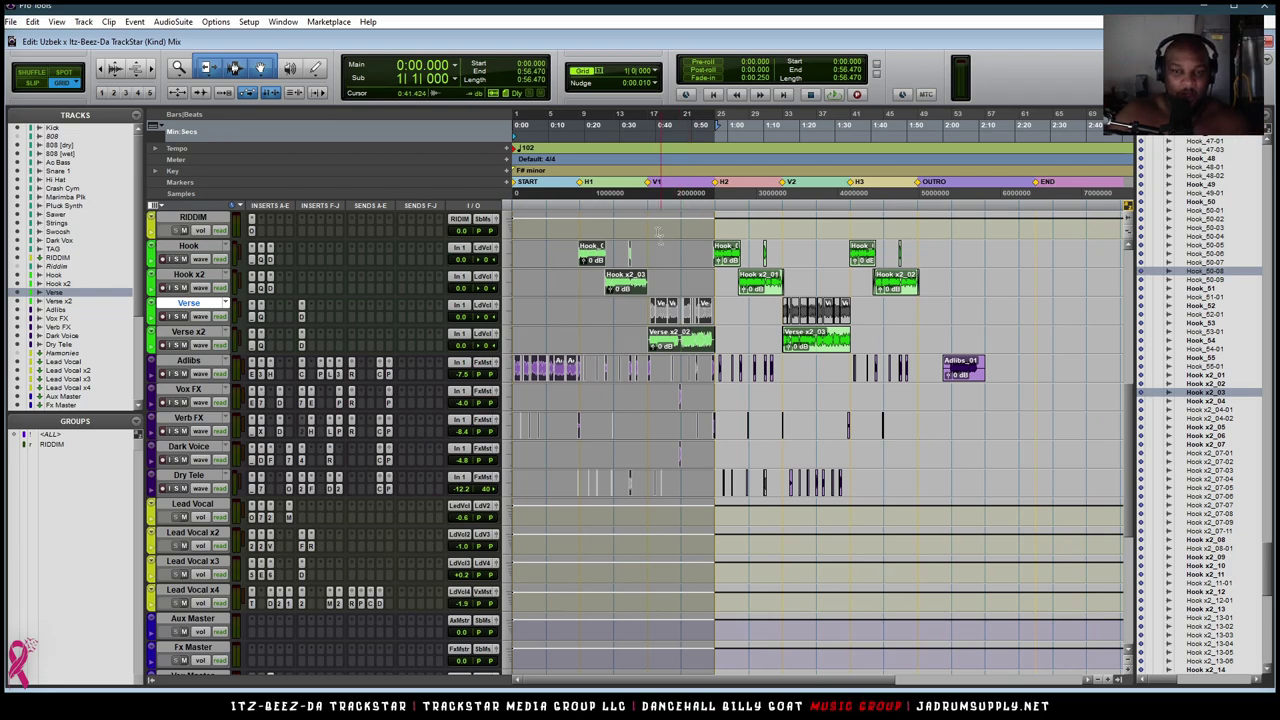
{"action": "left_click_drag", "start_coordinate": [648, 208], "coordinate": [716, 210]}
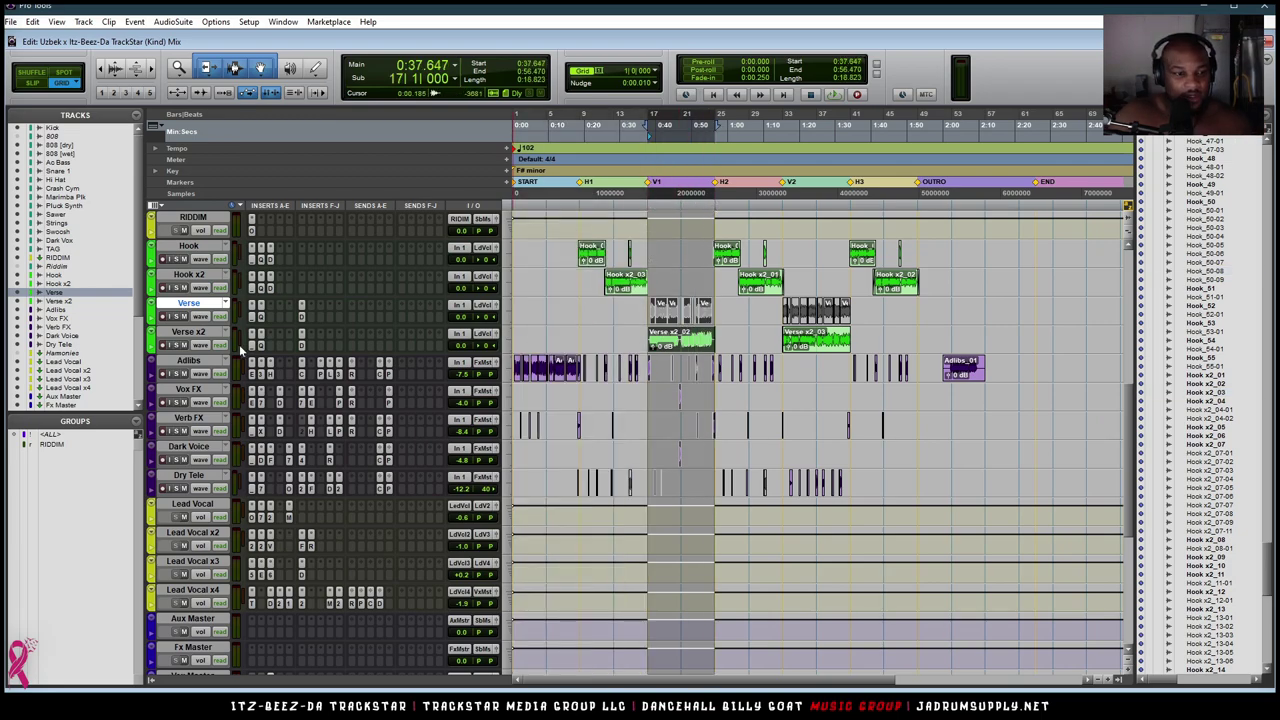
{"action": "left_click", "coordinate": [176, 344]}
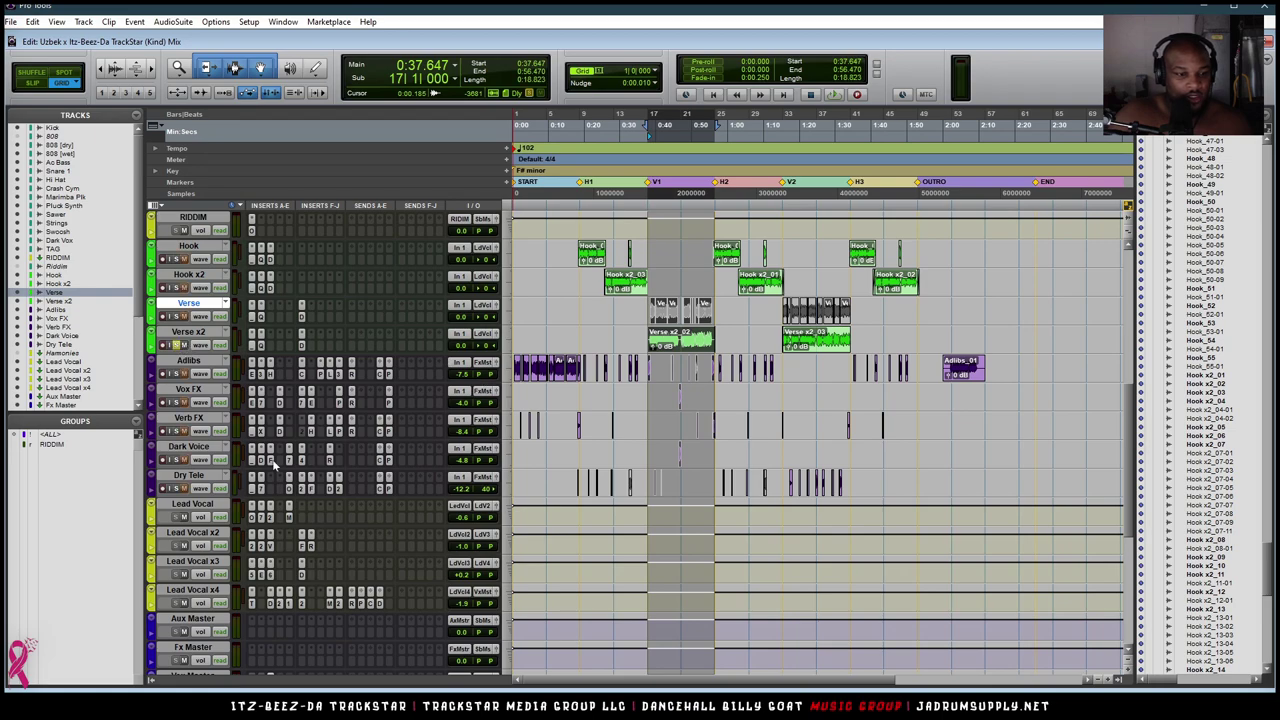
Select the four Lead Vocal tracks and Vox Master, and bypass the inserts on them and on Verse x2.
{"action": "left_click", "coordinate": [189, 591]}
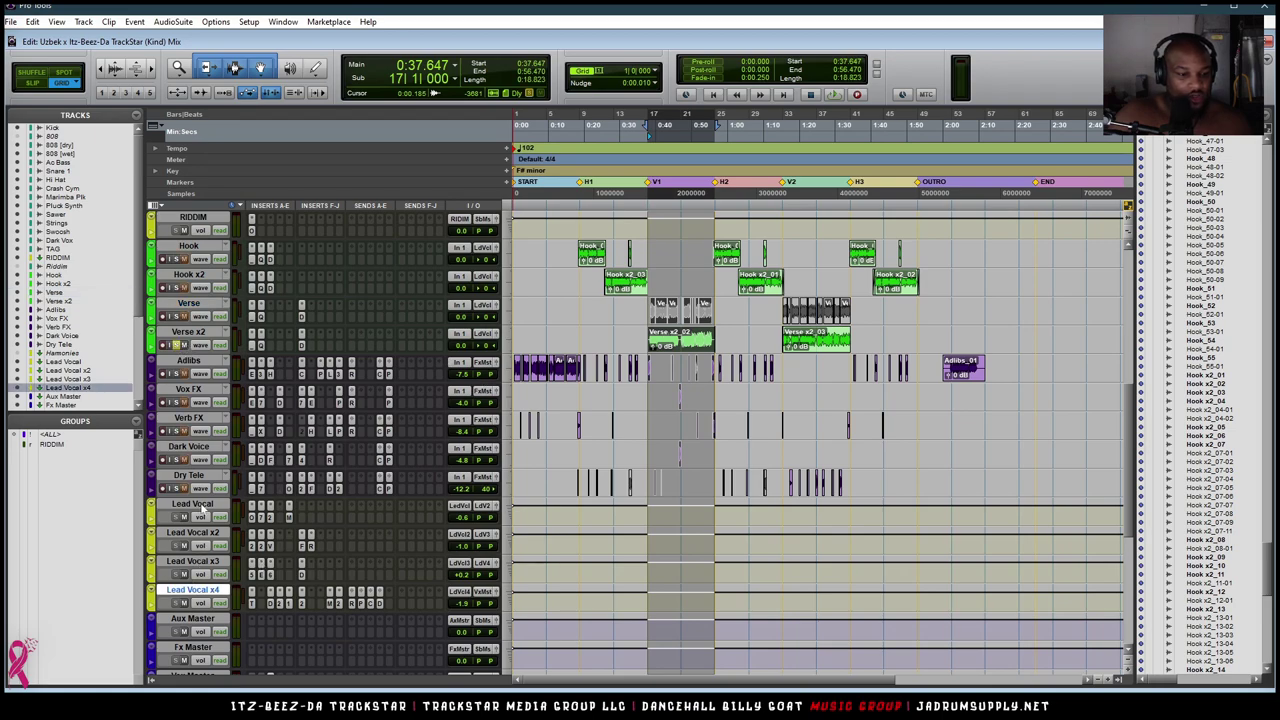
{"action": "left_click", "coordinate": [201, 509], "text": "shift"}
{"action": "scroll", "coordinate": [238, 573], "scroll_direction": "down", "scroll_amount": 2}
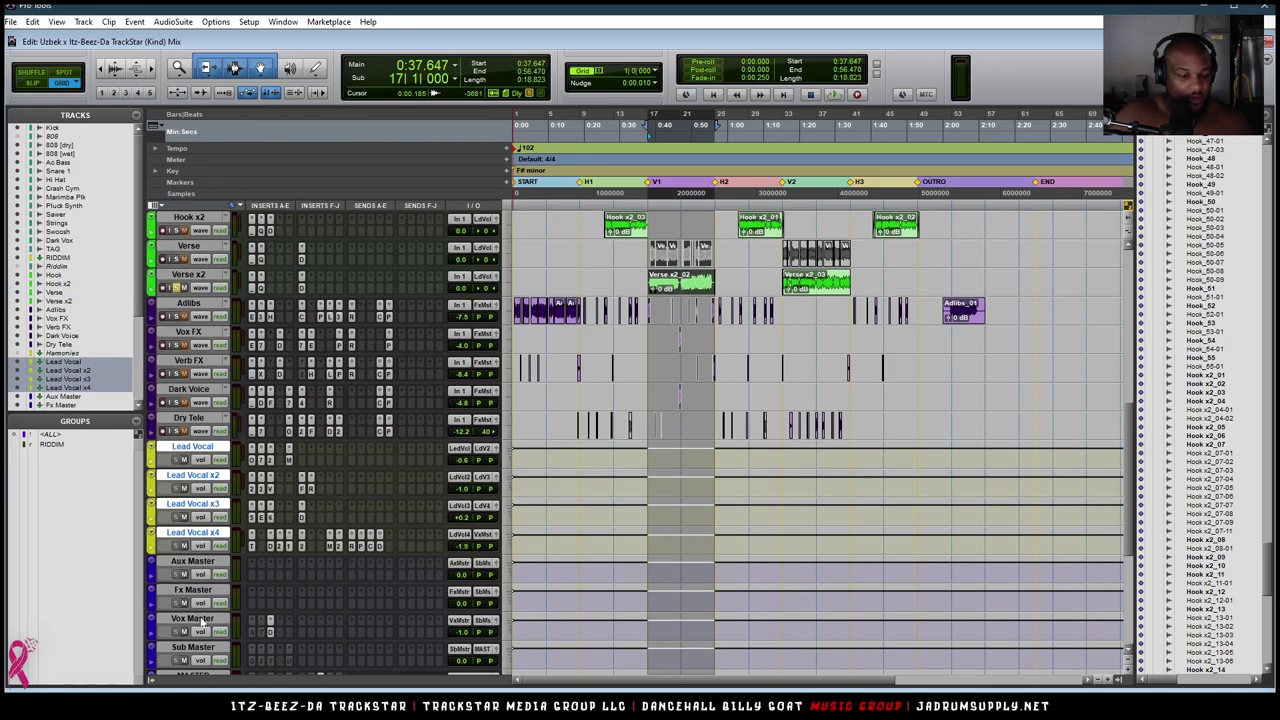
{"action": "scroll", "coordinate": [295, 453], "scroll_direction": "up", "scroll_amount": 2}
{"action": "scroll", "coordinate": [236, 580], "scroll_direction": "down", "scroll_amount": 3}
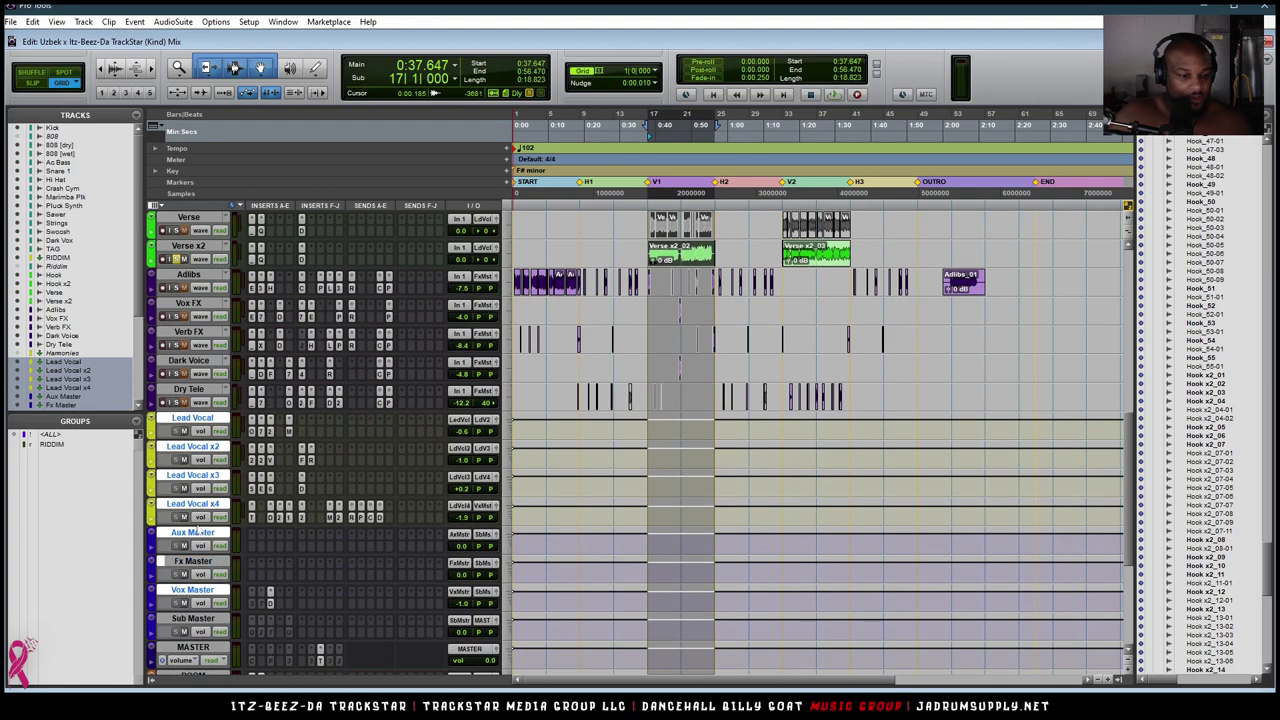
{"action": "scroll", "coordinate": [305, 452], "scroll_direction": "up", "scroll_amount": 4}
{"action": "scroll", "coordinate": [285, 437], "scroll_direction": "up", "scroll_amount": 2}
{"action": "scroll", "coordinate": [268, 424], "scroll_direction": "down", "scroll_amount": 2}
{"action": "left_click", "coordinate": [259, 399]}
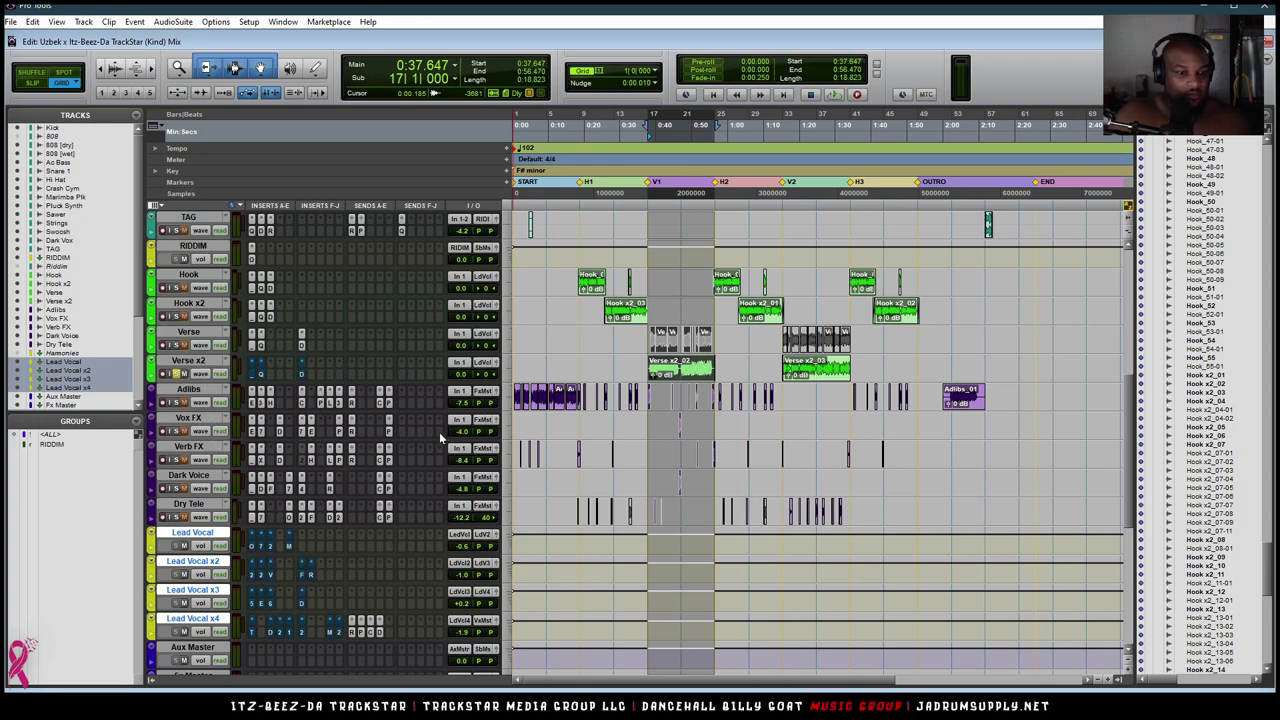
Play the V1 section with the vocal inserts bypassed and mute the Aux Master track.
{"action": "scroll", "coordinate": [443, 427], "scroll_direction": "down", "scroll_amount": 3}
{"action": "key", "text": "space"}
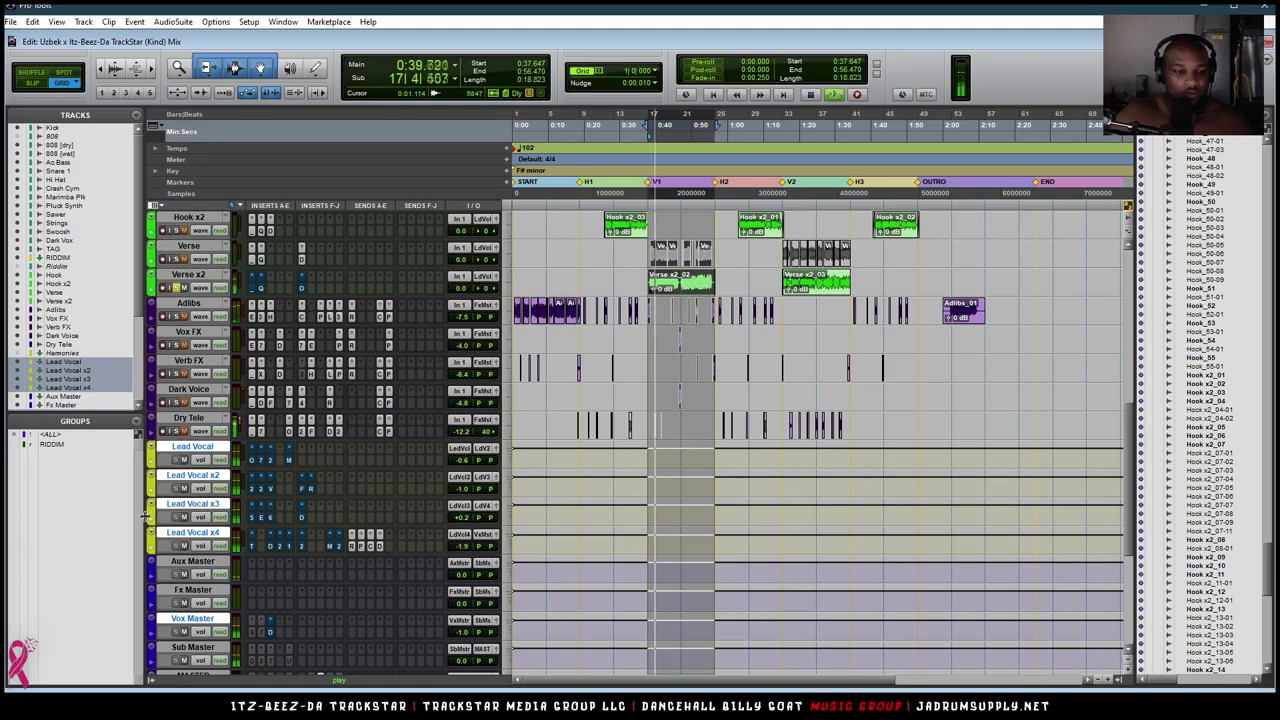
{"action": "scroll", "coordinate": [243, 540], "scroll_direction": "down", "scroll_amount": 3}
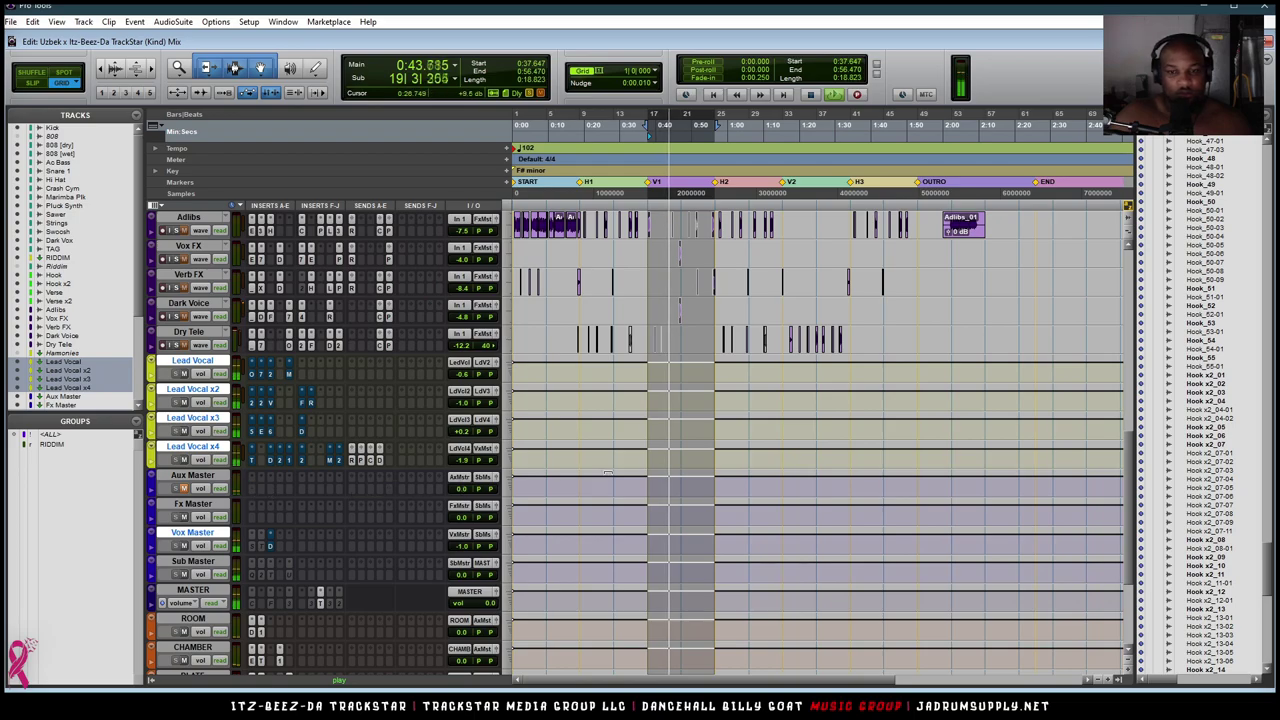
Select the Verse x2_02 clip in the V1 section and zoom it to fill the edit area.
{"action": "scroll", "coordinate": [607, 472], "scroll_direction": "up", "scroll_amount": 6}
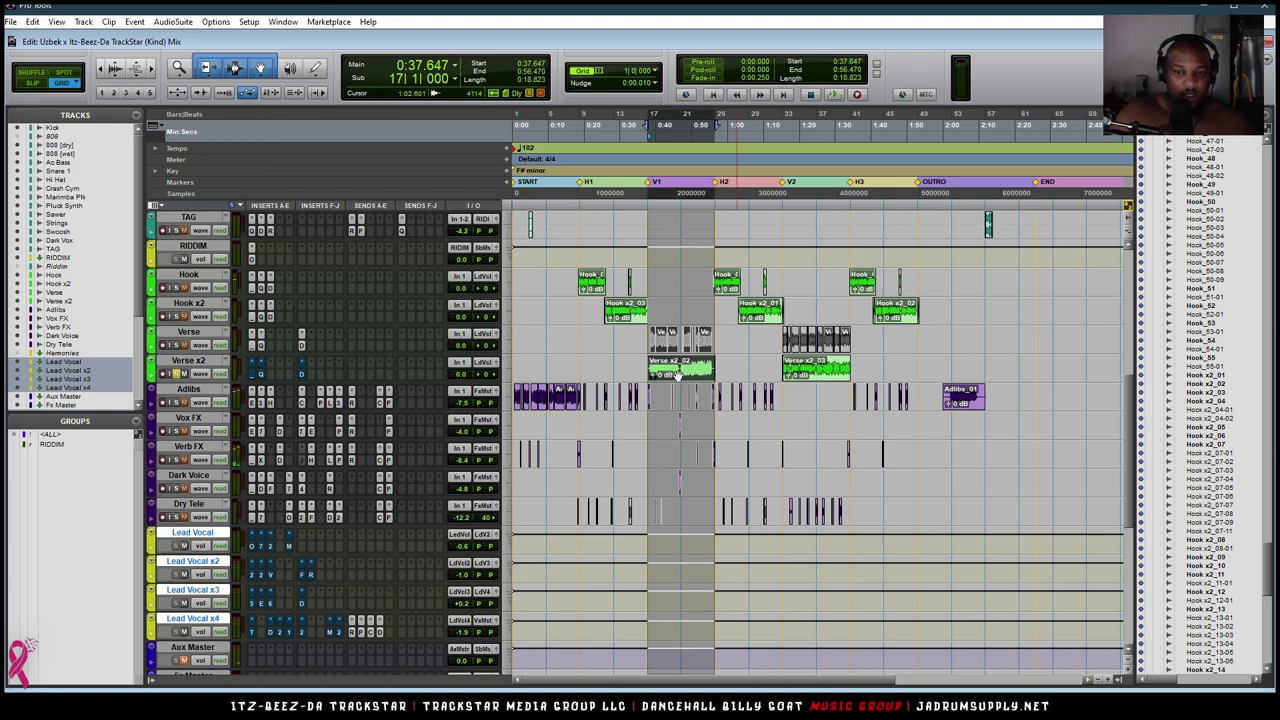
{"action": "left_click", "coordinate": [704, 376]}
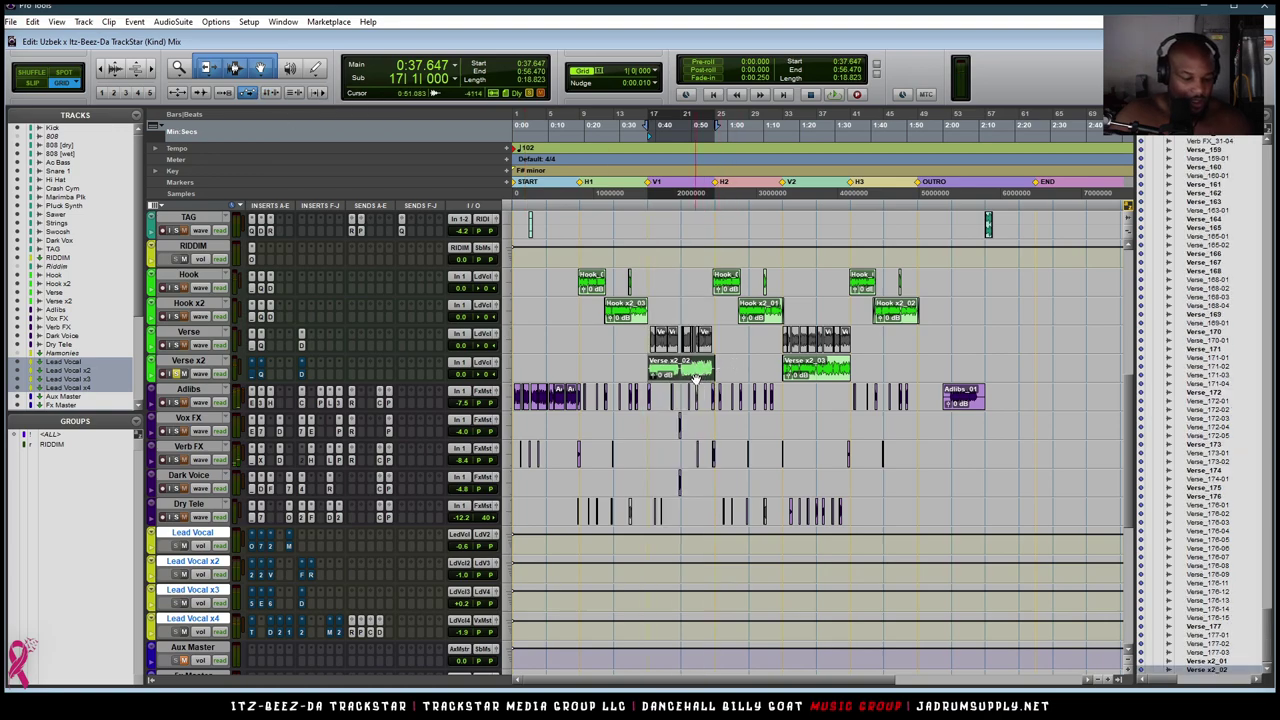
{"action": "key", "text": "e"}
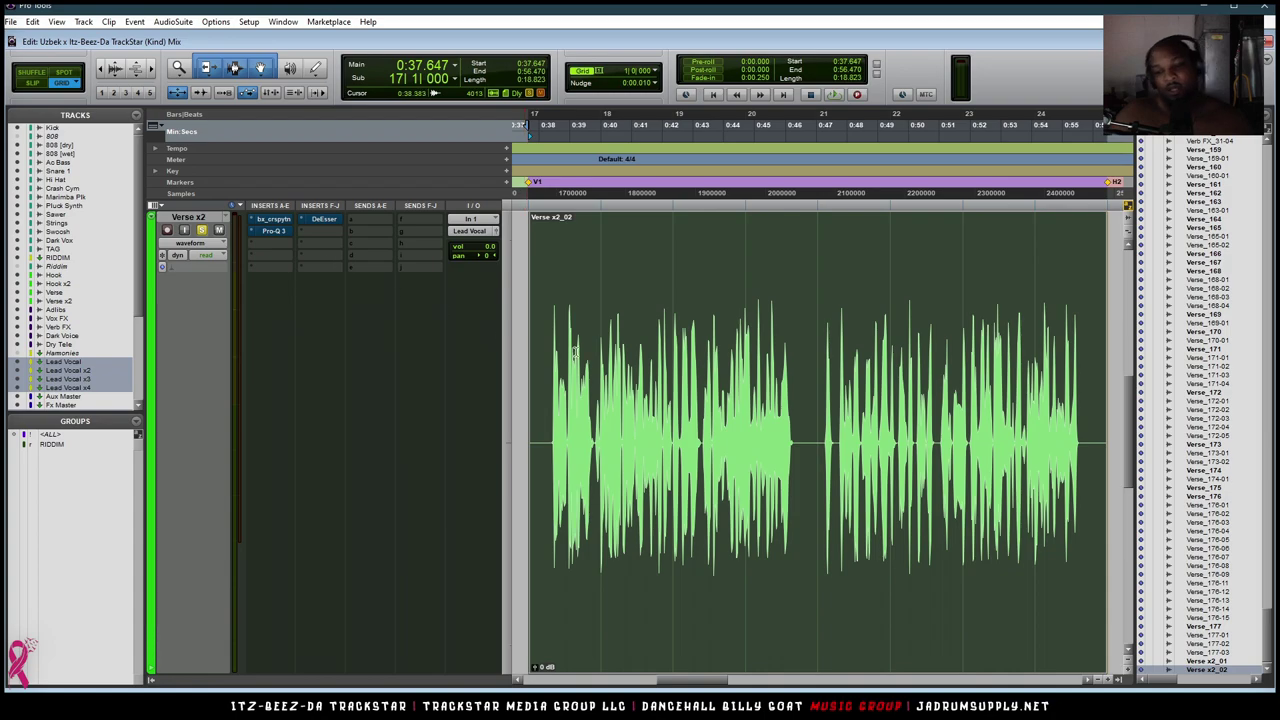
Open the bx_crispytuner insert on Verse x2 and place its window so all its settings can be viewed.
{"action": "left_click", "coordinate": [270, 219]}
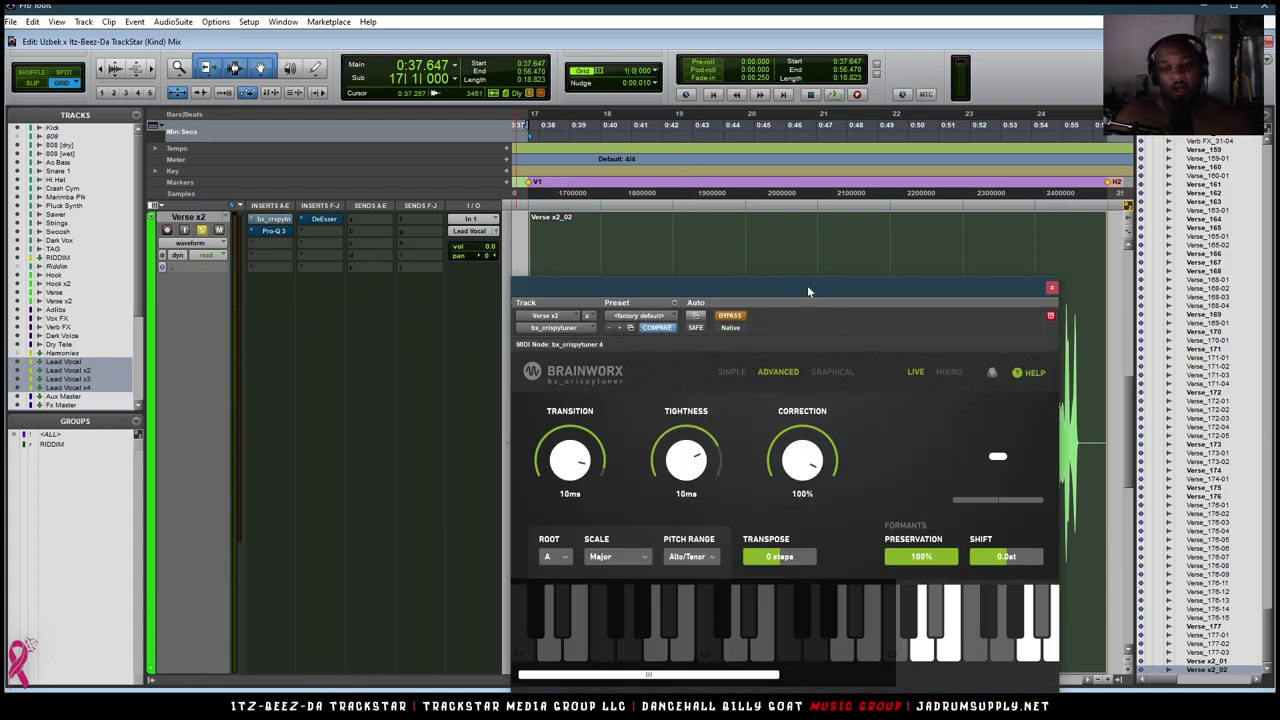
{"action": "left_click_drag", "start_coordinate": [777, 289], "coordinate": [783, 93]}
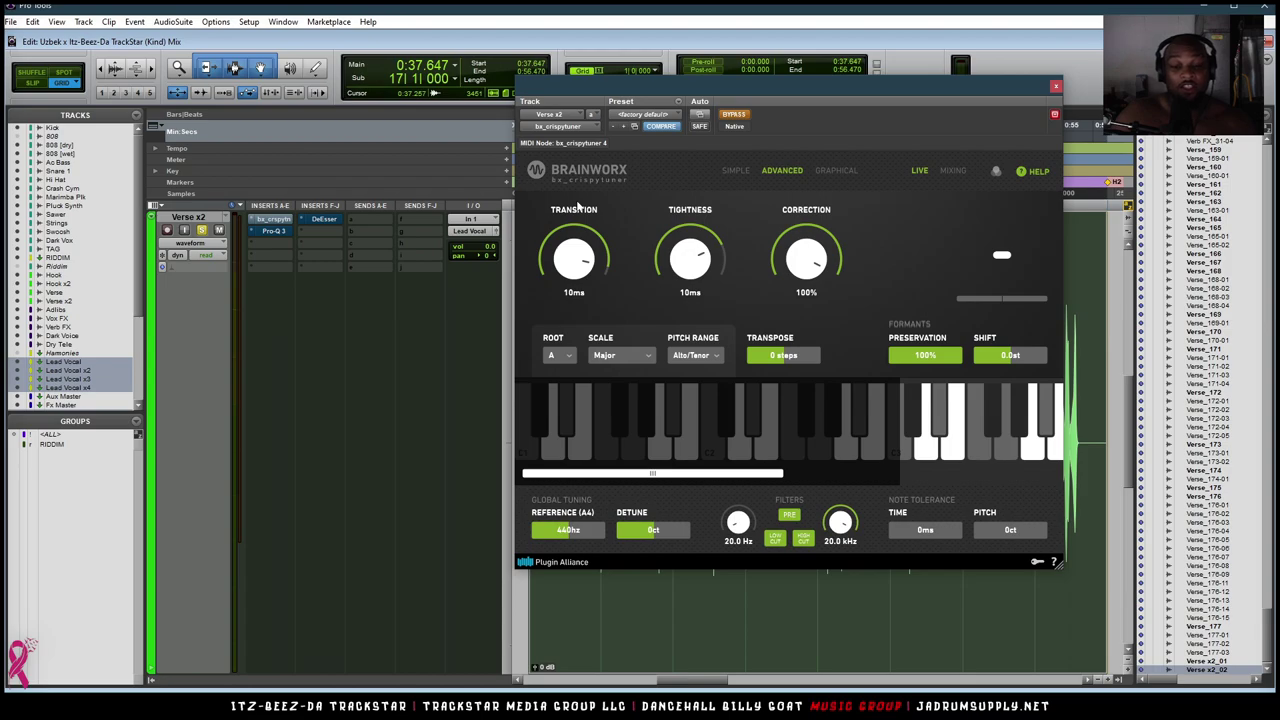
Insert Antares Auto-Tune Pro (mono) in the empty slot below DeEsser on Verse x2.
{"action": "left_click", "coordinate": [377, 252]}
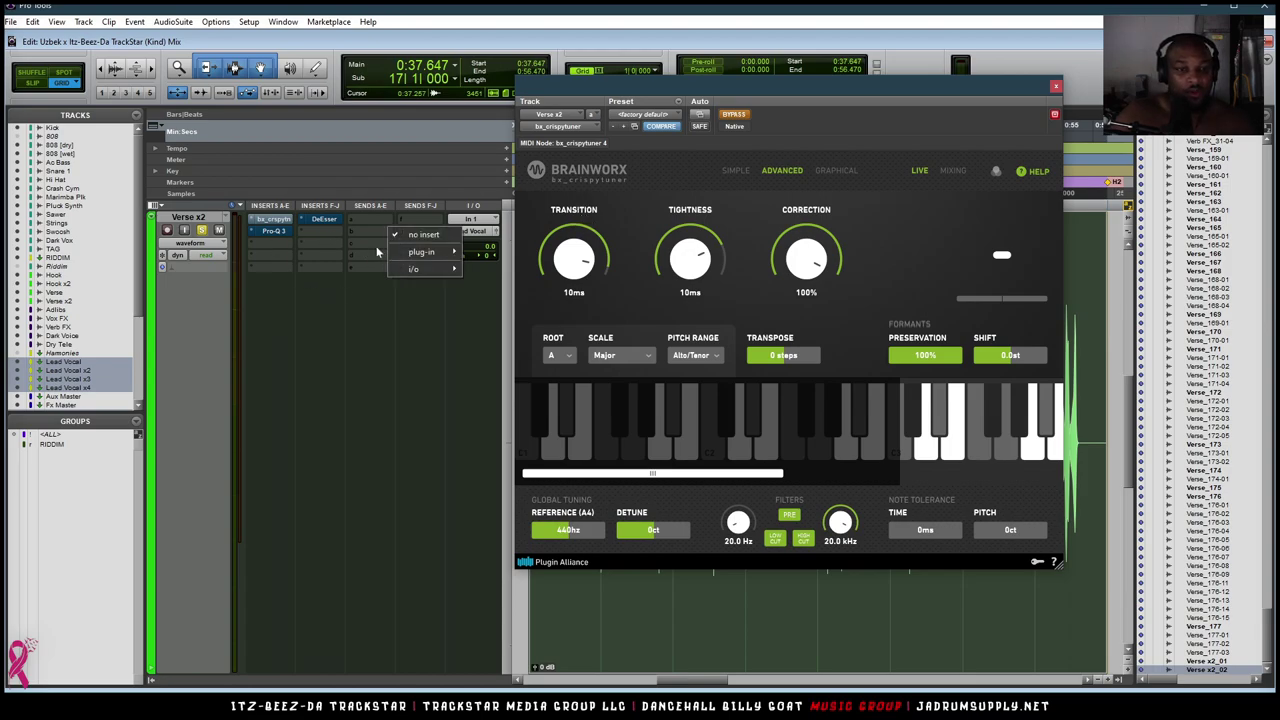
{"action": "mouse_move", "coordinate": [430, 258]}
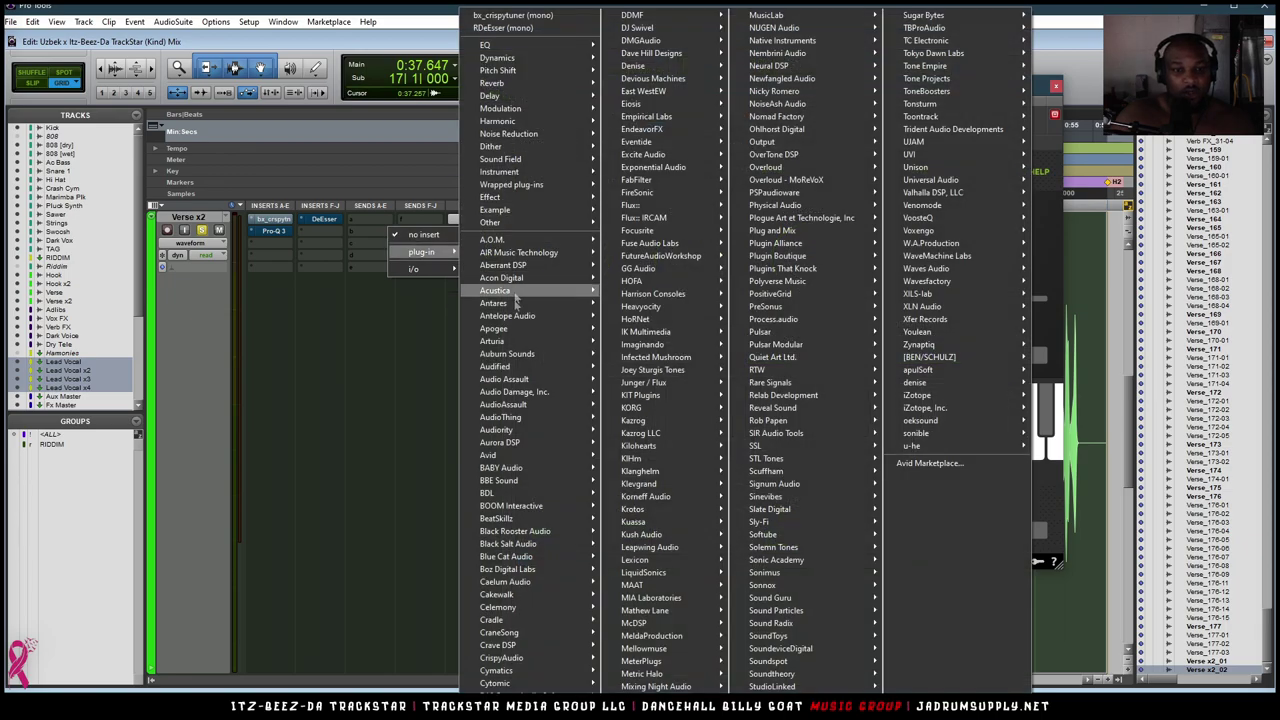
{"action": "mouse_move", "coordinate": [527, 309]}
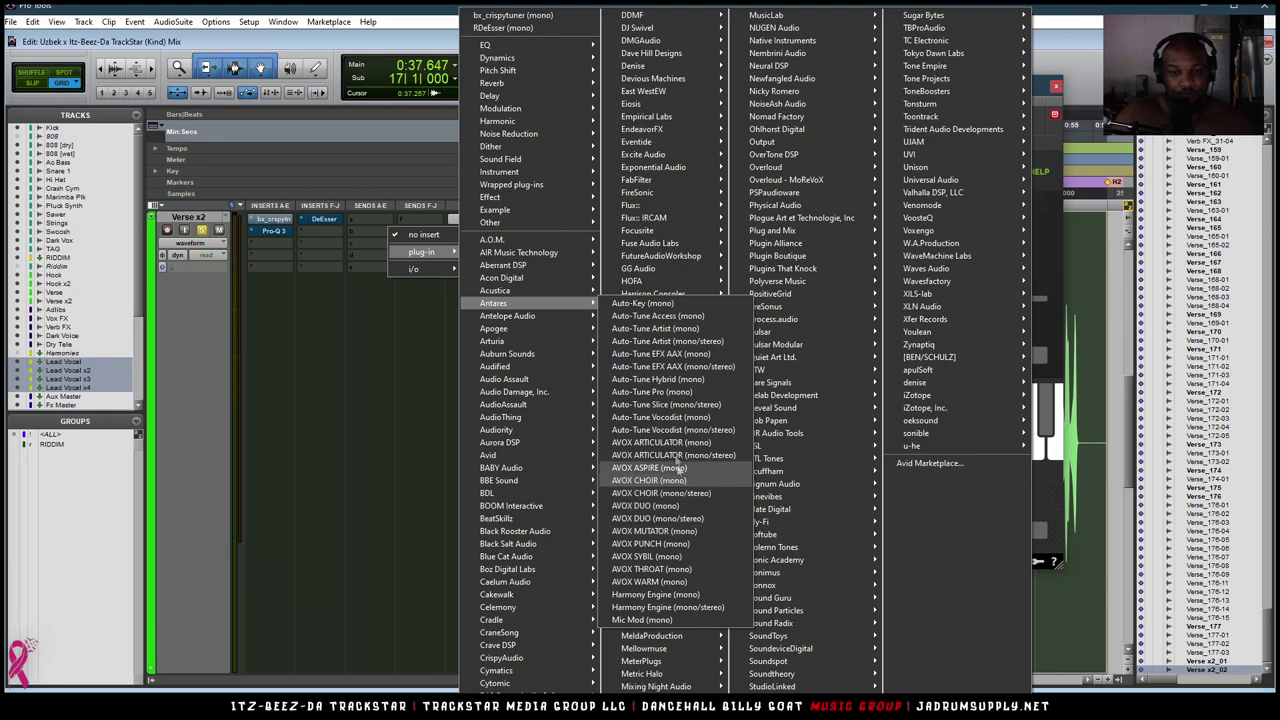
{"action": "left_click", "coordinate": [666, 397]}
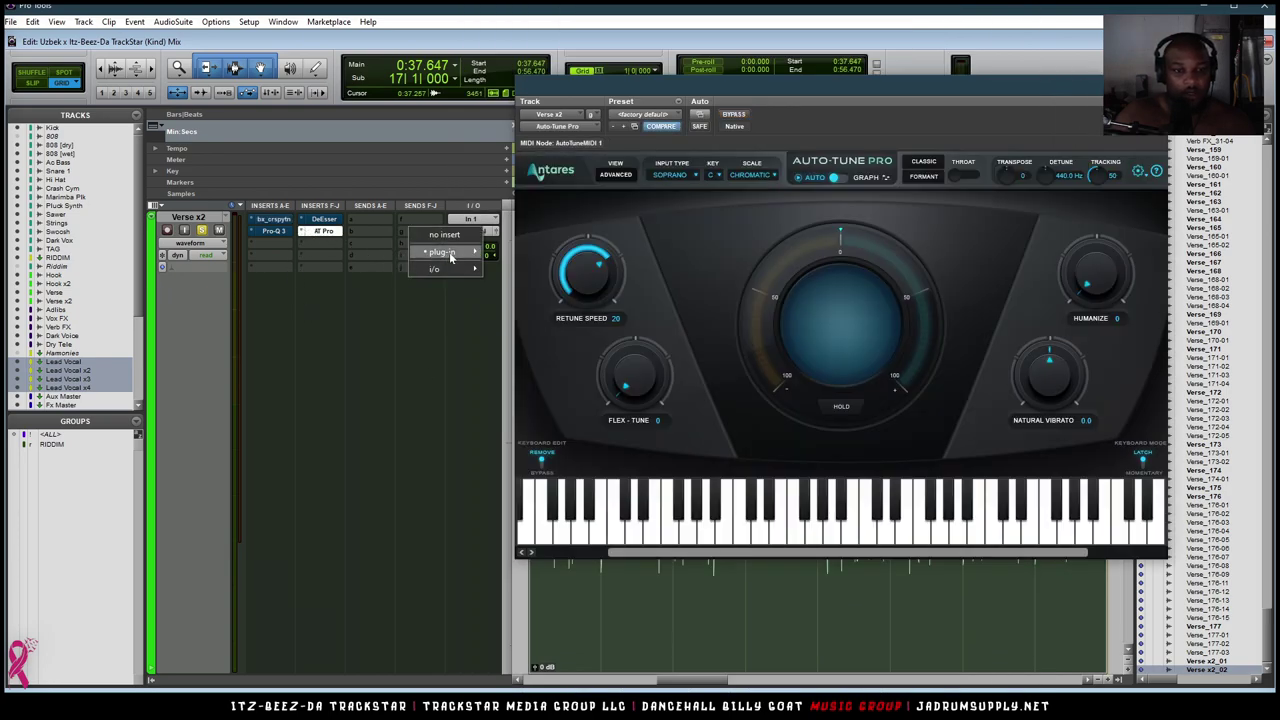
Replace Auto-Tune Pro with Slate Digital MetaTune in the slot below DeEsser on Verse x2.
{"action": "mouse_move", "coordinate": [476, 253]}
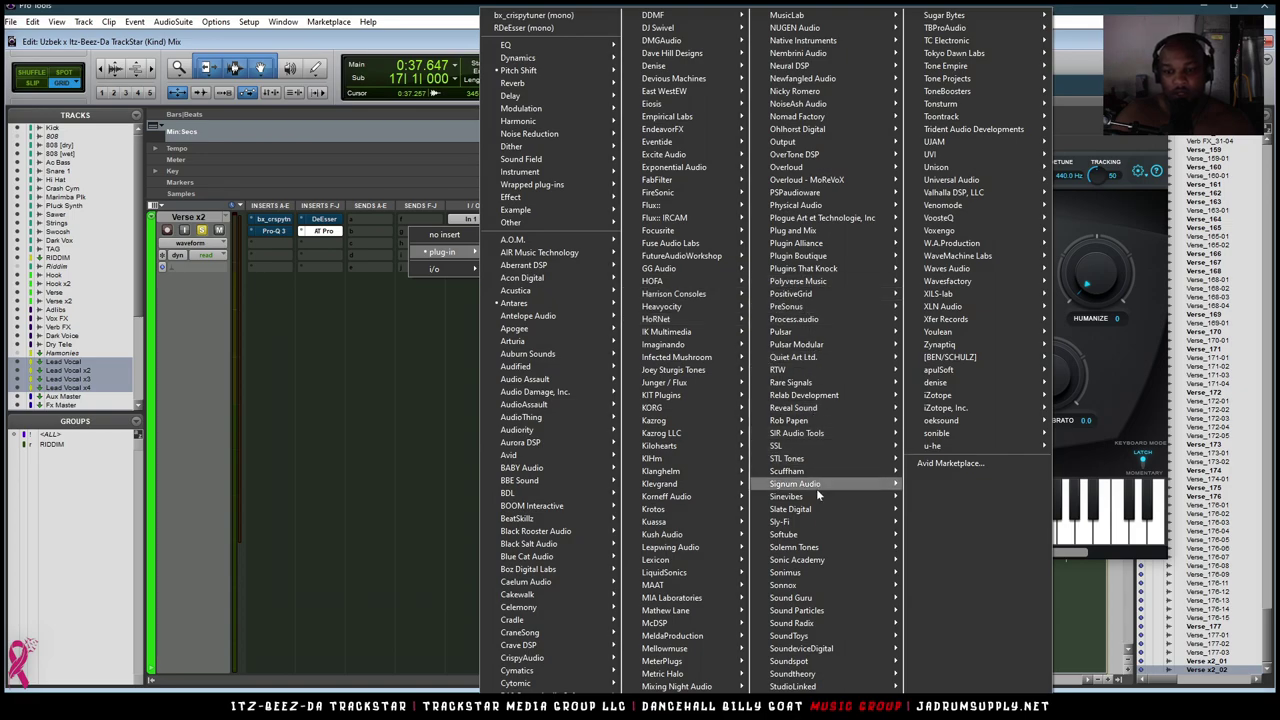
{"action": "mouse_move", "coordinate": [829, 508]}
{"action": "left_click", "coordinate": [955, 536]}
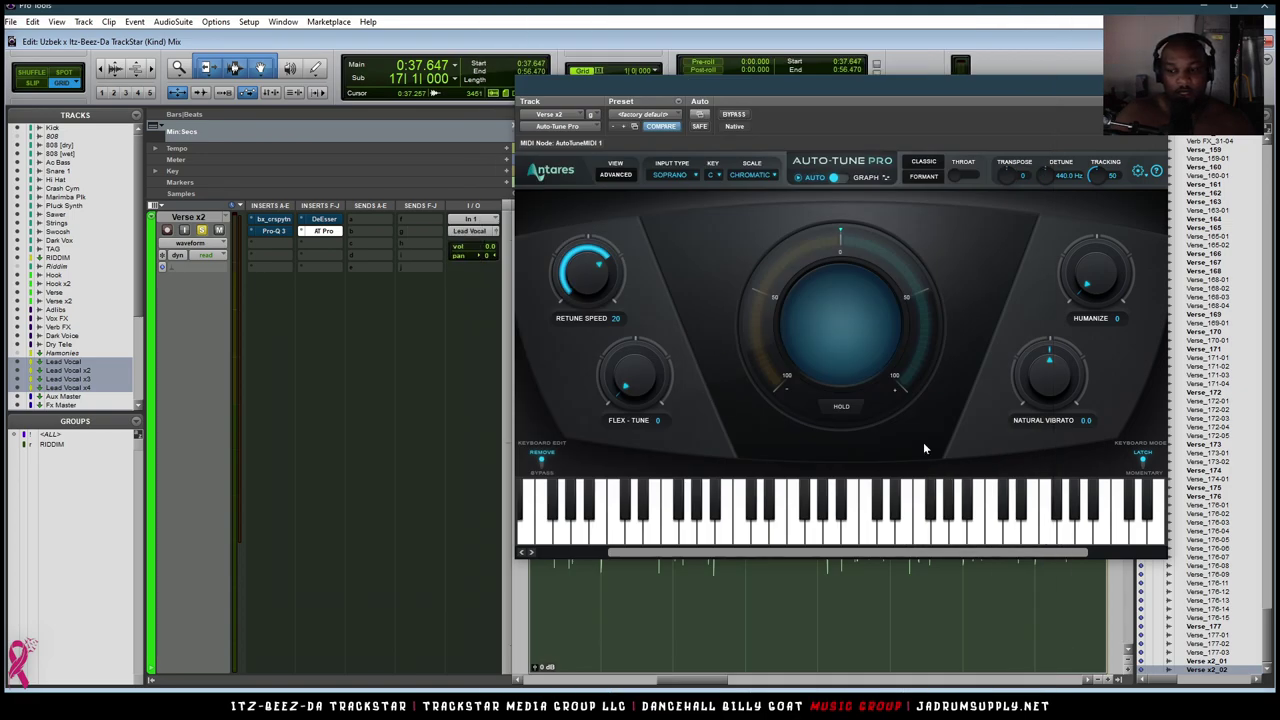
Swap MetaTune for Waves Tune Real-Time (mono) in the same Verse x2 slot, view its controls and clear the slot.
{"action": "left_click", "coordinate": [1118, 682]}
{"action": "left_click", "coordinate": [325, 231]}
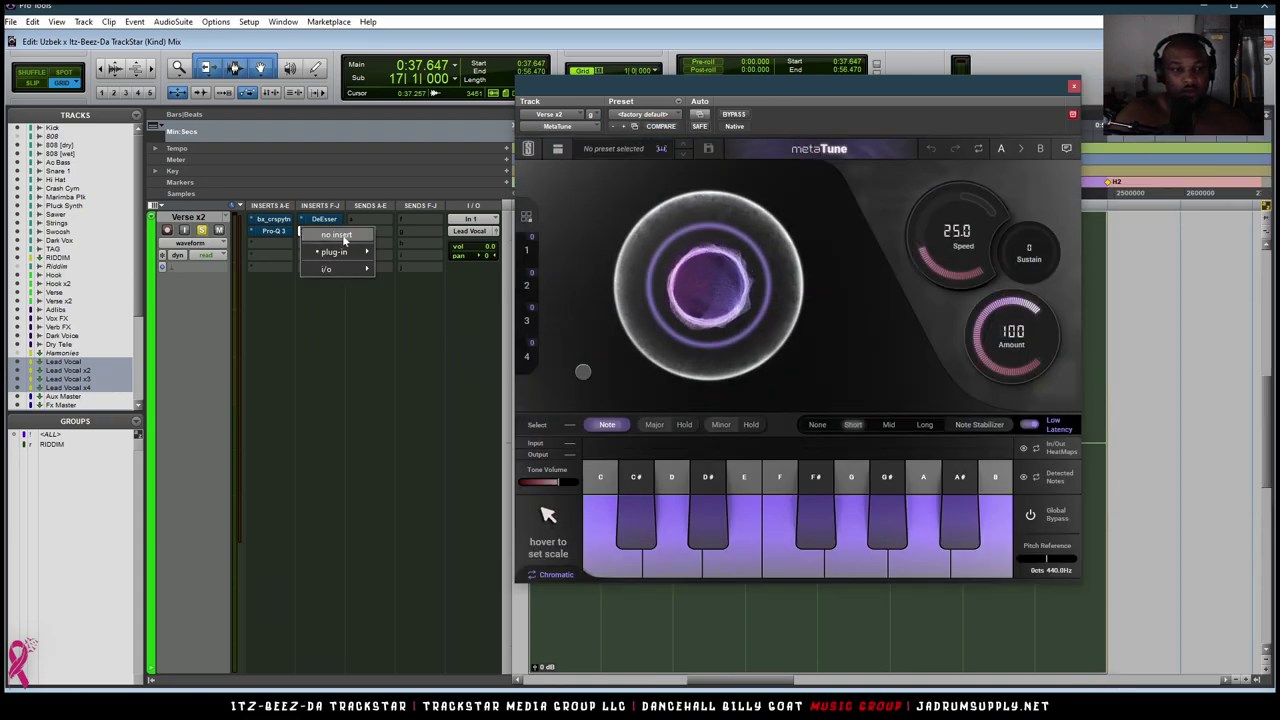
{"action": "mouse_move", "coordinate": [340, 252]}
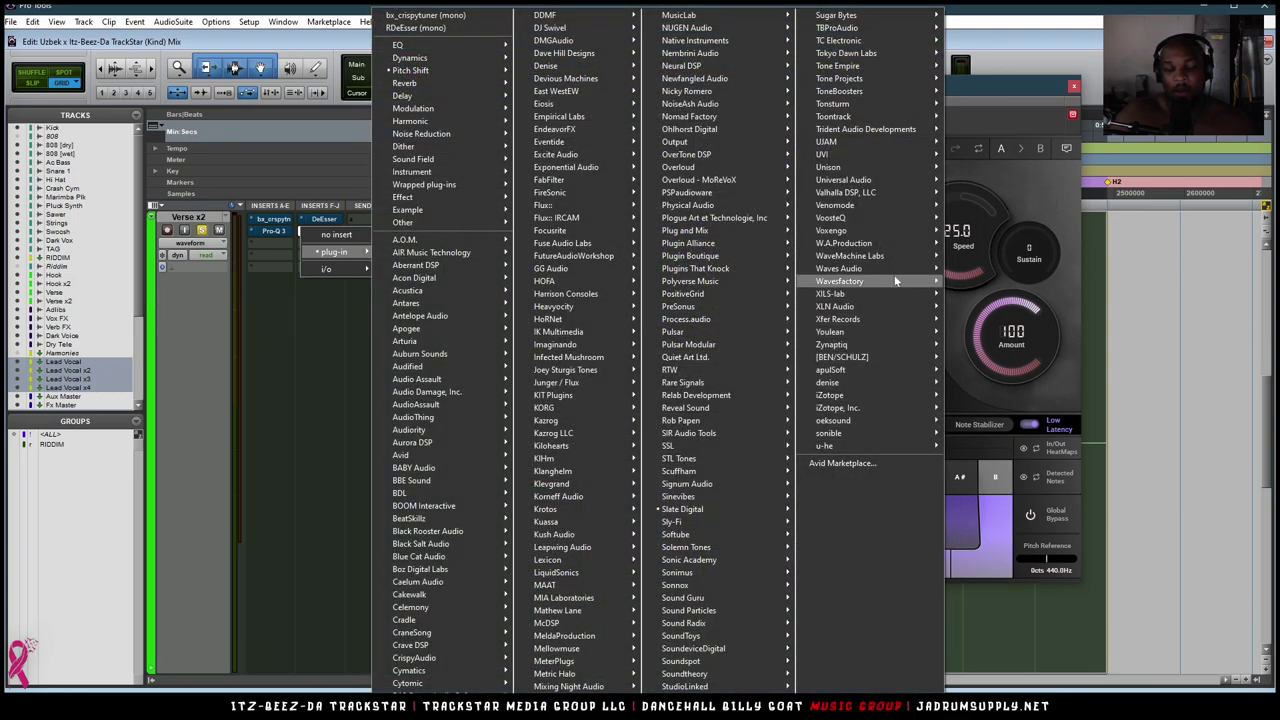
{"action": "mouse_move", "coordinate": [904, 270]}
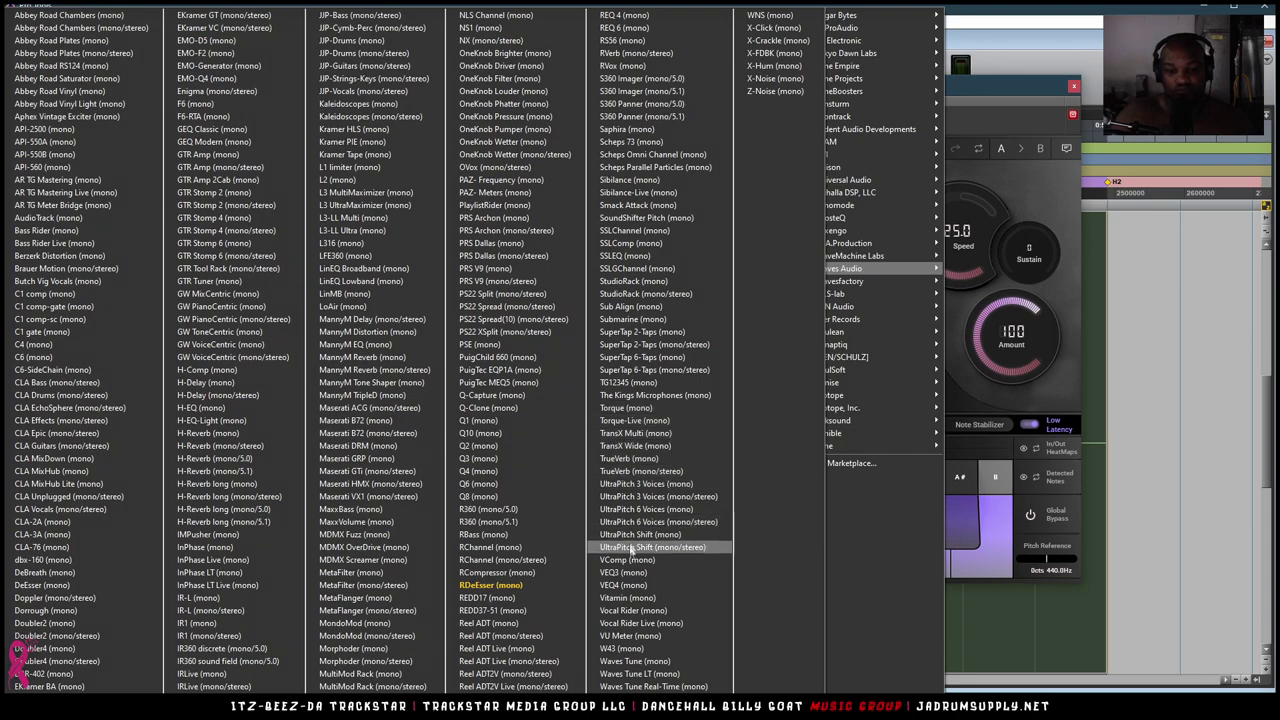
{"action": "left_click", "coordinate": [657, 637]}
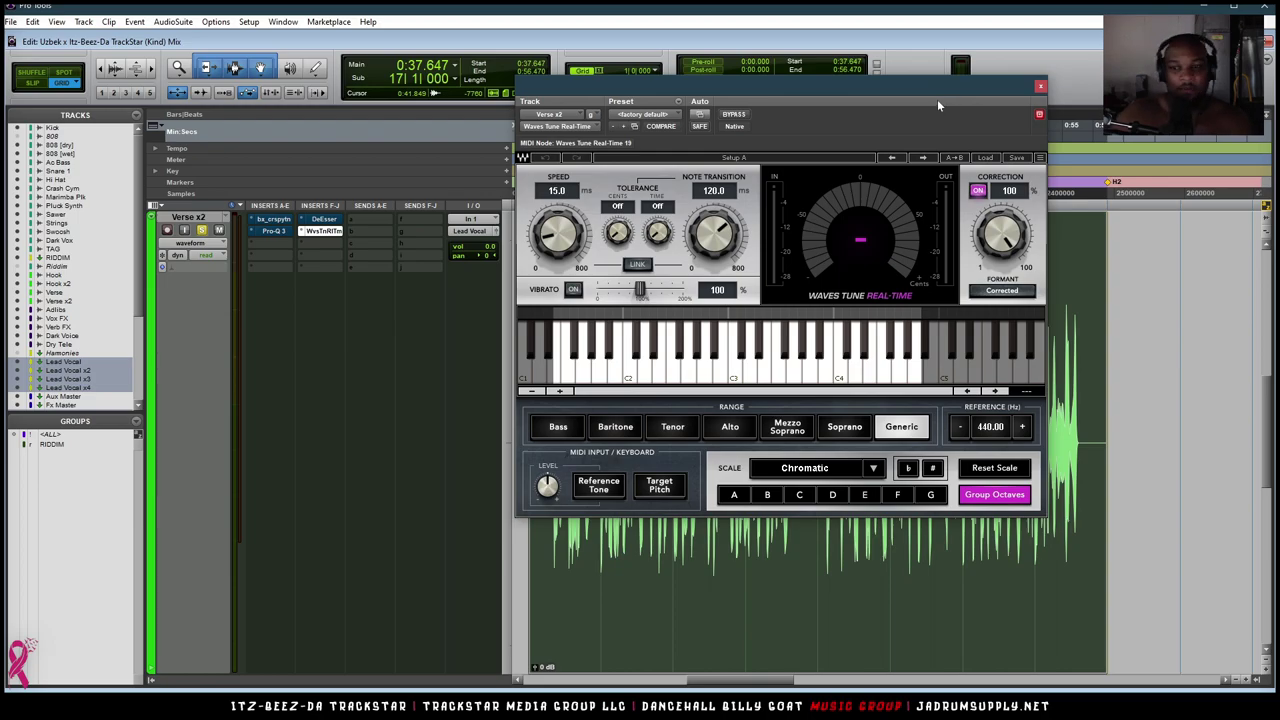
{"action": "left_click_drag", "start_coordinate": [937, 99], "coordinate": [810, 134]}
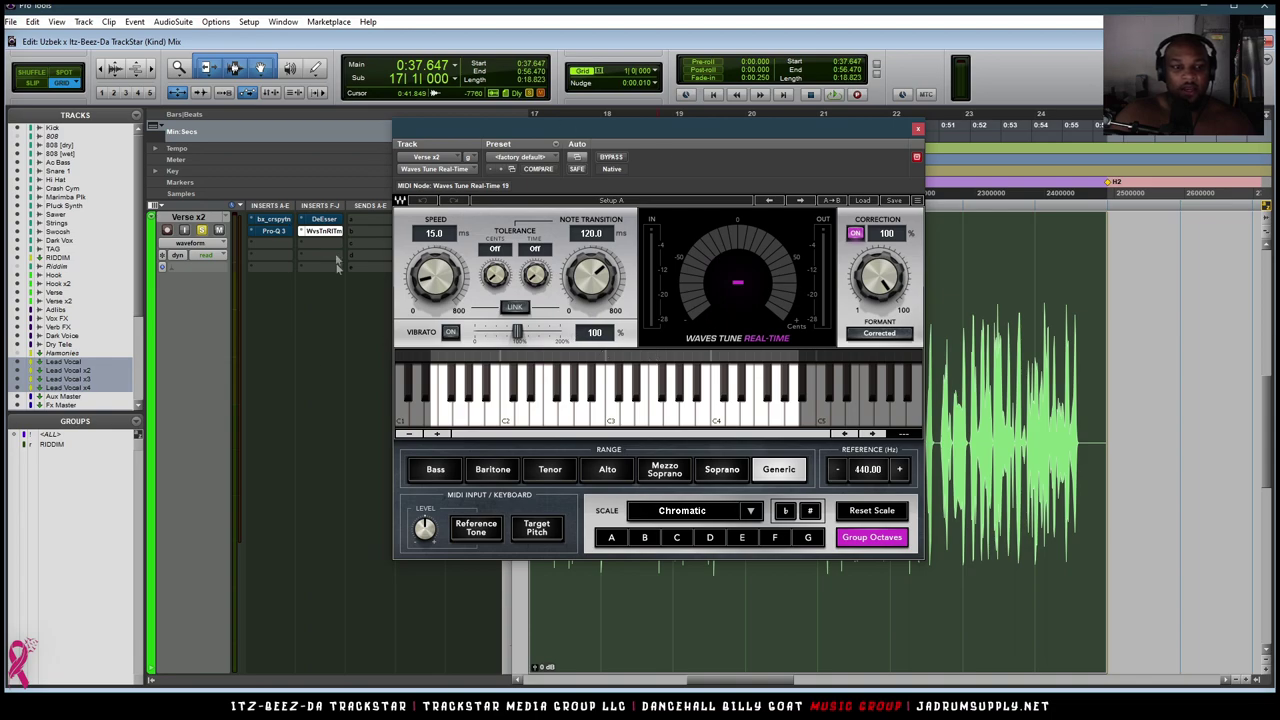
{"action": "left_click", "coordinate": [392, 236]}
Reopen bx_crispytuner on Verse x2, take it out of bypass and play the verse through it.
{"action": "left_click", "coordinate": [268, 222]}
{"action": "left_click_drag", "start_coordinate": [590, 128], "coordinate": [267, 47]}
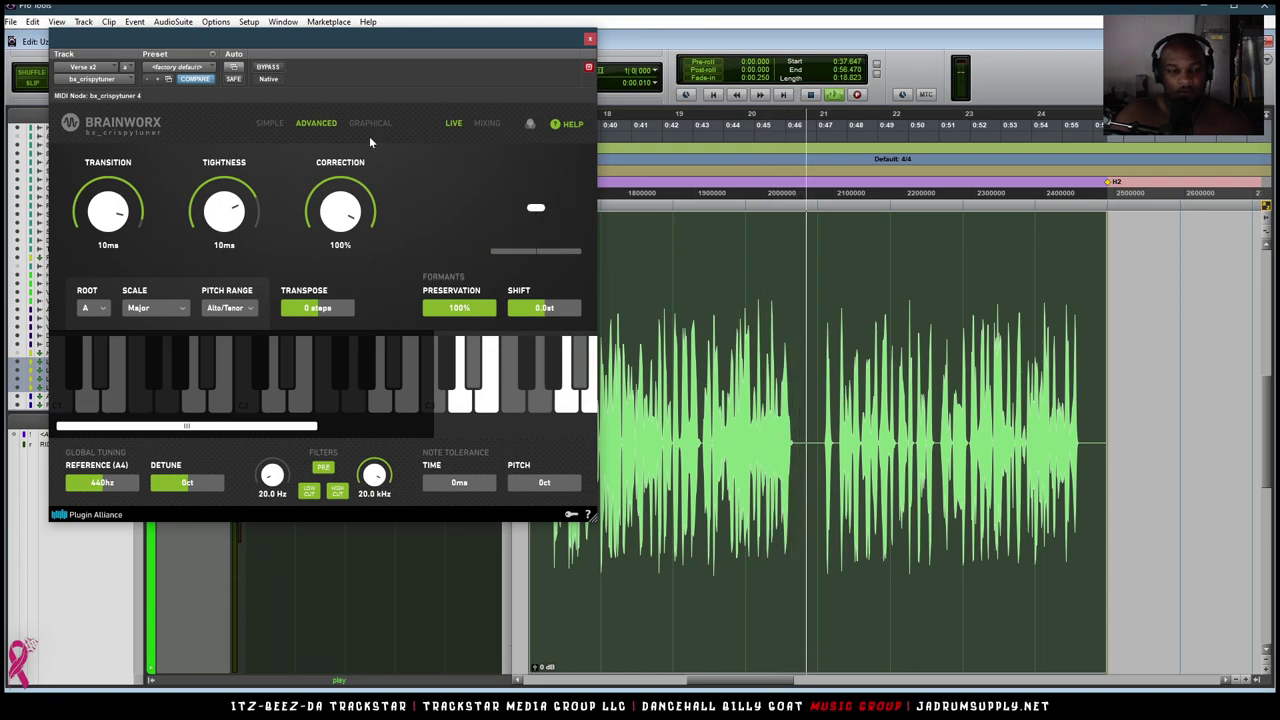
{"action": "mouse_move", "coordinate": [520, 243]}
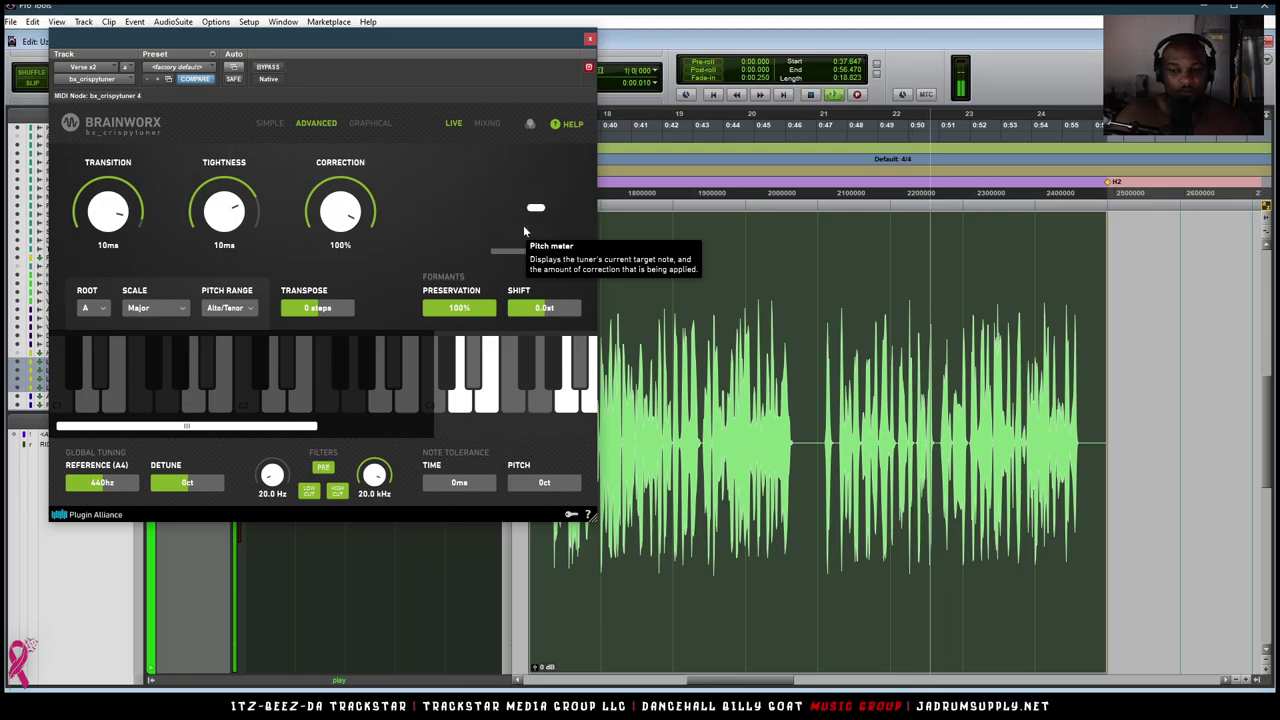
{"action": "key", "text": "space"}
Audition the verse with bx_crispytuner's Transition and Tightness at 0 ms, and return both to 10 ms.
{"action": "left_click_drag", "start_coordinate": [416, 34], "coordinate": [931, 102]}
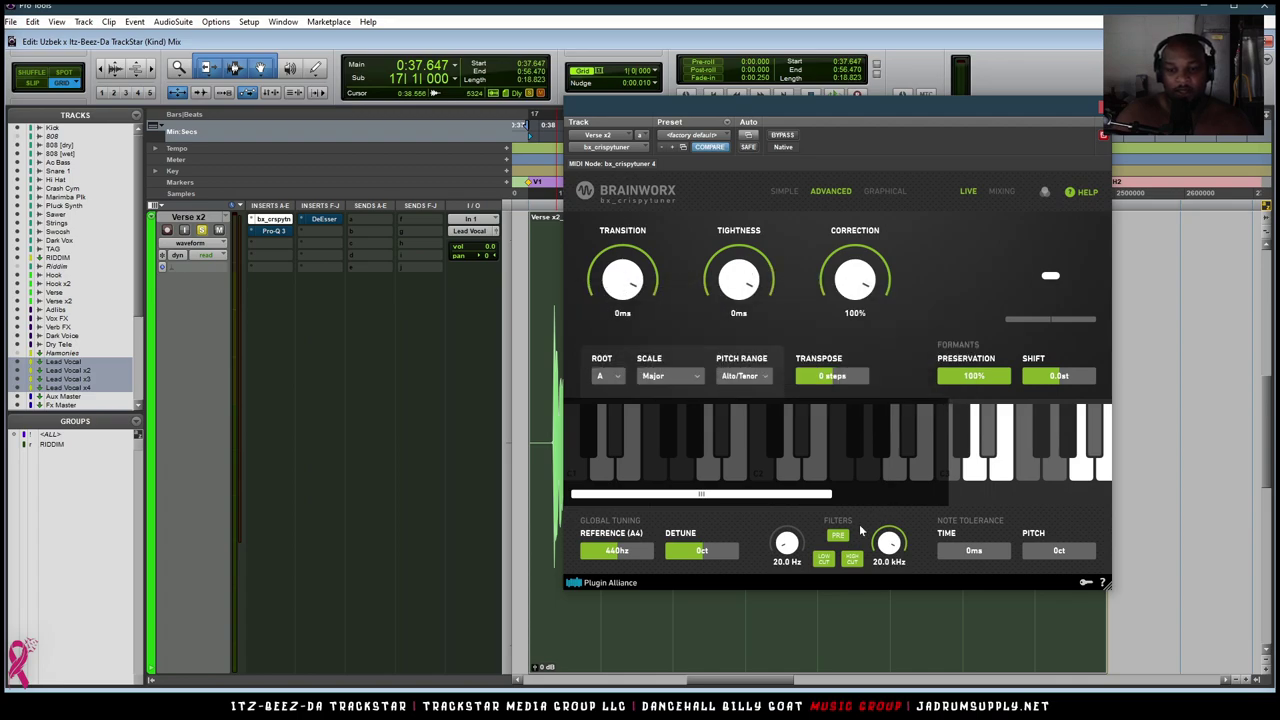
{"action": "key", "text": "space"}
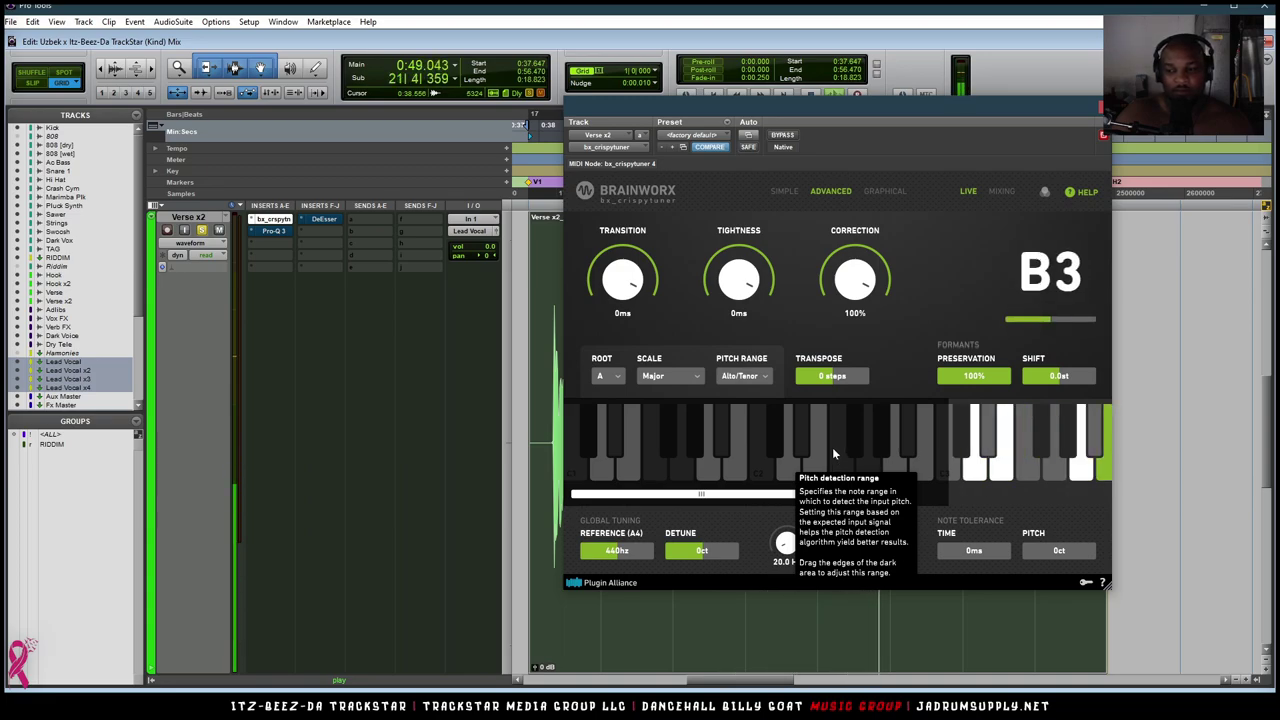
{"action": "key", "text": "space"}
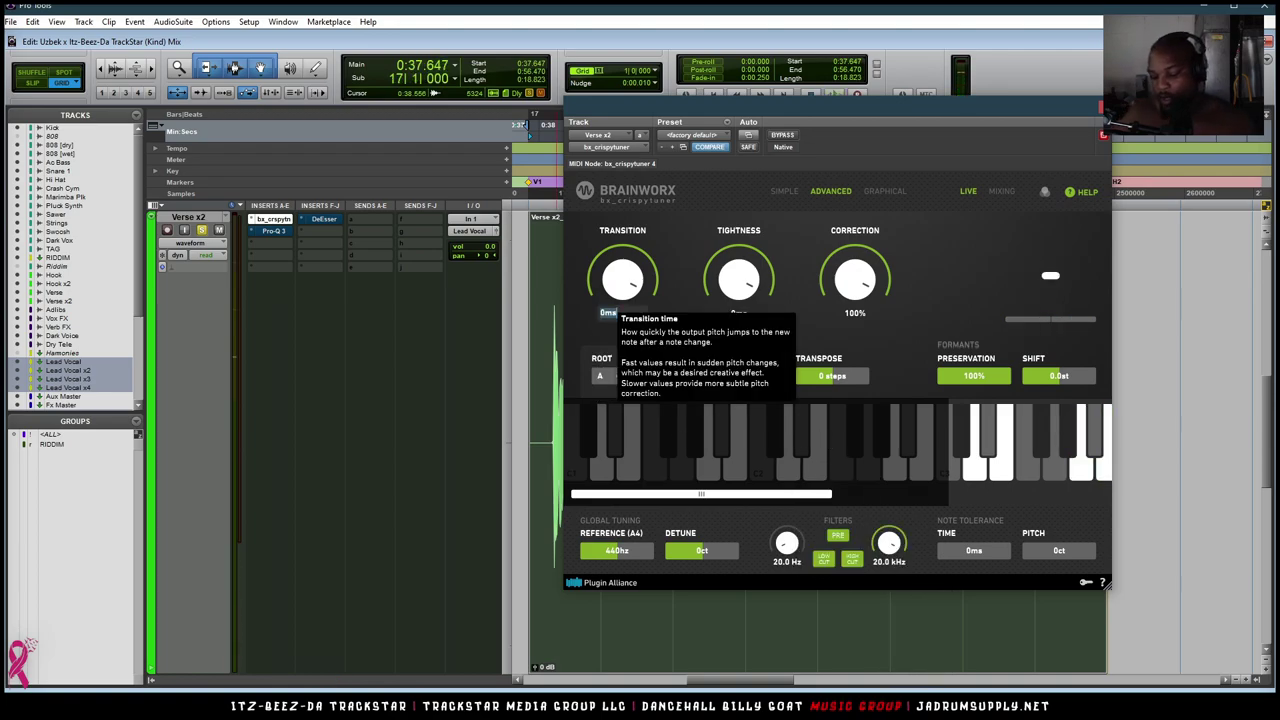
{"action": "scroll", "coordinate": [612, 311], "scroll_direction": "up", "scroll_amount": 2}
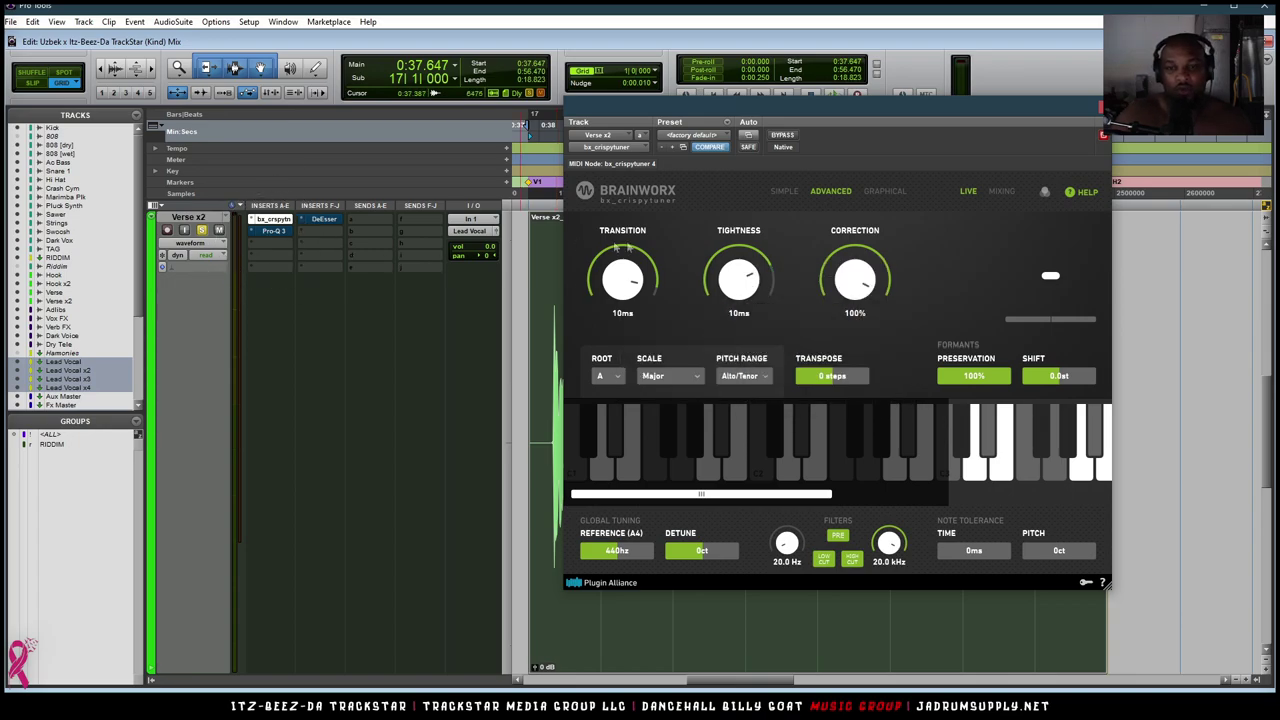
Open the FabFilter Pro-Q 3 insert on Verse x2 in full-screen view to examine its EQ curve.
{"action": "left_click", "coordinate": [300, 231]}
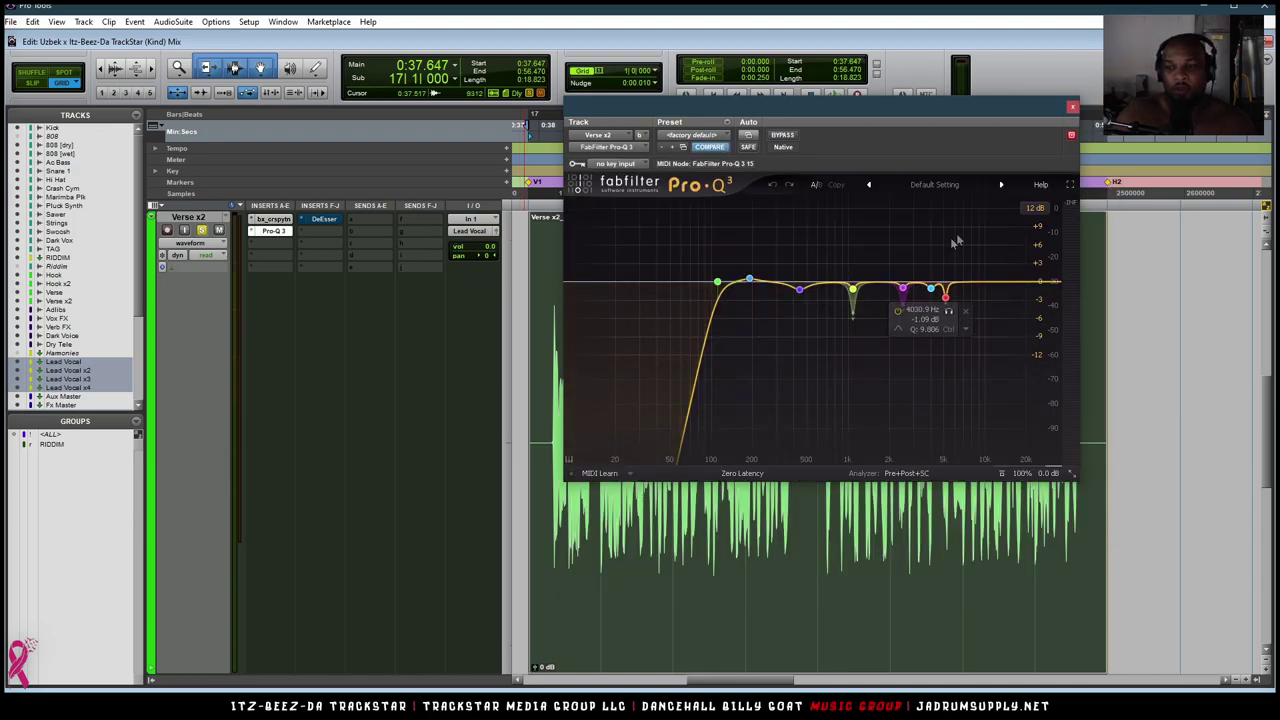
{"action": "left_click", "coordinate": [1071, 189]}
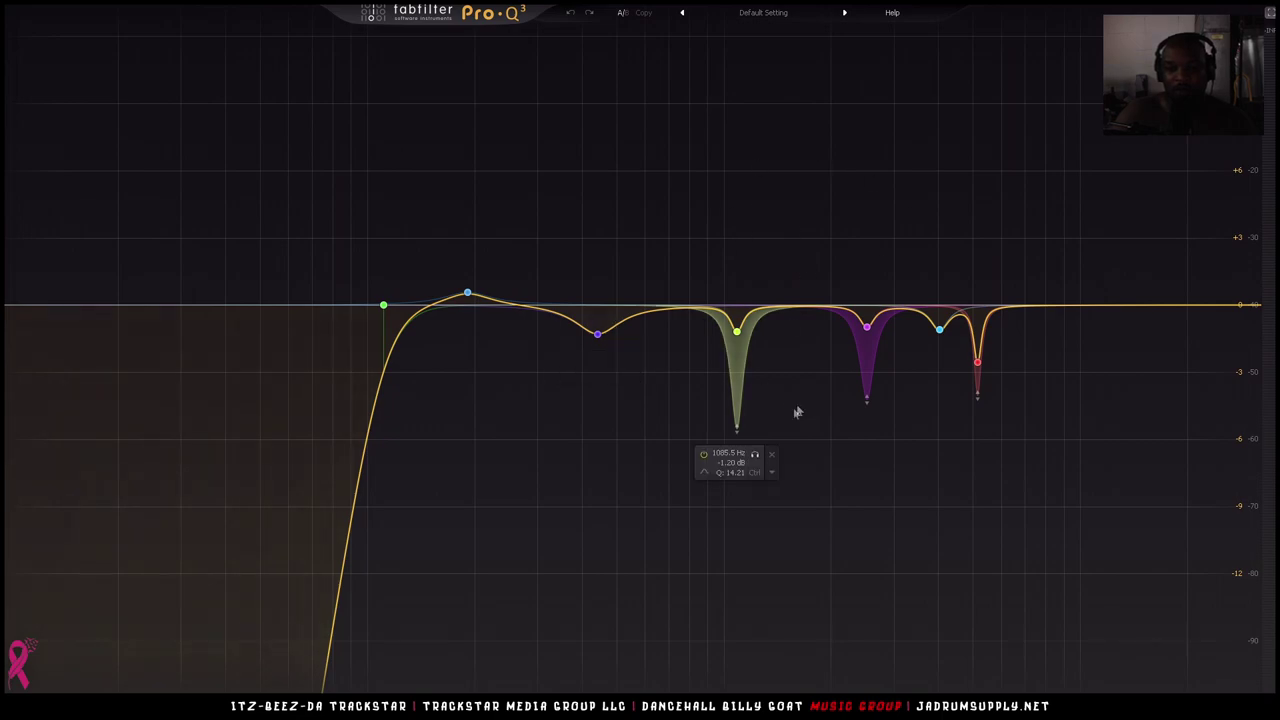
Select the five cut bands in Pro-Q 3 and invert their gain.
{"action": "left_click_drag", "start_coordinate": [1036, 516], "coordinate": [576, 121]}
{"action": "right_click", "coordinate": [597, 336]}
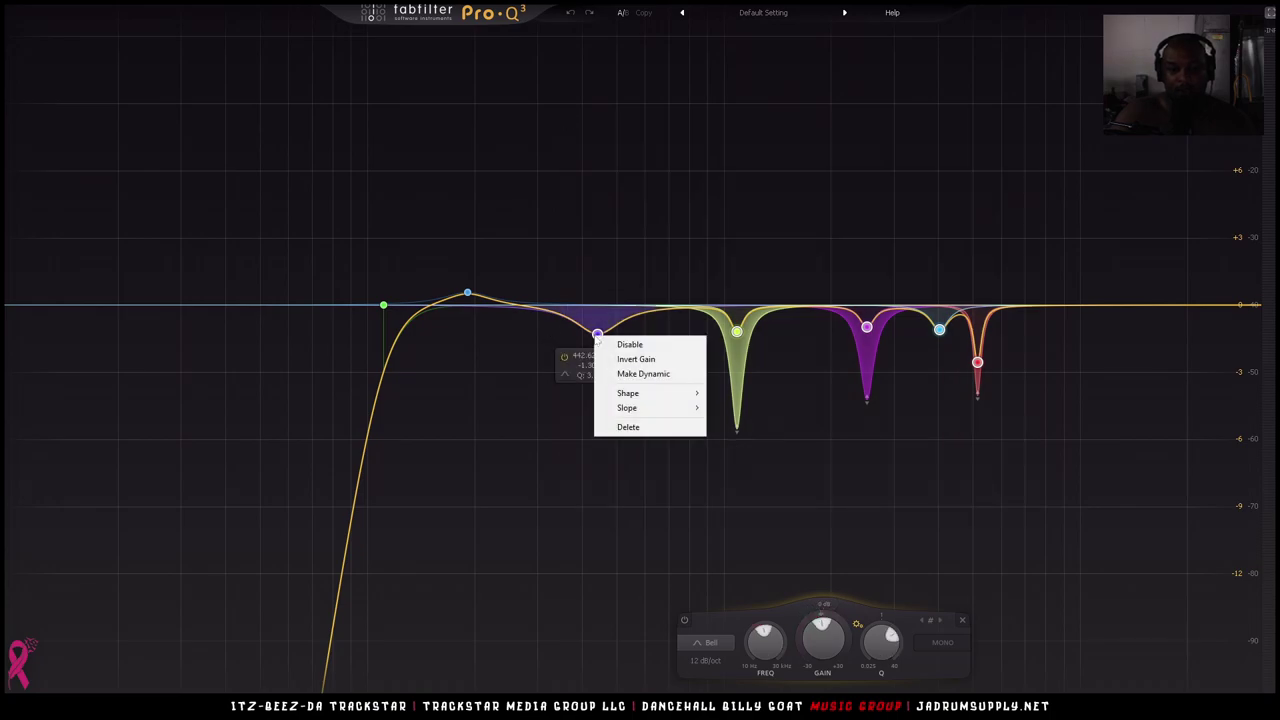
{"action": "left_click", "coordinate": [642, 362]}
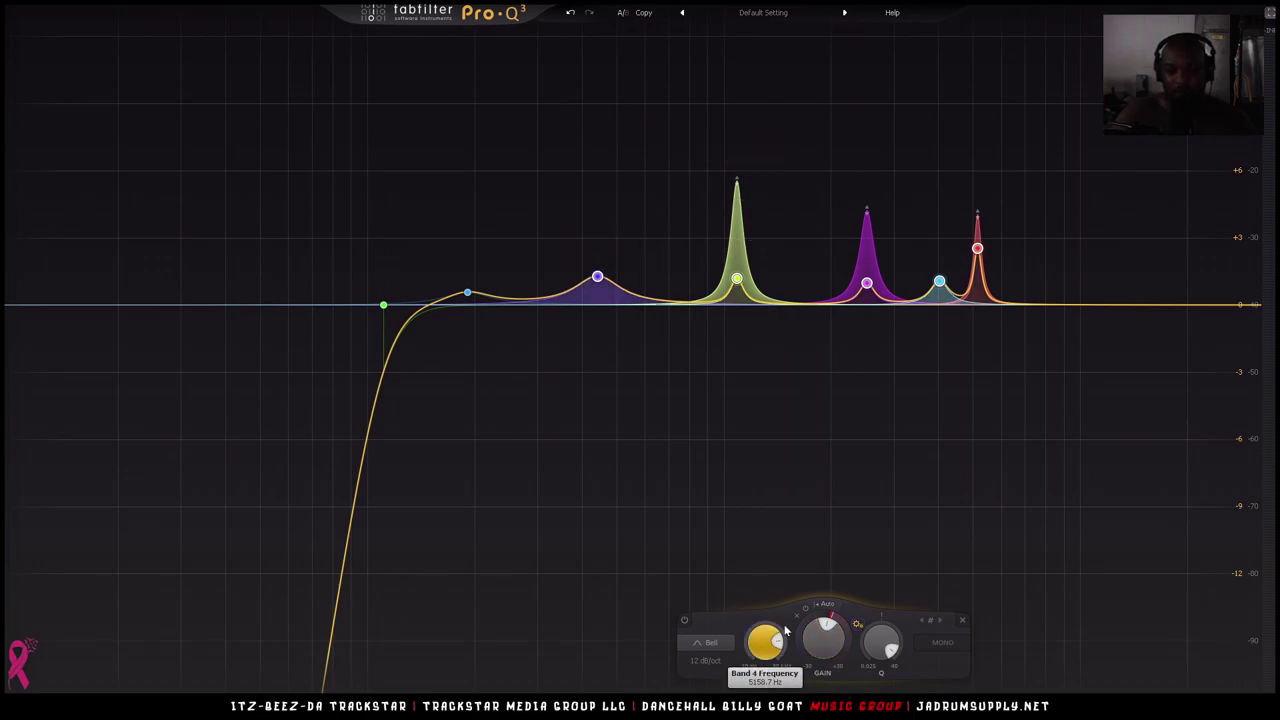
Audition the inverted 1085.5 Hz band in isolation and play the verse to hear the problem frequencies.
{"action": "mouse_move", "coordinate": [740, 158]}
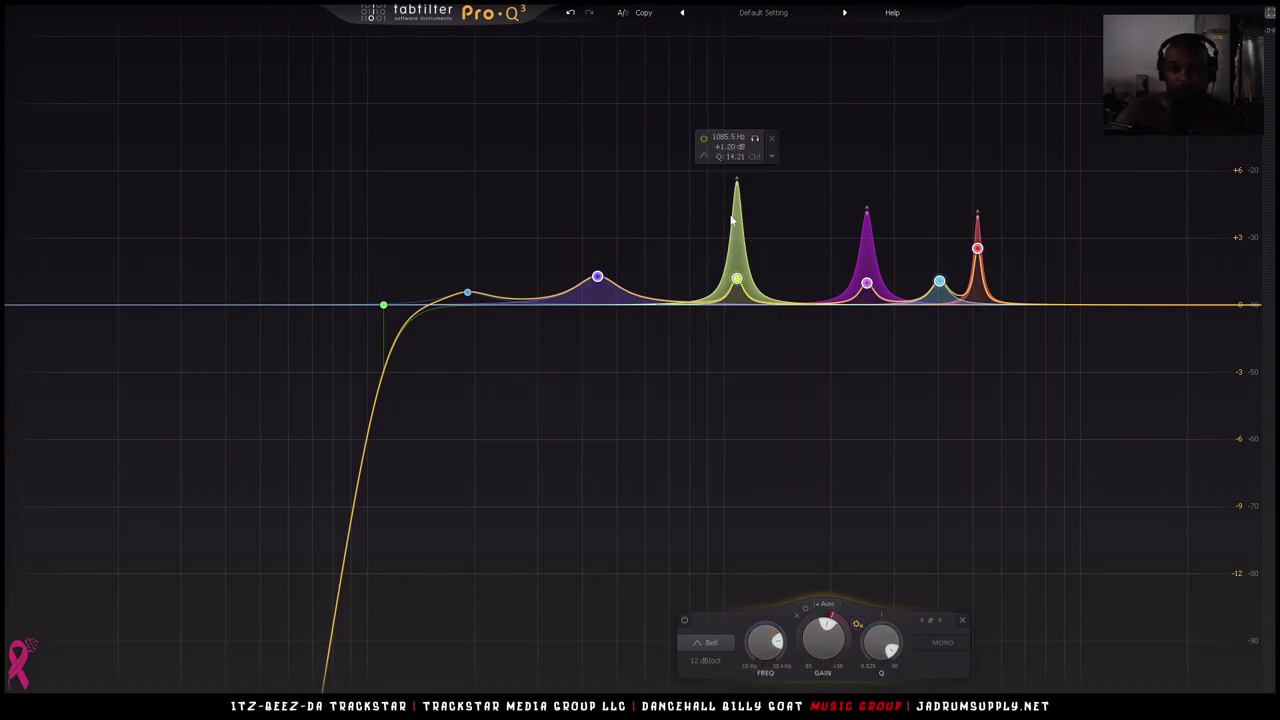
{"action": "left_click", "coordinate": [755, 141]}
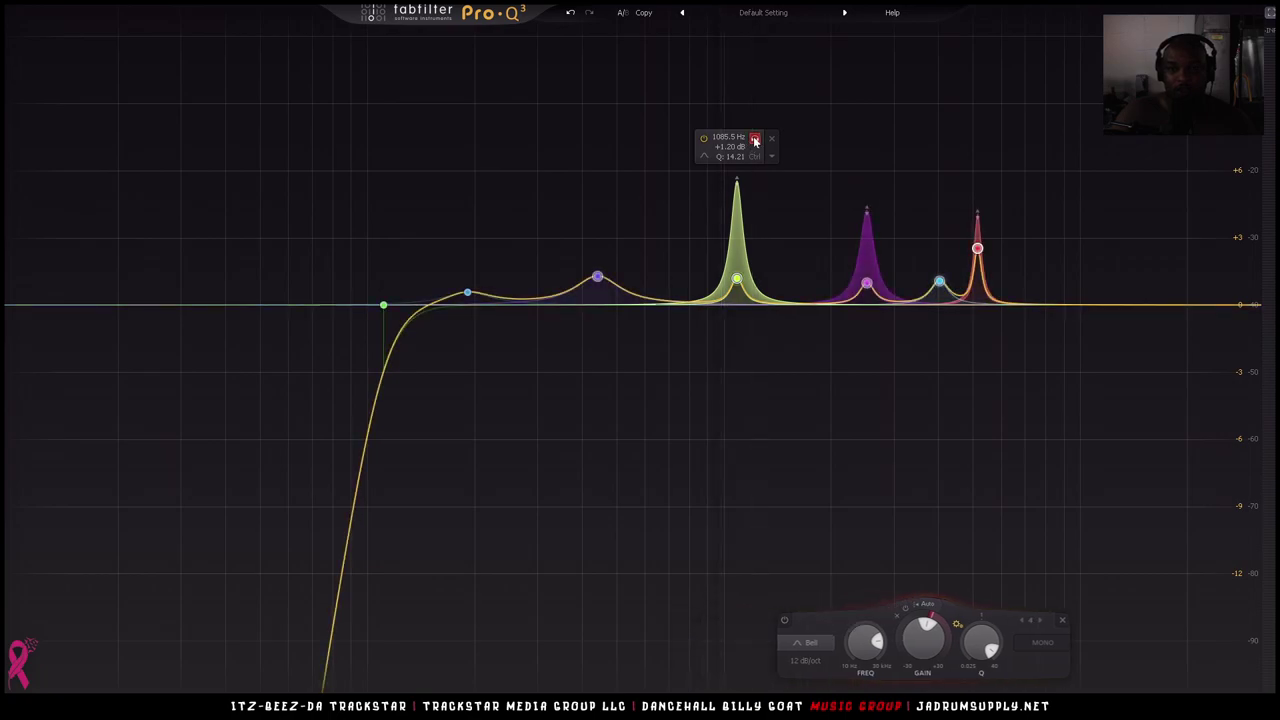
{"action": "key", "text": "space"}
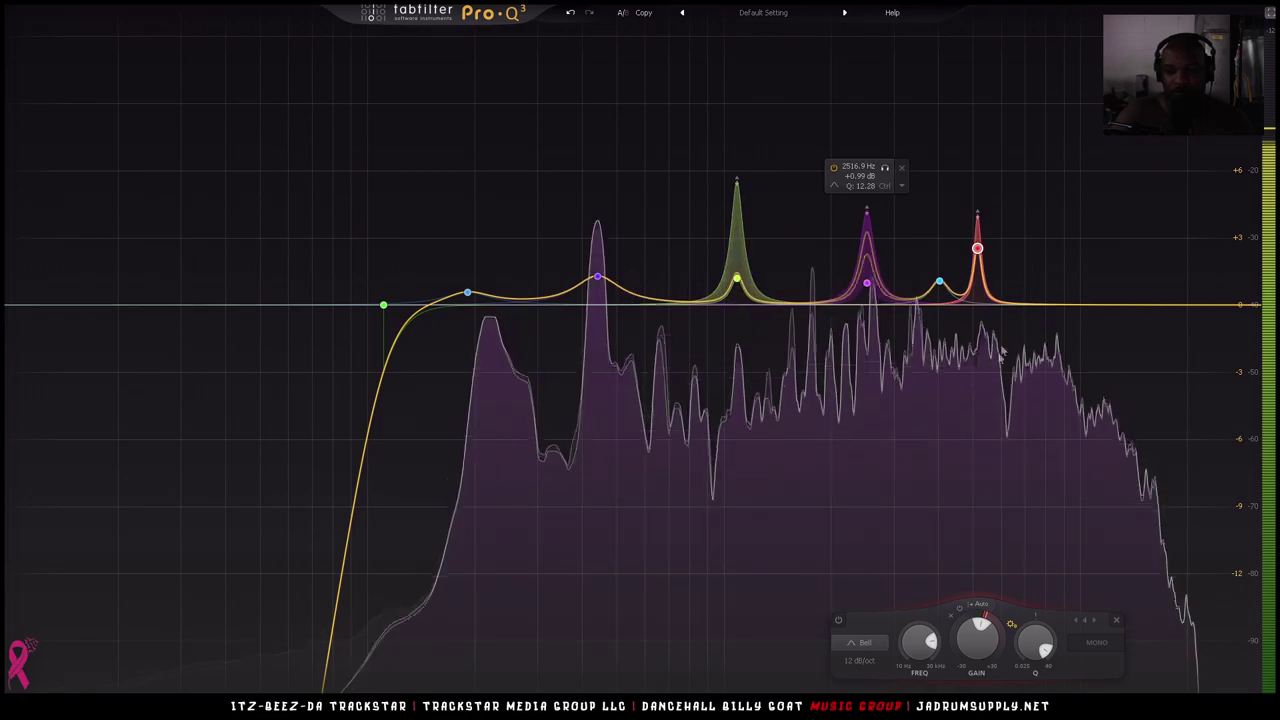
Select the five inverted bands and boost them together, to about +14 dB at 1085.5 Hz, while auditioning individual bands.
{"action": "left_click_drag", "start_coordinate": [941, 307], "coordinate": [561, 113]}
{"action": "left_click_drag", "start_coordinate": [833, 648], "coordinate": [817, 556]}
{"action": "left_click", "coordinate": [816, 556]}
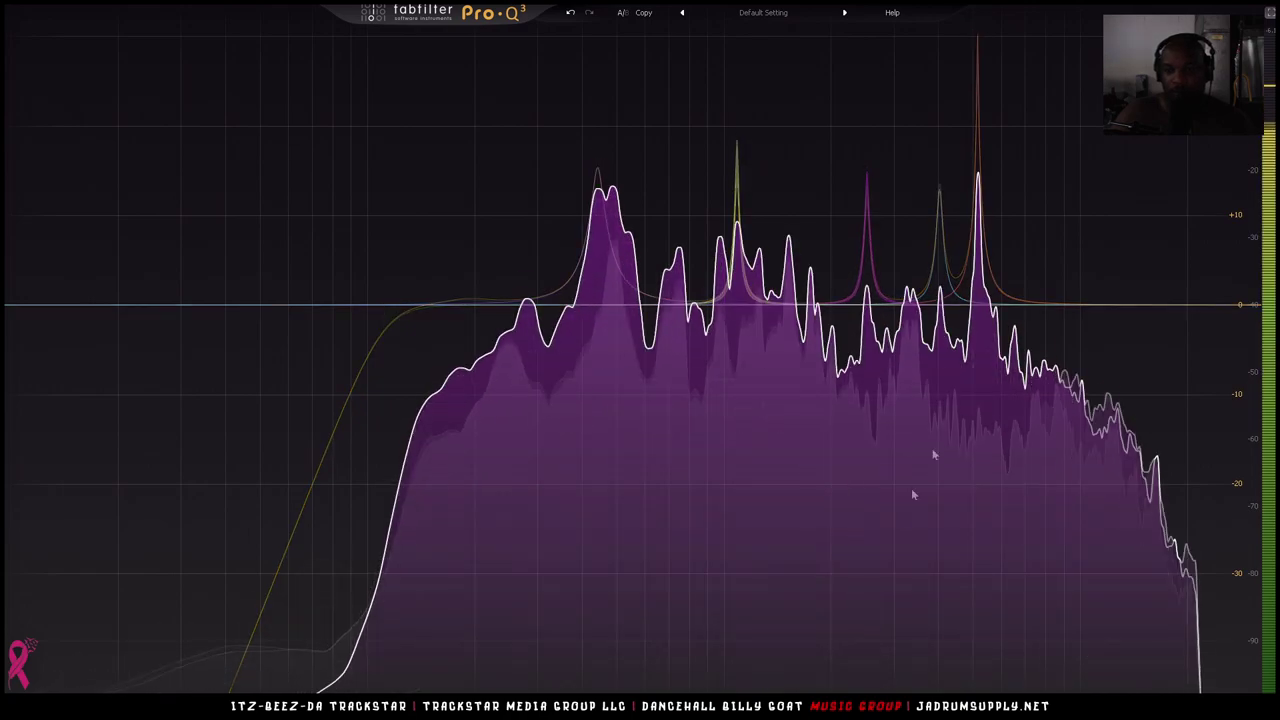
{"action": "mouse_move", "coordinate": [938, 255]}
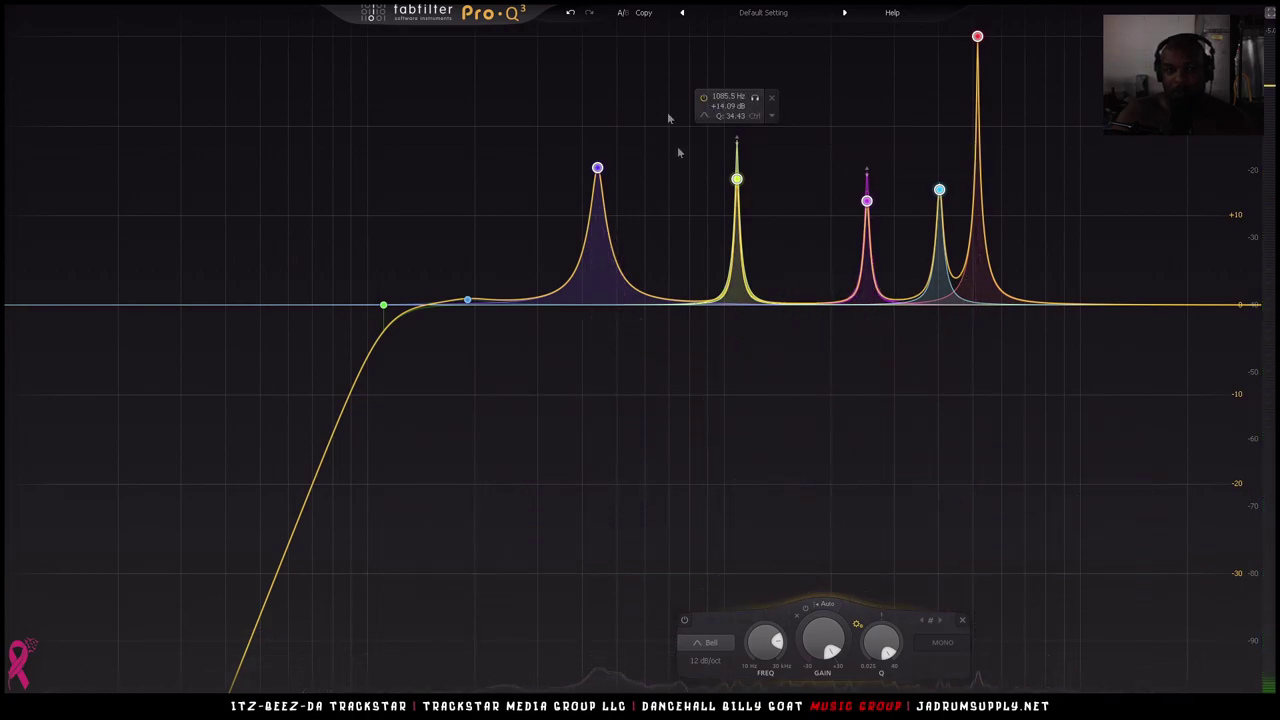
Undo the boosts and gain inversion on the Pro-Q 3 bands and leave the full-screen view.
{"action": "left_click", "coordinate": [571, 13]}
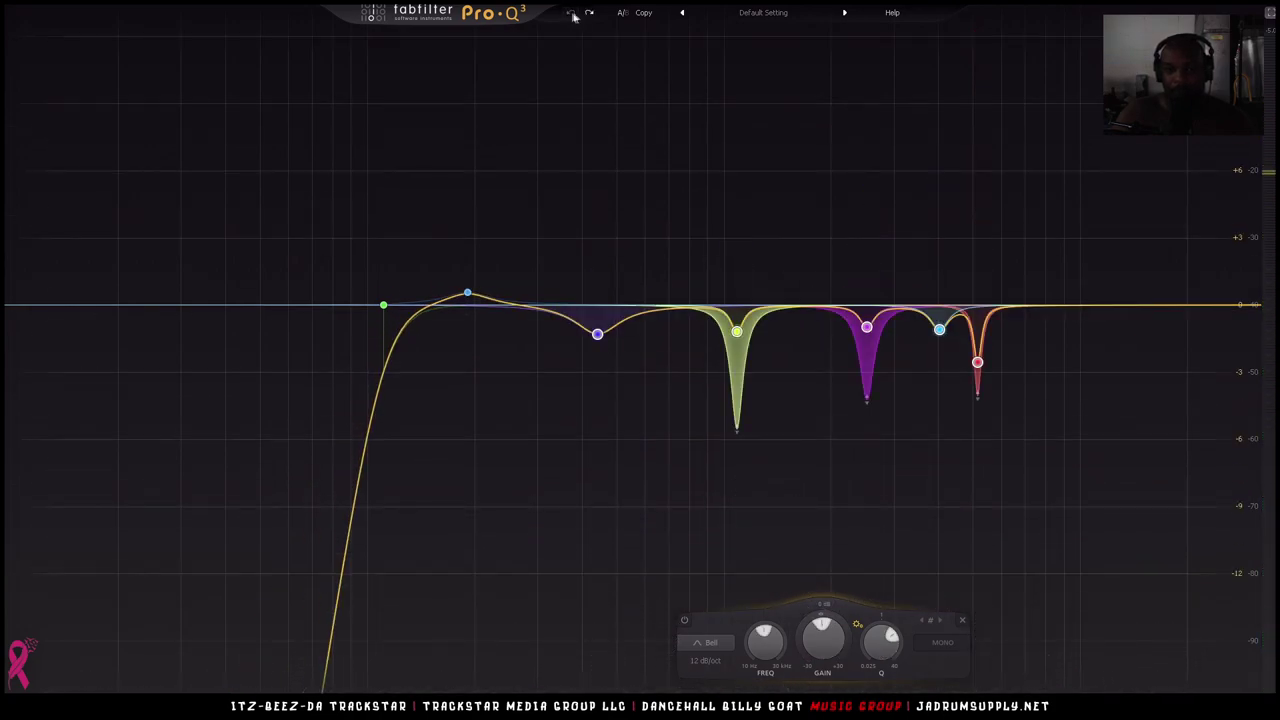
{"action": "left_click", "coordinate": [1269, 13]}
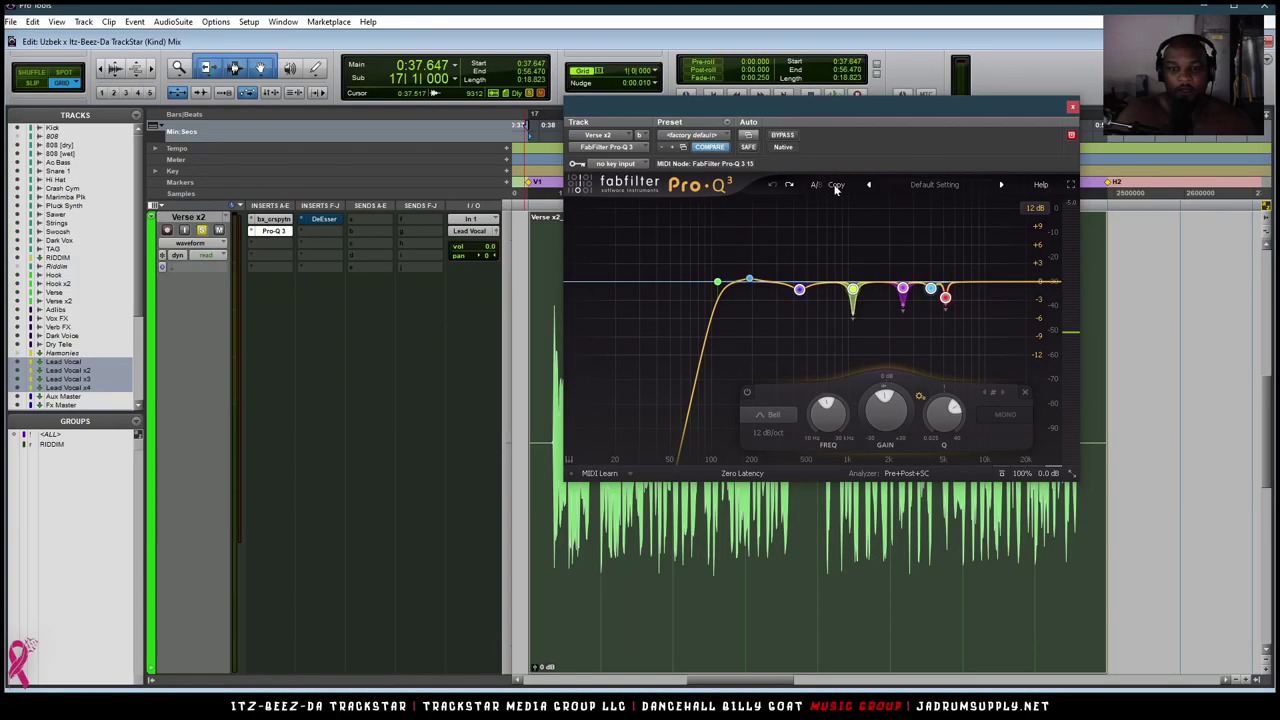
Close Pro-Q 3, open the DeEsser on Verse x2 and play the verse to watch its metering.
{"action": "left_click", "coordinate": [1073, 108]}
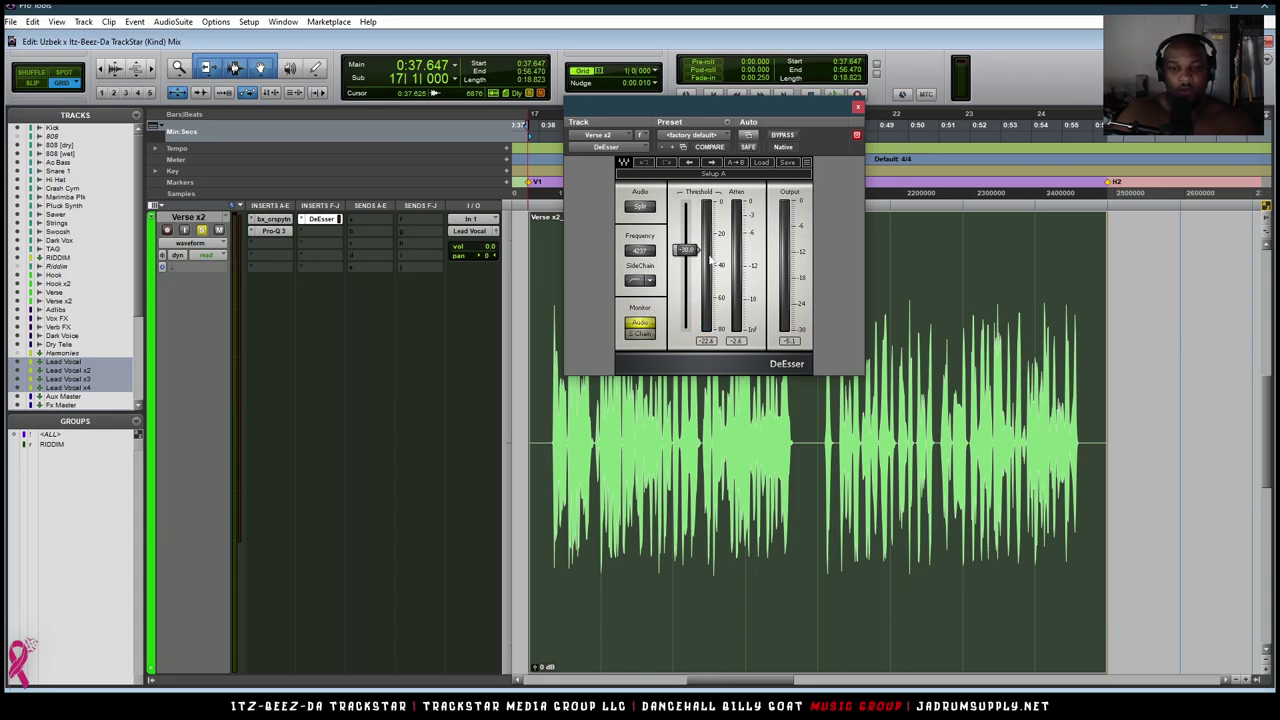
{"action": "key", "text": "space"}
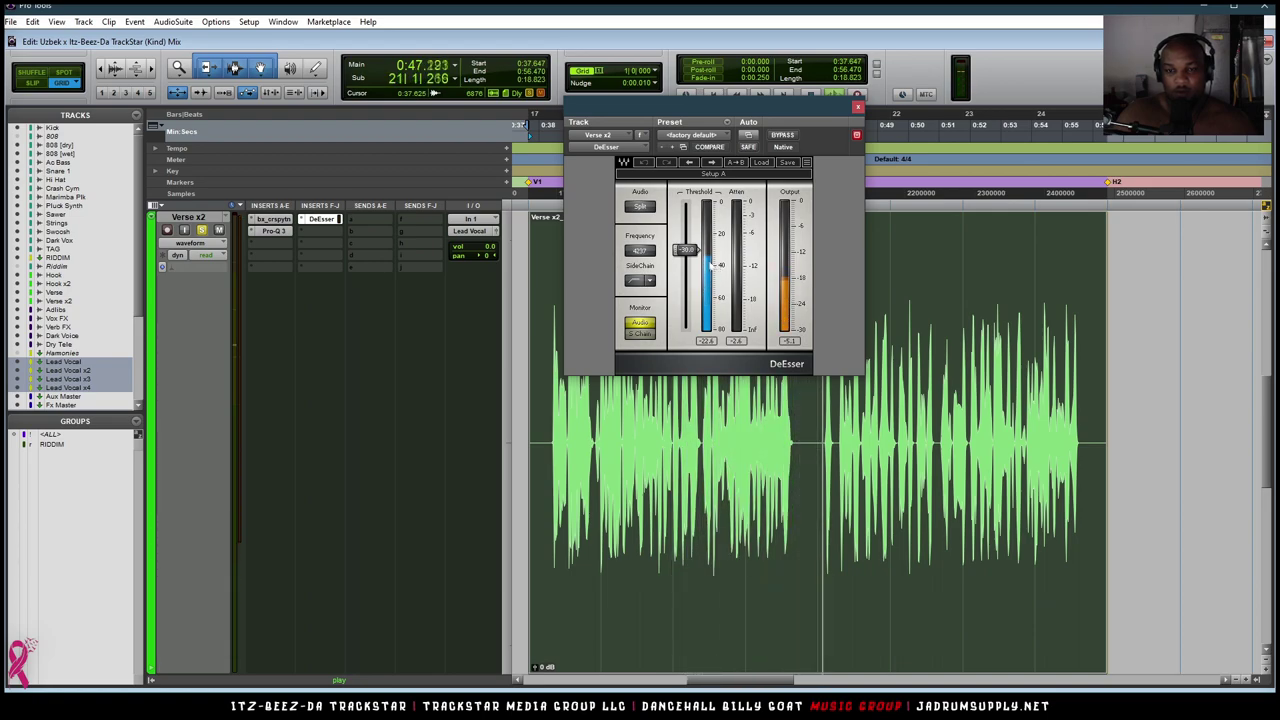
{"action": "key", "text": "space"}
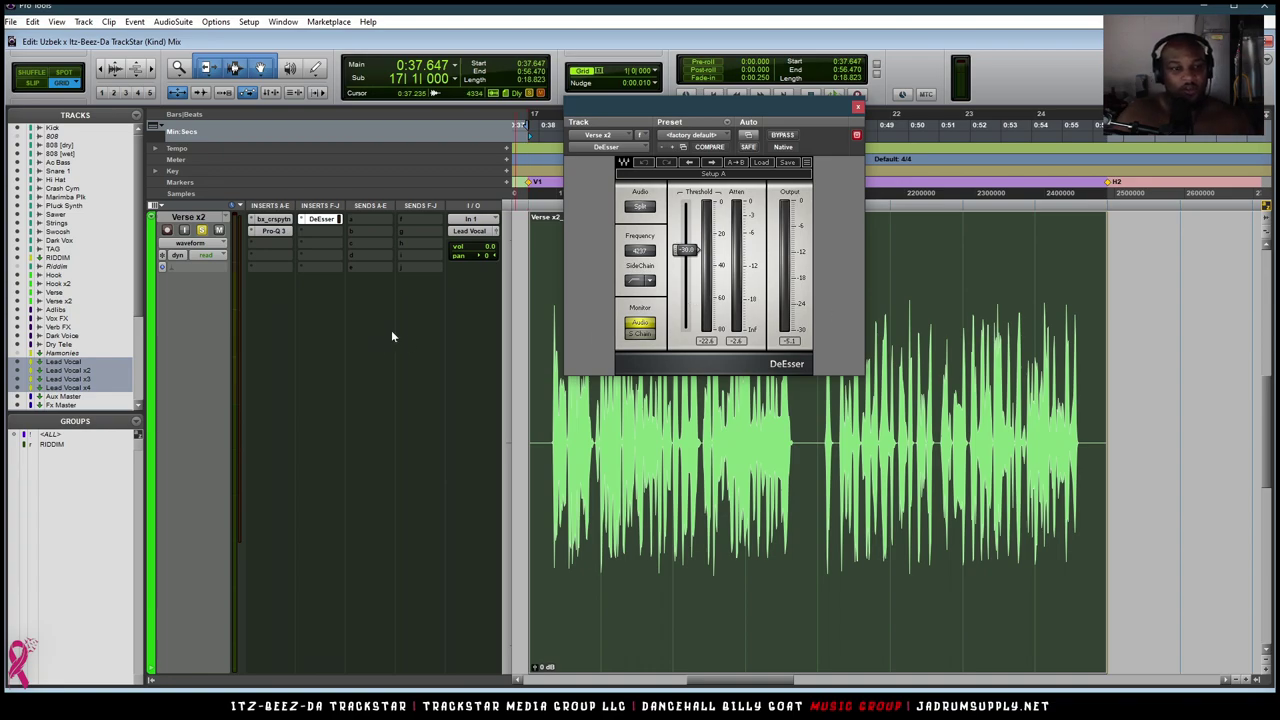
Return the edit area from the zoomed clip to the multitrack view and open the Sonnox Oxford EQ on Lead Vocal.
{"action": "key", "text": "e"}
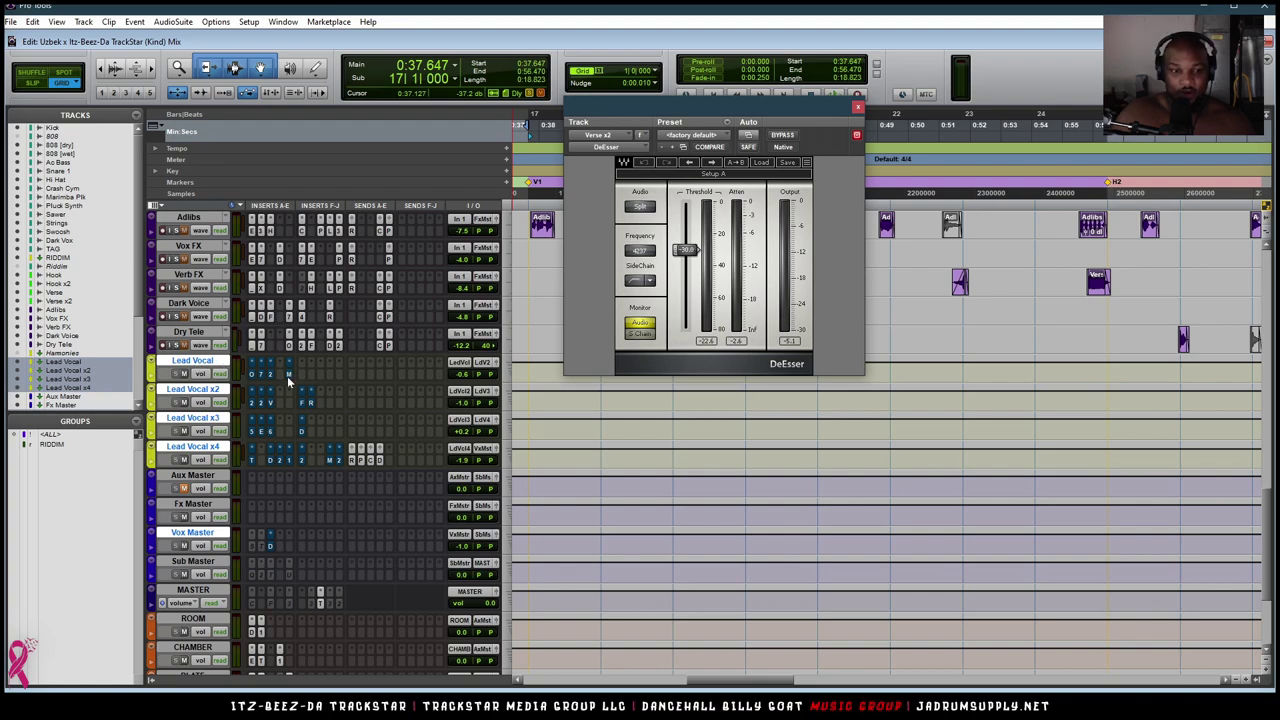
{"action": "left_click", "coordinate": [253, 375]}
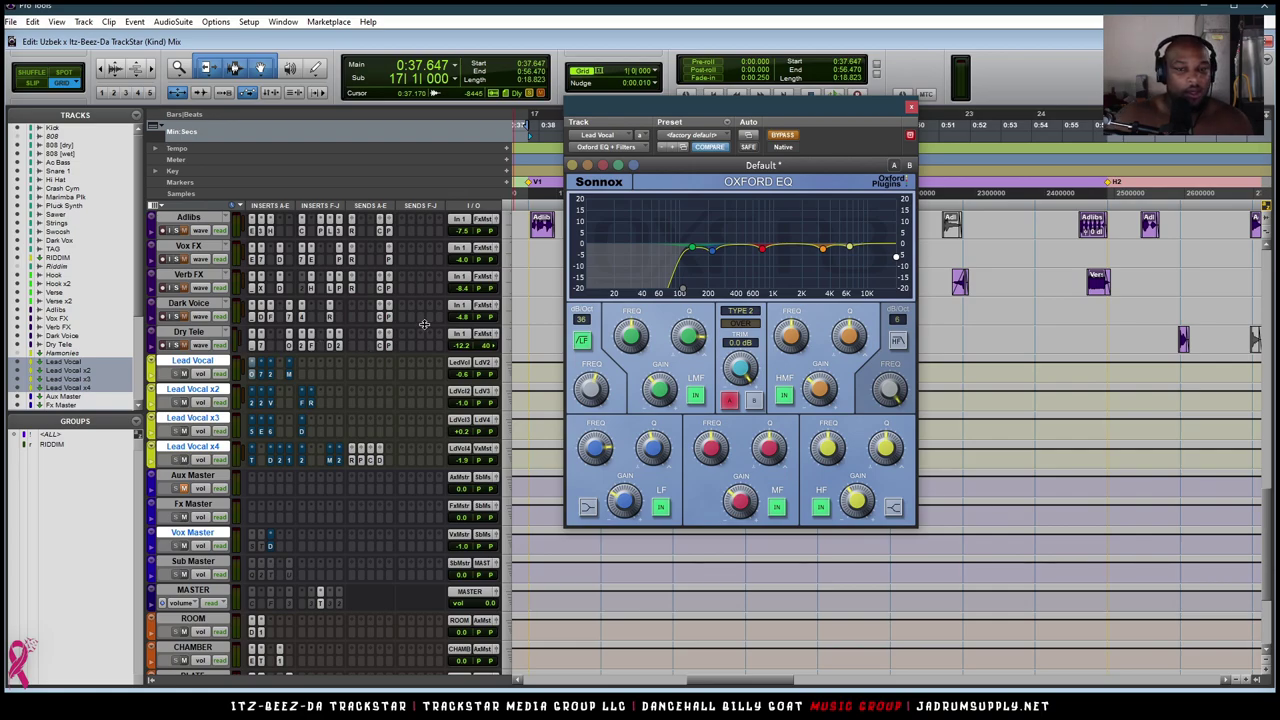
Play the verse and compare the Lead Vocal with the Oxford EQ active and bypassed, leaving the EQ active.
{"action": "left_click_drag", "start_coordinate": [789, 110], "coordinate": [766, 142]}
{"action": "key", "text": "space"}
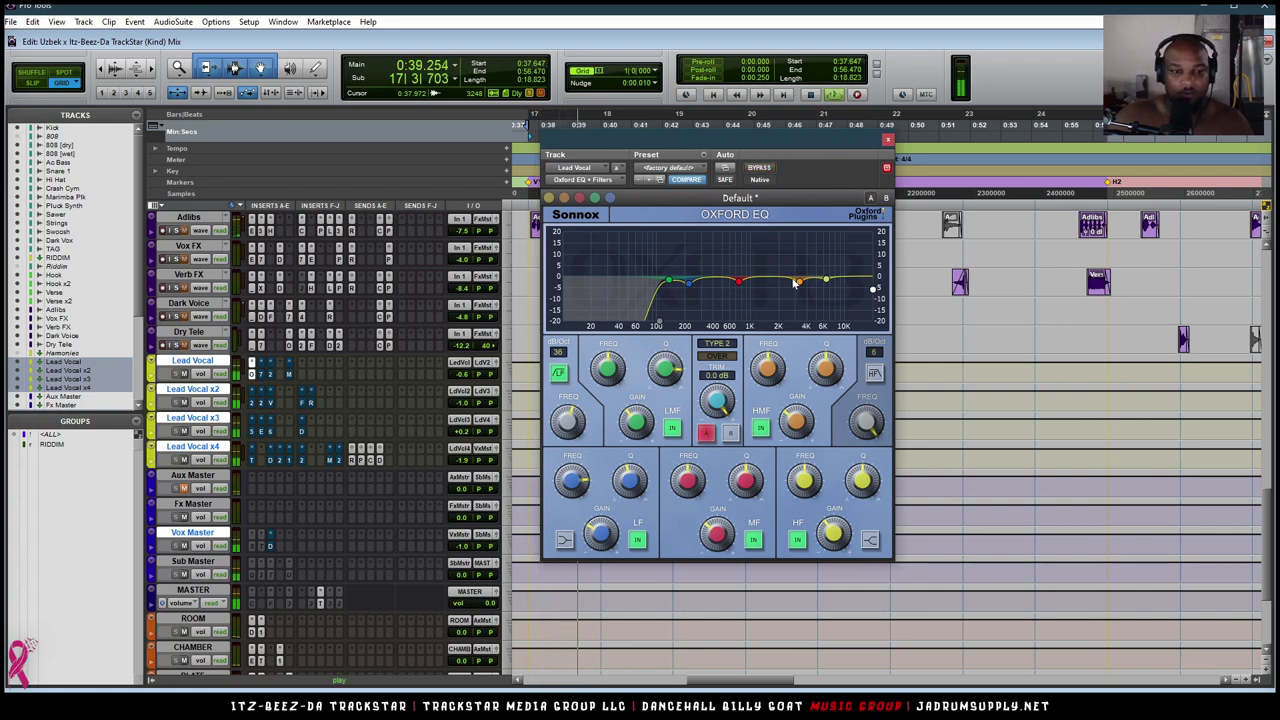
{"action": "mouse_move", "coordinate": [783, 343]}
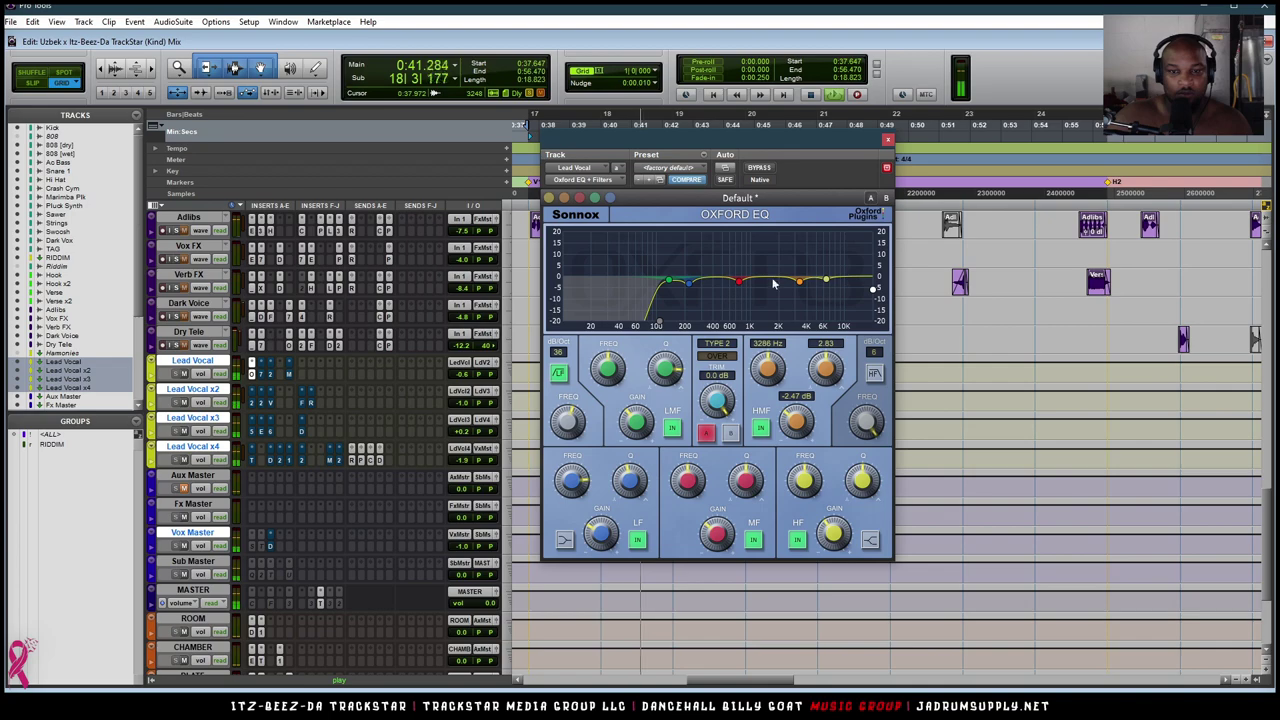
{"action": "left_click", "coordinate": [760, 168]}
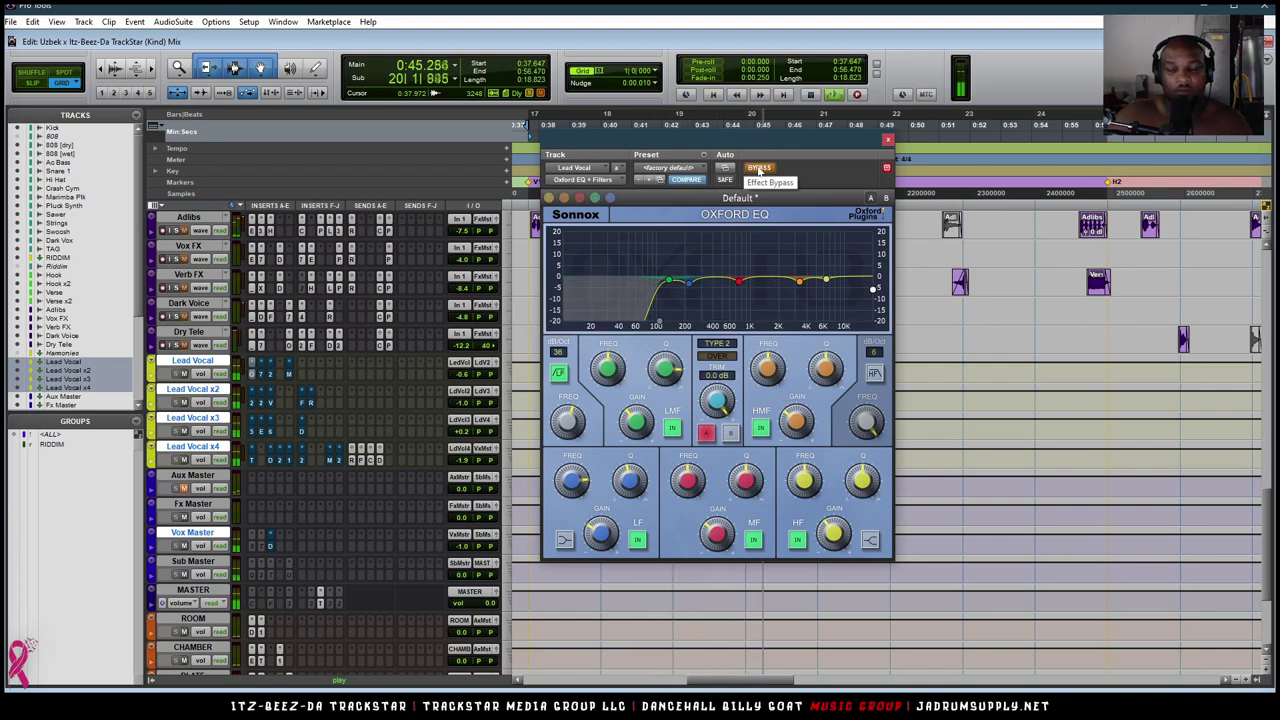
{"action": "left_click", "coordinate": [758, 169]}
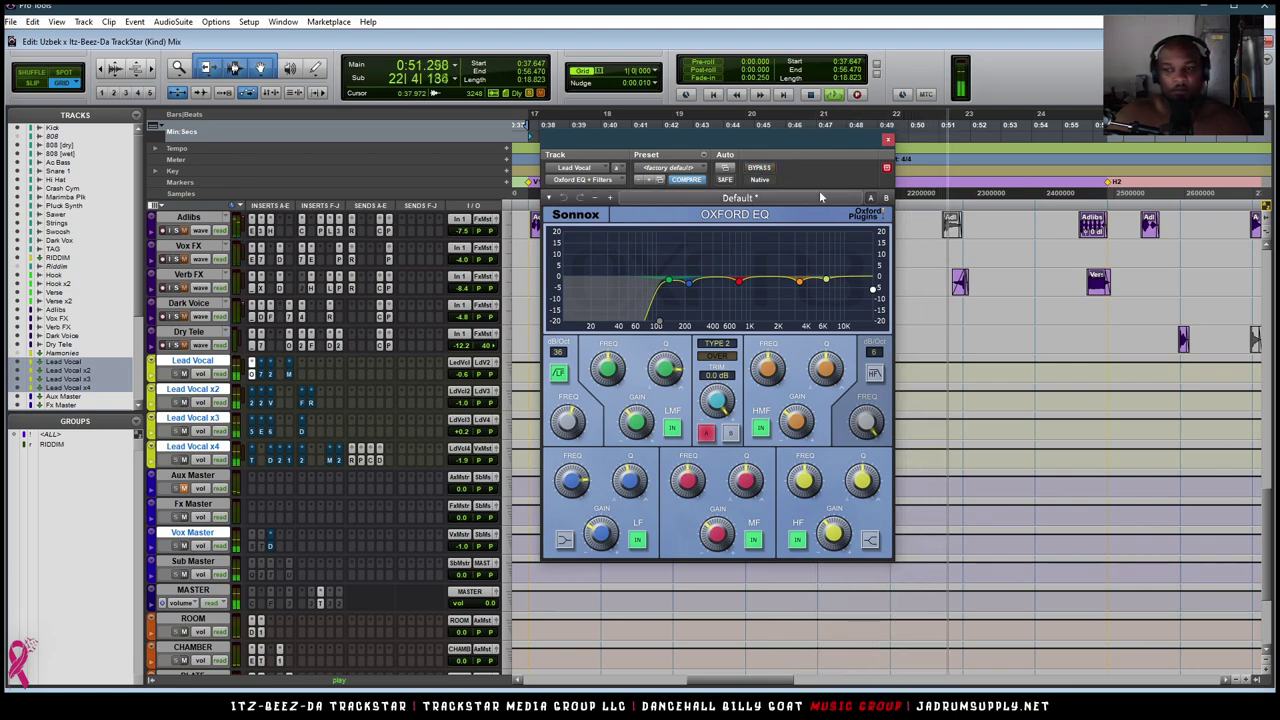
{"action": "key", "text": "space"}
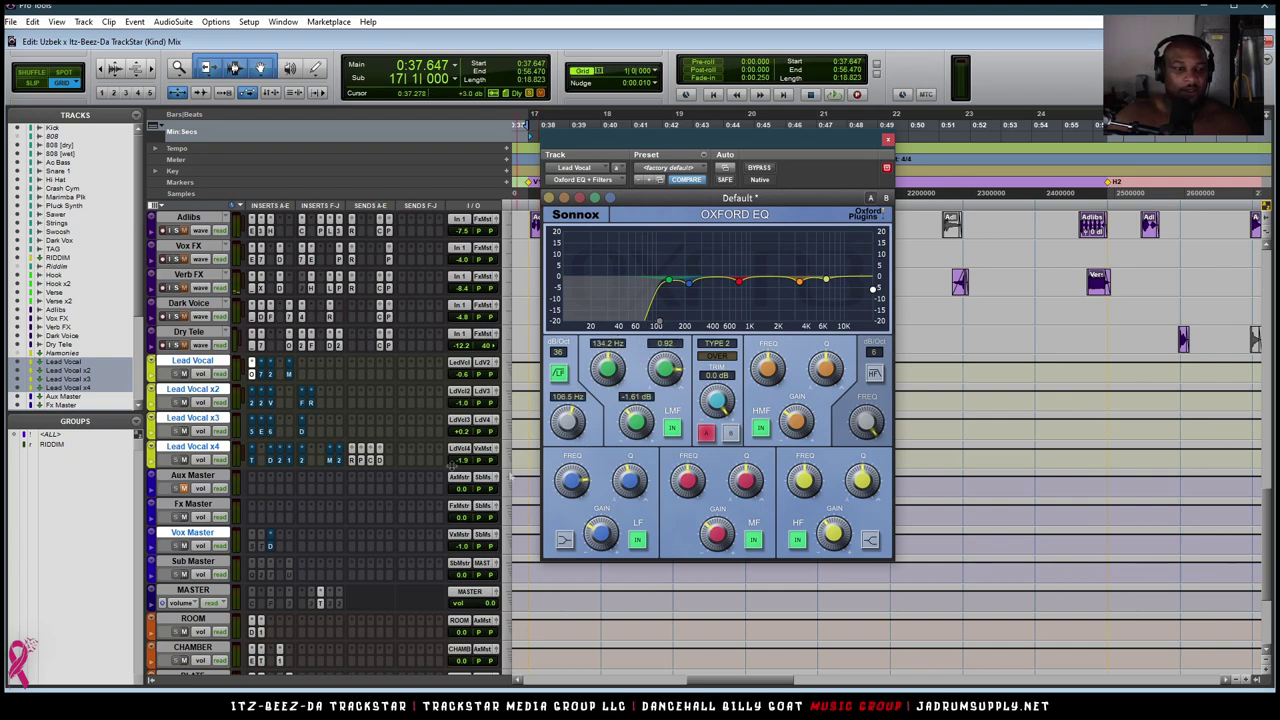
Open the UAD 1176LN Legacy insert on Lead Vocal and take it out of bypass while the verse plays.
{"action": "left_click", "coordinate": [263, 374]}
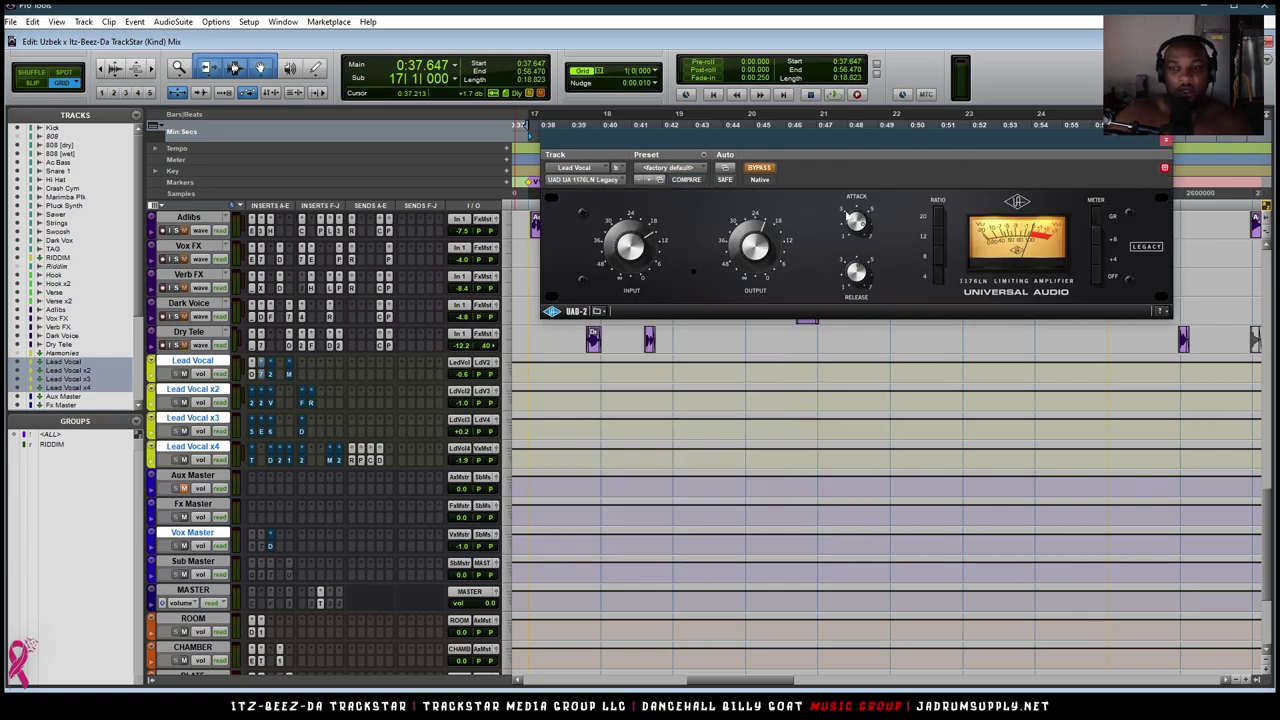
{"action": "left_click_drag", "start_coordinate": [878, 144], "coordinate": [838, 222]}
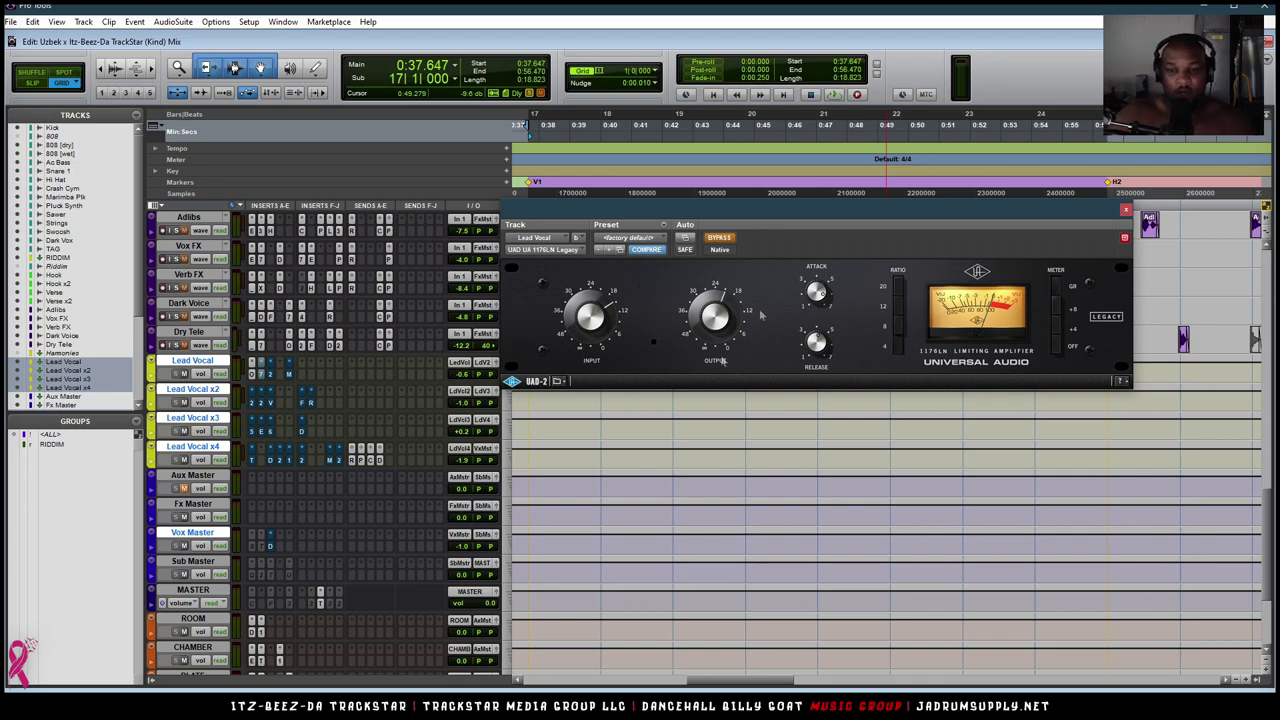
{"action": "left_click_drag", "start_coordinate": [782, 214], "coordinate": [775, 220]}
{"action": "key", "text": "space"}
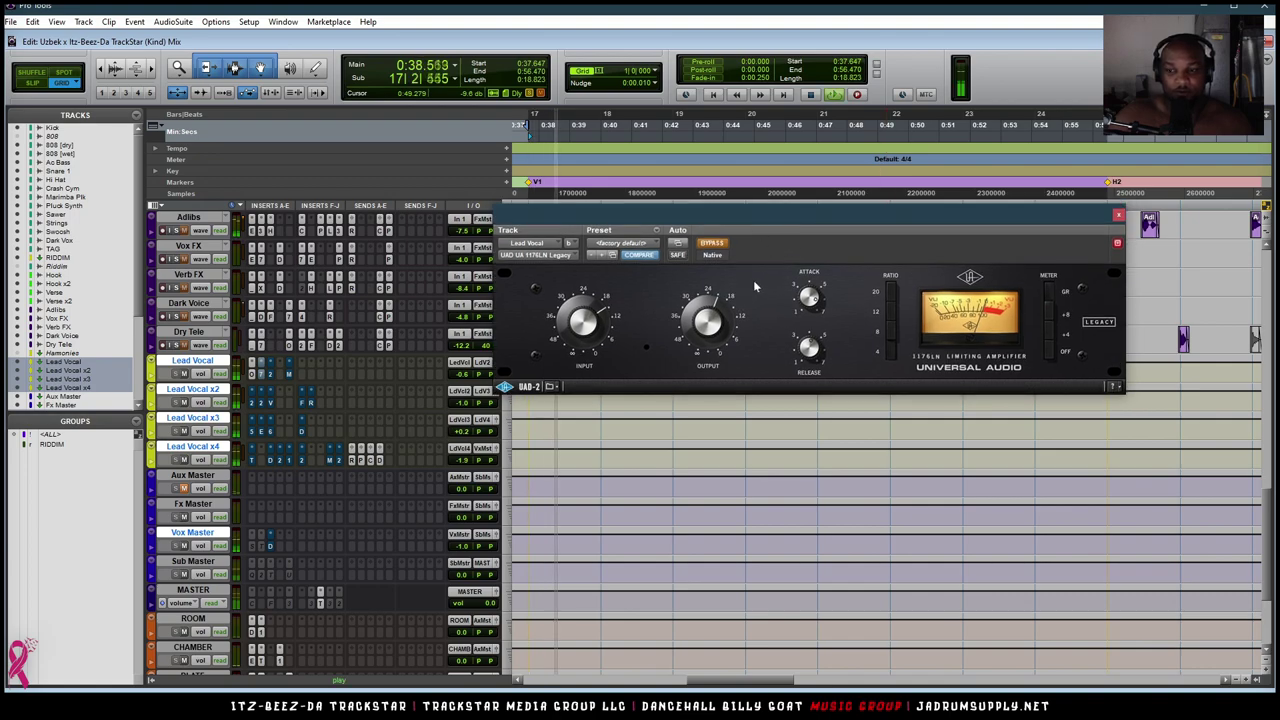
{"action": "left_click", "coordinate": [712, 245]}
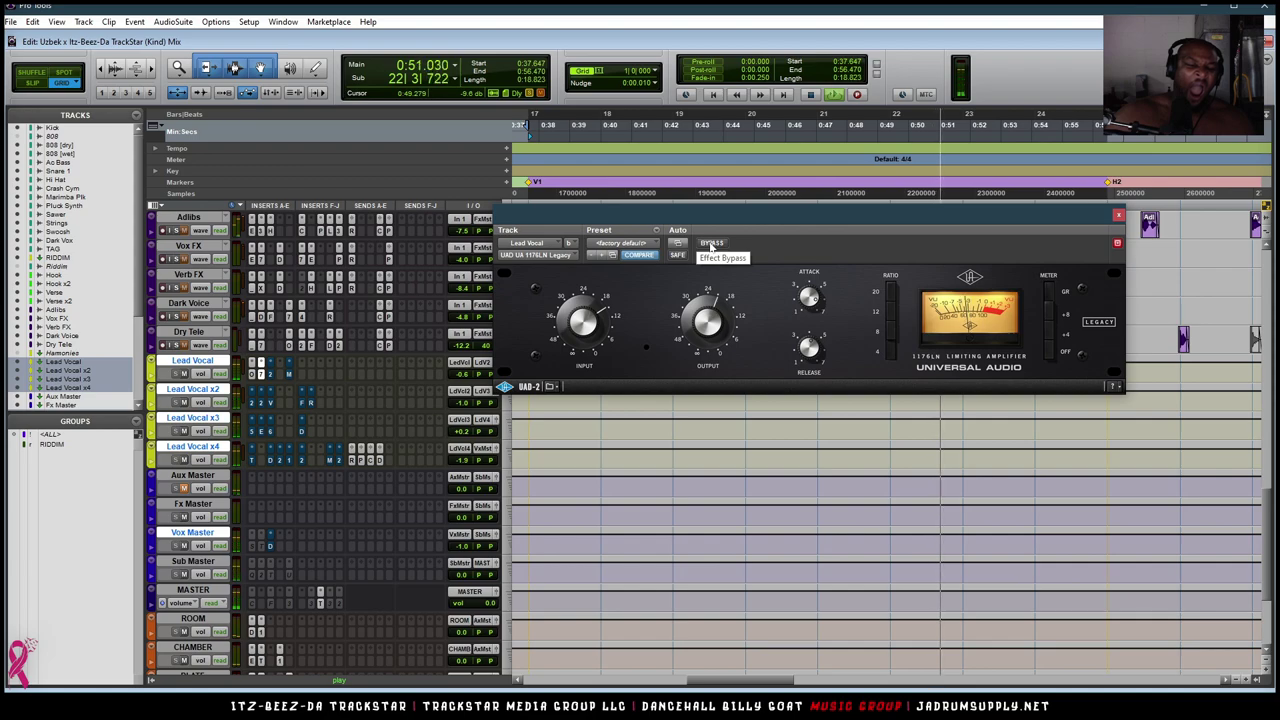
{"action": "key", "text": "space"}
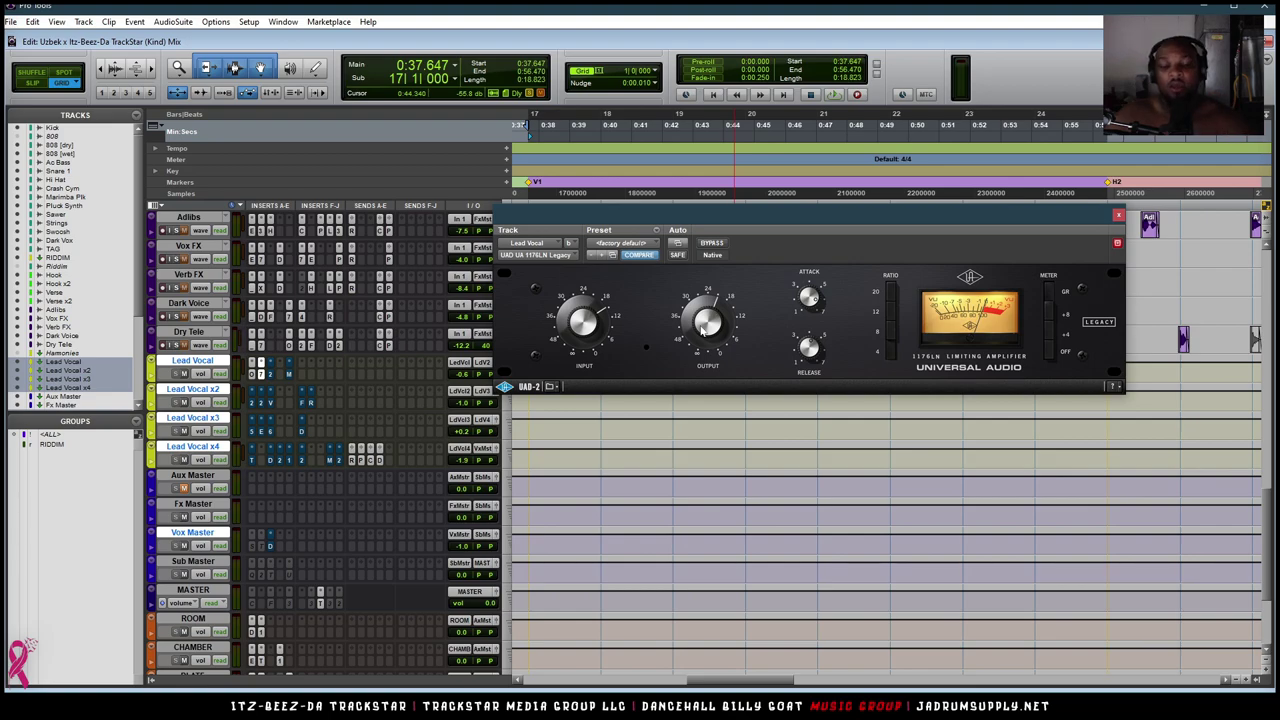
Bypass the 1176LN, replay the verse and re-engage the compressor partway through to compare the sound.
{"action": "left_click", "coordinate": [716, 246]}
{"action": "key", "text": "space"}
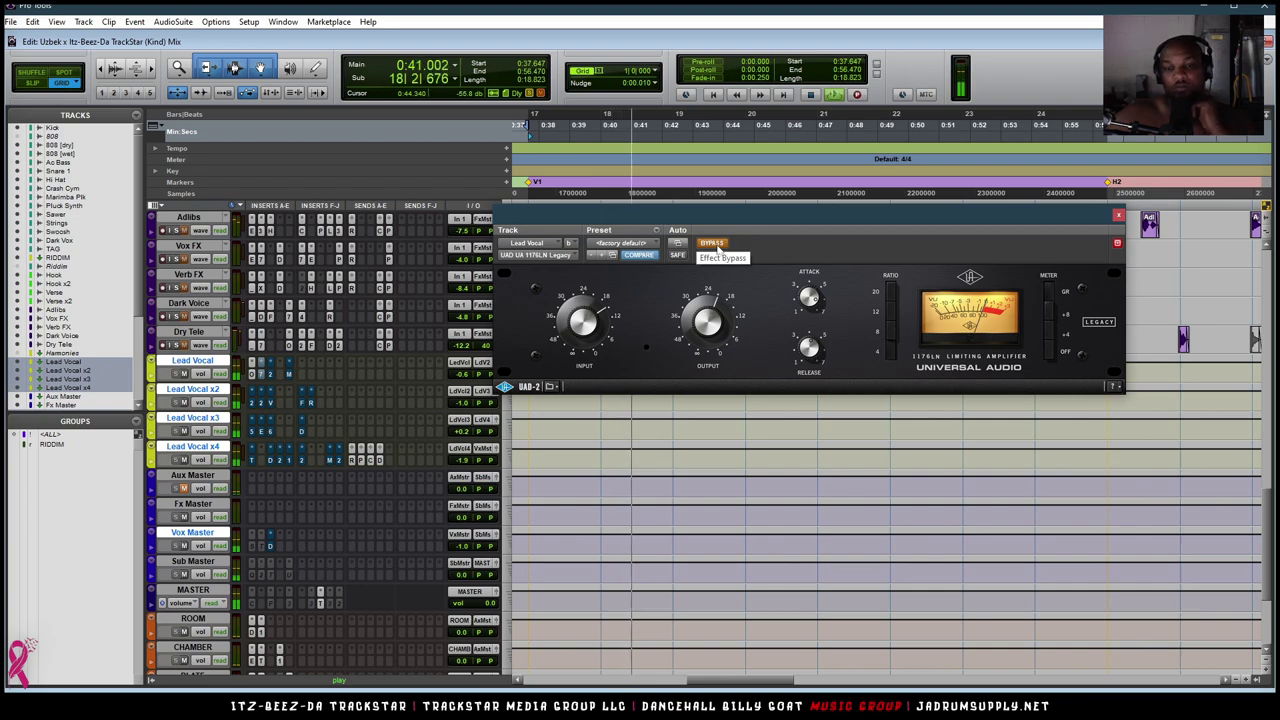
{"action": "left_click", "coordinate": [716, 246]}
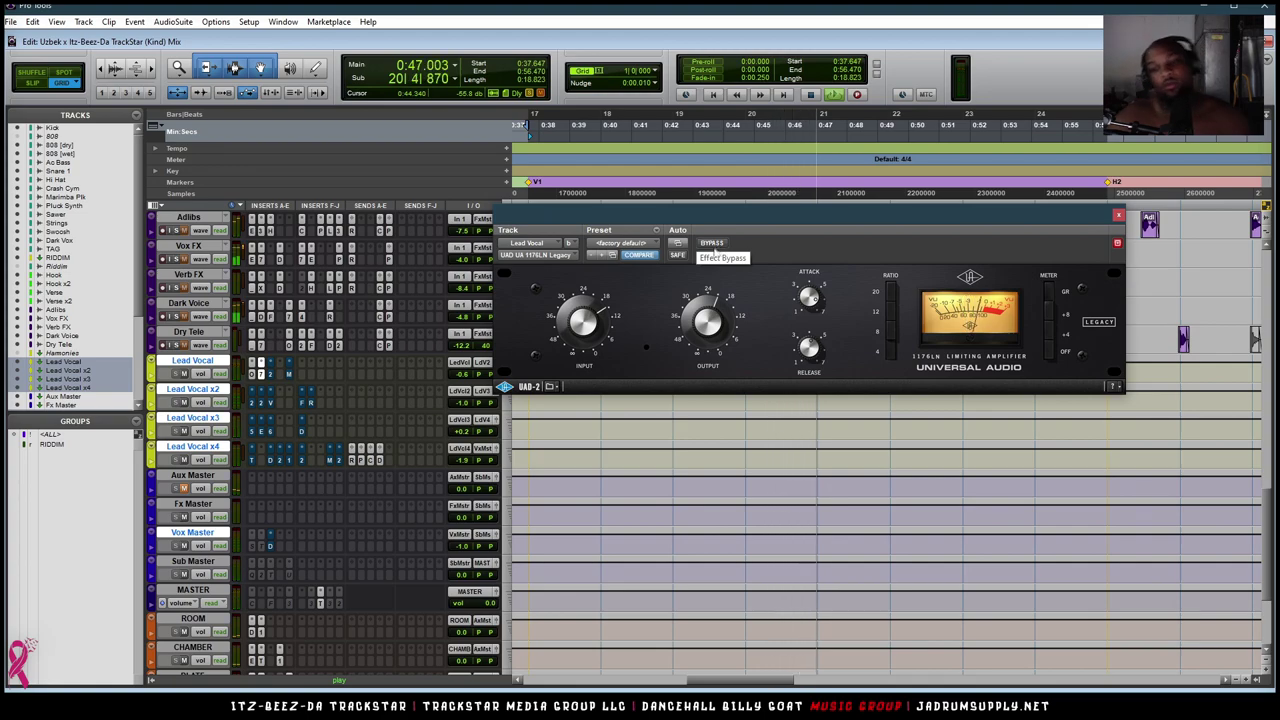
{"action": "key", "text": "space"}
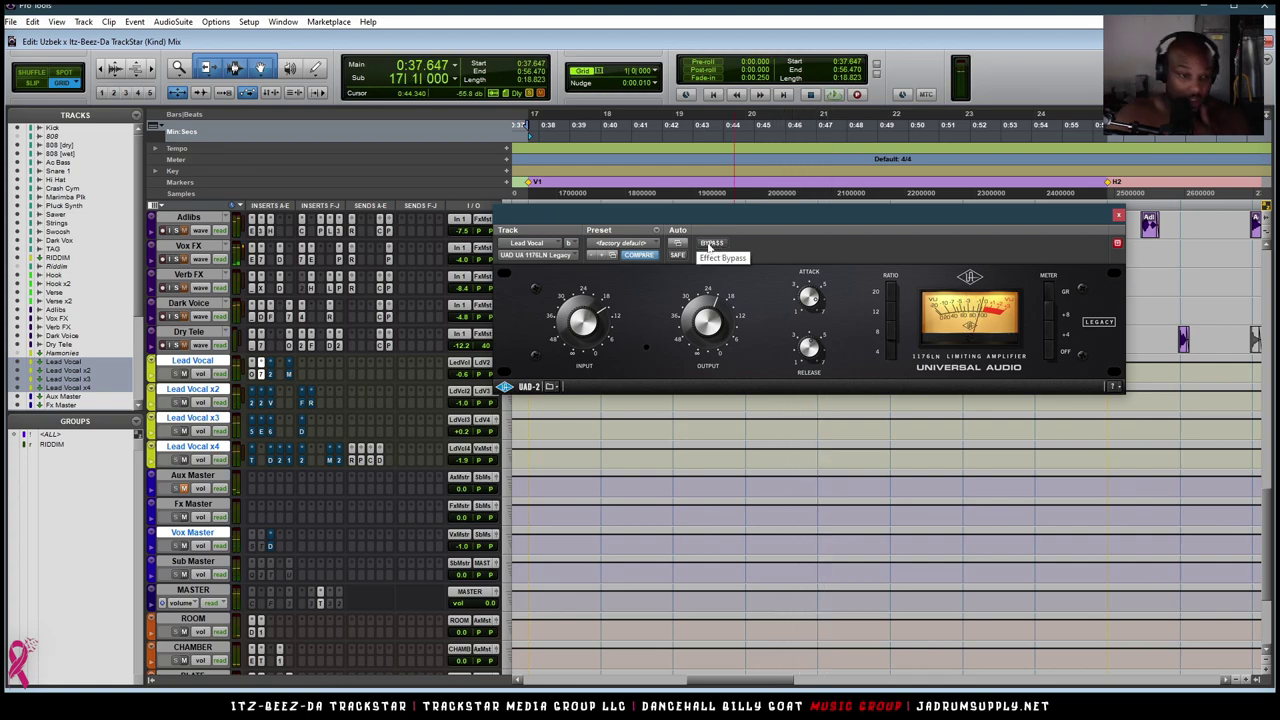
Open the MV2 insert on Lead Vocal, play the verse and take the plug-in out of bypass.
{"action": "left_click", "coordinate": [289, 376]}
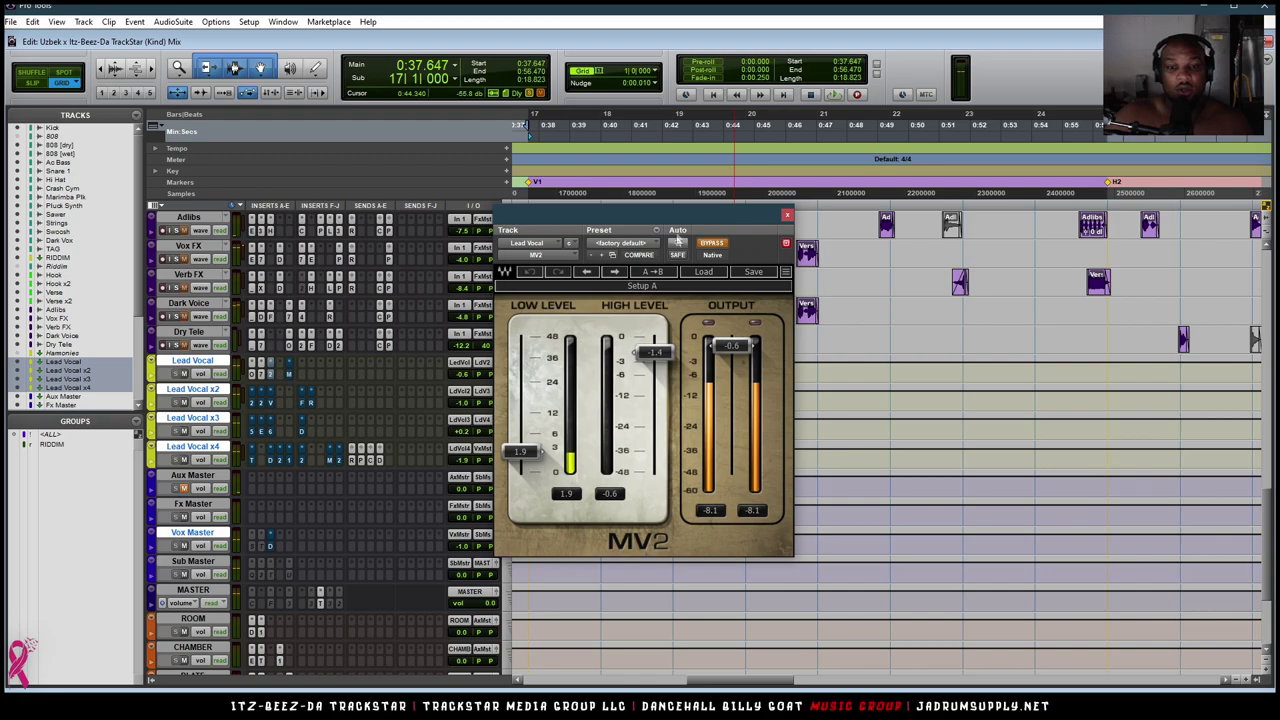
{"action": "left_click_drag", "start_coordinate": [687, 217], "coordinate": [892, 205]}
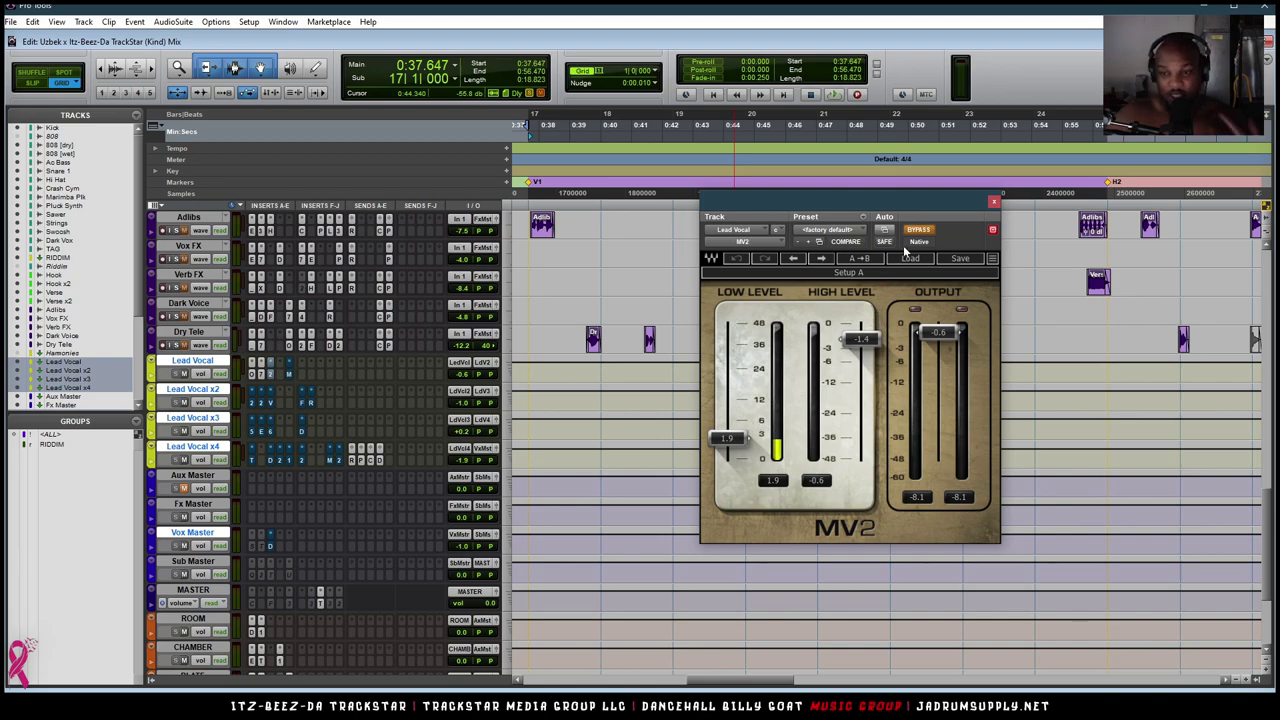
{"action": "left_click_drag", "start_coordinate": [922, 202], "coordinate": [881, 235]}
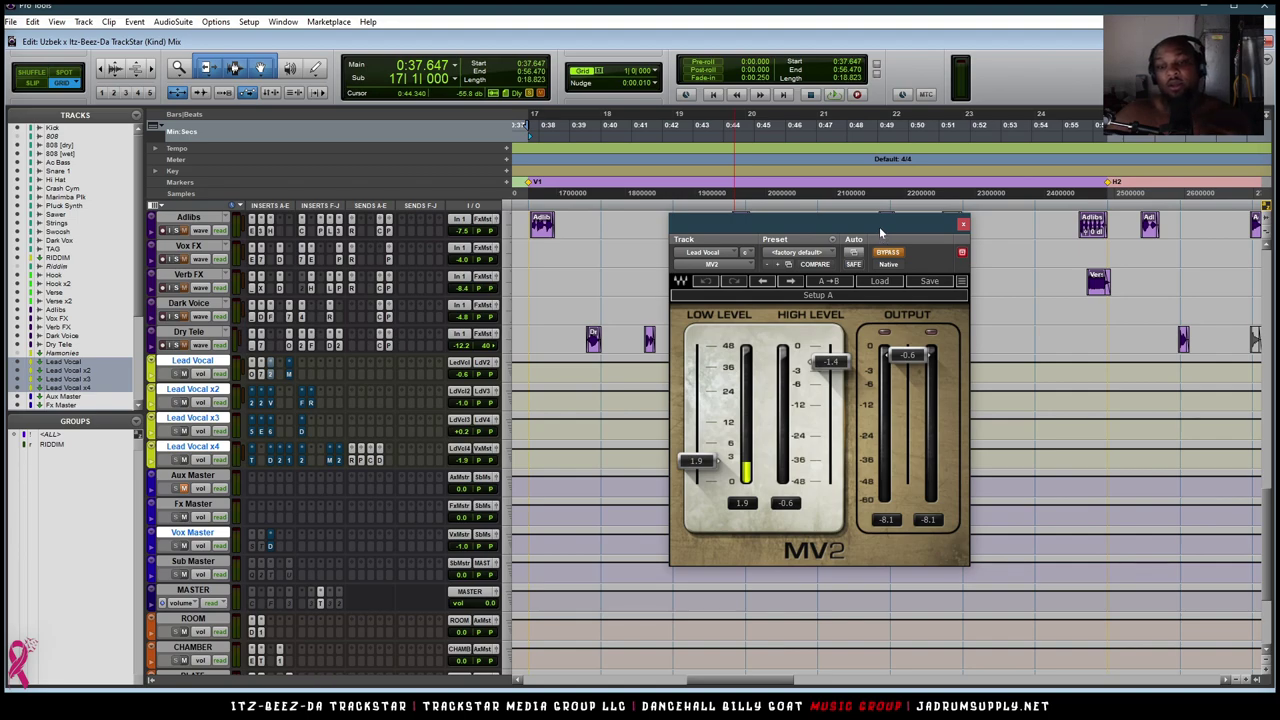
{"action": "key", "text": "space"}
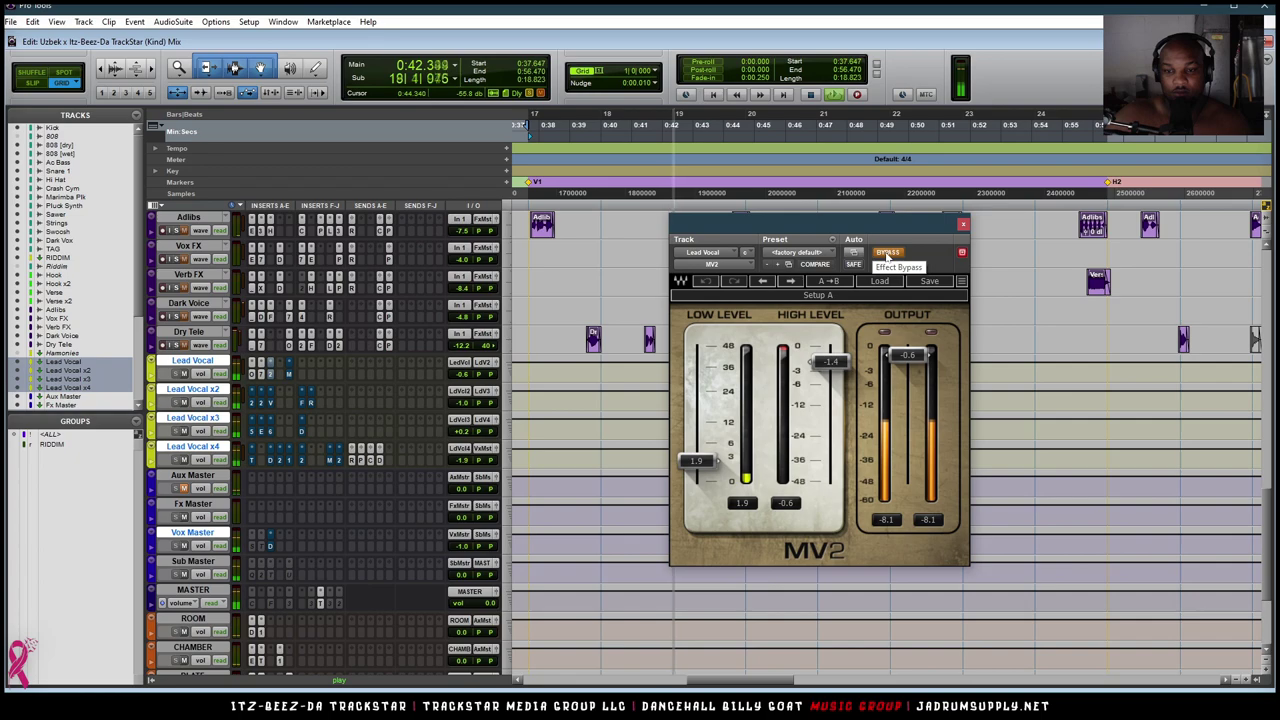
{"action": "left_click", "coordinate": [886, 253]}
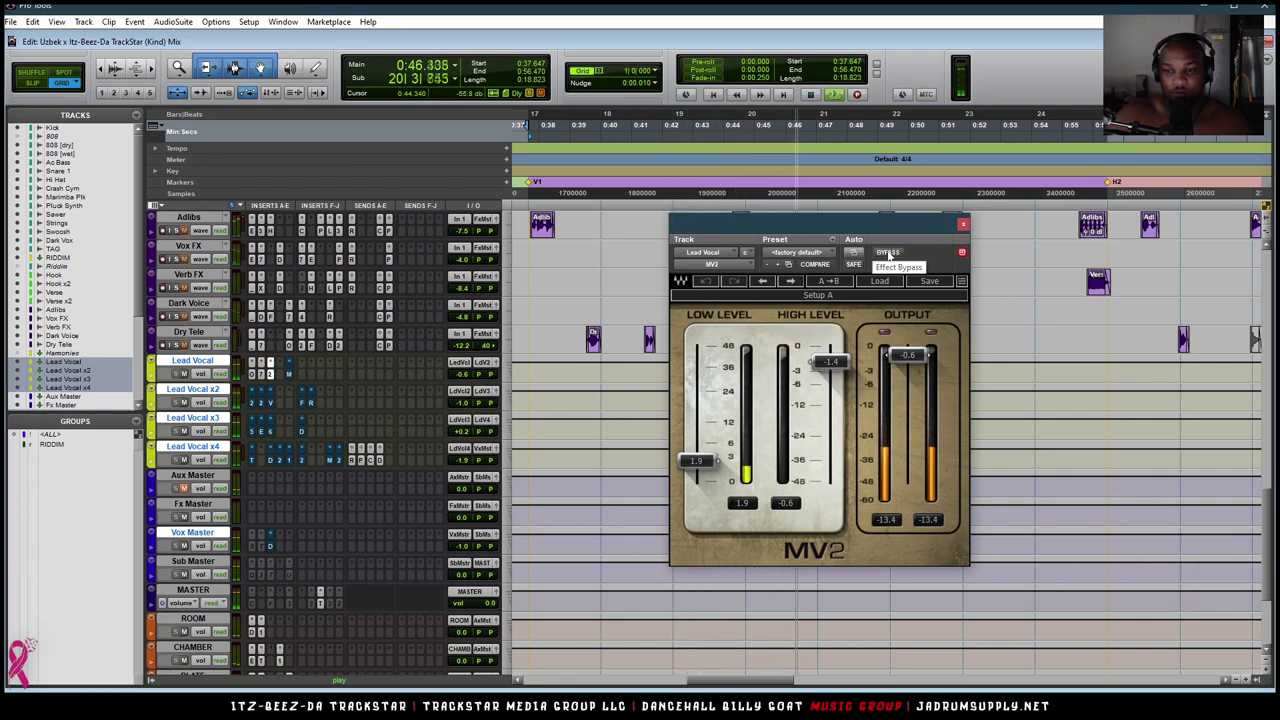
Toggle the MV2 between bypassed and active during verse playback to compare, leaving it active and stopping playback.
{"action": "left_click", "coordinate": [888, 253]}
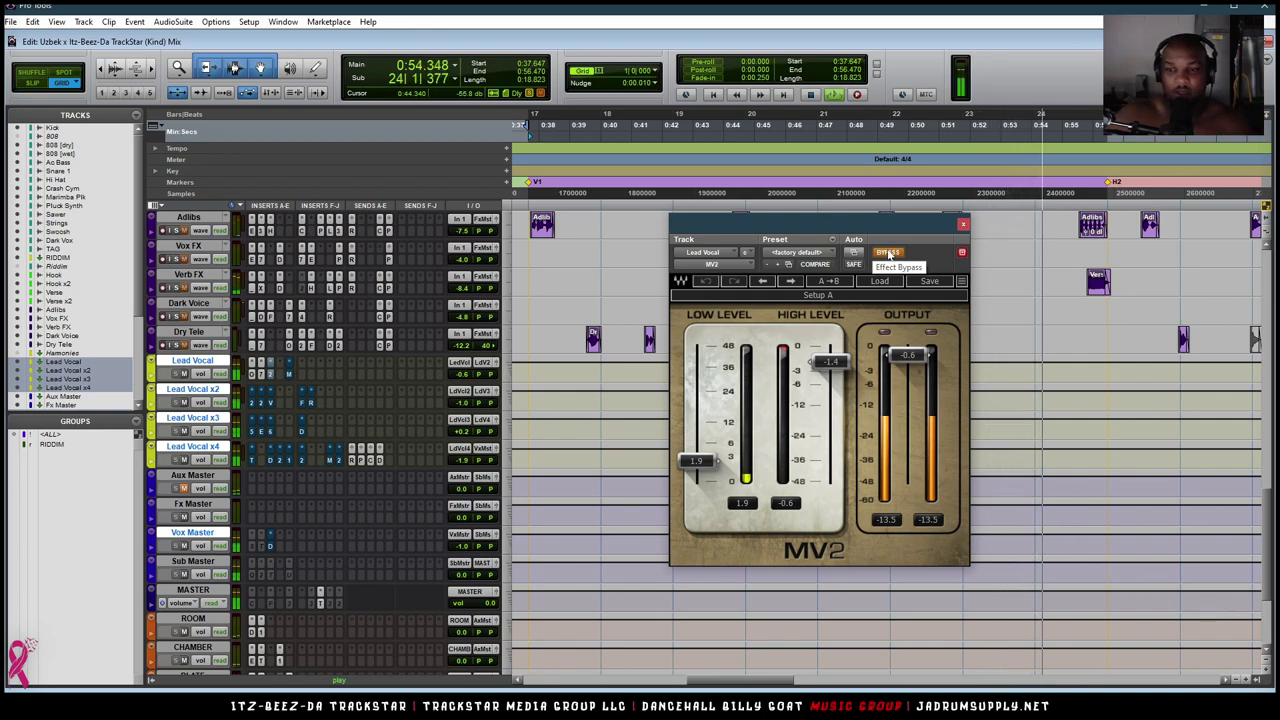
{"action": "left_click", "coordinate": [888, 253]}
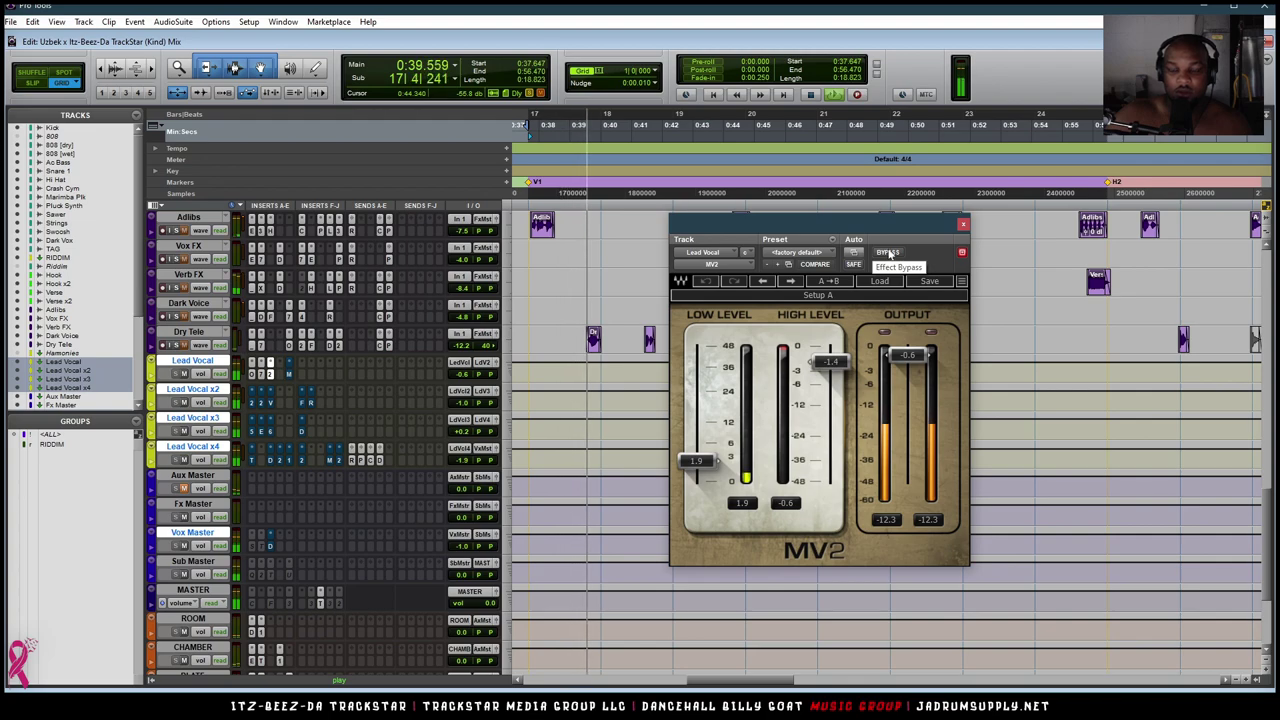
{"action": "left_click", "coordinate": [888, 253]}
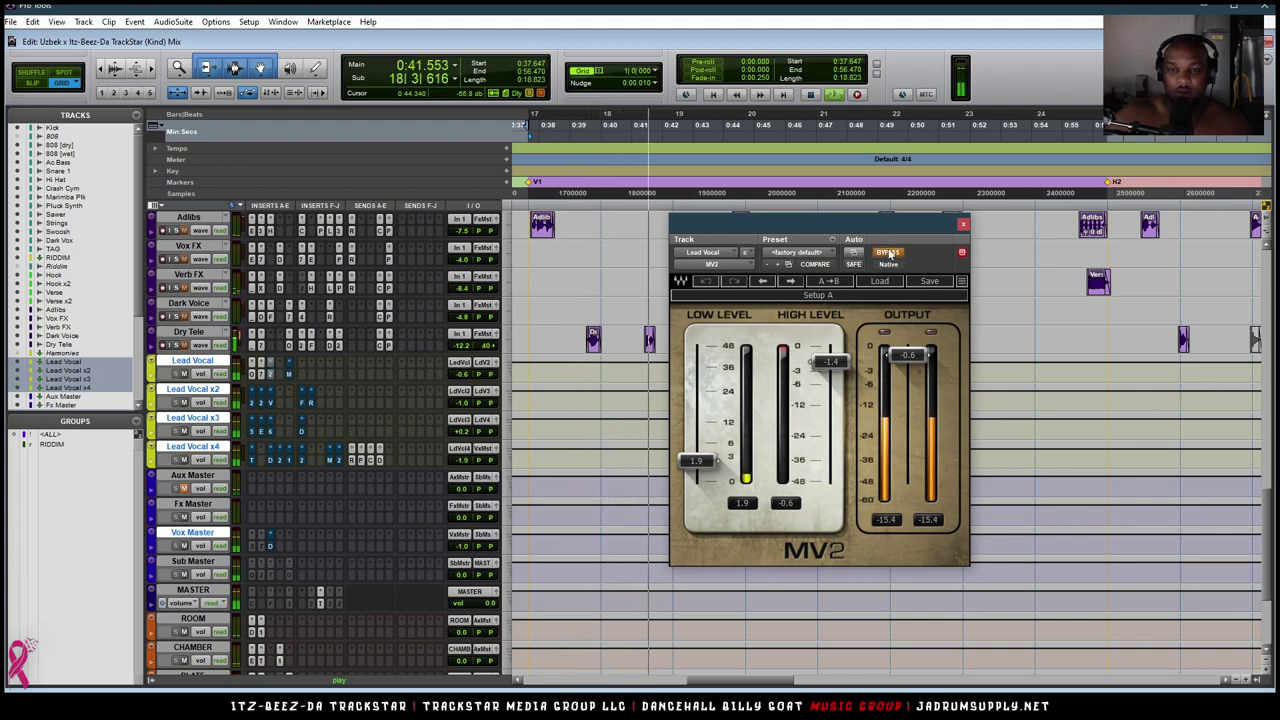
{"action": "left_click", "coordinate": [888, 253]}
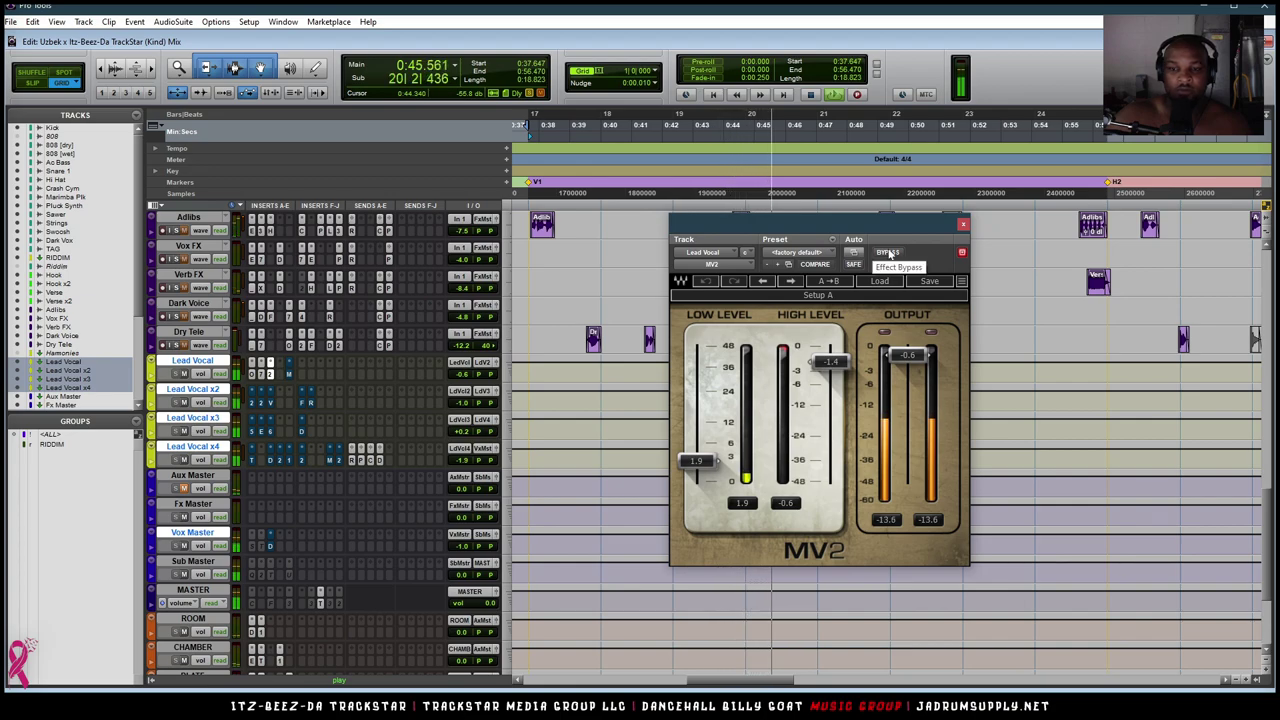
{"action": "key", "text": "space"}
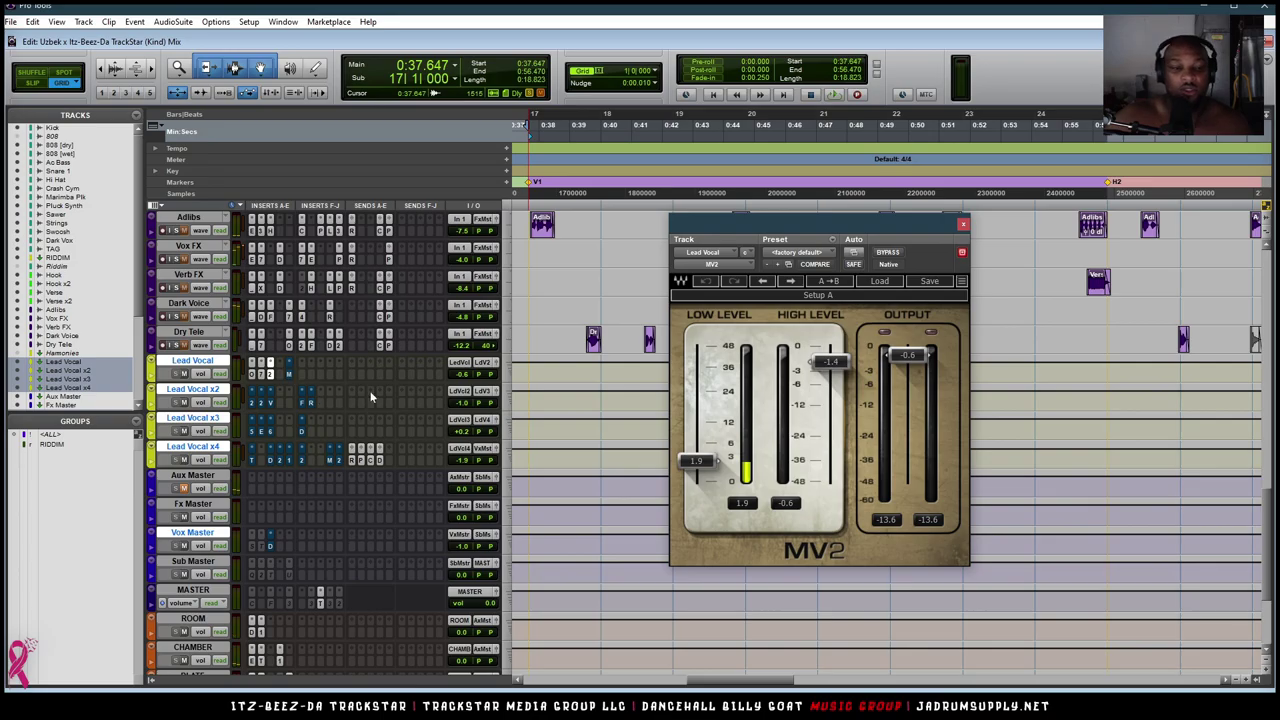
Open the TB_MBC multiband compressor on Lead Vocal and switch its colour theme to Ice blue.
{"action": "left_click", "coordinate": [289, 374]}
{"action": "left_click_drag", "start_coordinate": [968, 226], "coordinate": [757, 75]}
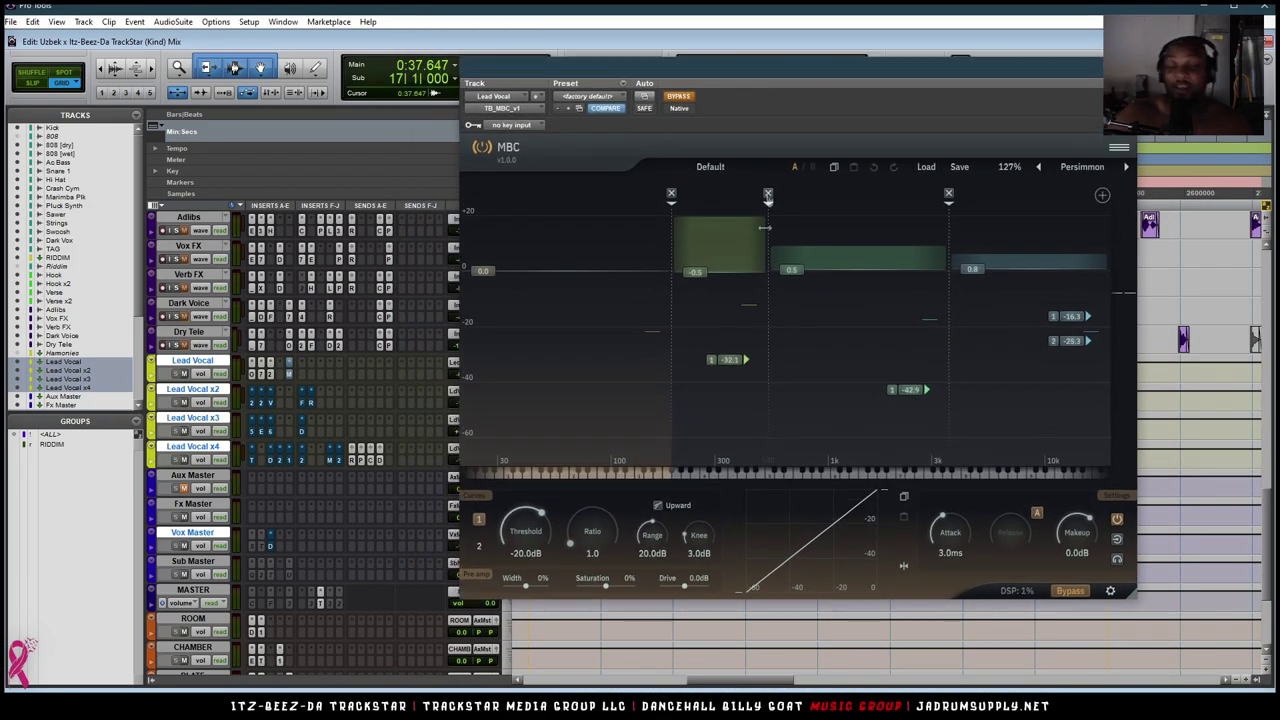
{"action": "left_click_drag", "start_coordinate": [735, 79], "coordinate": [718, 133]}
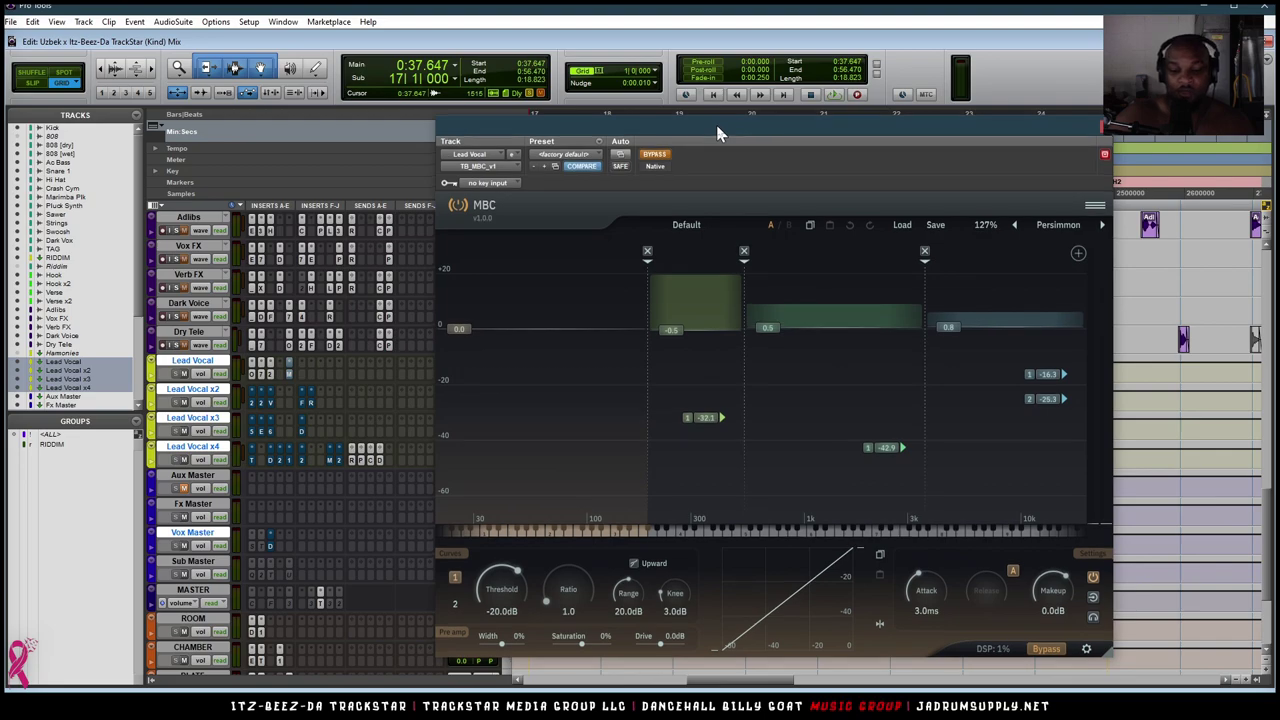
{"action": "left_click", "coordinate": [1102, 228]}
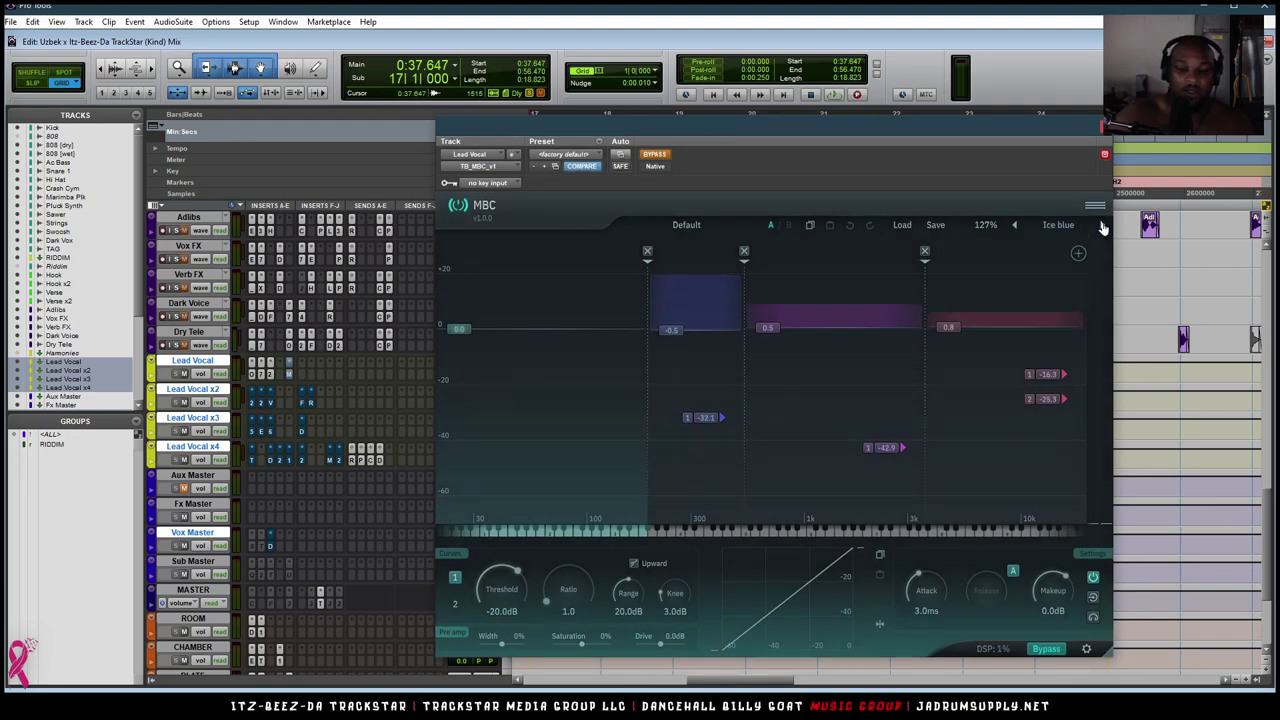
{"action": "left_click", "coordinate": [1102, 224]}
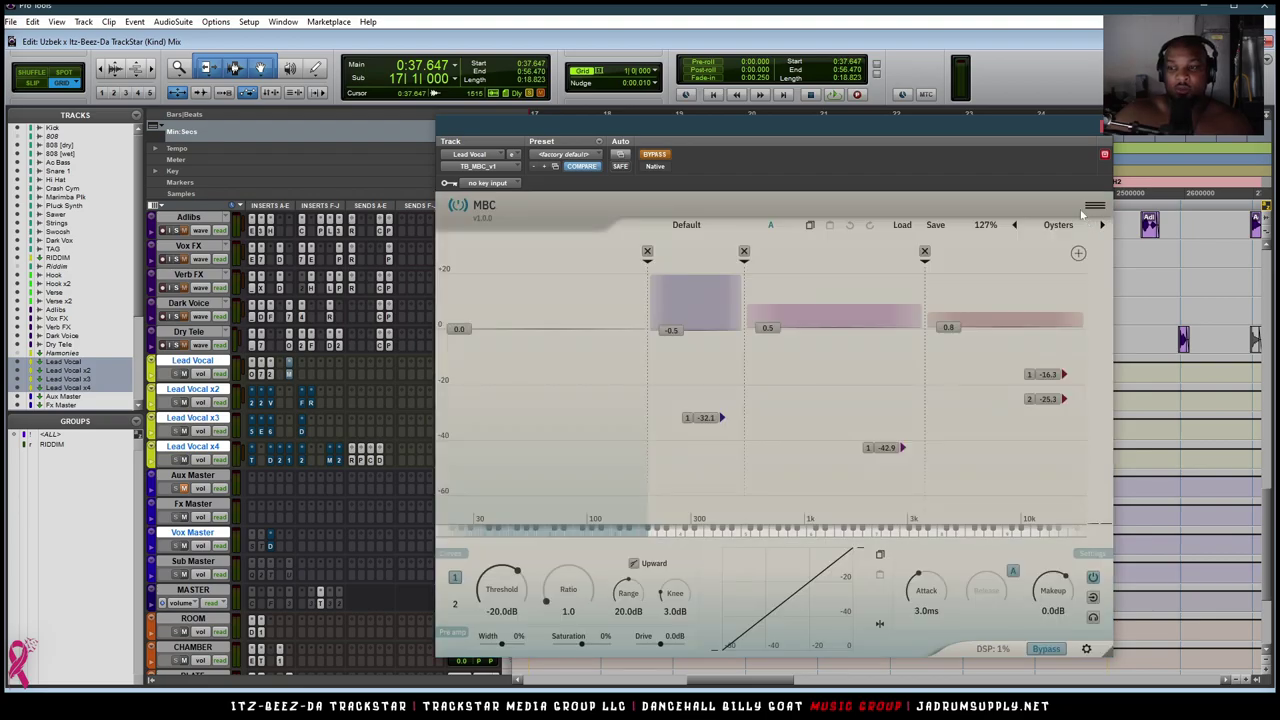
{"action": "left_click", "coordinate": [1014, 224]}
{"action": "left_click_drag", "start_coordinate": [740, 132], "coordinate": [720, 111]}
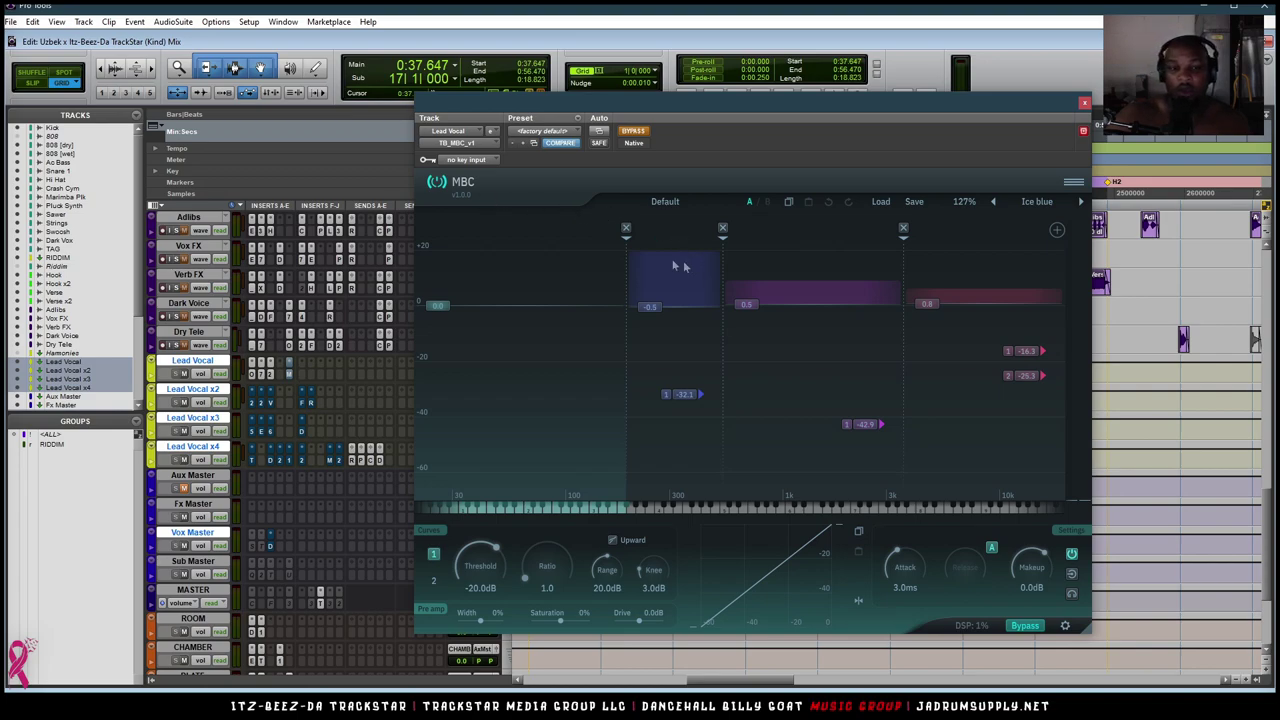
Select each MBC band from the highest to the lowest to examine its threshold, ratio and makeup settings.
{"action": "left_click_drag", "start_coordinate": [689, 106], "coordinate": [690, 130]}
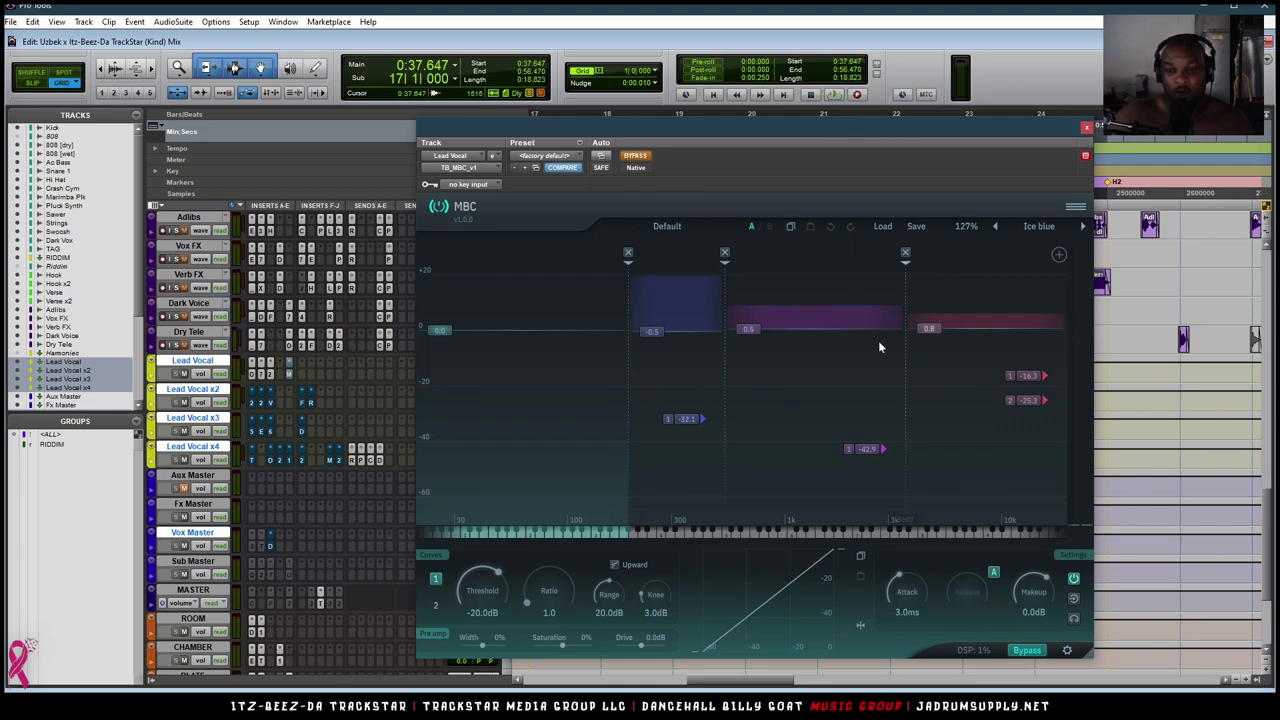
{"action": "left_click", "coordinate": [973, 388]}
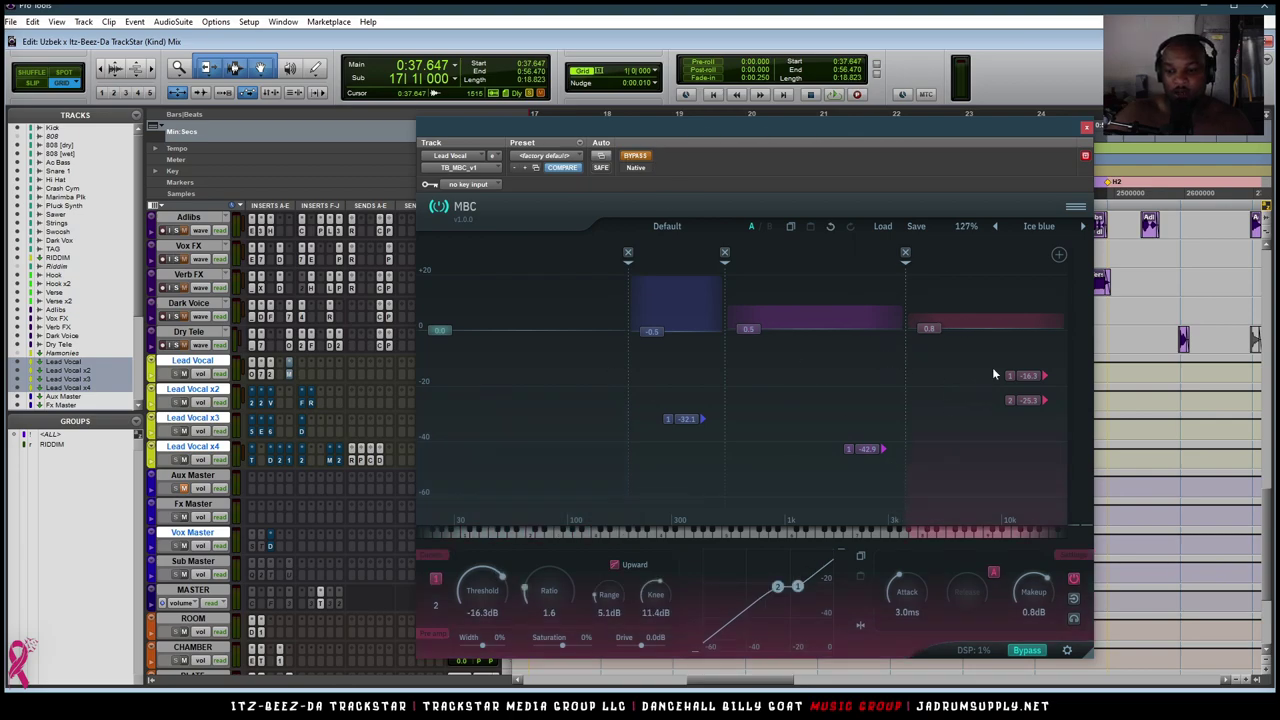
{"action": "left_click", "coordinate": [874, 376]}
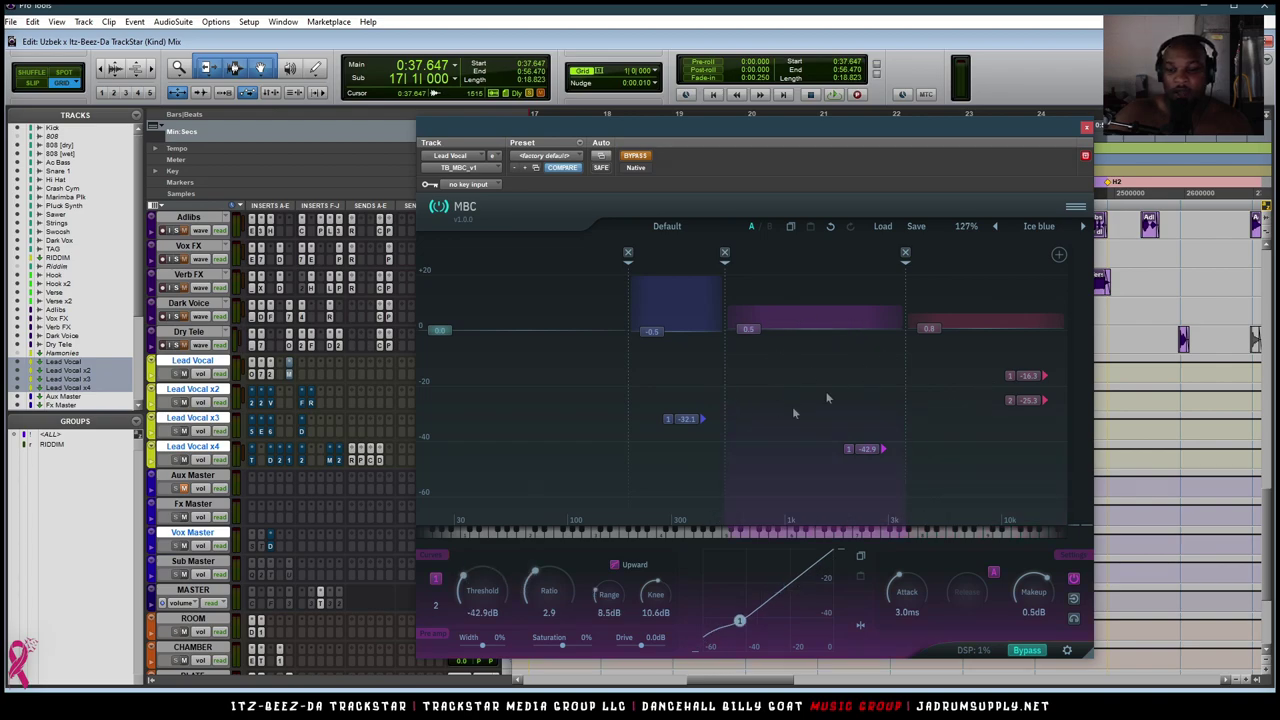
{"action": "left_click", "coordinate": [693, 373]}
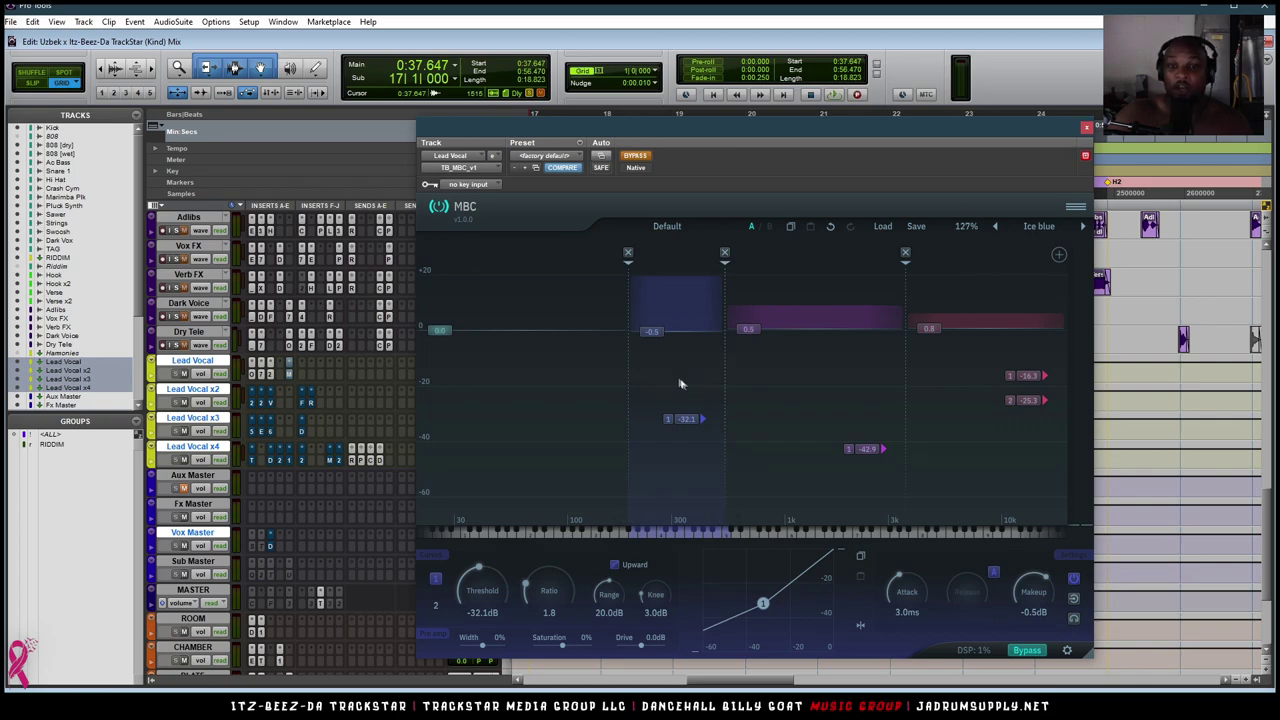
{"action": "left_click", "coordinate": [563, 383]}
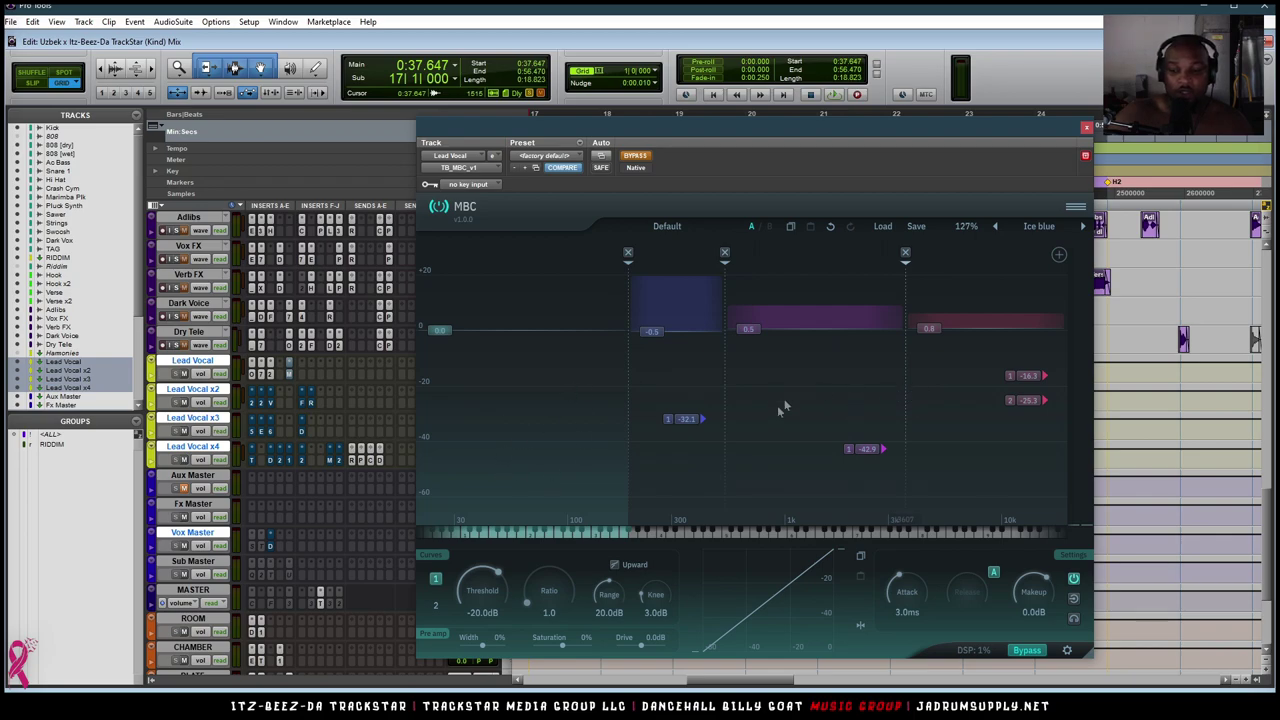
Toggle the MBC between bypassed and active during verse playback to compare, leaving it active.
{"action": "key", "text": "space"}
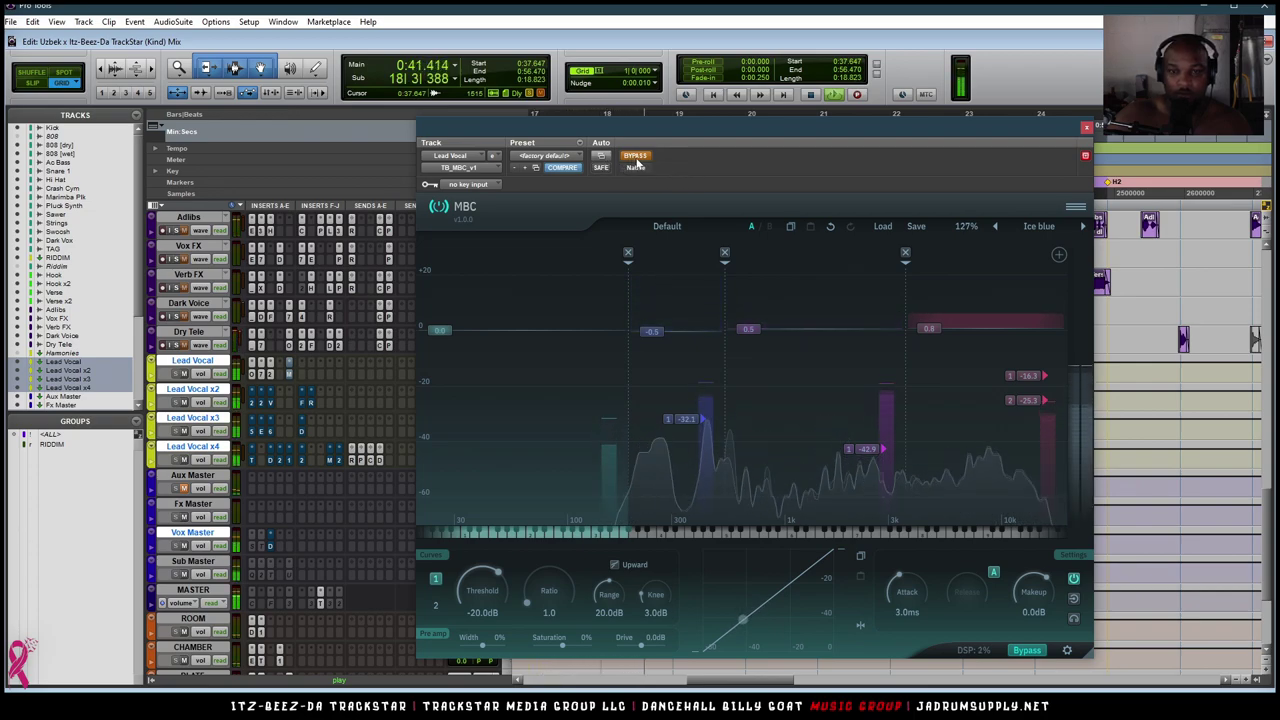
{"action": "left_click", "coordinate": [634, 157]}
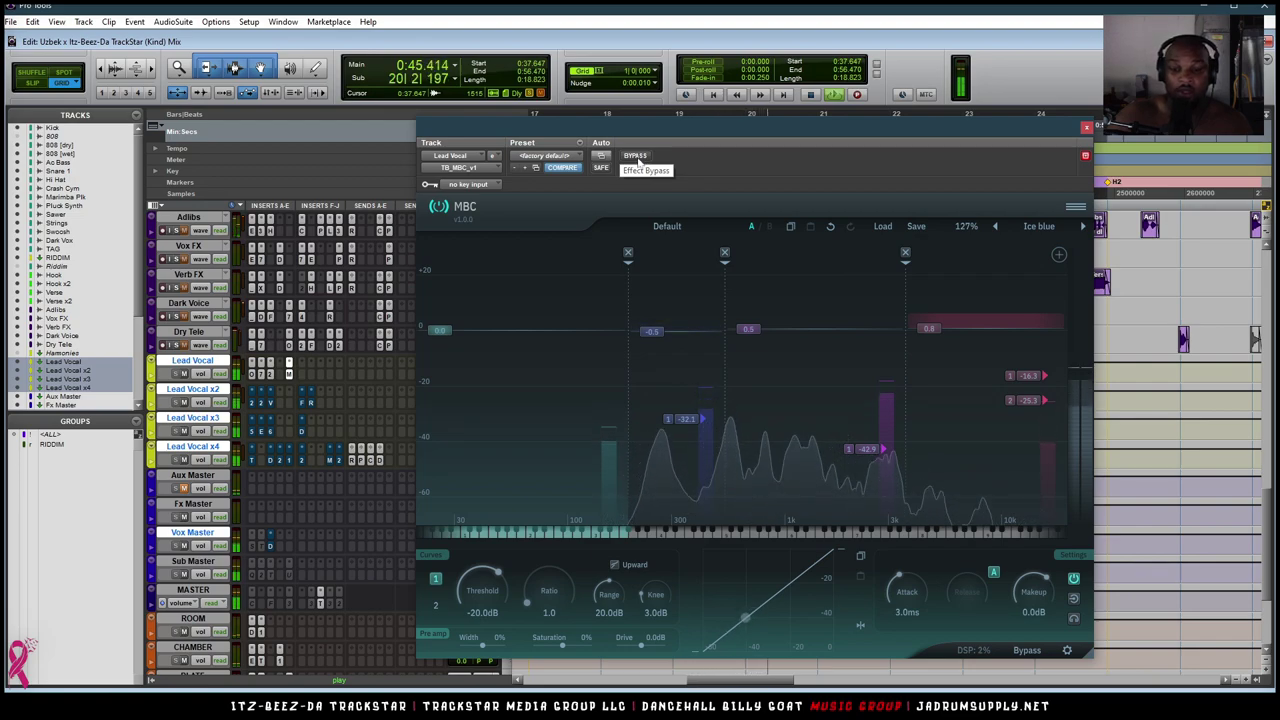
{"action": "left_click", "coordinate": [636, 157]}
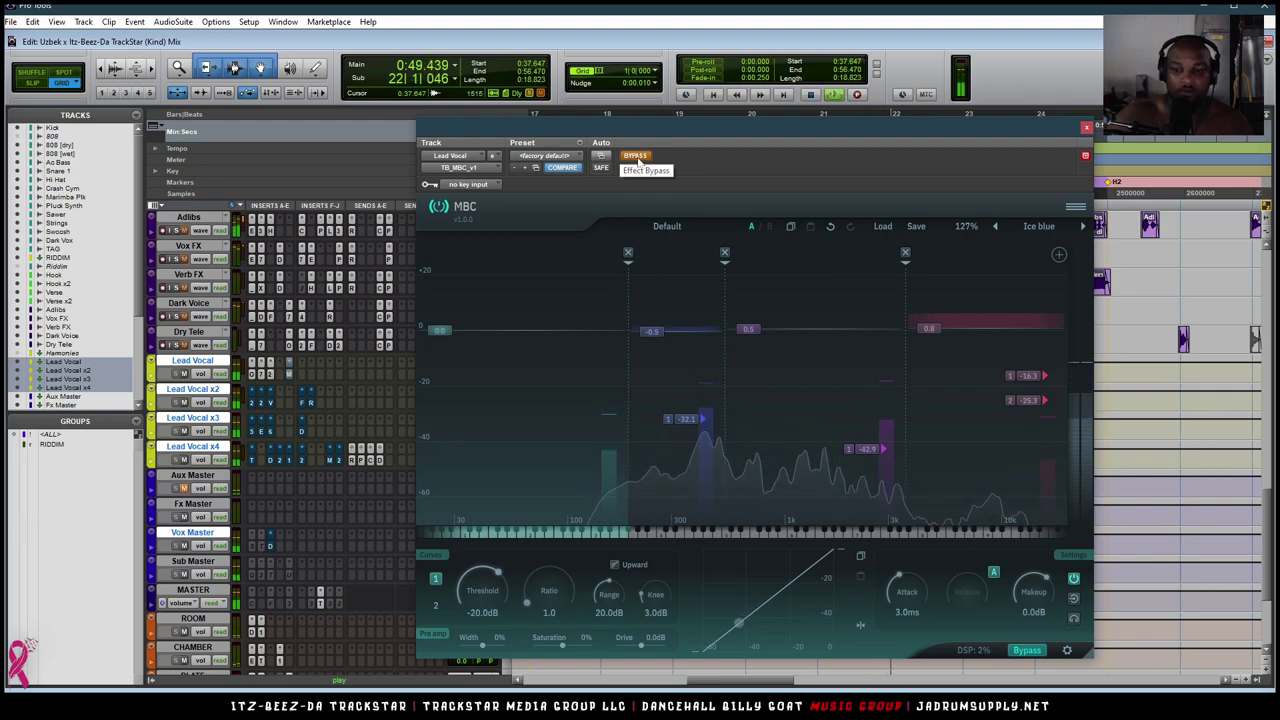
{"action": "left_click", "coordinate": [638, 158]}
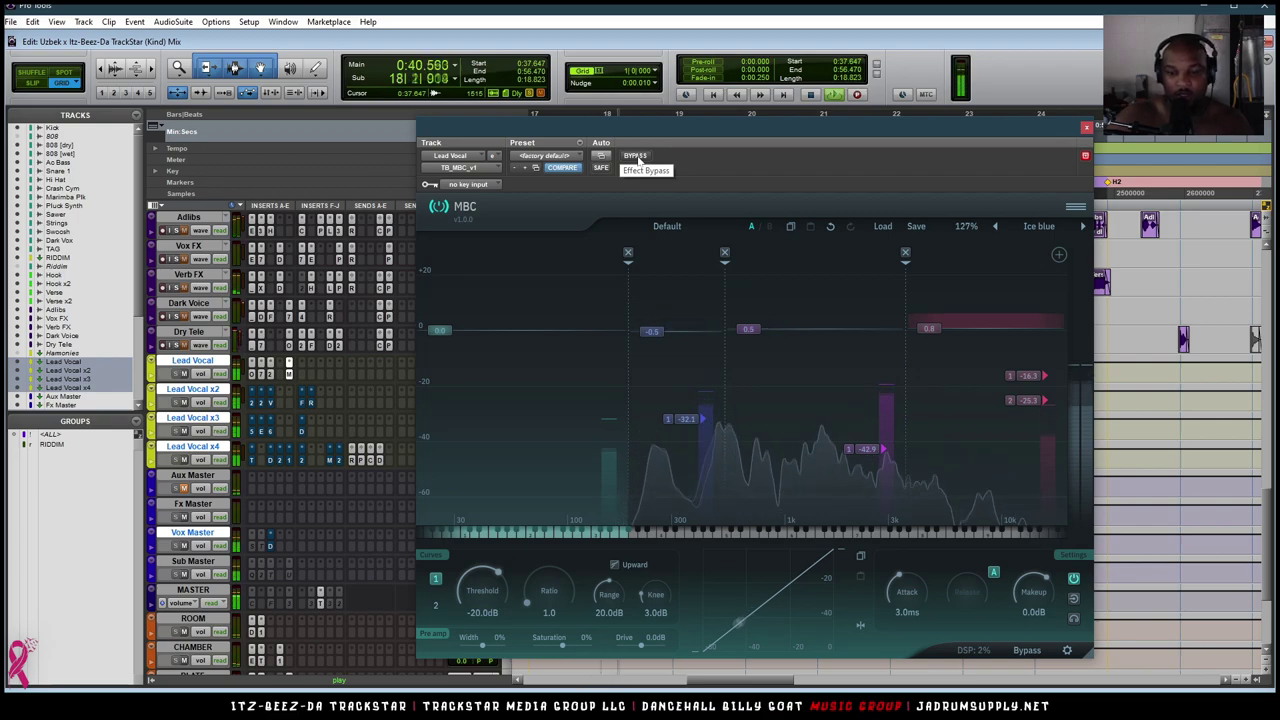
Select the highest and the upper-mid MBC bands while the verse plays to check their compression, restarting and then stopping playback.
{"action": "left_click", "coordinate": [936, 372]}
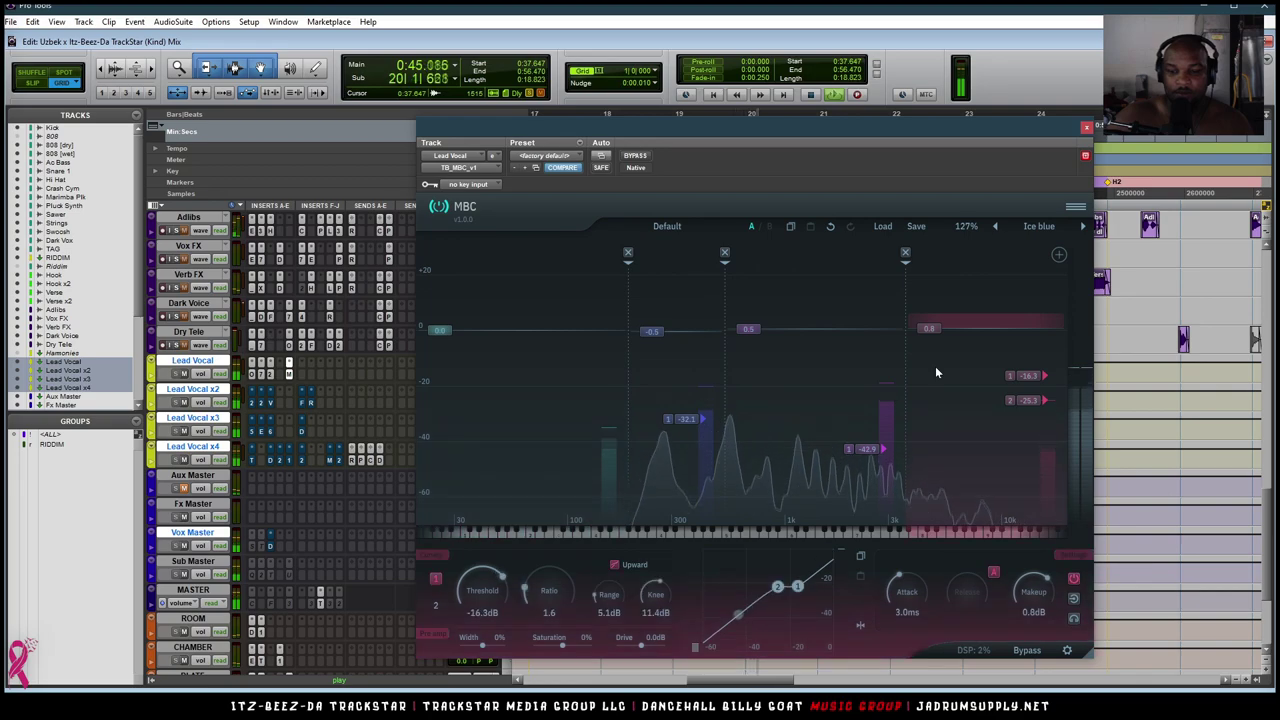
{"action": "left_click", "coordinate": [804, 376]}
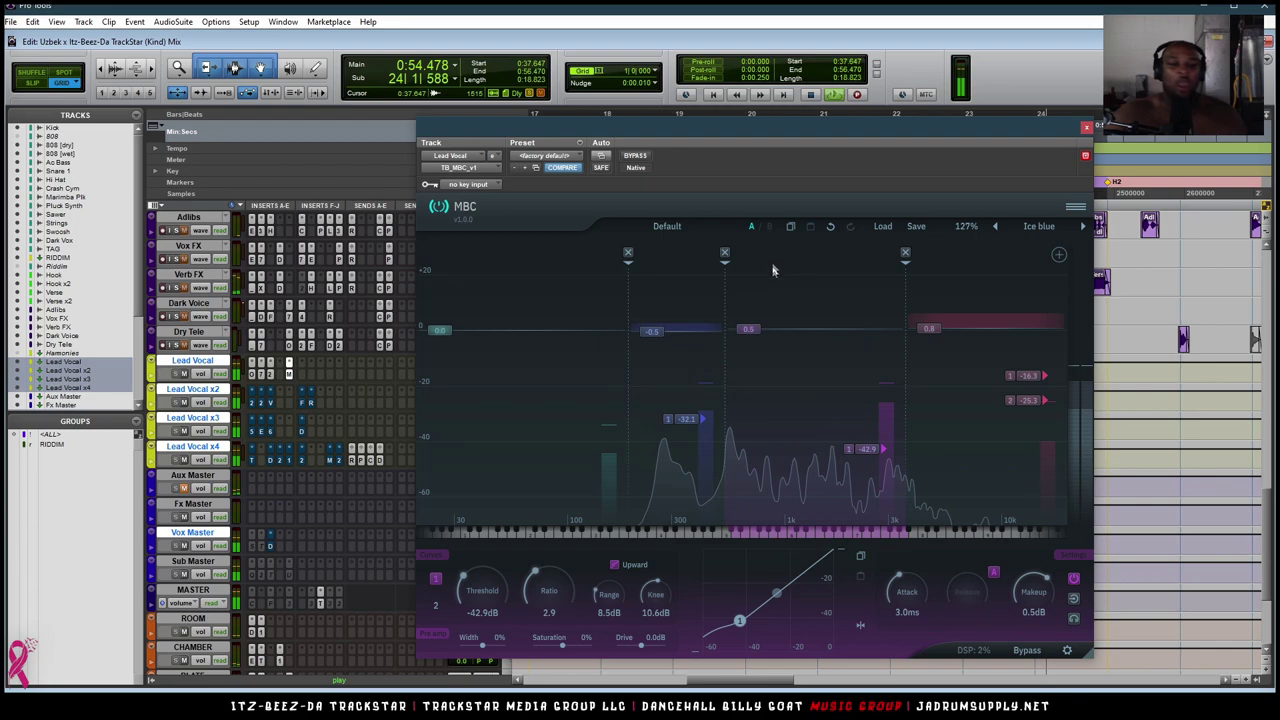
{"action": "key", "text": "space"}
{"action": "key", "text": "space"}
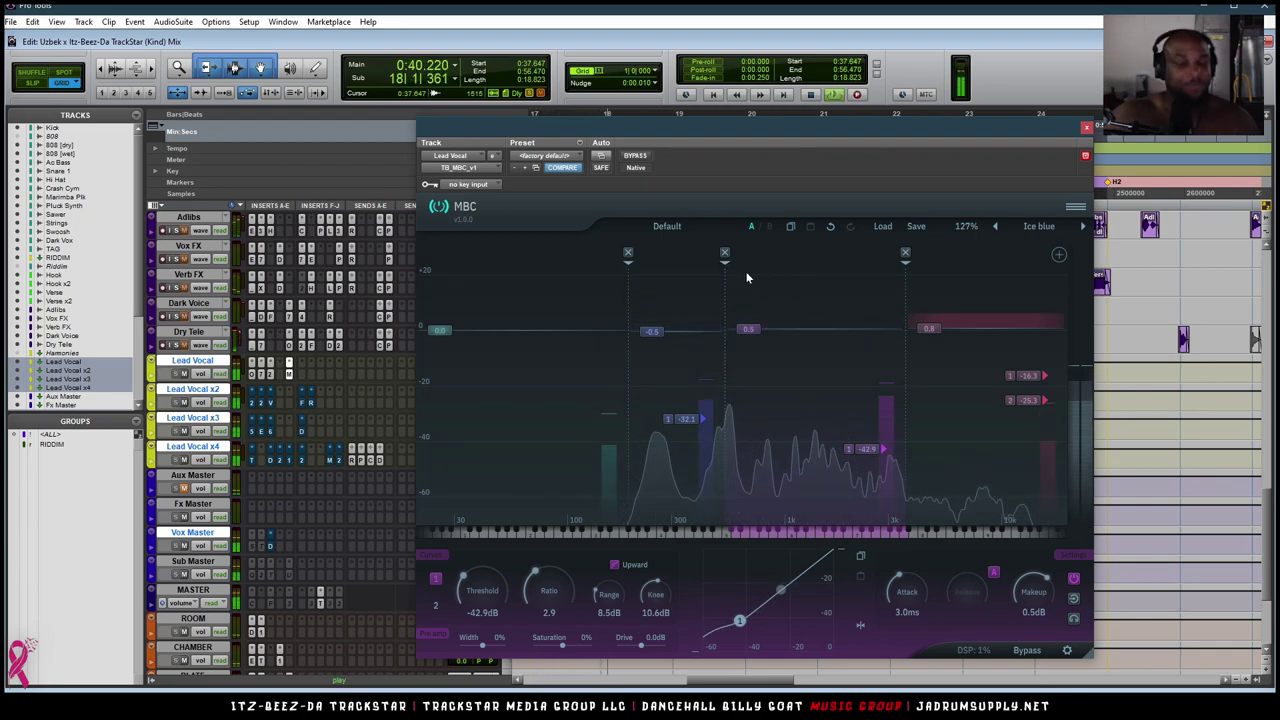
{"action": "key", "text": "space"}
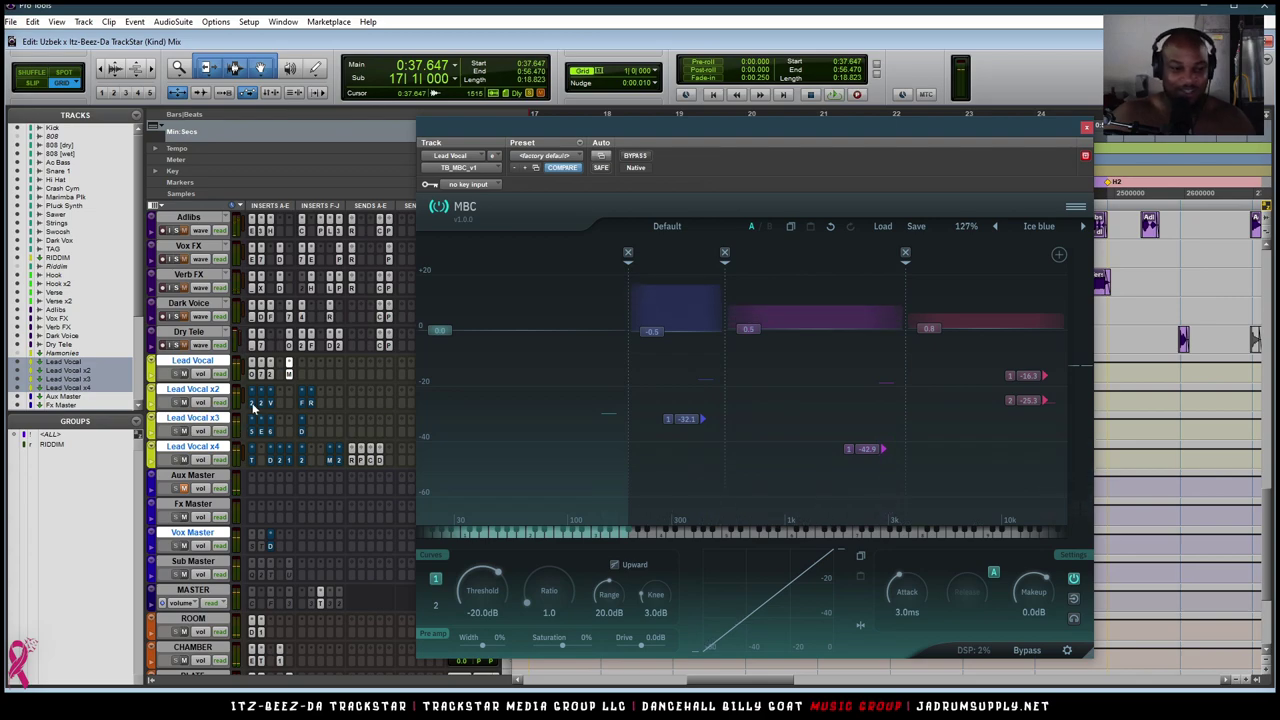
Open the Ra II and Phoenix II inserts on Lead Vocal x2 and arrange Ra II above Phoenix II.
{"action": "left_click", "coordinate": [253, 403]}
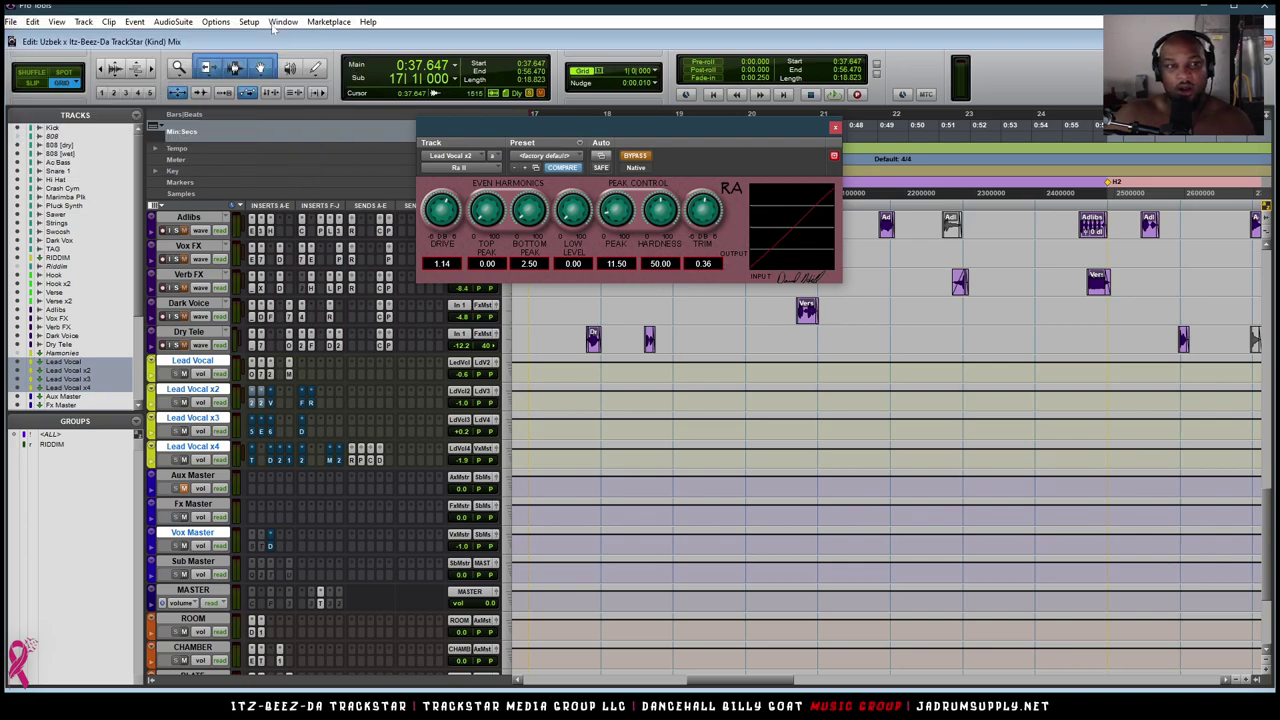
{"action": "left_click_drag", "start_coordinate": [293, 50], "coordinate": [928, 328]}
{"action": "left_click_drag", "start_coordinate": [695, 141], "coordinate": [950, 159]}
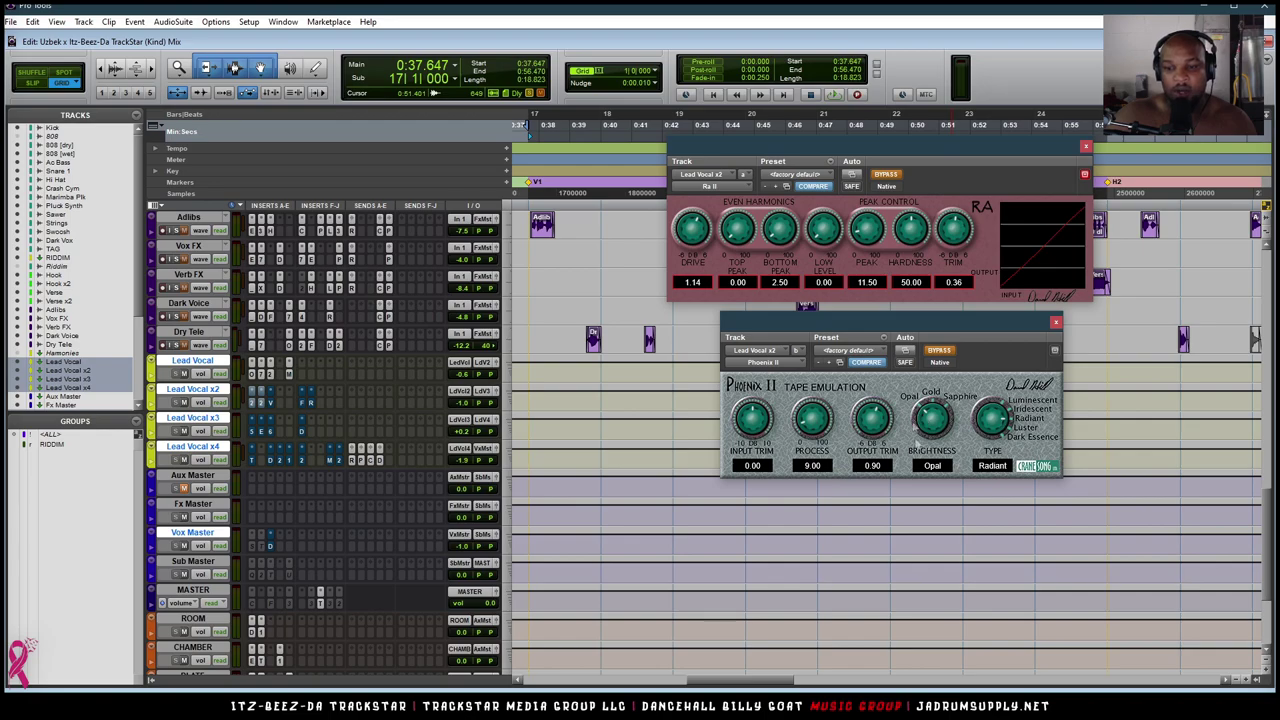
{"action": "mouse_move", "coordinate": [984, 150]}
{"action": "left_mouse_down"}
{"action": "mouse_move", "coordinate": [978, 172]}
{"action": "mouse_move", "coordinate": [984, 158]}
{"action": "left_mouse_up"}
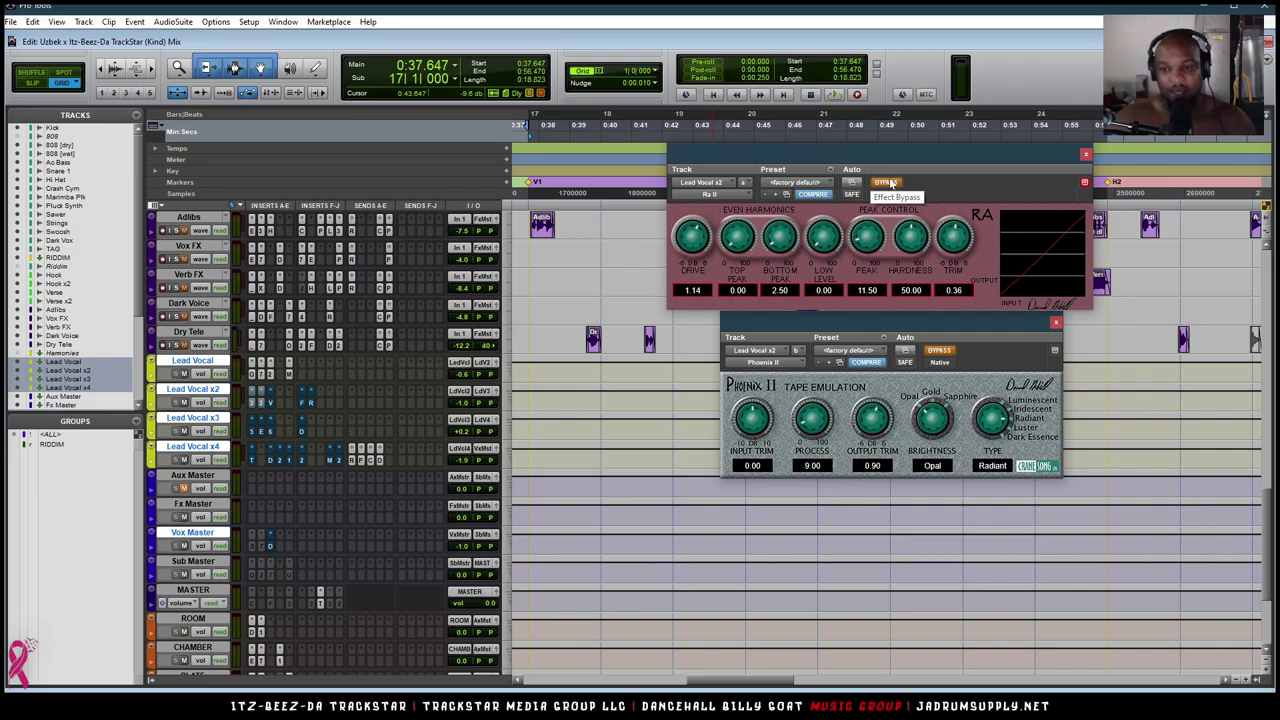
{"action": "left_click_drag", "start_coordinate": [941, 327], "coordinate": [943, 335]}
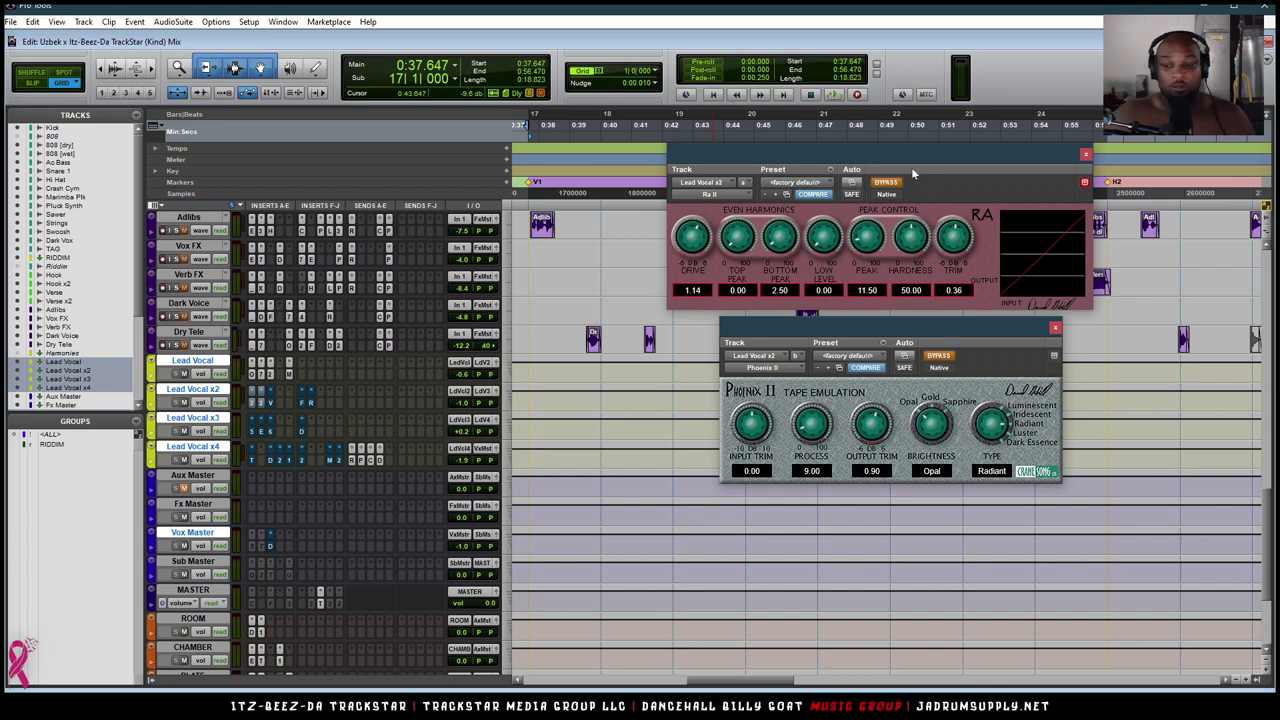
Play the verse with Ra II and Phoenix II bypassed, take both out of bypass and play it again.
{"action": "key", "text": "space"}
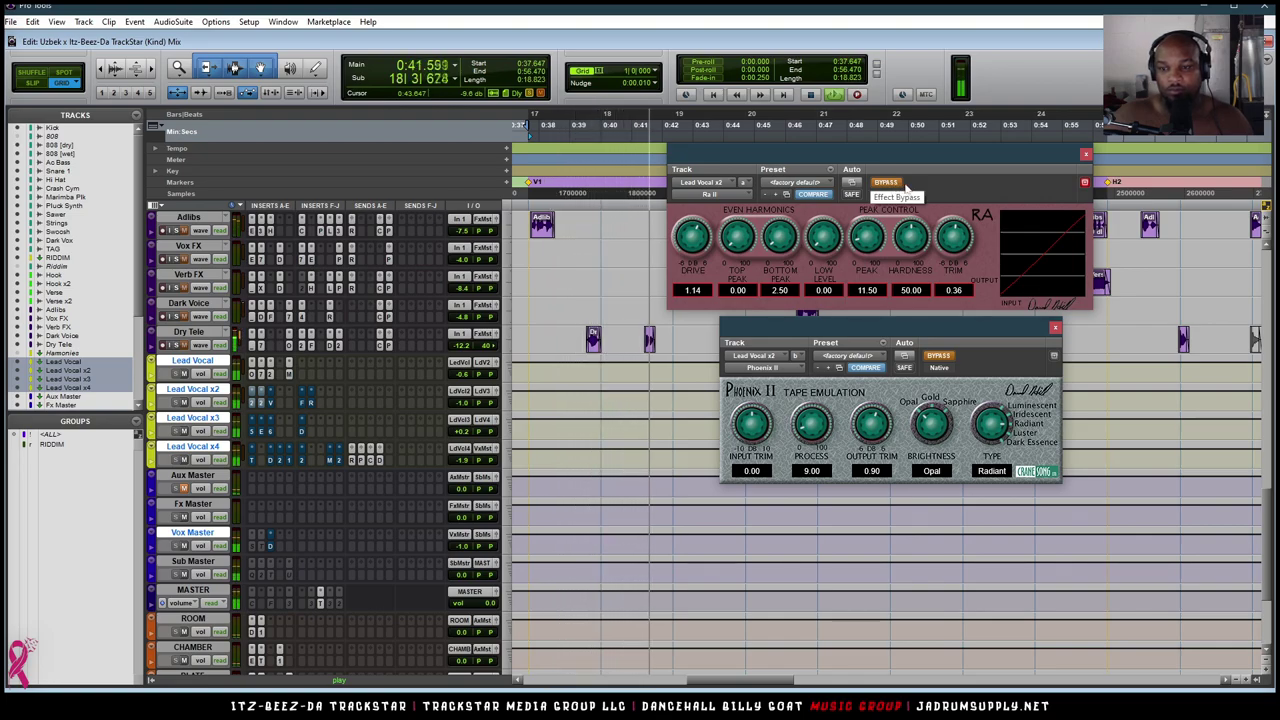
{"action": "key", "text": "space"}
{"action": "left_click", "coordinate": [888, 183]}
{"action": "left_click", "coordinate": [941, 357]}
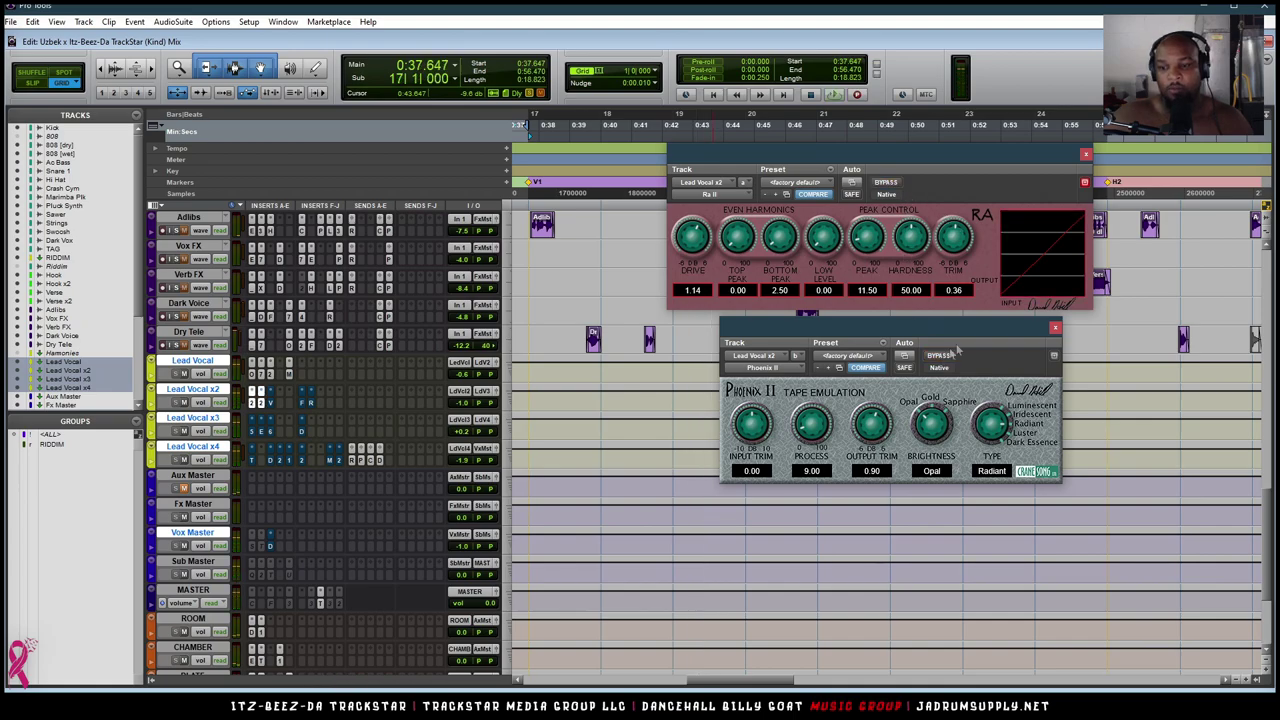
{"action": "key", "text": "space"}
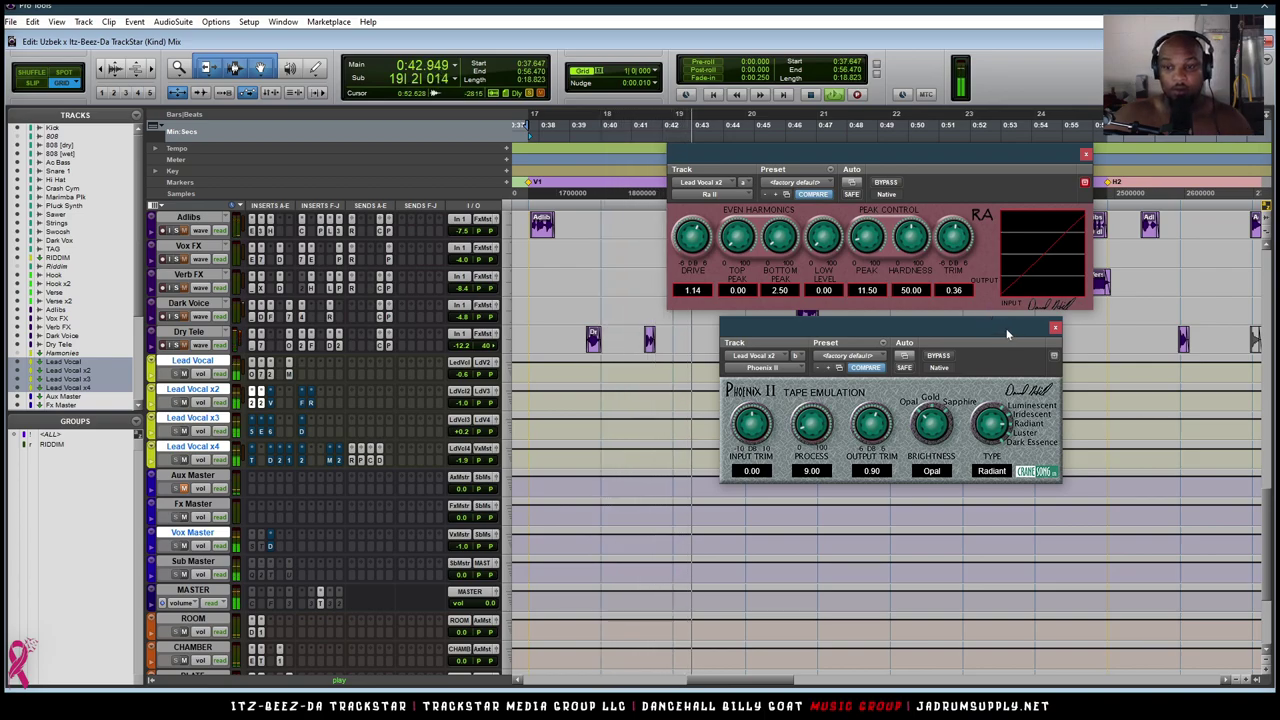
{"action": "key", "text": "space"}
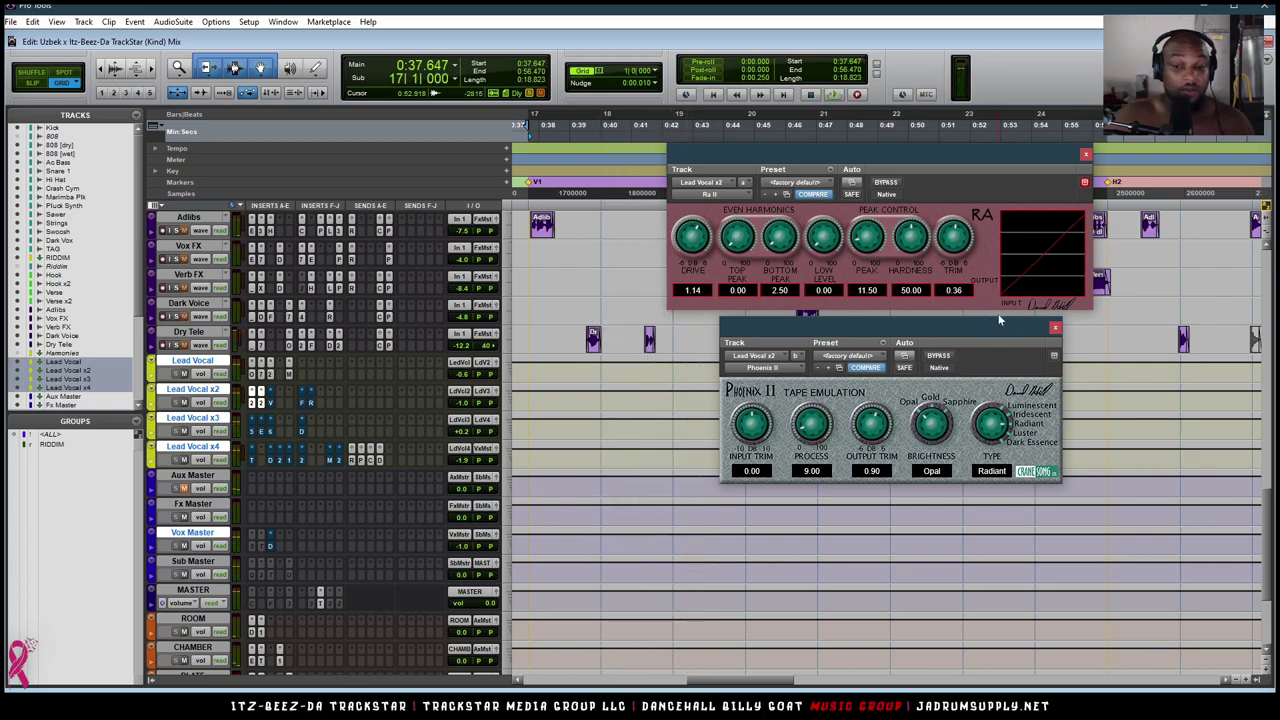
Compare the verse with Ra II and Phoenix II both bypassed and both active, leaving them active and stopping playback.
{"action": "left_click", "coordinate": [950, 356]}
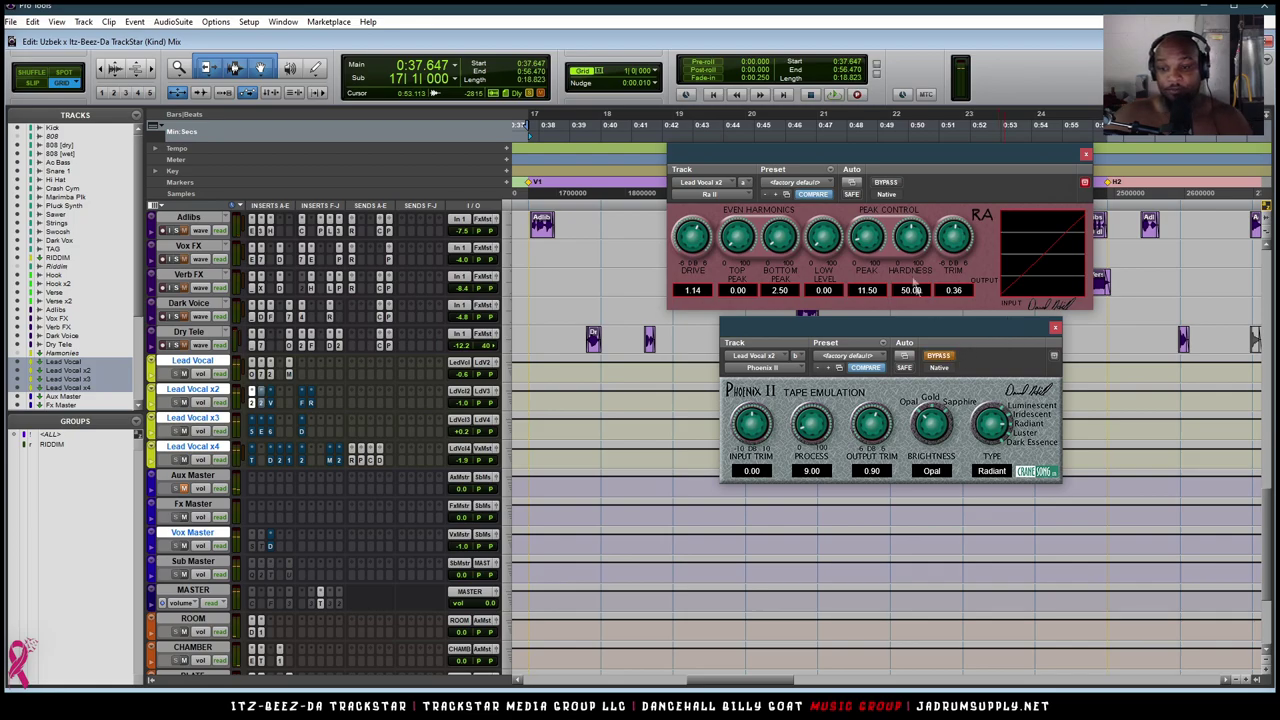
{"action": "left_click", "coordinate": [893, 184]}
{"action": "key", "text": "space"}
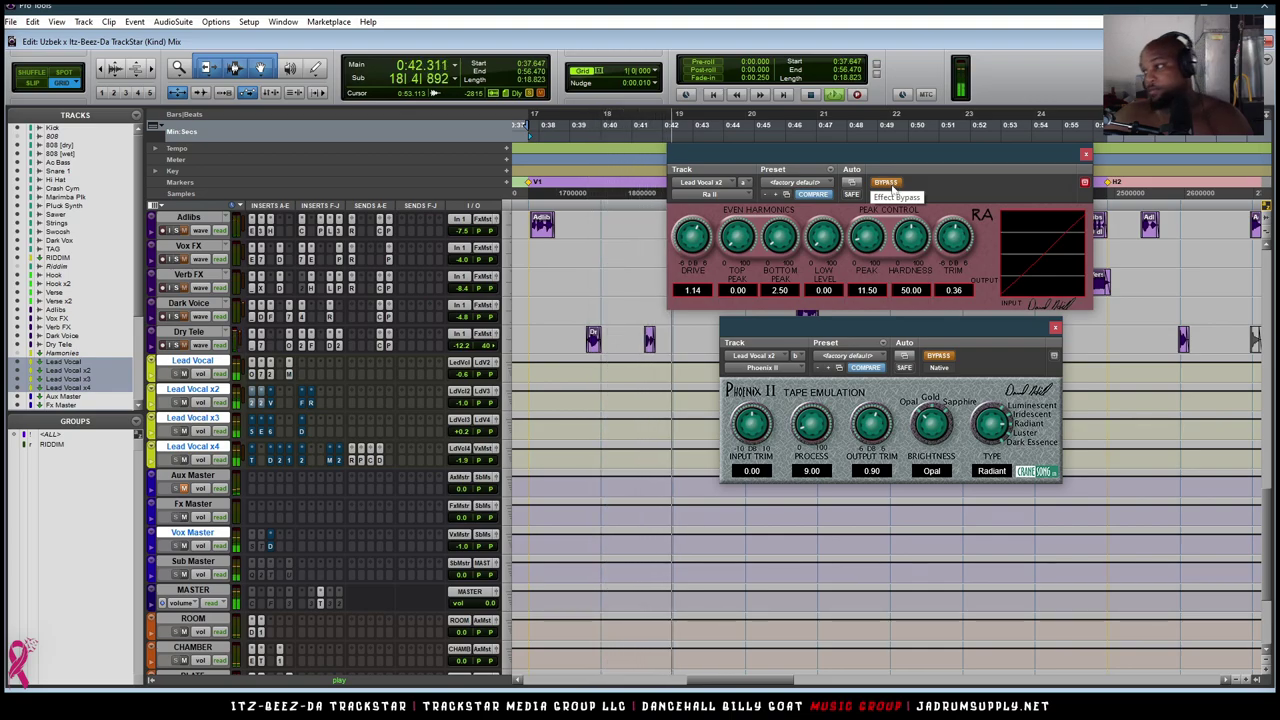
{"action": "key", "text": "space"}
{"action": "left_click", "coordinate": [886, 182]}
{"action": "left_click", "coordinate": [938, 356]}
{"action": "left_click", "coordinate": [938, 356]}
{"action": "key", "text": "space"}
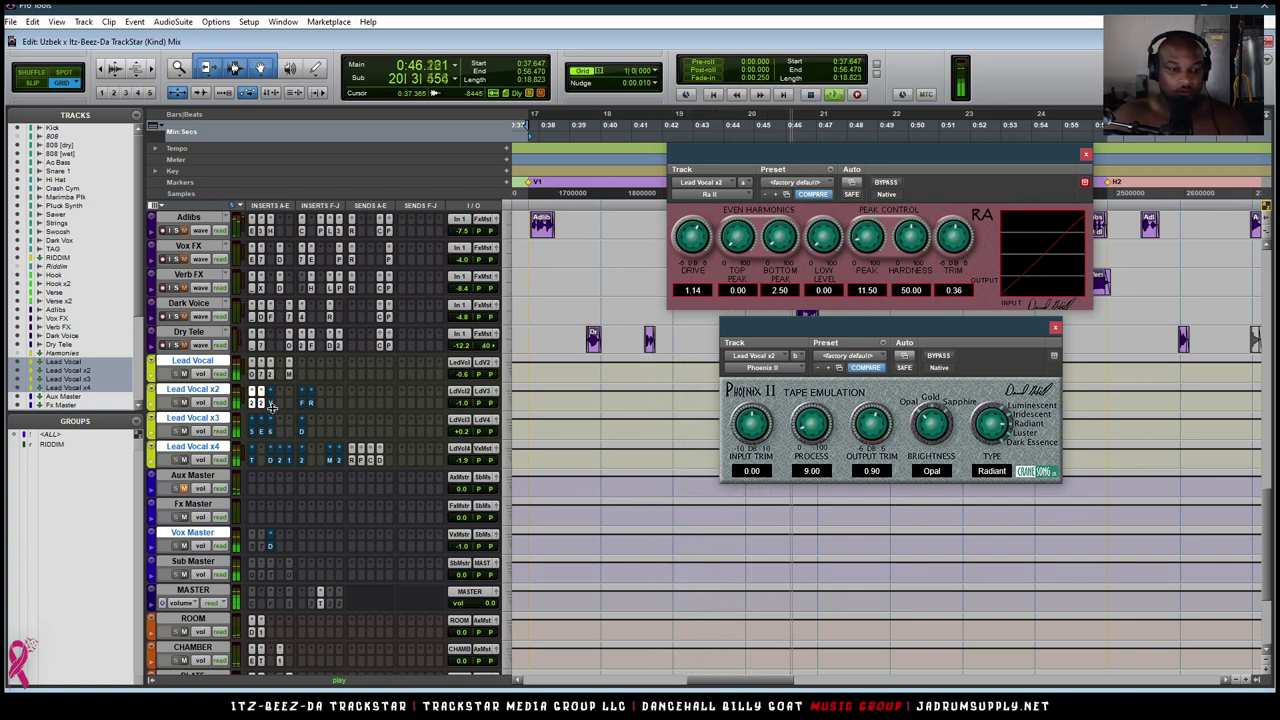
{"action": "key", "text": "space"}
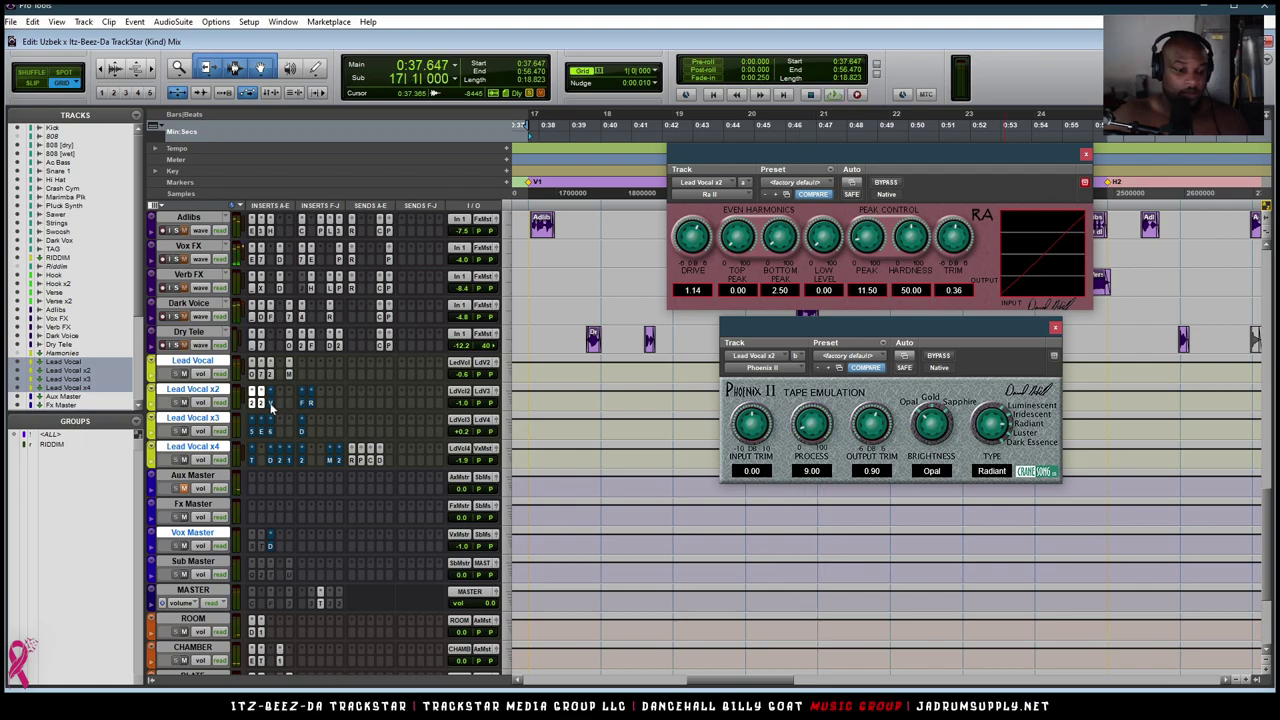
Open the Virtual Mix Rack on Lead Vocal x2, take it out of bypass and enable its FG-73 module while auditioning the verse.
{"action": "left_click", "coordinate": [270, 406]}
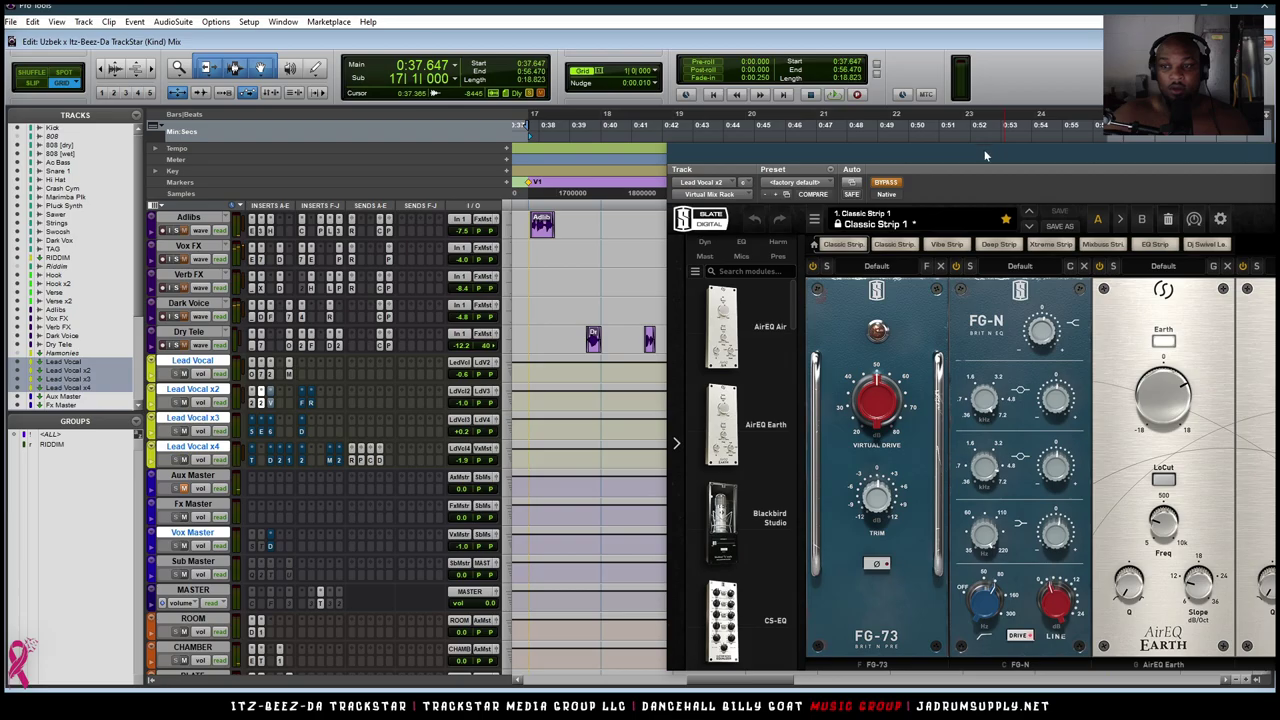
{"action": "left_click_drag", "start_coordinate": [985, 155], "coordinate": [763, 119]}
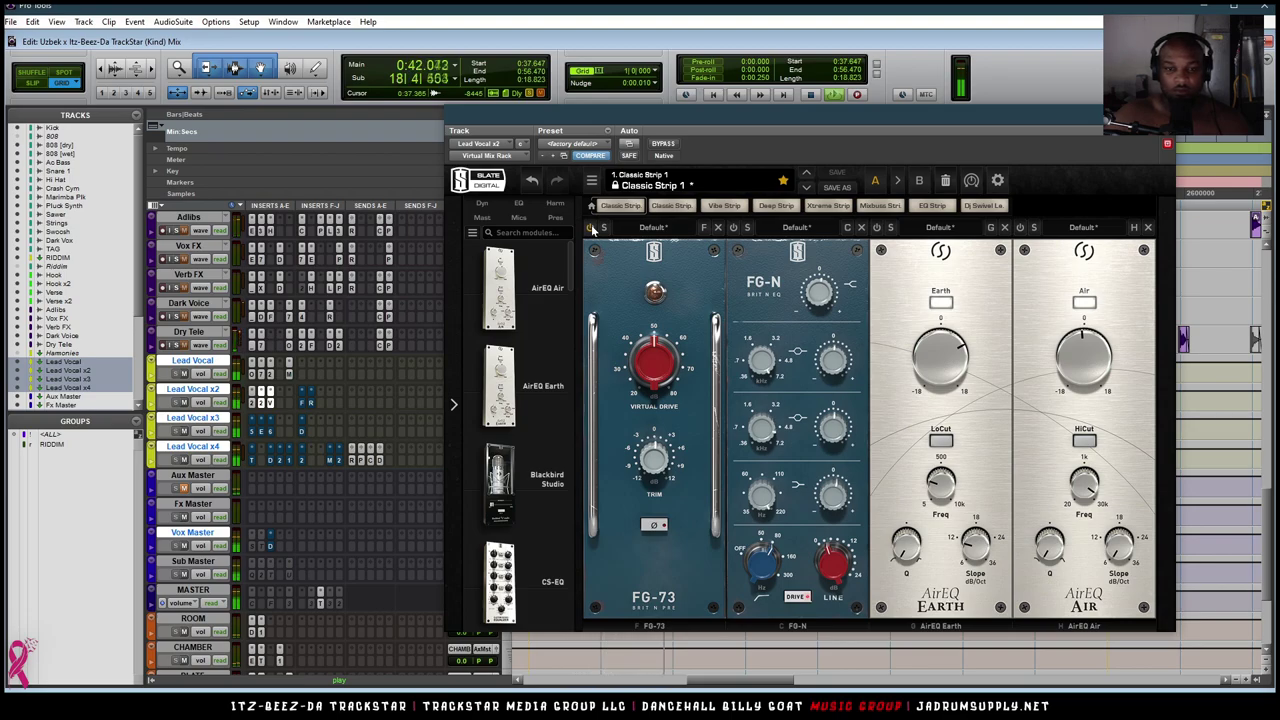
{"action": "key", "text": "space"}
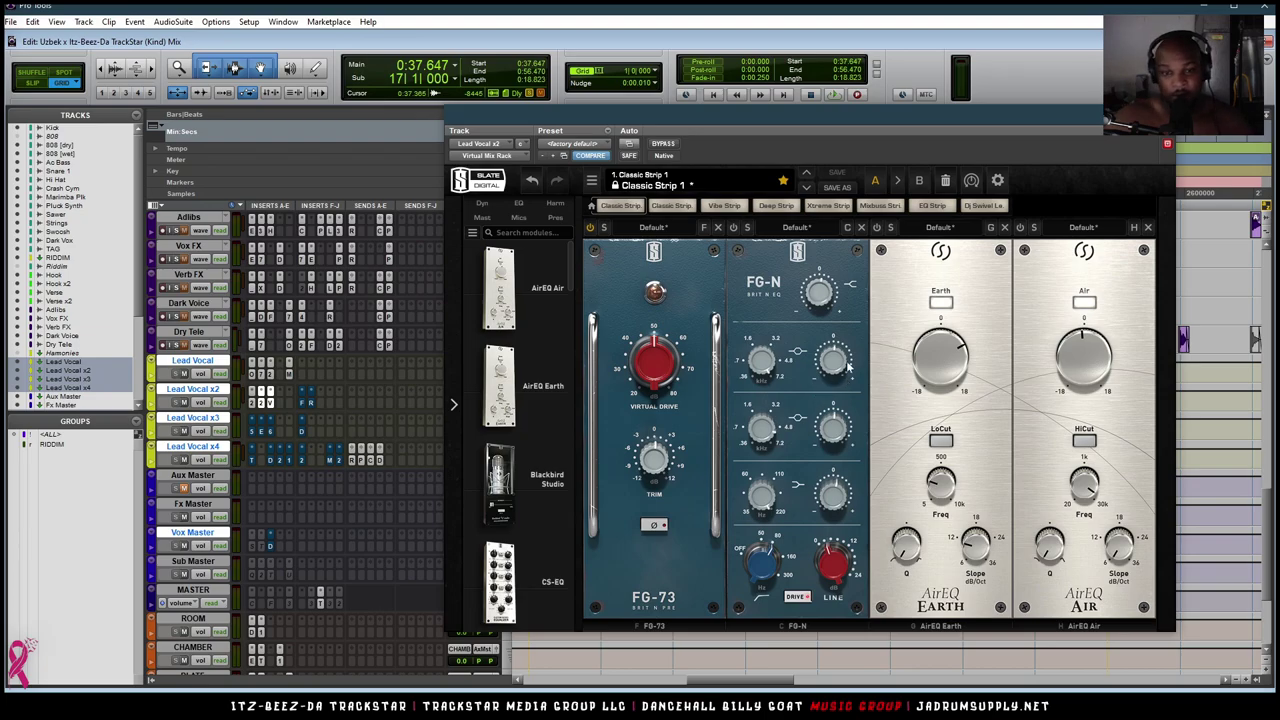
{"action": "key", "text": "space"}
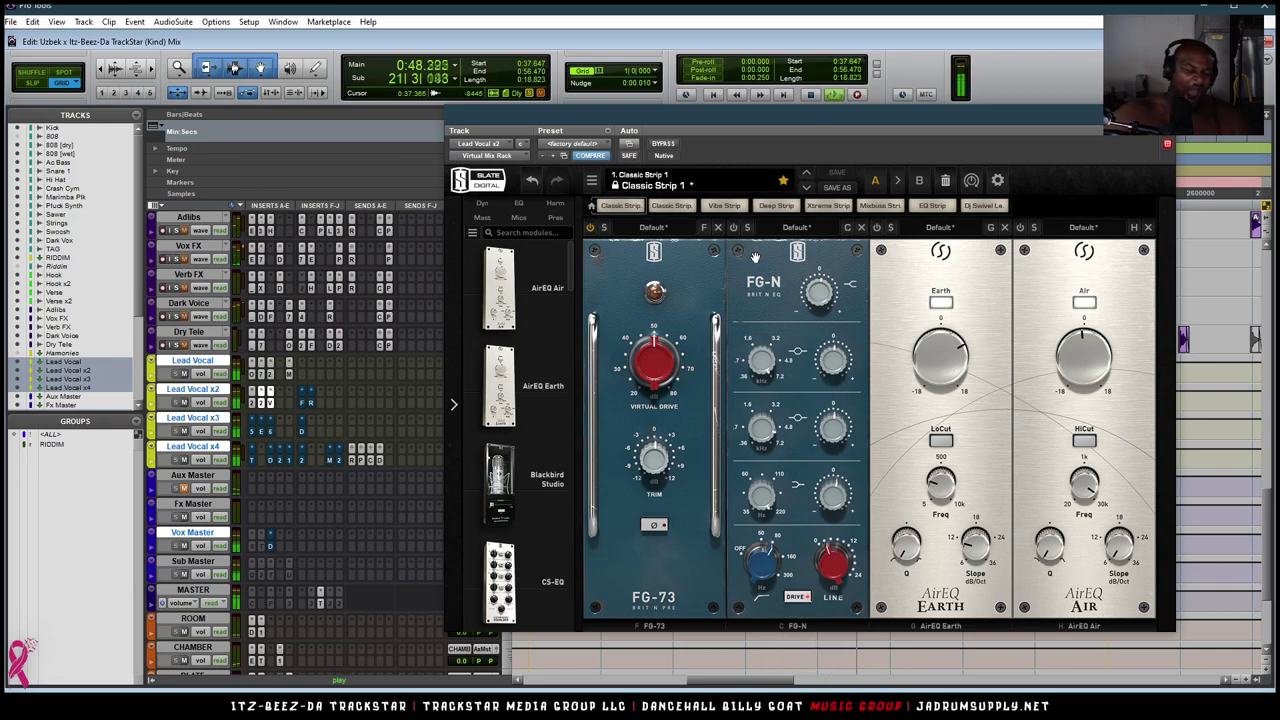
{"action": "key", "text": "space"}
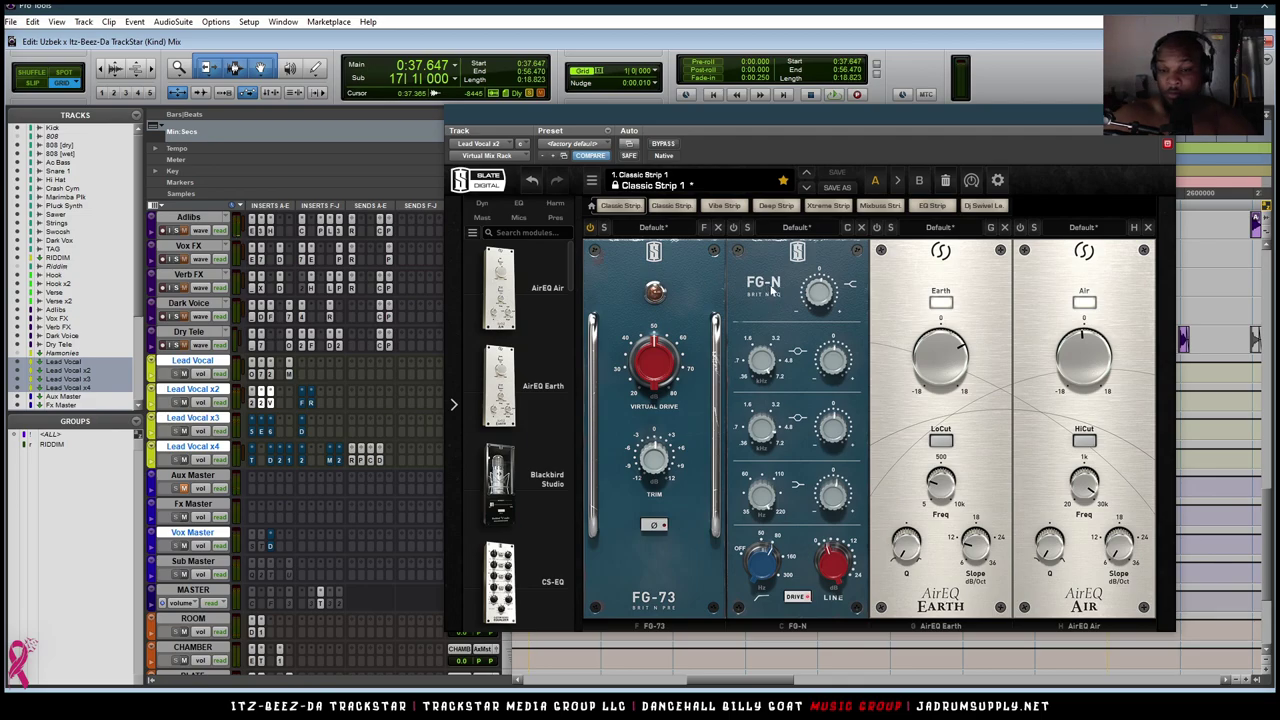
Check the FG-N EQ's frequency, gain, drive and high-pass settings, and enable the module during verse playback.
{"action": "mouse_move", "coordinate": [819, 299]}
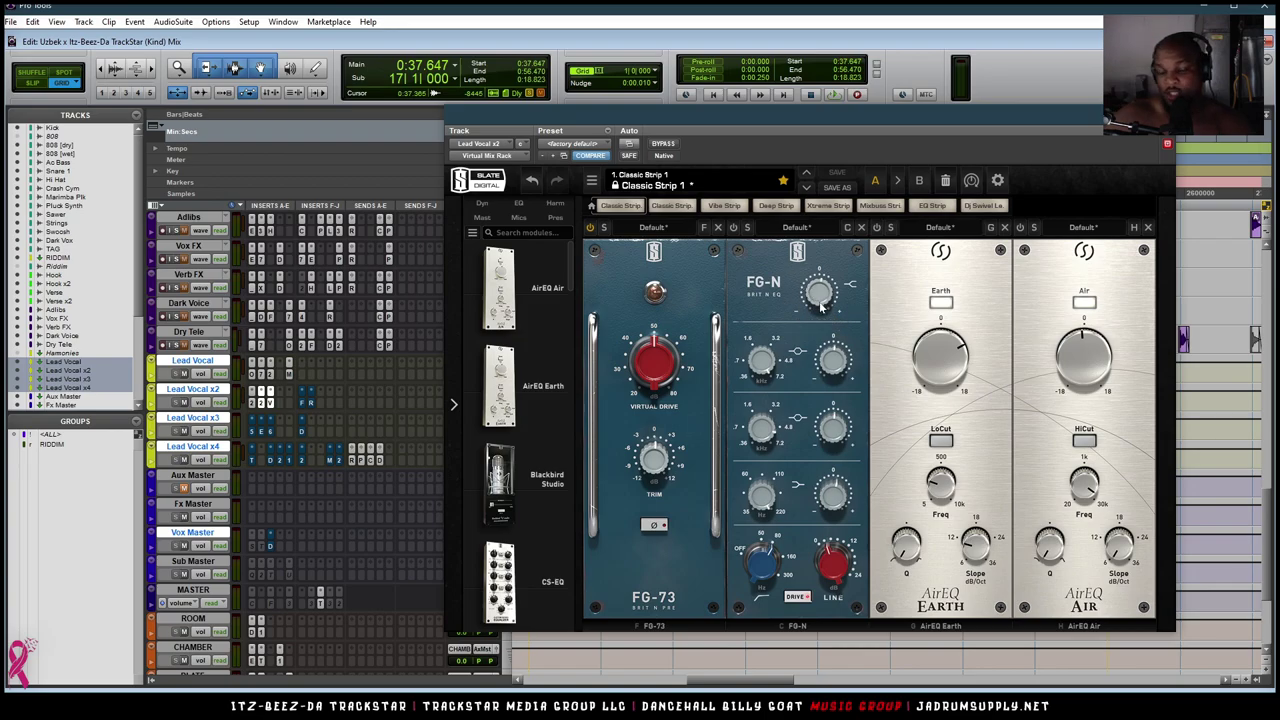
{"action": "mouse_move", "coordinate": [765, 373]}
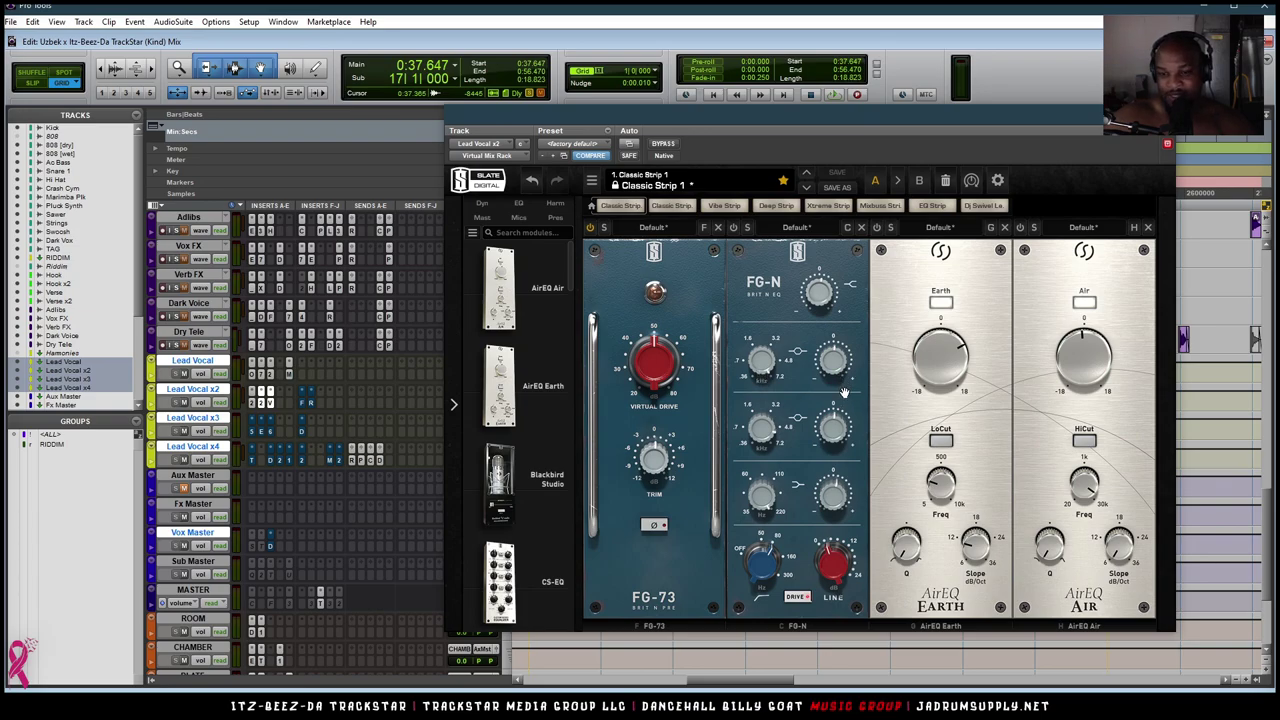
{"action": "mouse_move", "coordinate": [766, 442]}
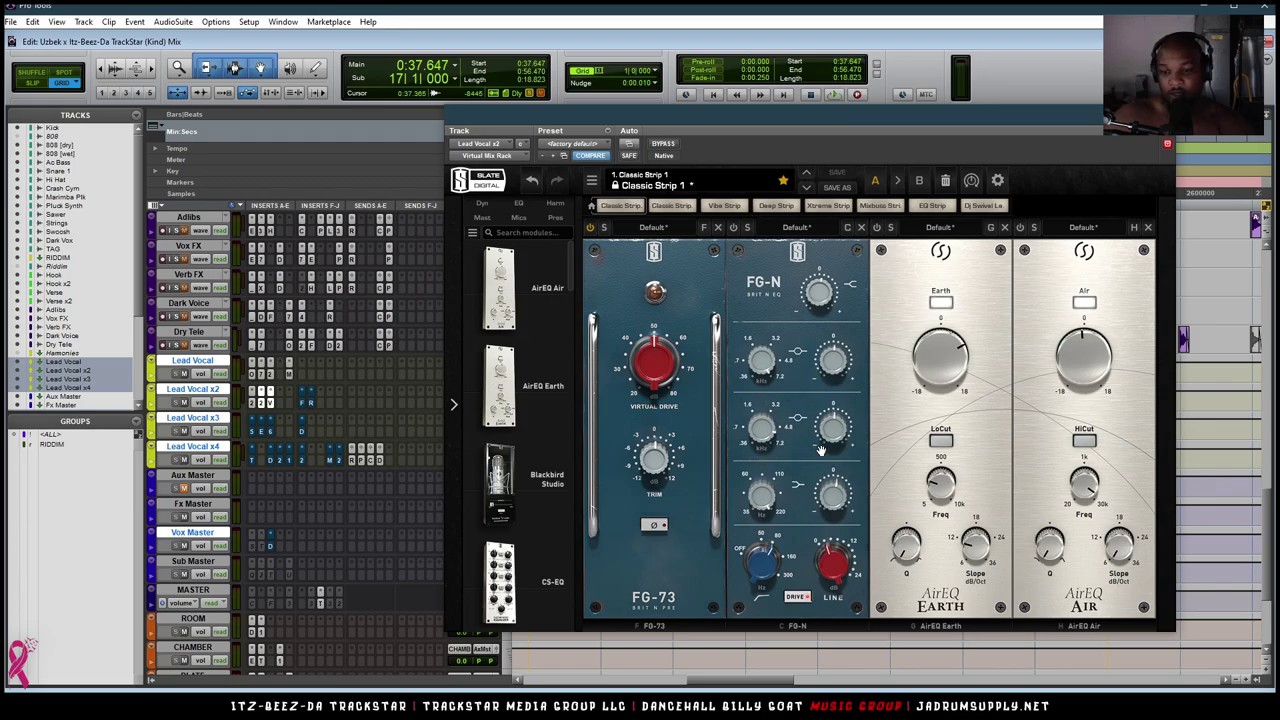
{"action": "mouse_move", "coordinate": [841, 438]}
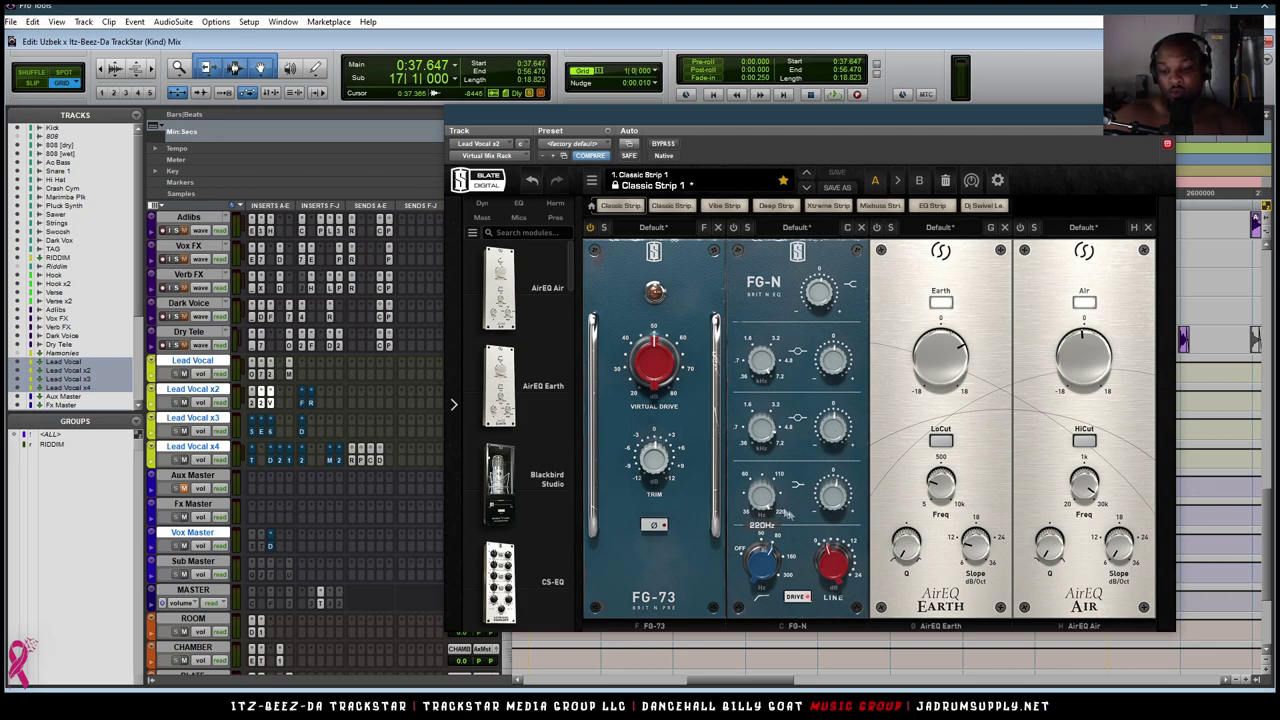
{"action": "mouse_move", "coordinate": [843, 518]}
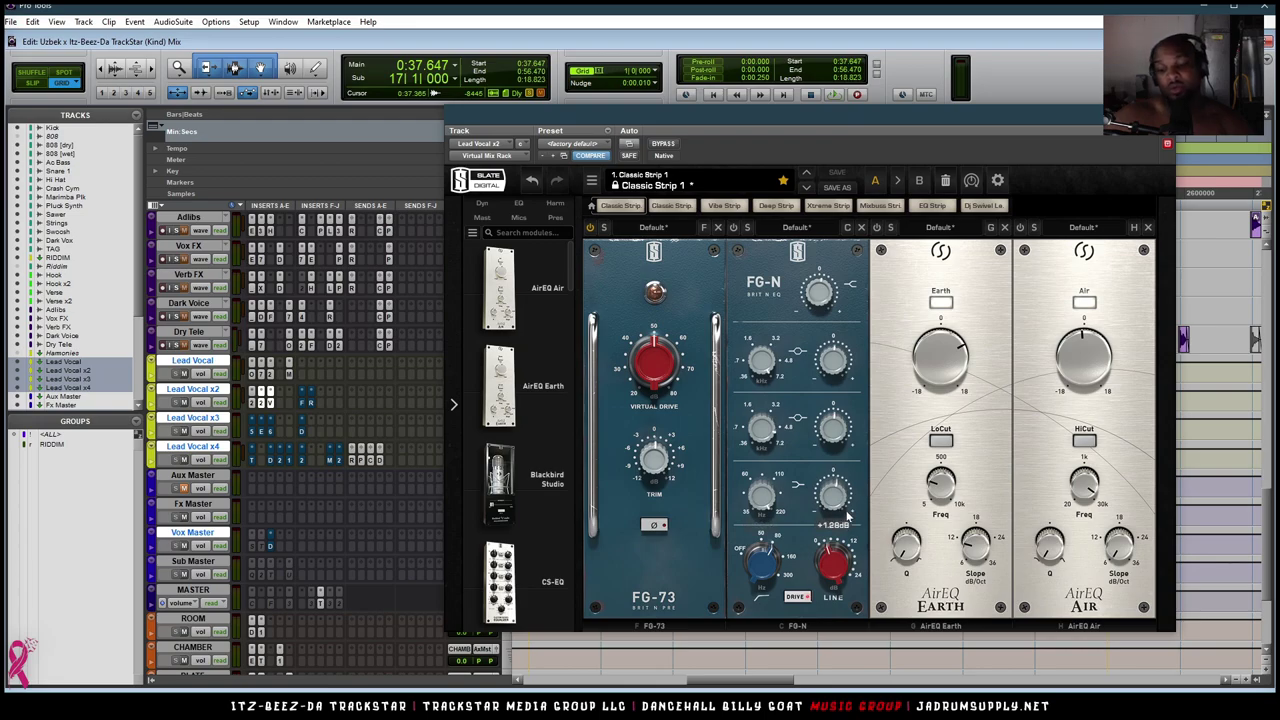
{"action": "mouse_move", "coordinate": [829, 568]}
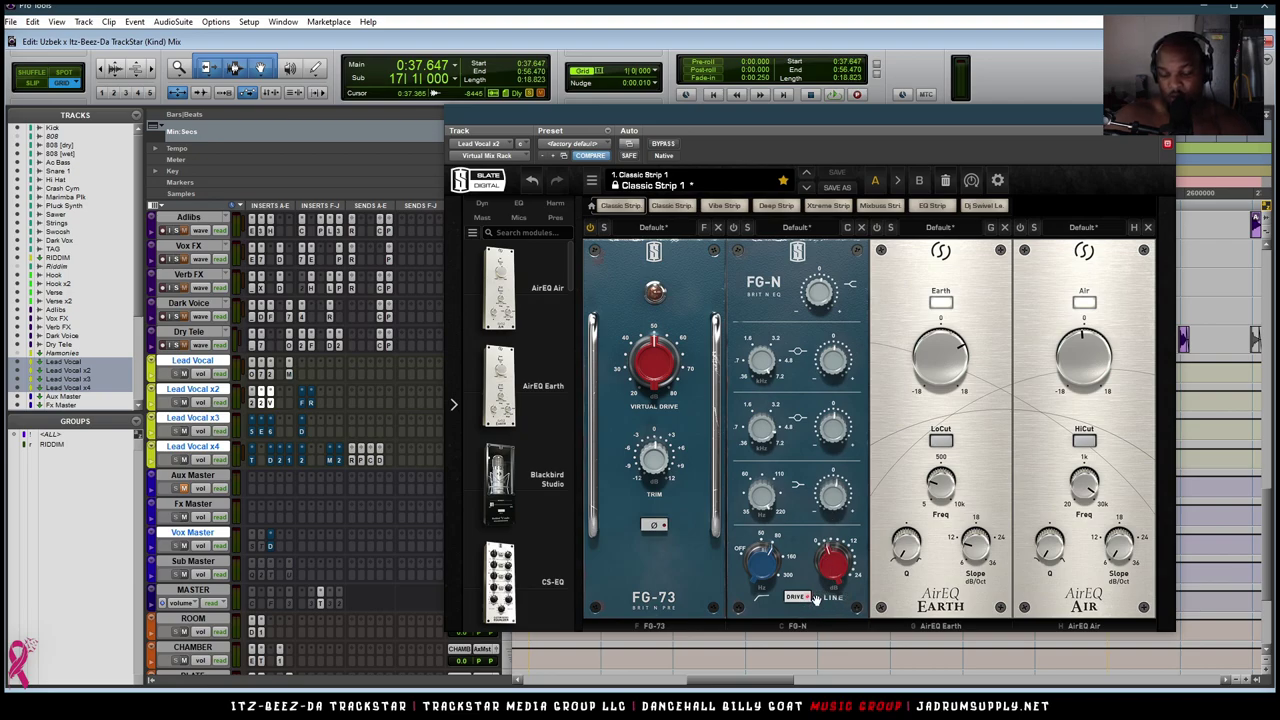
{"action": "mouse_move", "coordinate": [766, 568]}
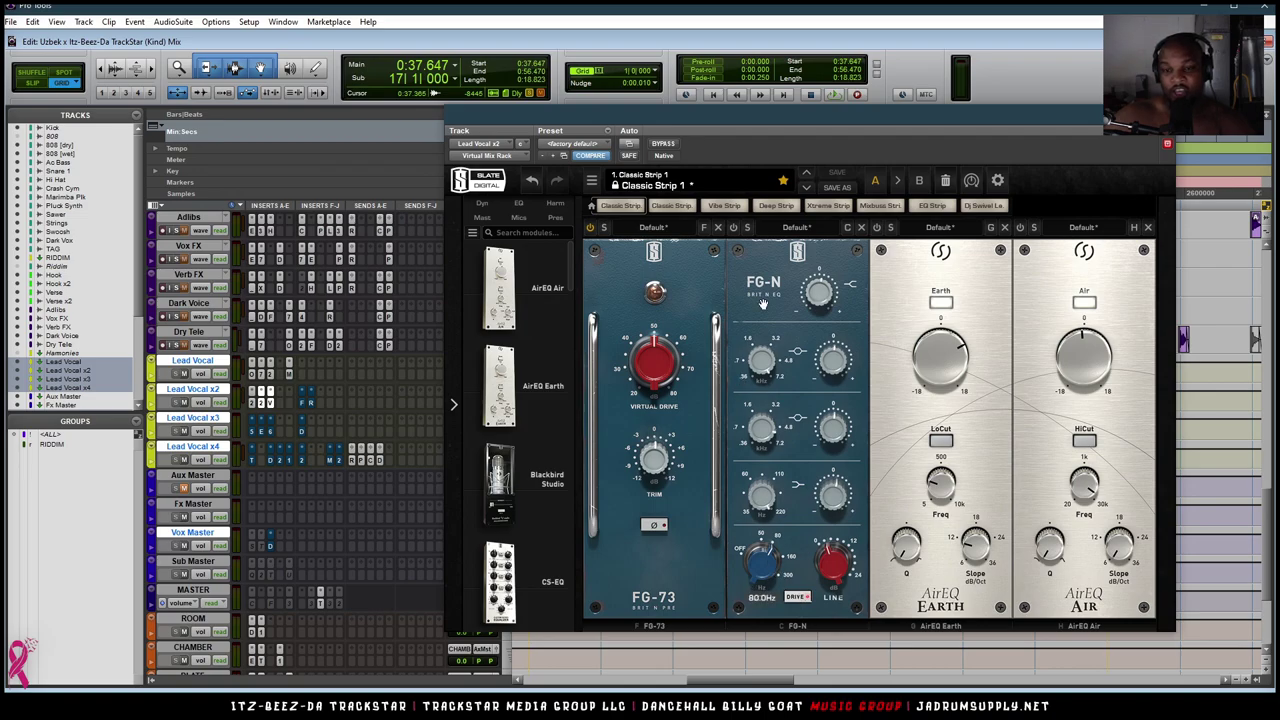
{"action": "key", "text": "space"}
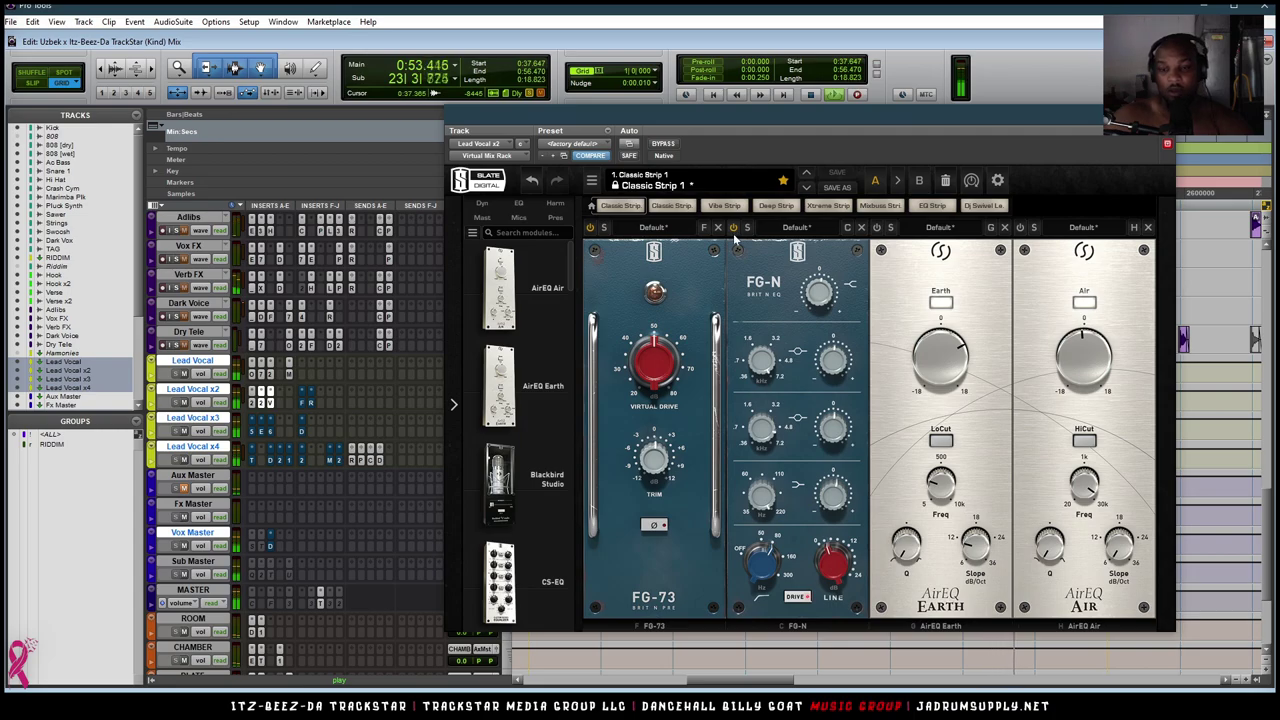
{"action": "key", "text": "space"}
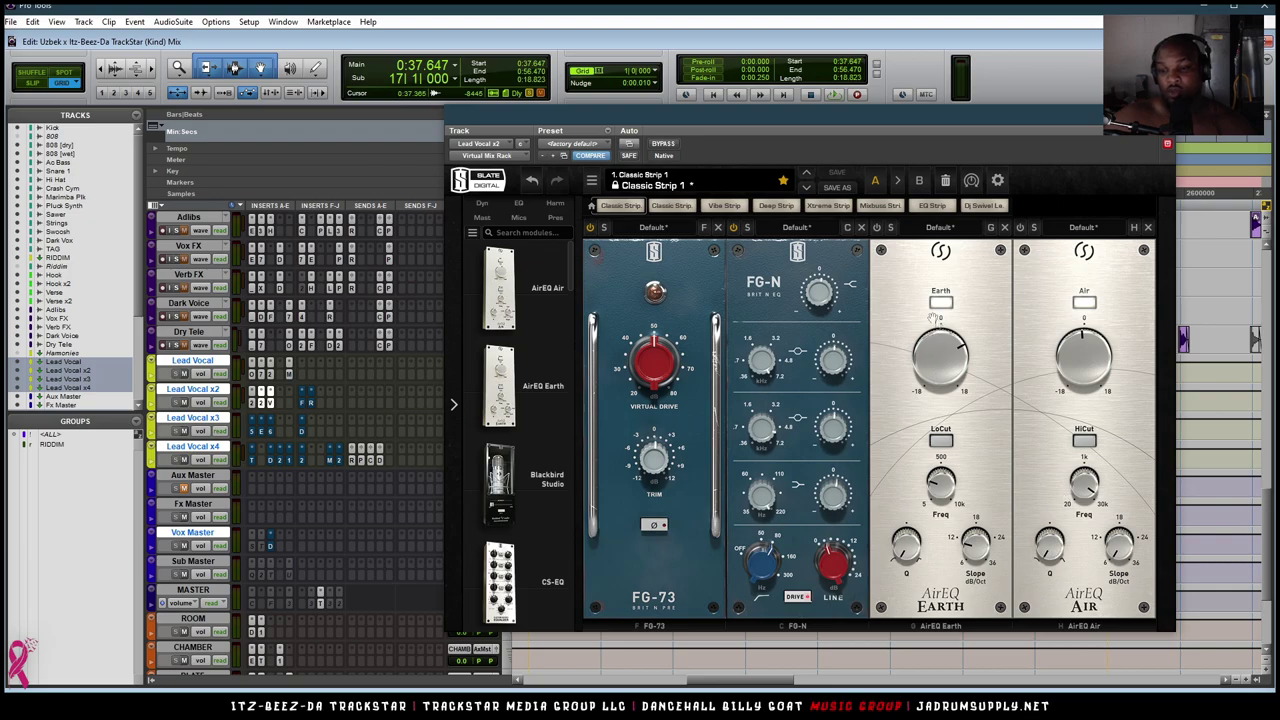
Check the AirEQ Earth and Air gain and cut-frequency settings, and enable both modules during verse playback.
{"action": "mouse_move", "coordinate": [940, 493]}
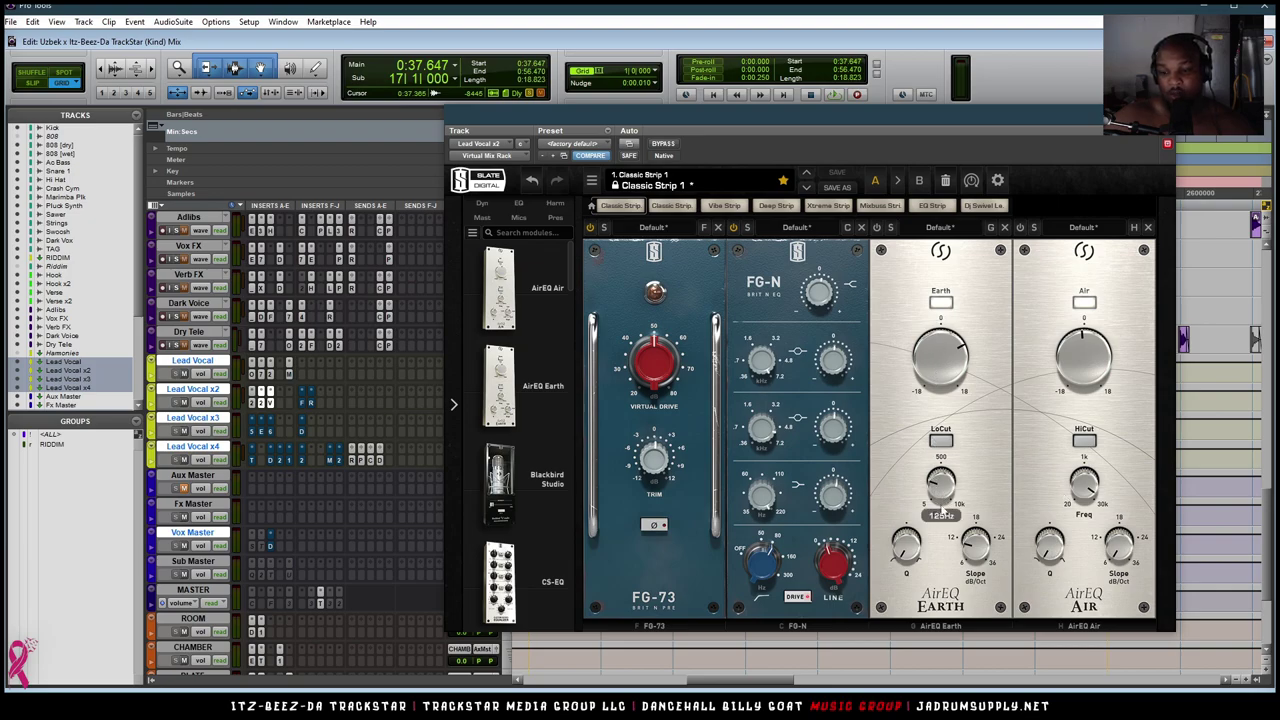
{"action": "mouse_move", "coordinate": [960, 406]}
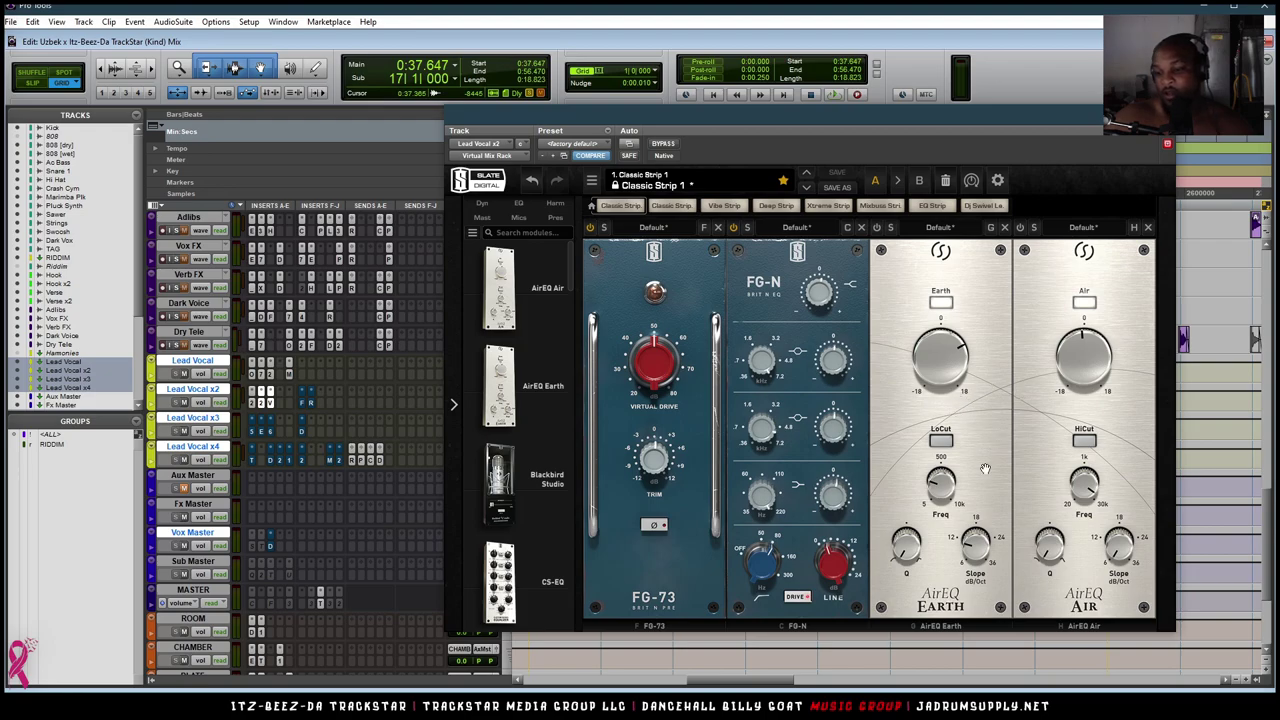
{"action": "mouse_move", "coordinate": [1100, 358]}
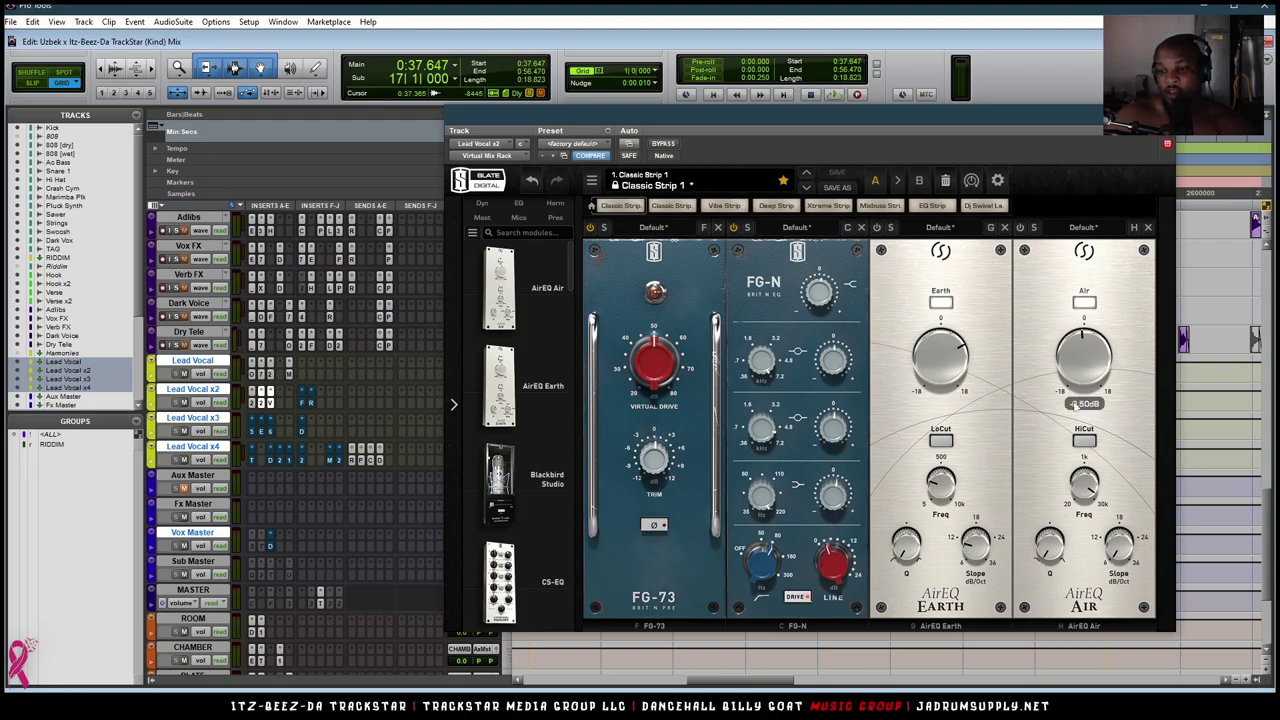
{"action": "mouse_move", "coordinate": [1092, 494]}
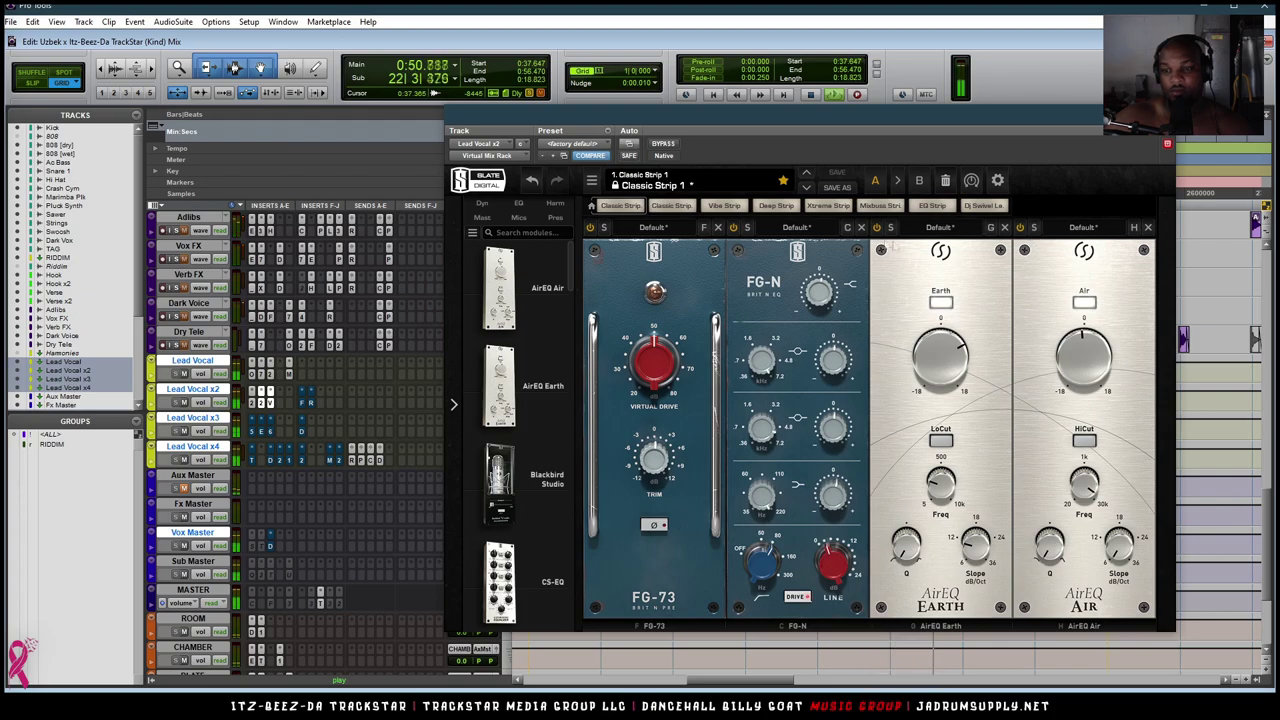
Compare the verse with the Virtual Mix Rack on Lead Vocal x2 bypassed and active, leaving it active and stopping playback.
{"action": "left_click", "coordinate": [668, 146]}
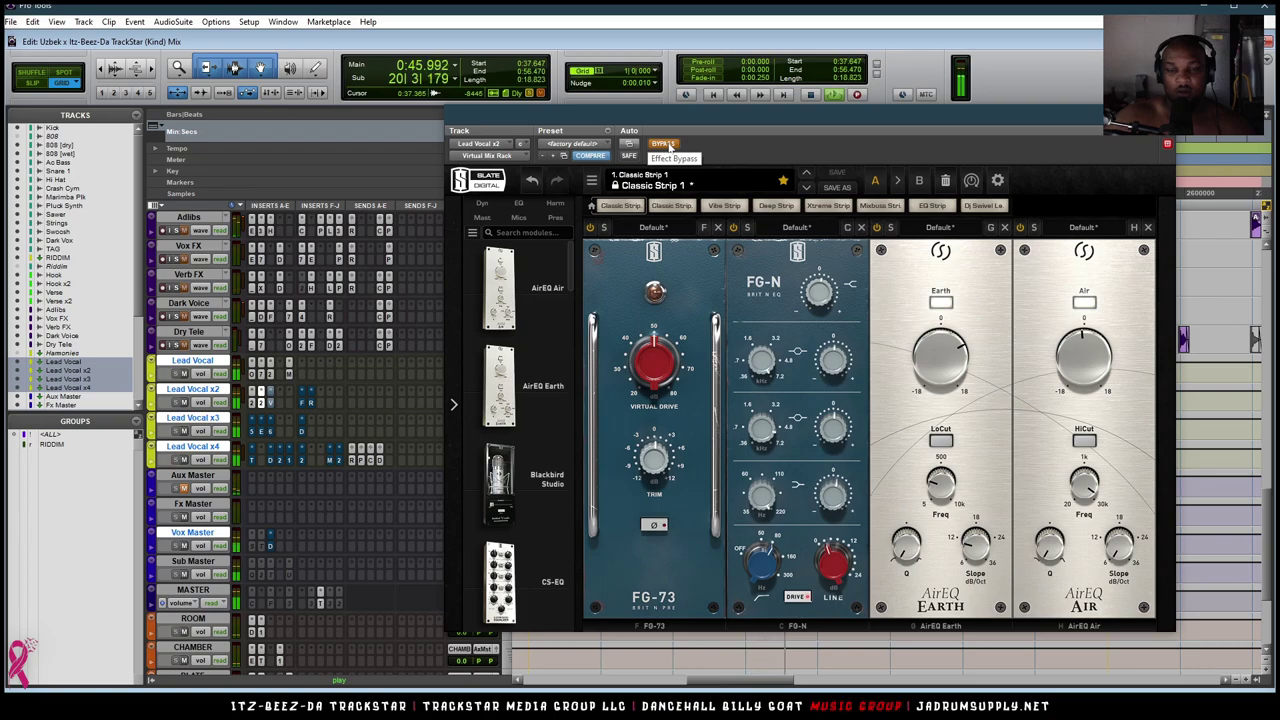
{"action": "left_click", "coordinate": [666, 145]}
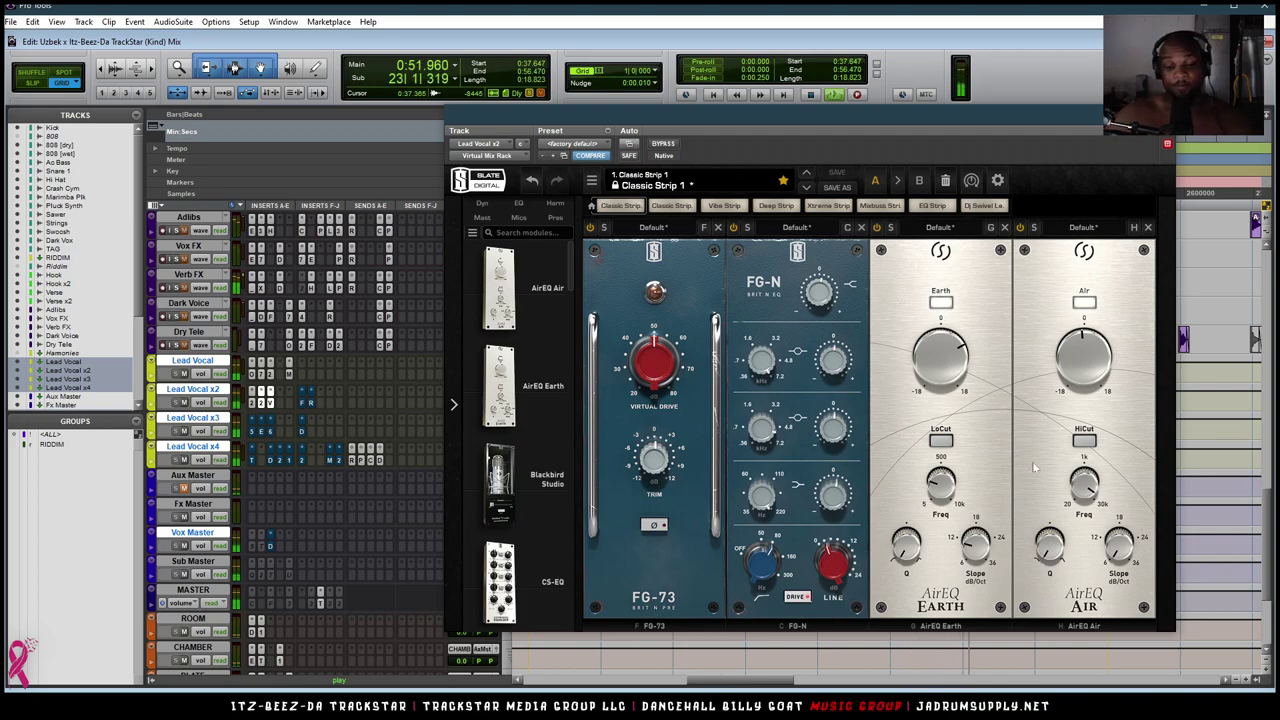
{"action": "key", "text": "space"}
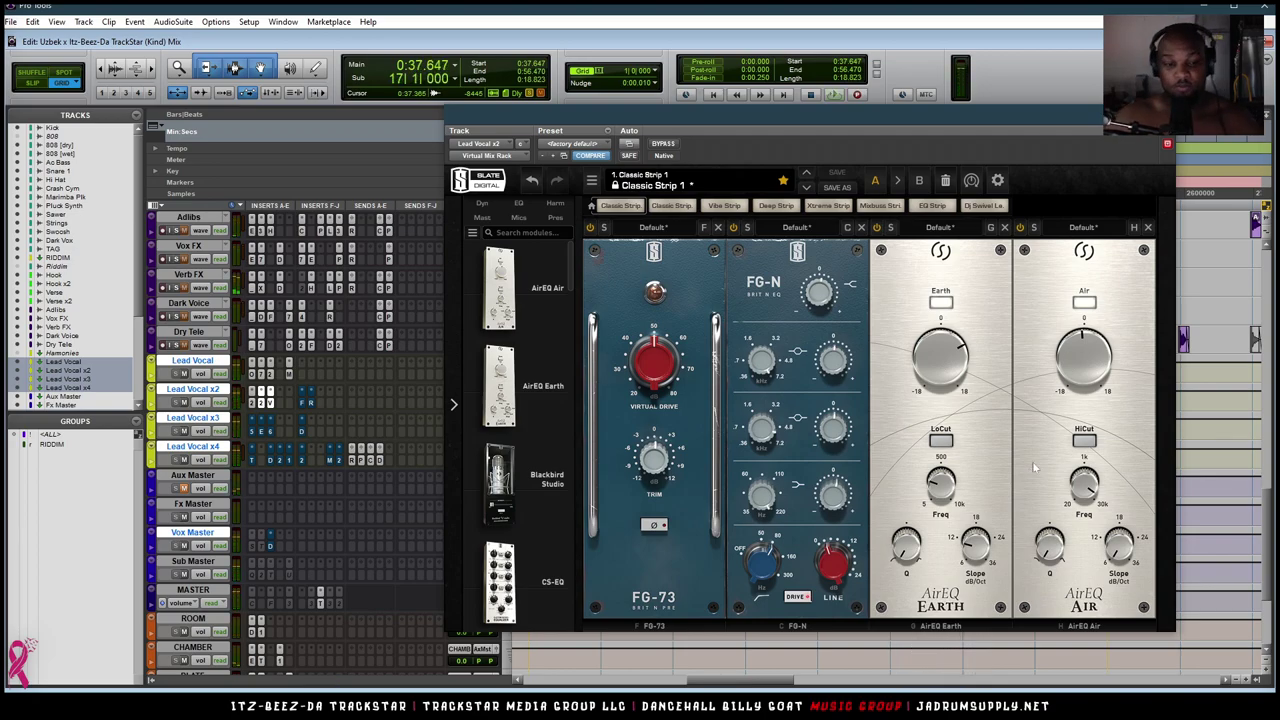
Open Fresh Air on Lead Vocal x2 and compare the verse with it active and bypassed, stopping playback.
{"action": "left_click", "coordinate": [307, 405]}
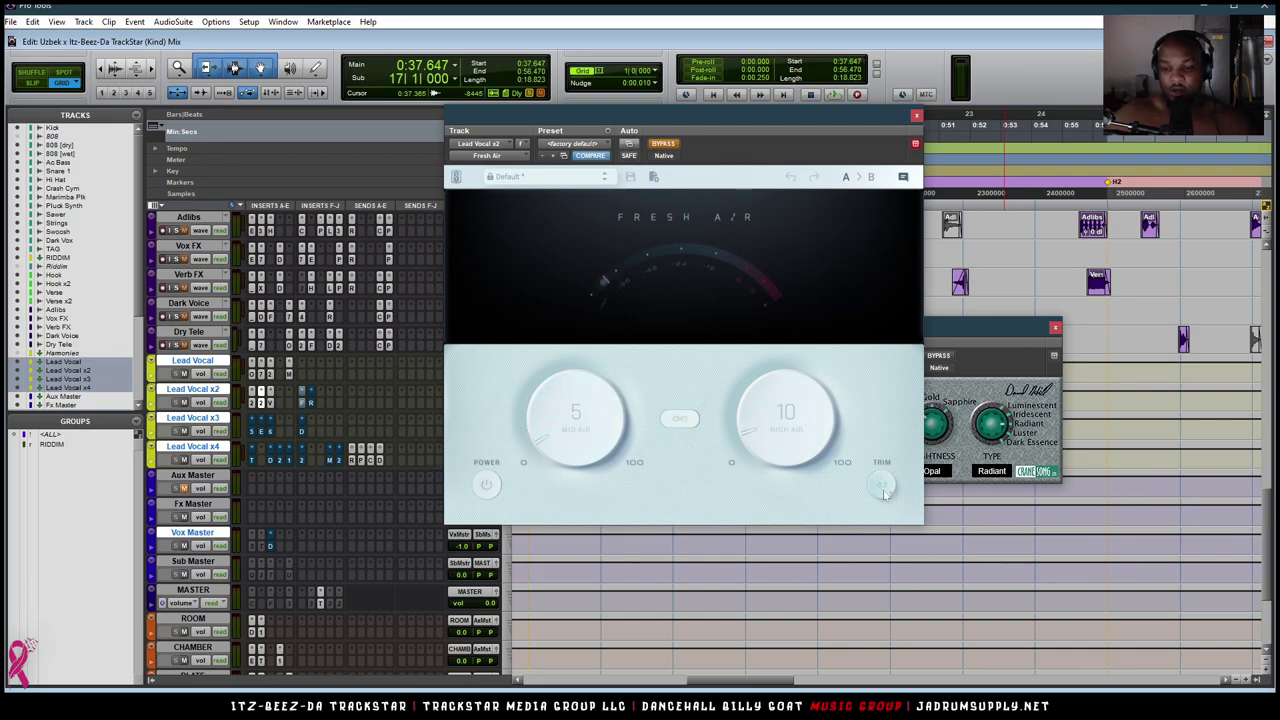
{"action": "left_click", "coordinate": [303, 404]}
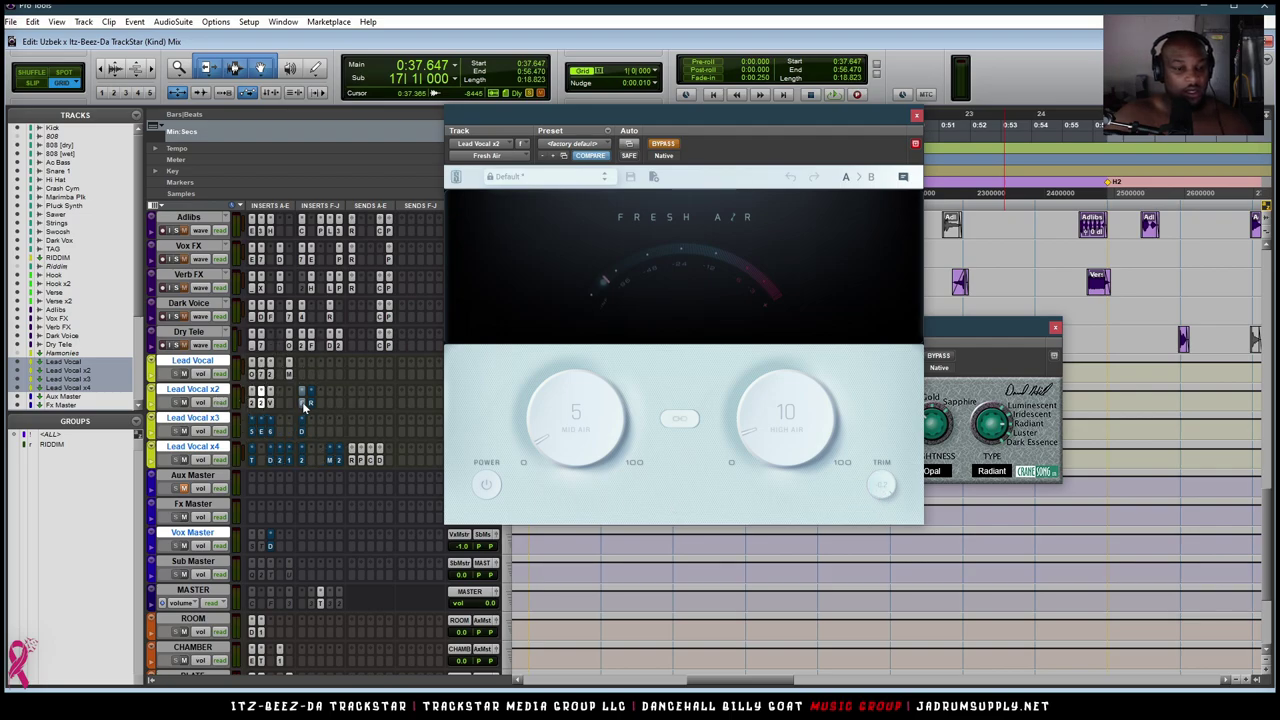
{"action": "key", "text": "space"}
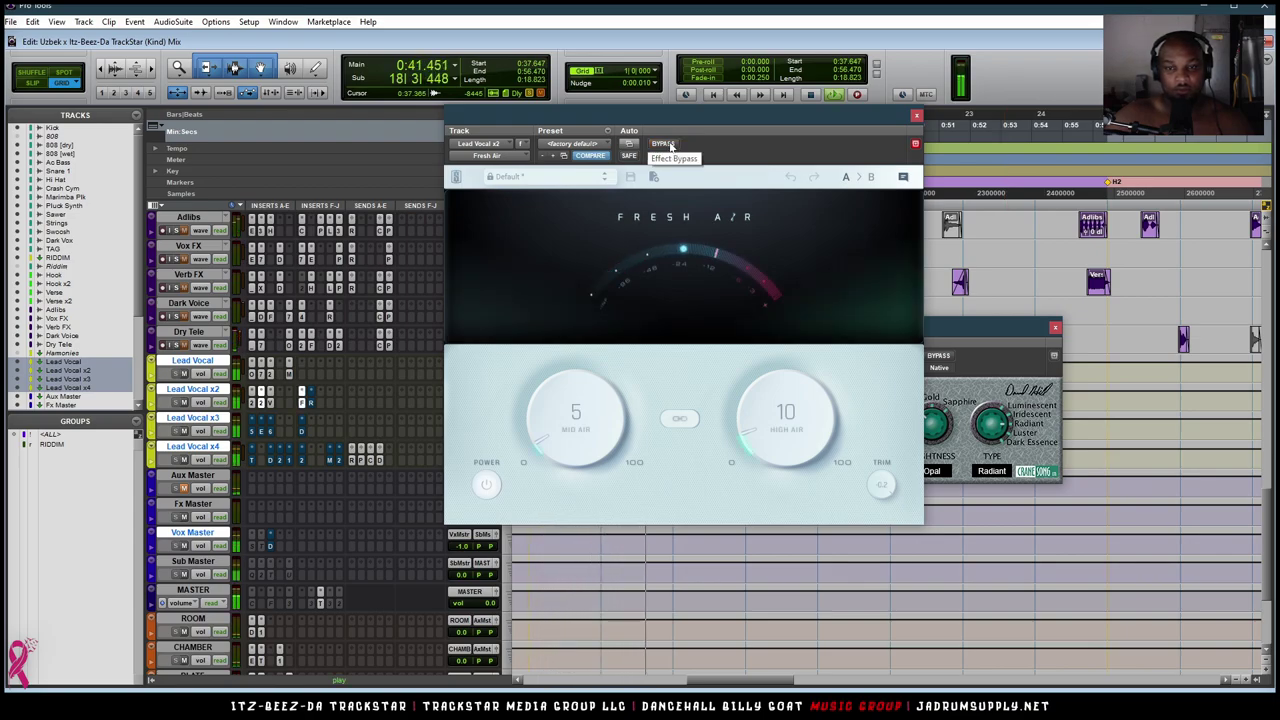
{"action": "left_click", "coordinate": [663, 144]}
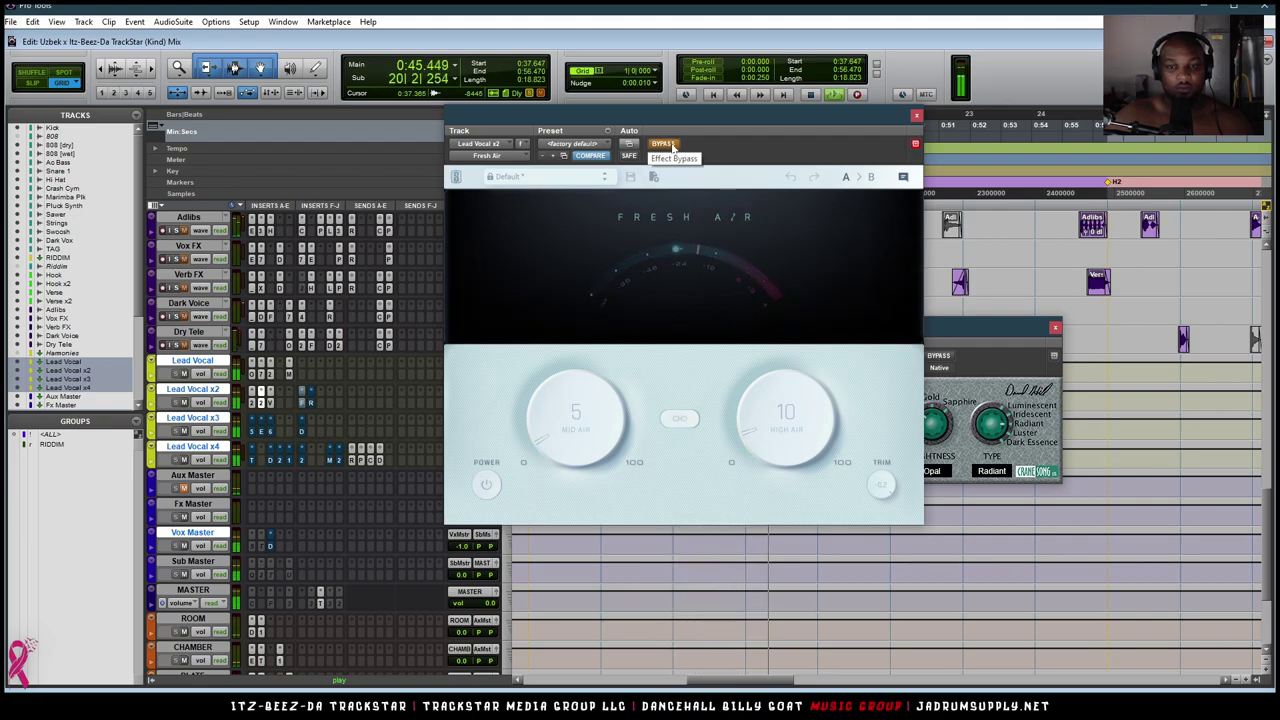
{"action": "key", "text": "space"}
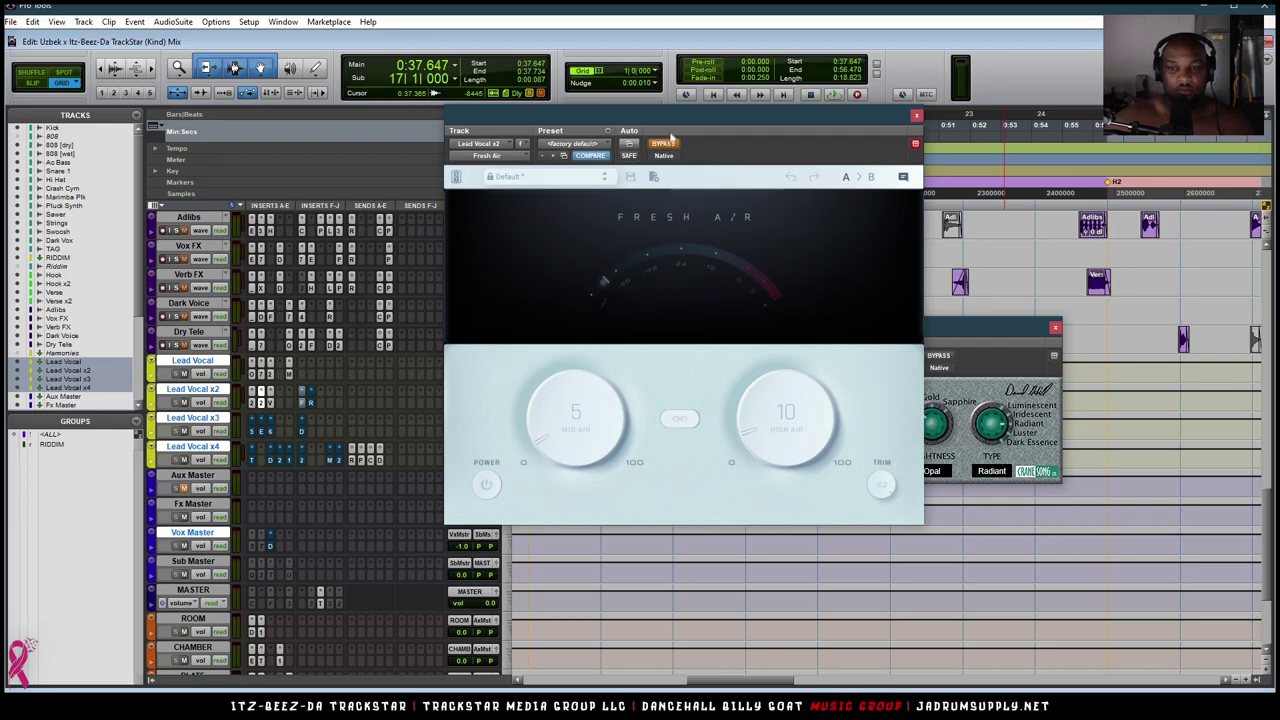
Play the verse again with Fresh Air bypassed, take it out of bypass during playback and stop.
{"action": "scroll", "coordinate": [993, 261], "scroll_direction": "up", "scroll_amount": 6}
{"action": "key", "text": "space"}
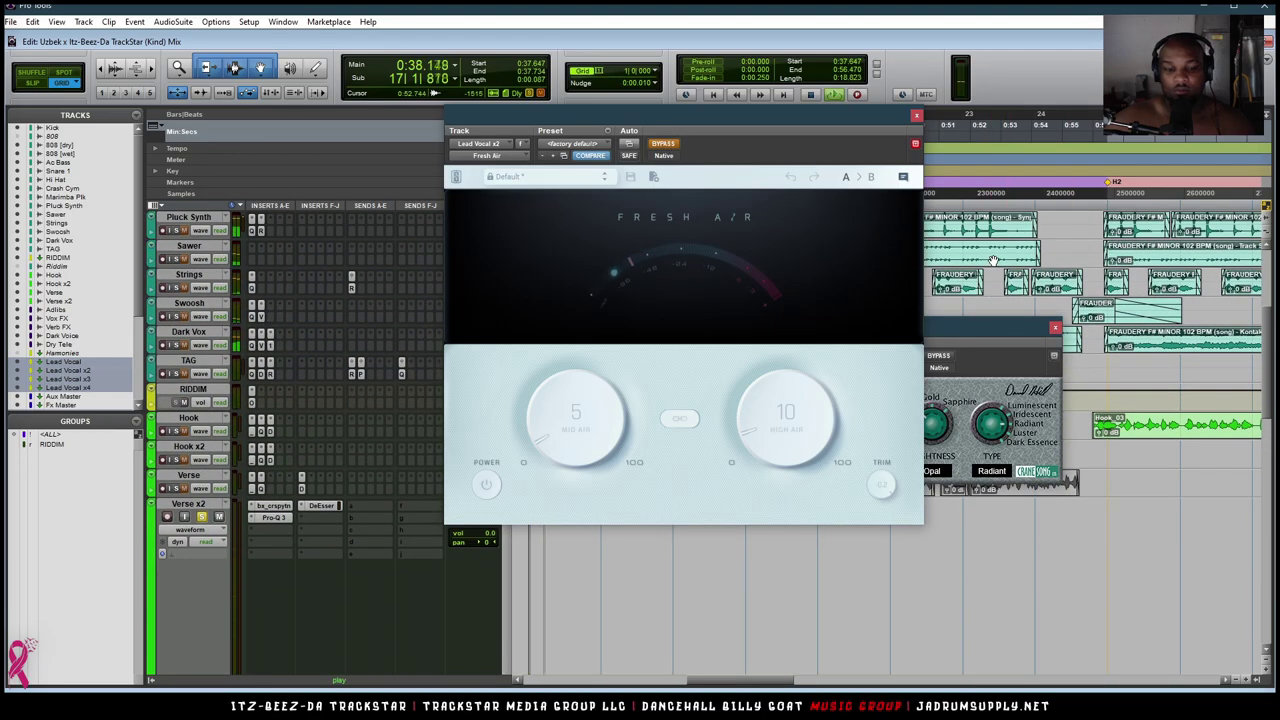
{"action": "scroll", "coordinate": [993, 261], "scroll_direction": "up", "scroll_amount": 3}
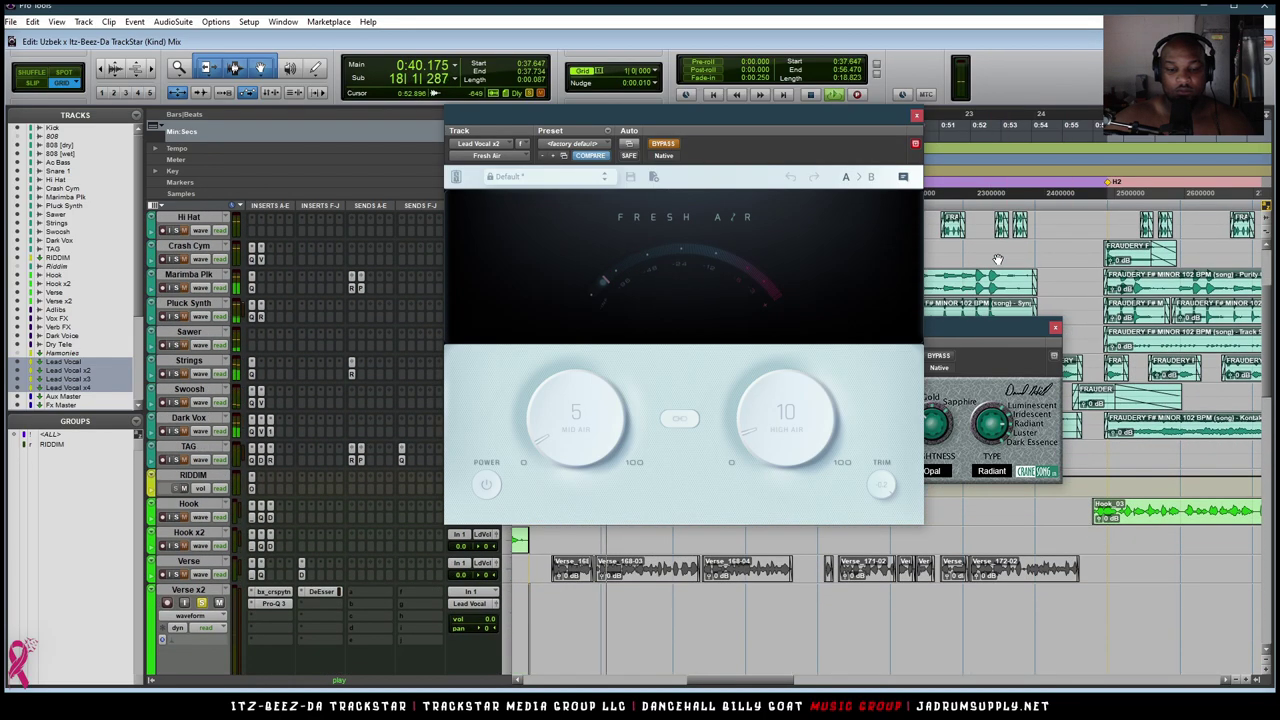
{"action": "scroll", "coordinate": [997, 260], "scroll_direction": "down", "scroll_amount": 9}
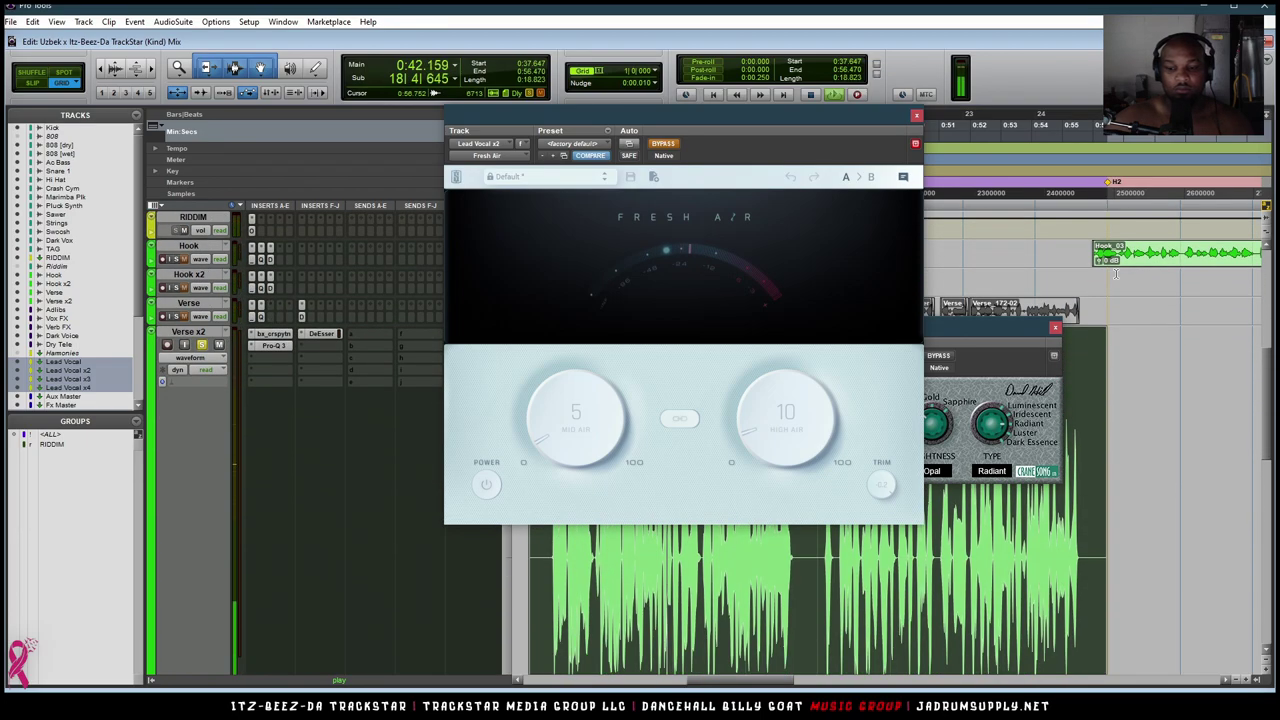
{"action": "scroll", "coordinate": [1116, 274], "scroll_direction": "down", "scroll_amount": 6}
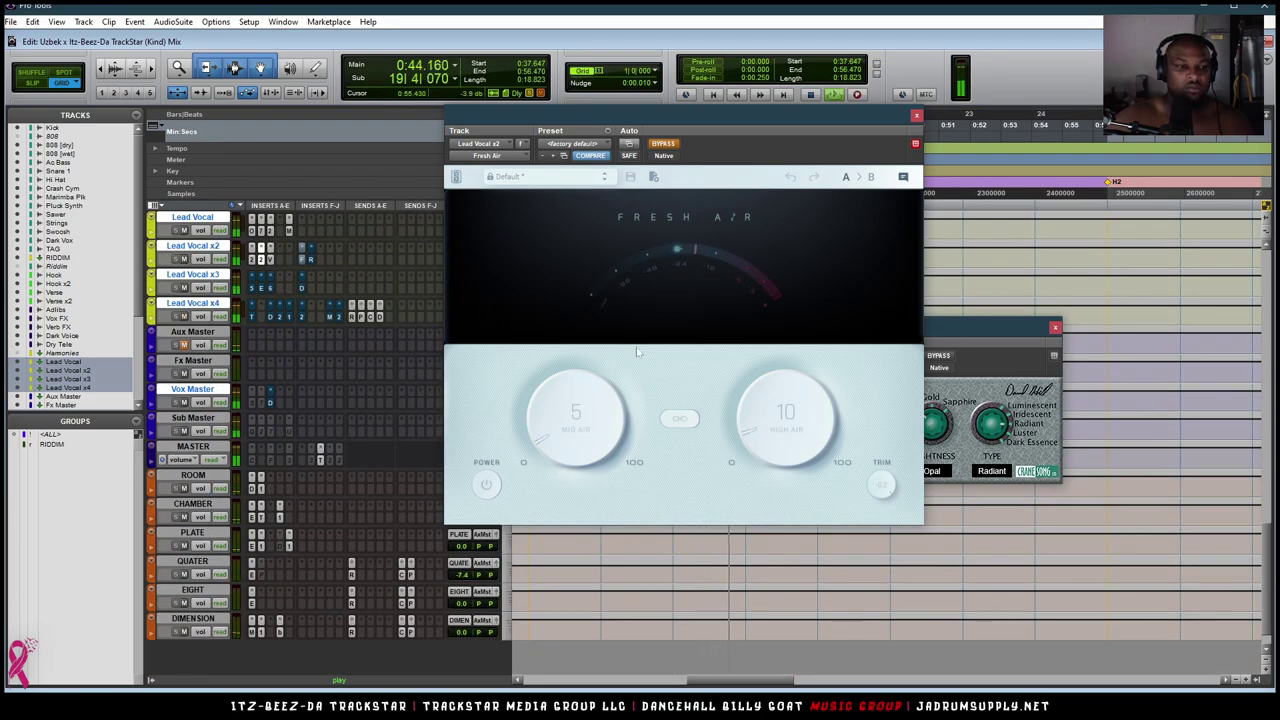
{"action": "scroll", "coordinate": [373, 302], "scroll_direction": "up", "scroll_amount": 1}
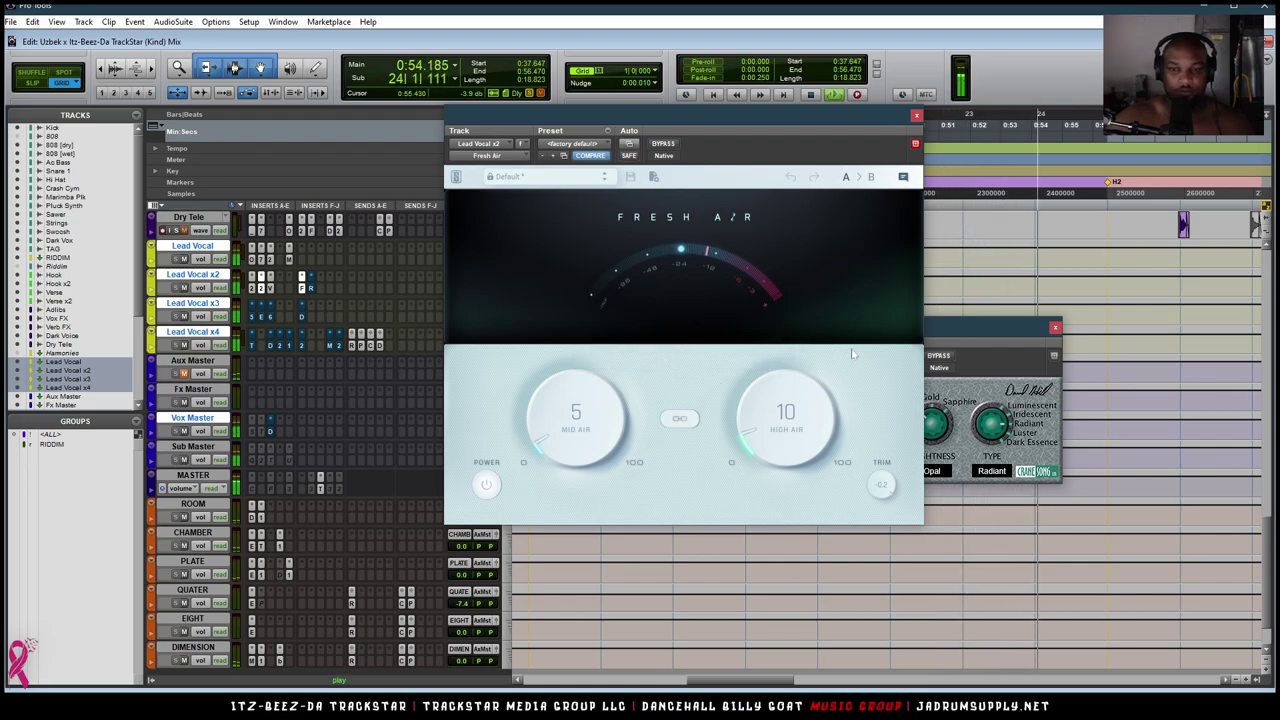
{"action": "key", "text": "space"}
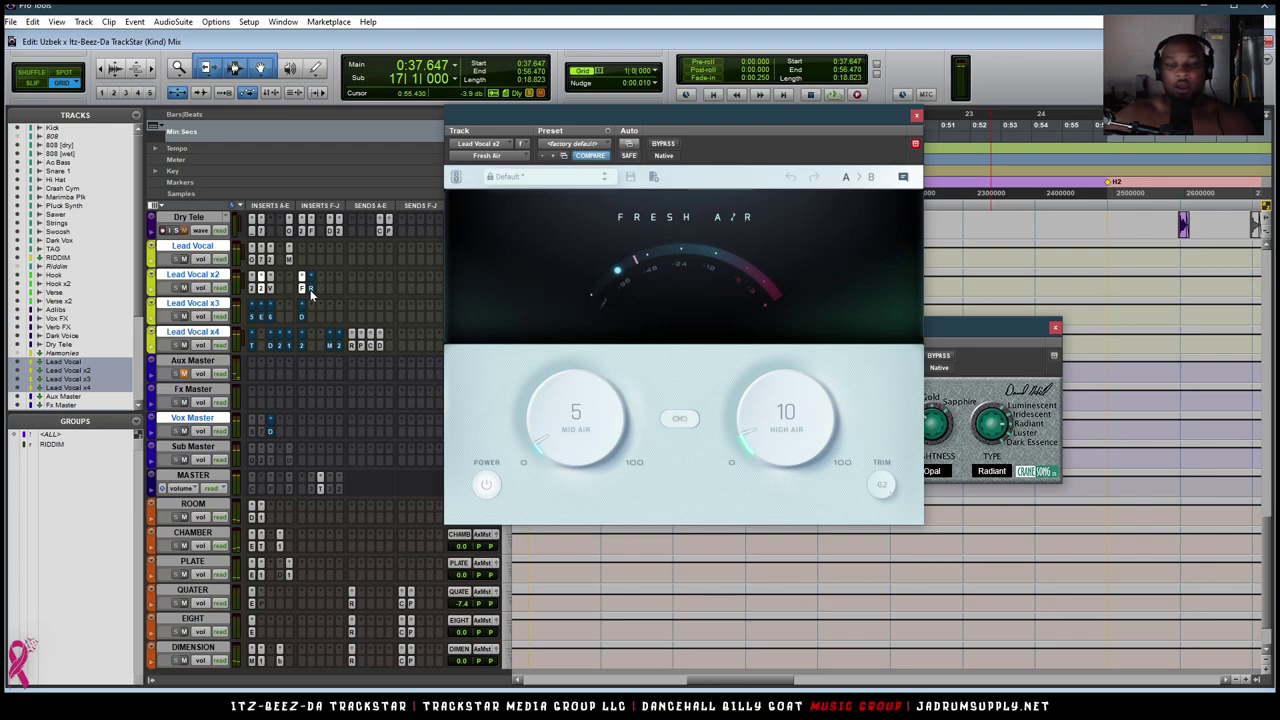
Open the RDeEsser on Lead Vocal x2 and take it out of bypass while auditioning the verse.
{"action": "left_click", "coordinate": [310, 289]}
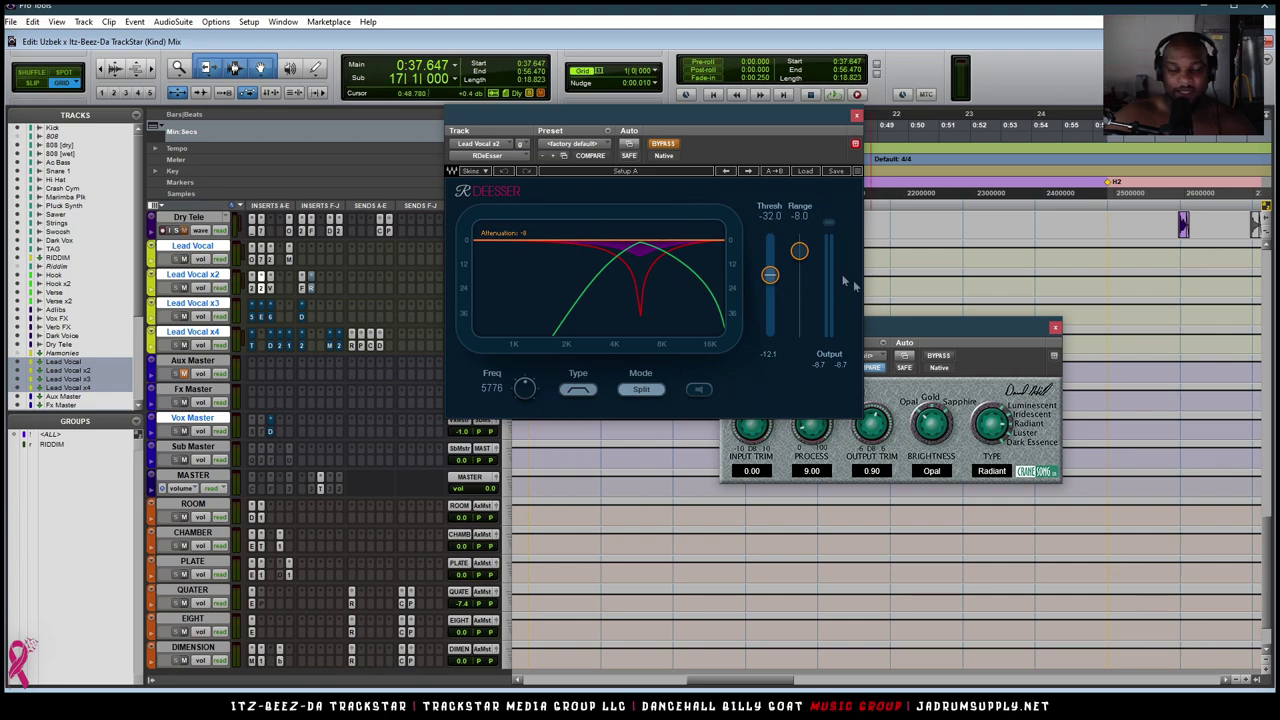
{"action": "key", "text": "space"}
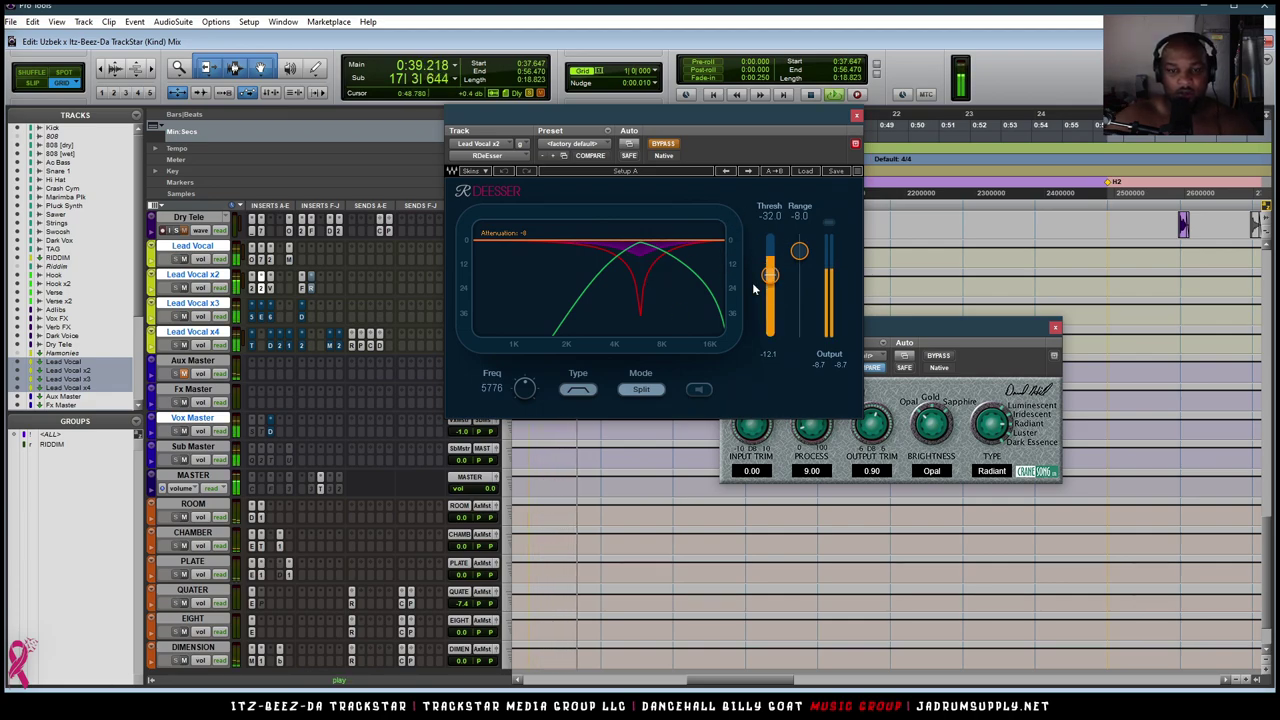
{"action": "left_click", "coordinate": [670, 145]}
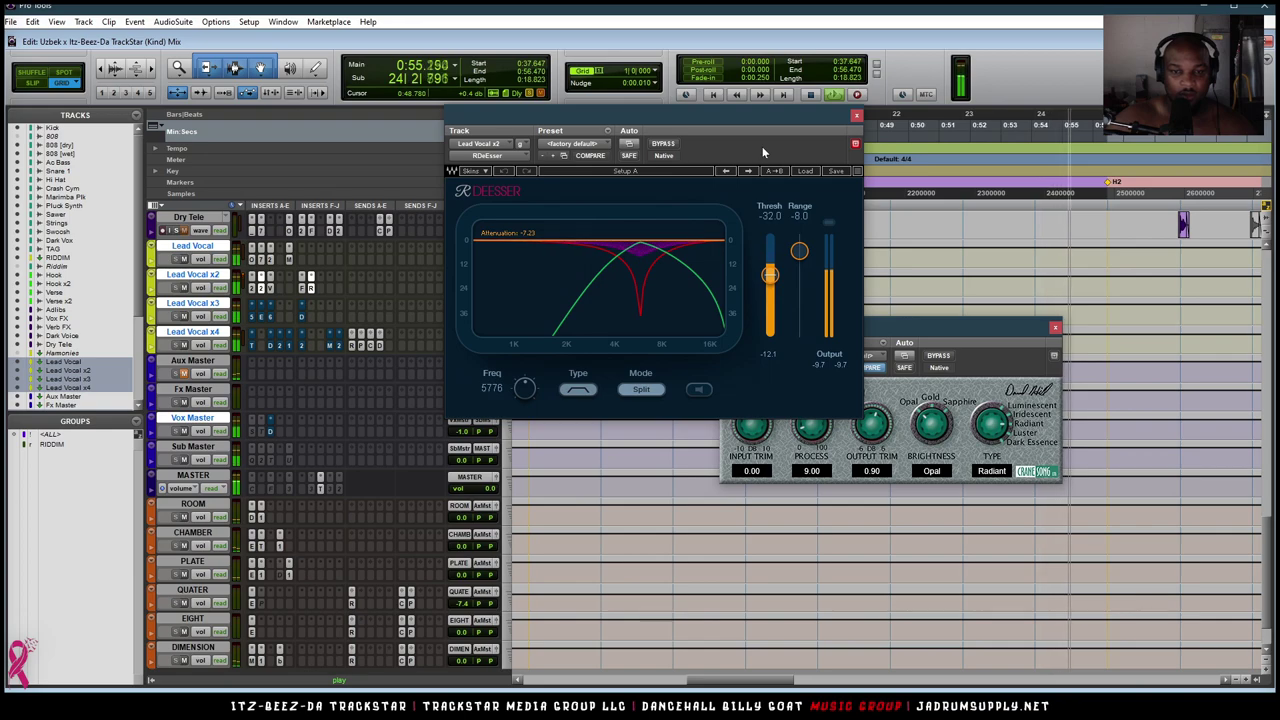
{"action": "key", "text": "space"}
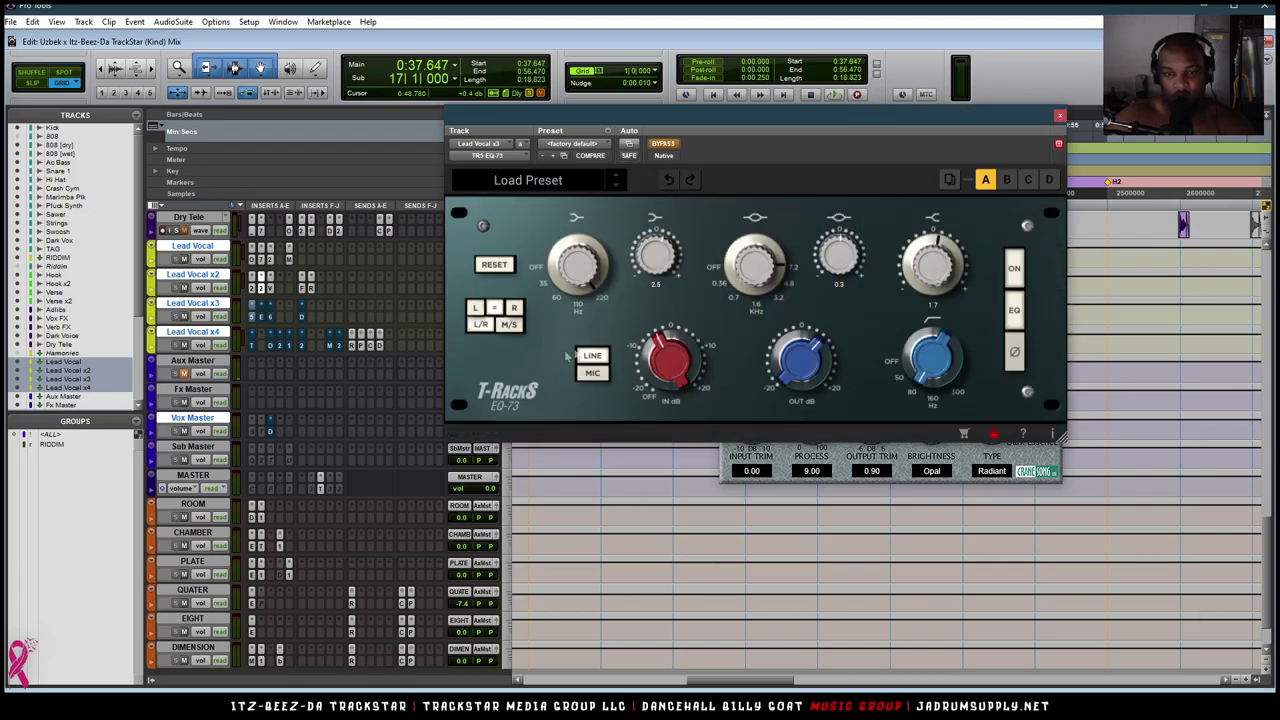
Compare the verse with the T-RackS EQ-73 on Lead Vocal x3 bypassed and active, stop playback and close its window.
{"action": "left_click_drag", "start_coordinate": [748, 122], "coordinate": [728, 150]}
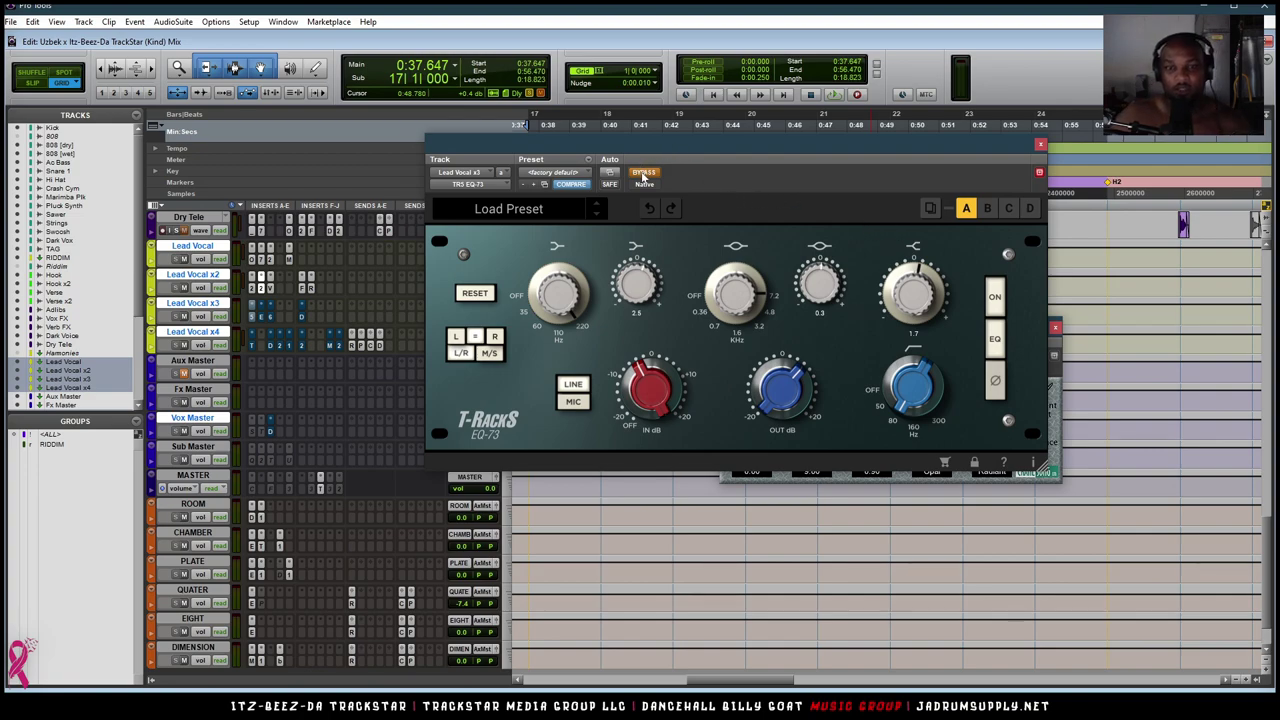
{"action": "key", "text": "space"}
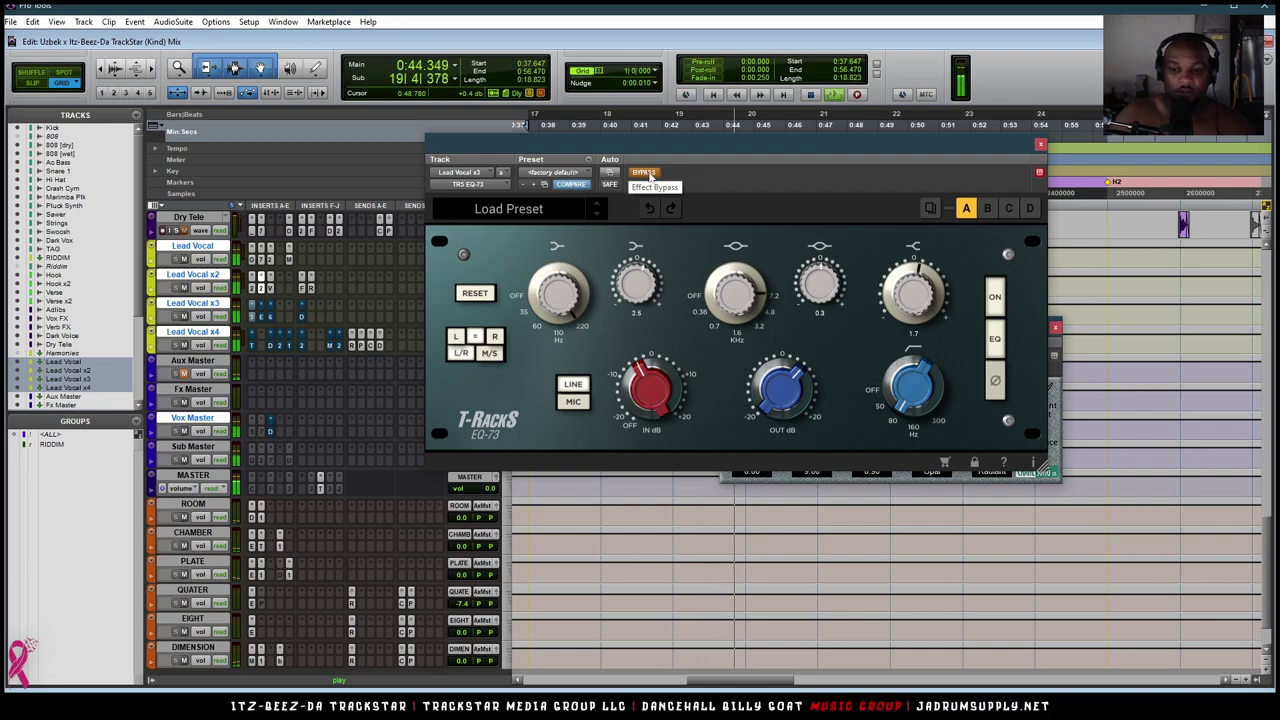
{"action": "left_click", "coordinate": [650, 176]}
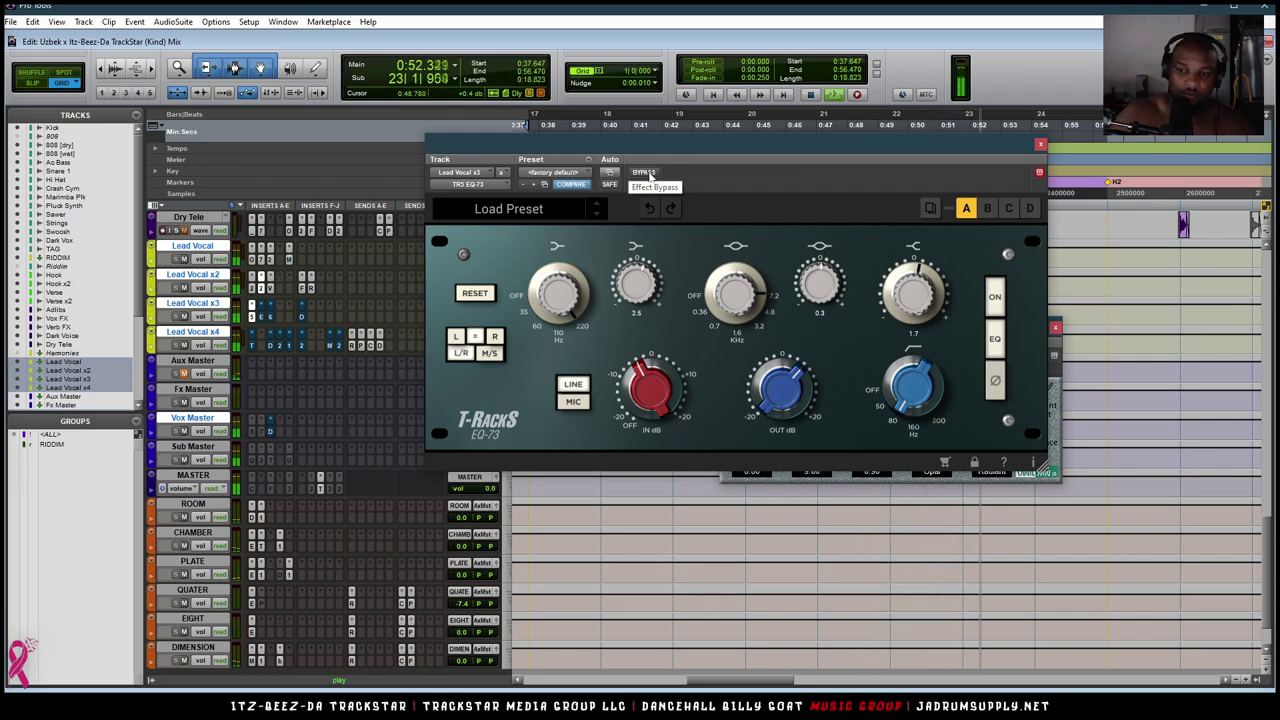
{"action": "left_click", "coordinate": [645, 173]}
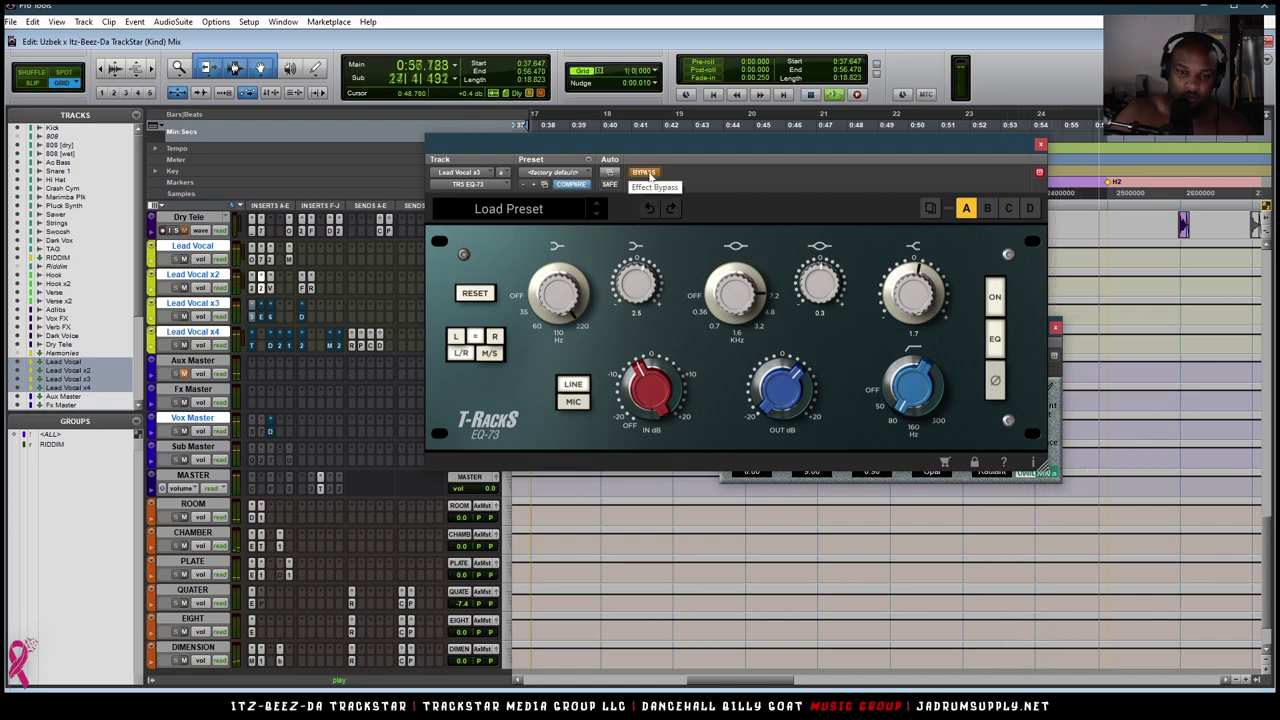
{"action": "key", "text": "space"}
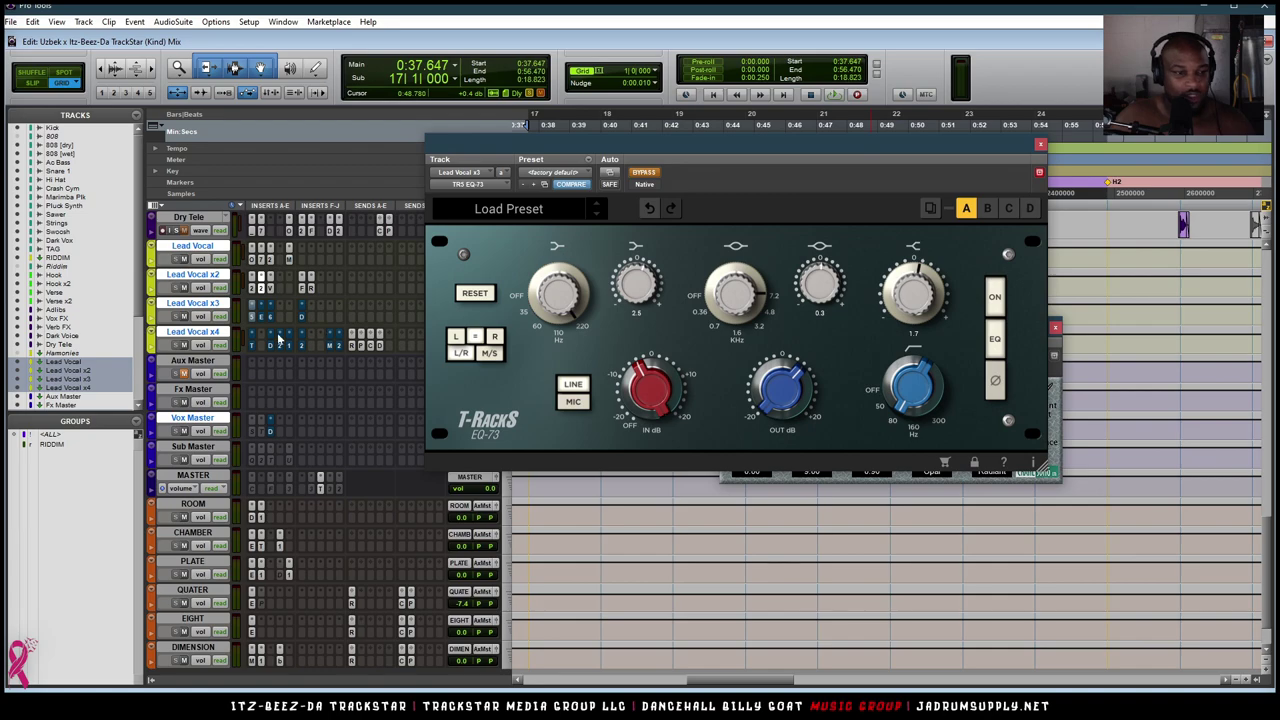
{"action": "left_click", "coordinate": [248, 316]}
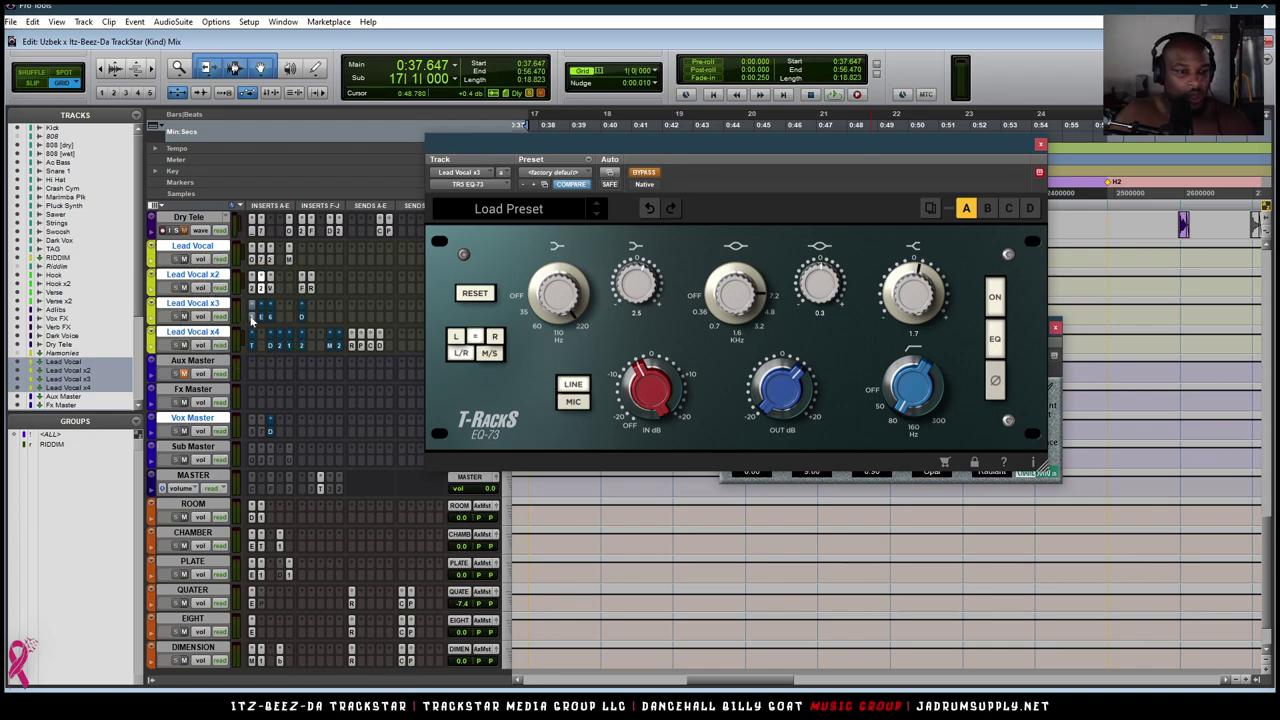
Open the UAD Pultec EQP-1A Legacy on Lead Vocal x3 and compare the verse with it active and bypassed.
{"action": "left_click", "coordinate": [259, 316]}
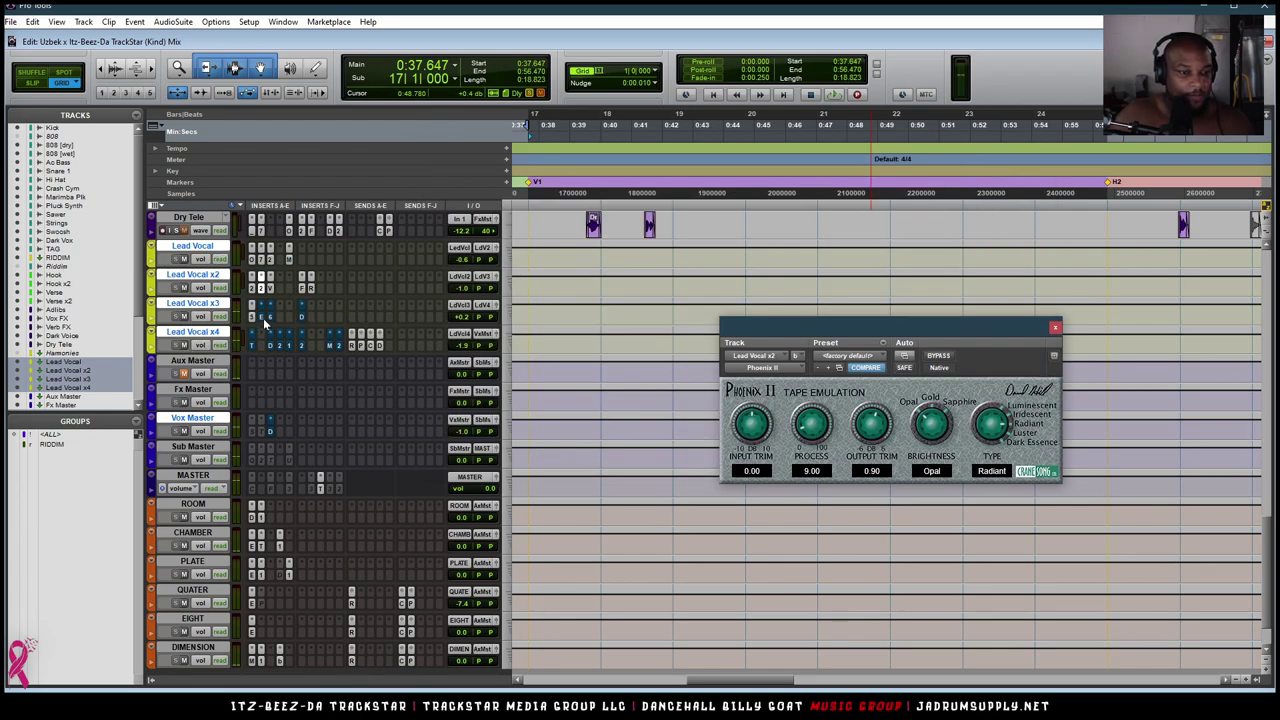
{"action": "left_click_drag", "start_coordinate": [752, 148], "coordinate": [847, 254]}
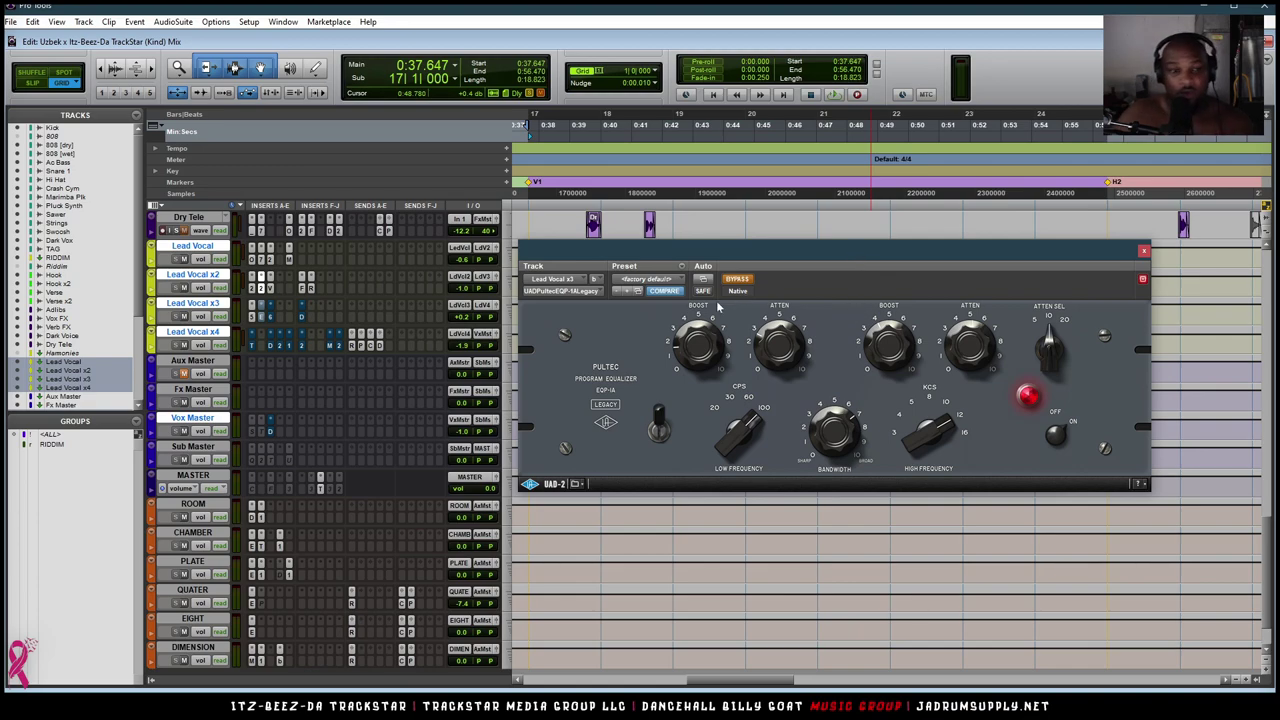
{"action": "left_click", "coordinate": [740, 281]}
{"action": "key", "text": "space"}
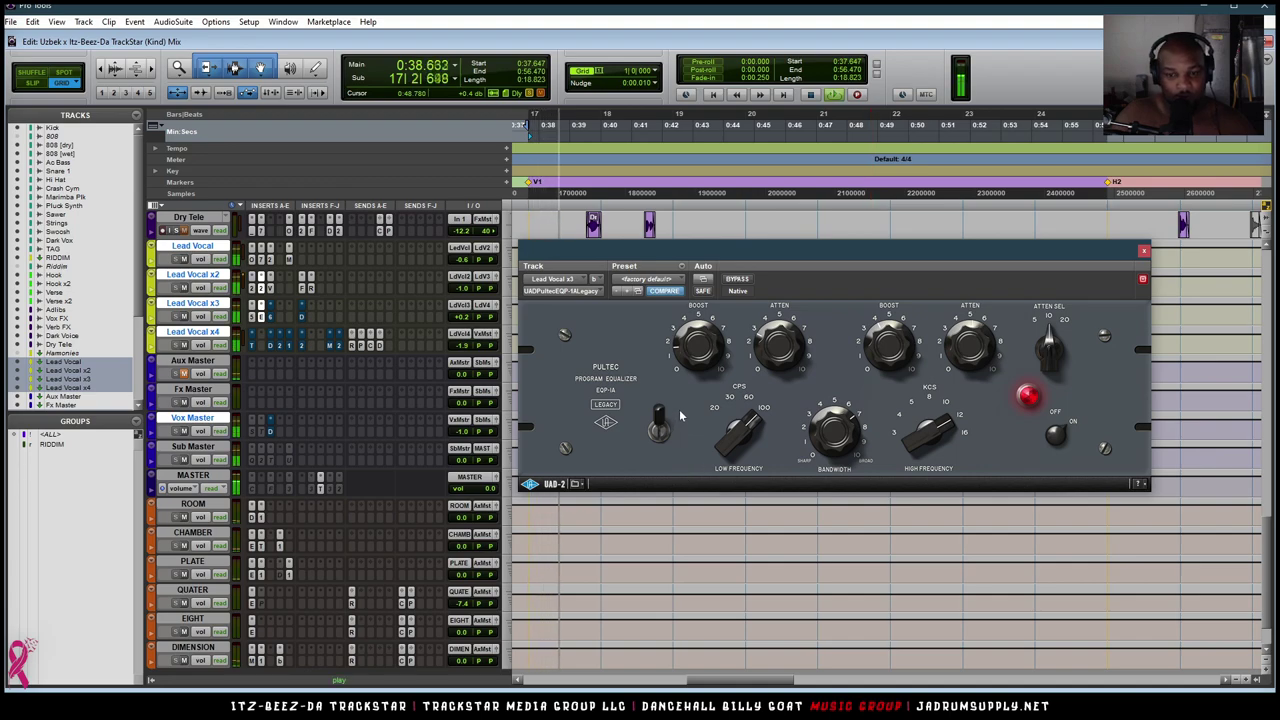
{"action": "left_click", "coordinate": [740, 281]}
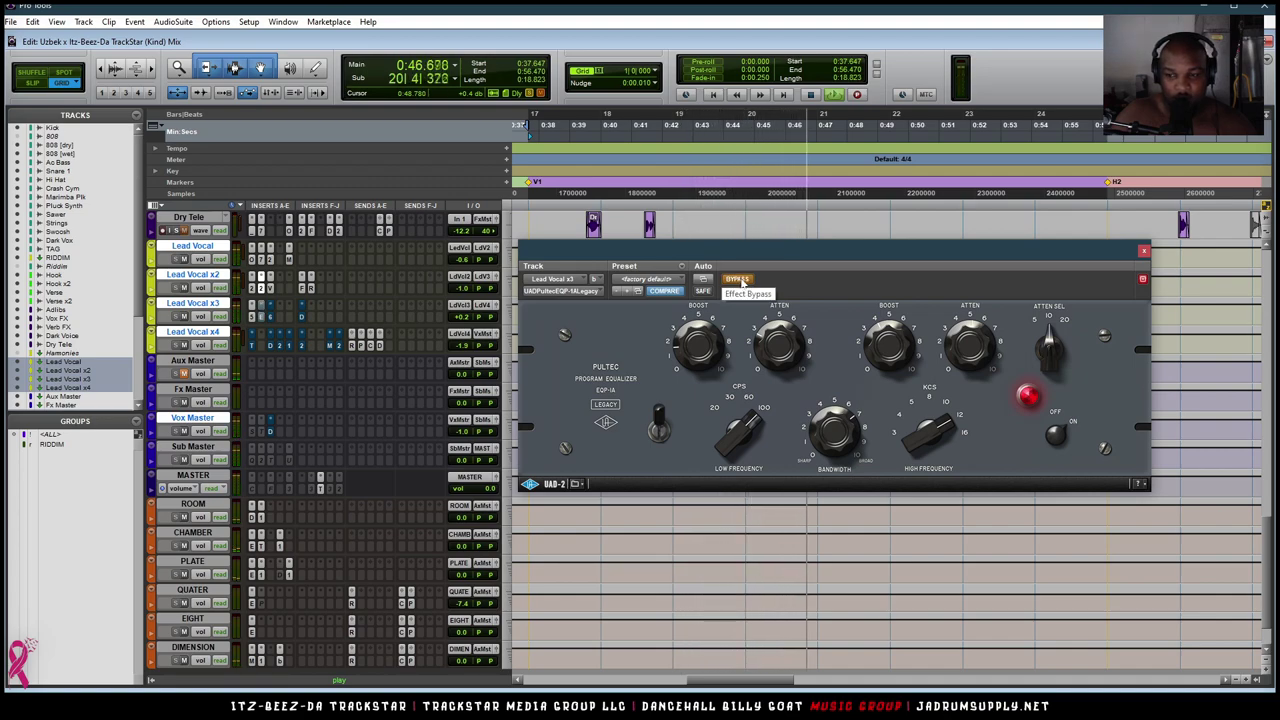
{"action": "key", "text": "space"}
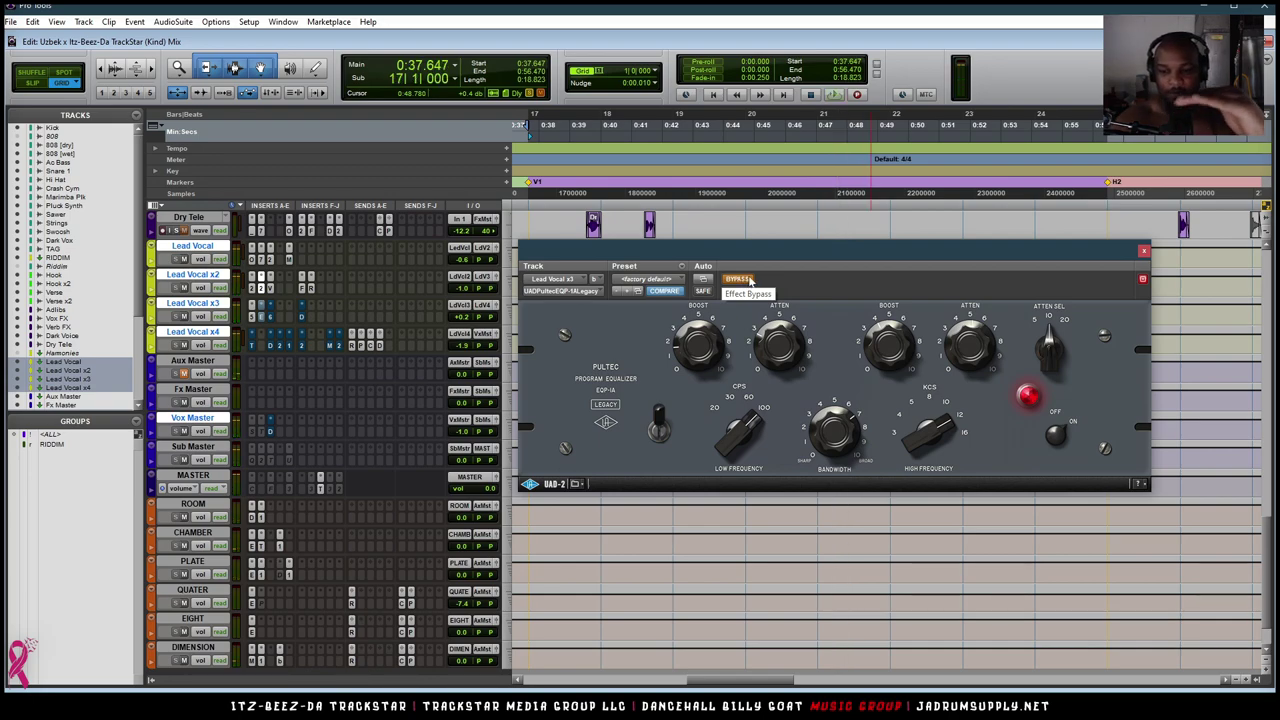
{"action": "key", "text": "space"}
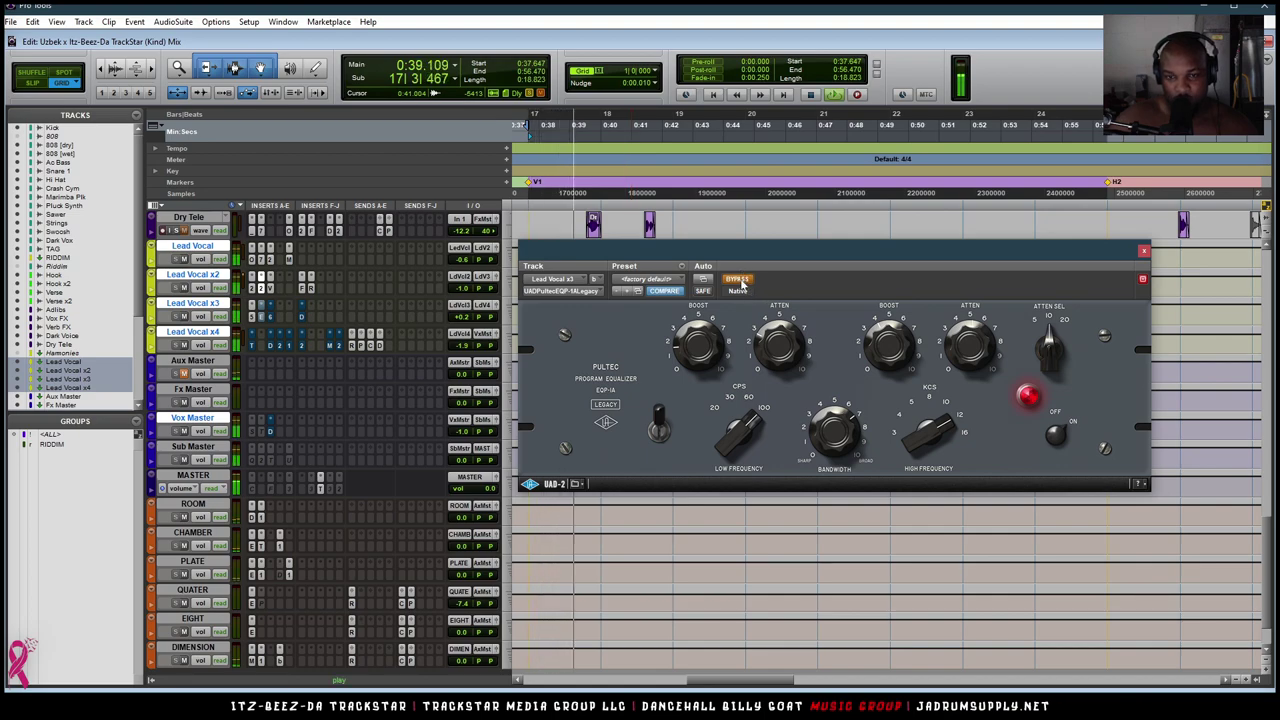
{"action": "key", "text": "space"}
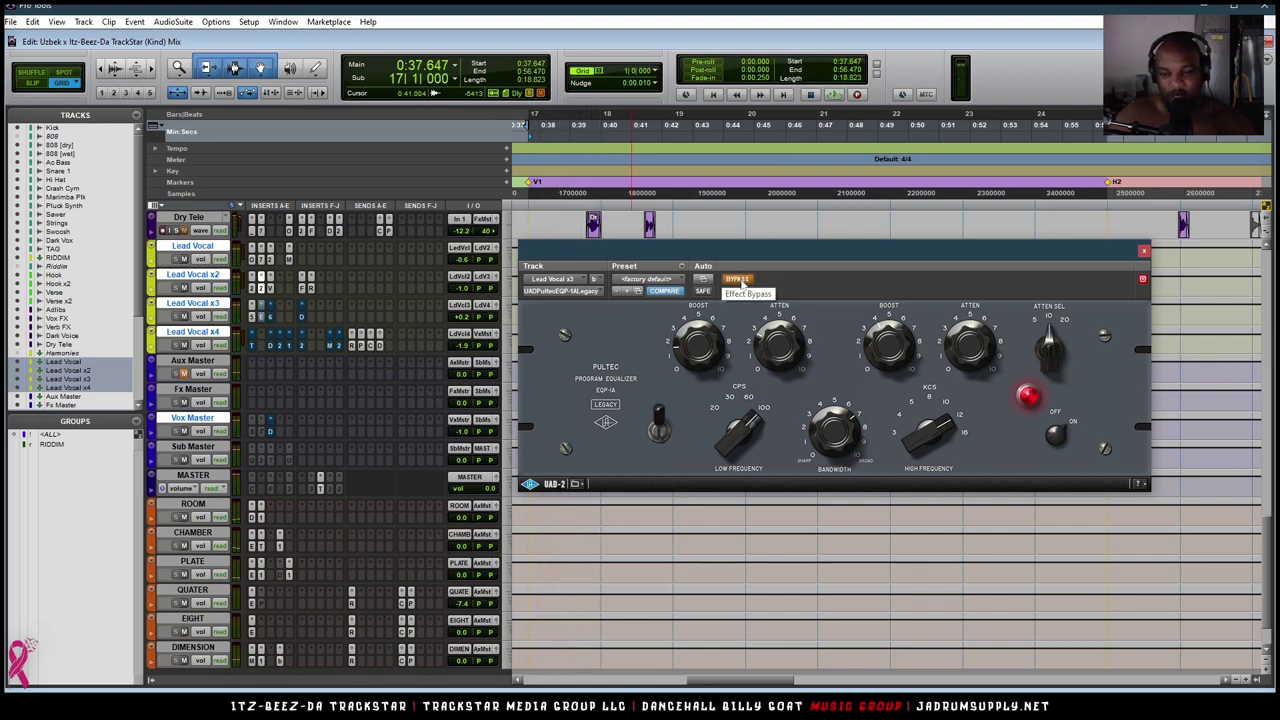
Play the verse with the Pultec EQP-1A Legacy bypassed, take it out of bypass and play the same passage again.
{"action": "key", "text": "space"}
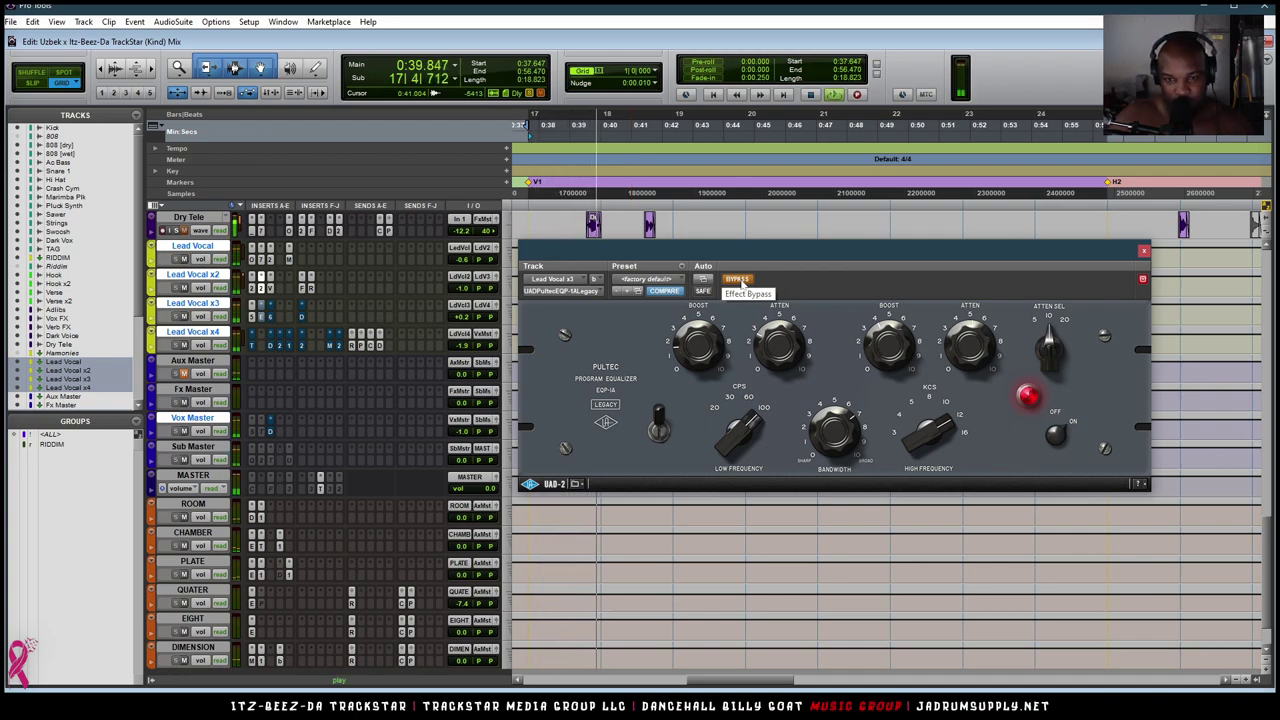
{"action": "key", "text": "space"}
{"action": "left_click", "coordinate": [738, 280]}
{"action": "key", "text": "space"}
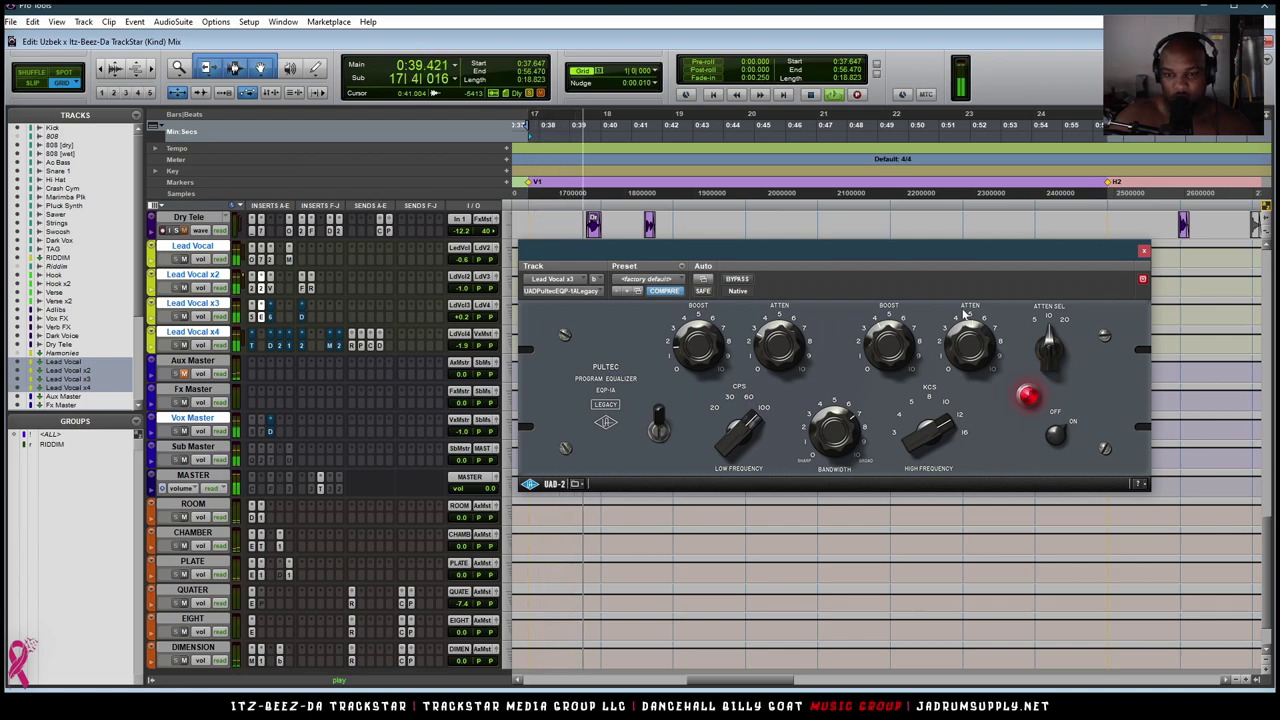
{"action": "key", "text": "space"}
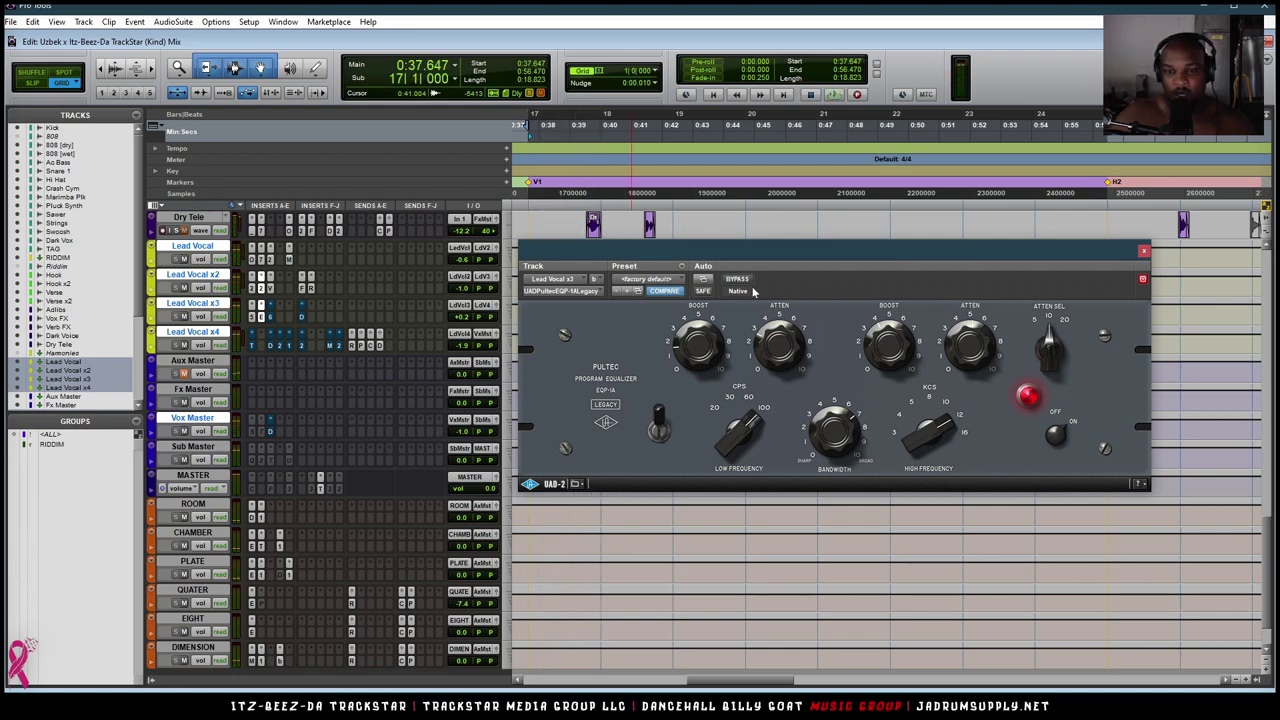
Repeat the Pultec comparison on Lead Vocal x3, playing the verse bypassed first and active second, and stop playback.
{"action": "key", "text": "space"}
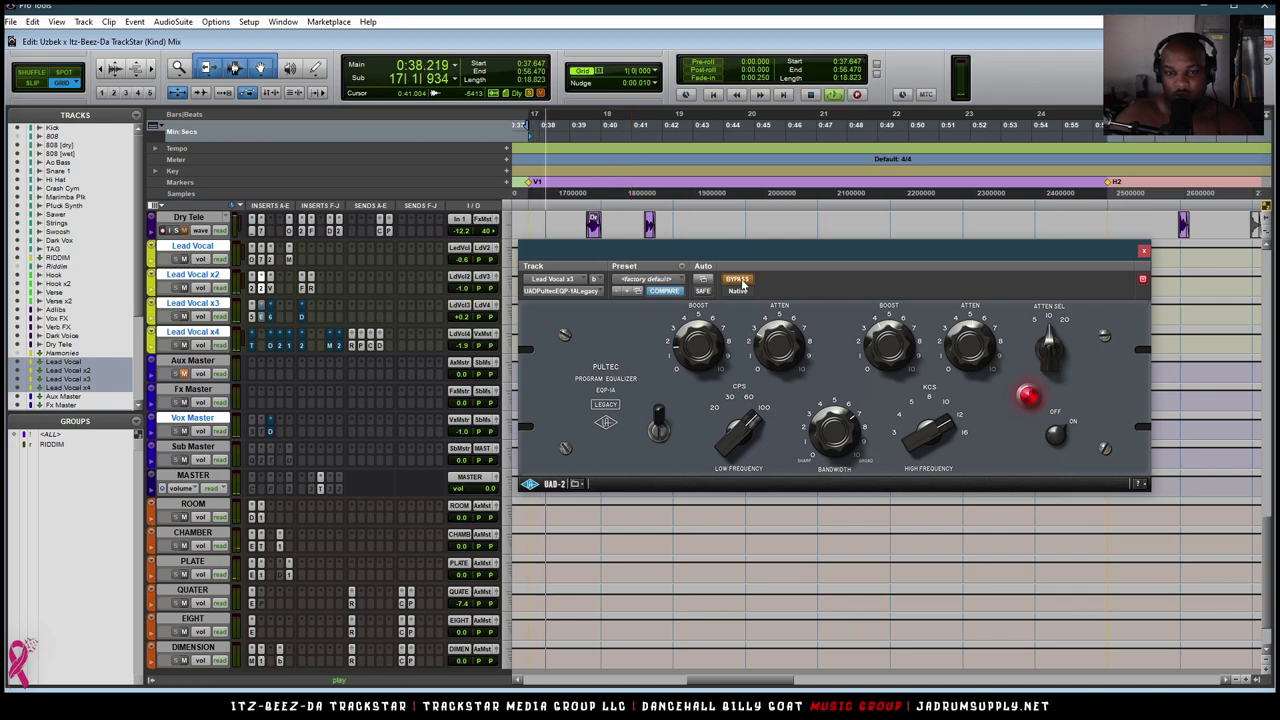
{"action": "left_click", "coordinate": [740, 281]}
{"action": "key", "text": "space"}
{"action": "left_click", "coordinate": [741, 281]}
{"action": "key", "text": "space"}
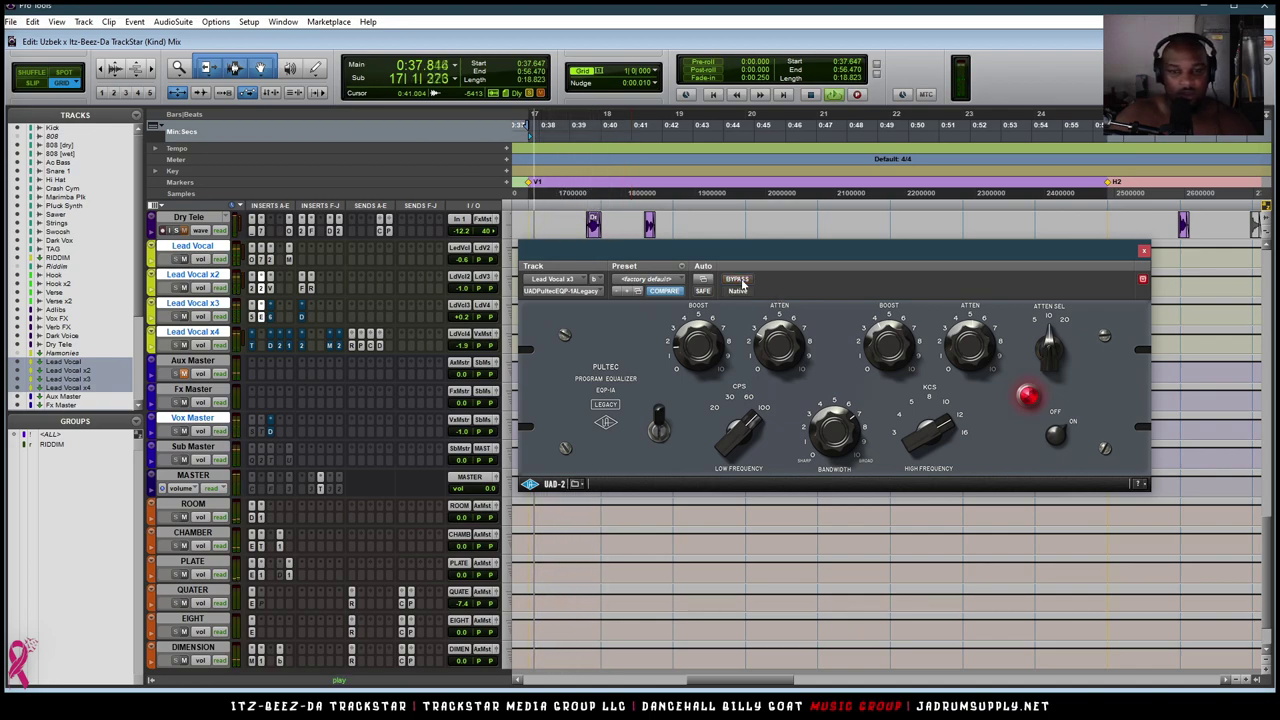
{"action": "key", "text": "space"}
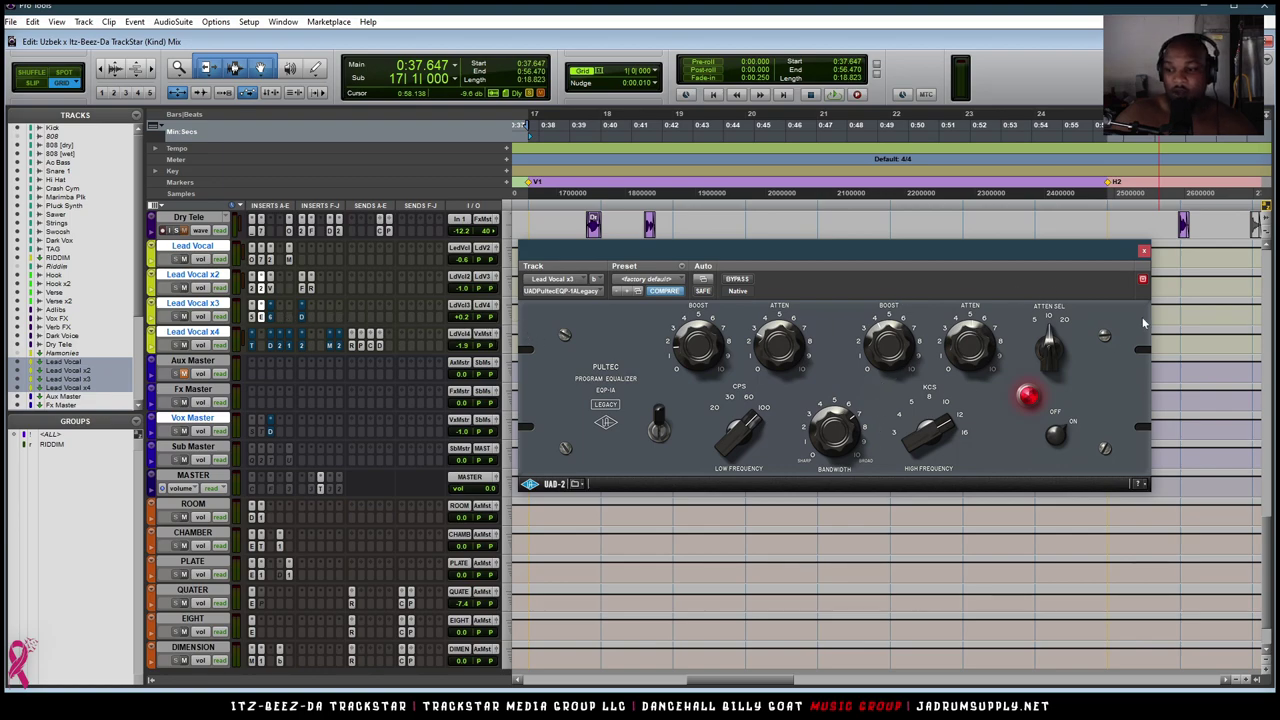
Close the Pultec and Phoenix II windows and open the REQ 6 on Lead Vocal x3 in full view.
{"action": "left_click", "coordinate": [1144, 251]}
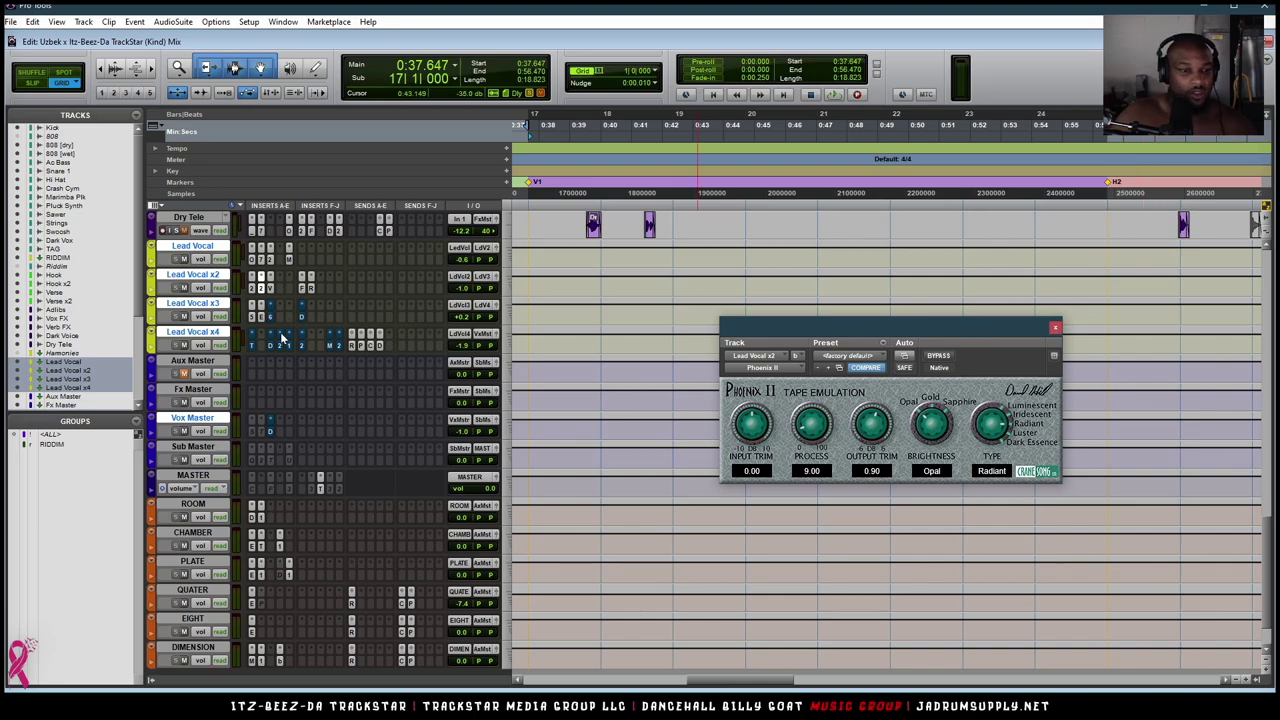
{"action": "key", "text": "ctrl+w"}
{"action": "left_click", "coordinate": [271, 318]}
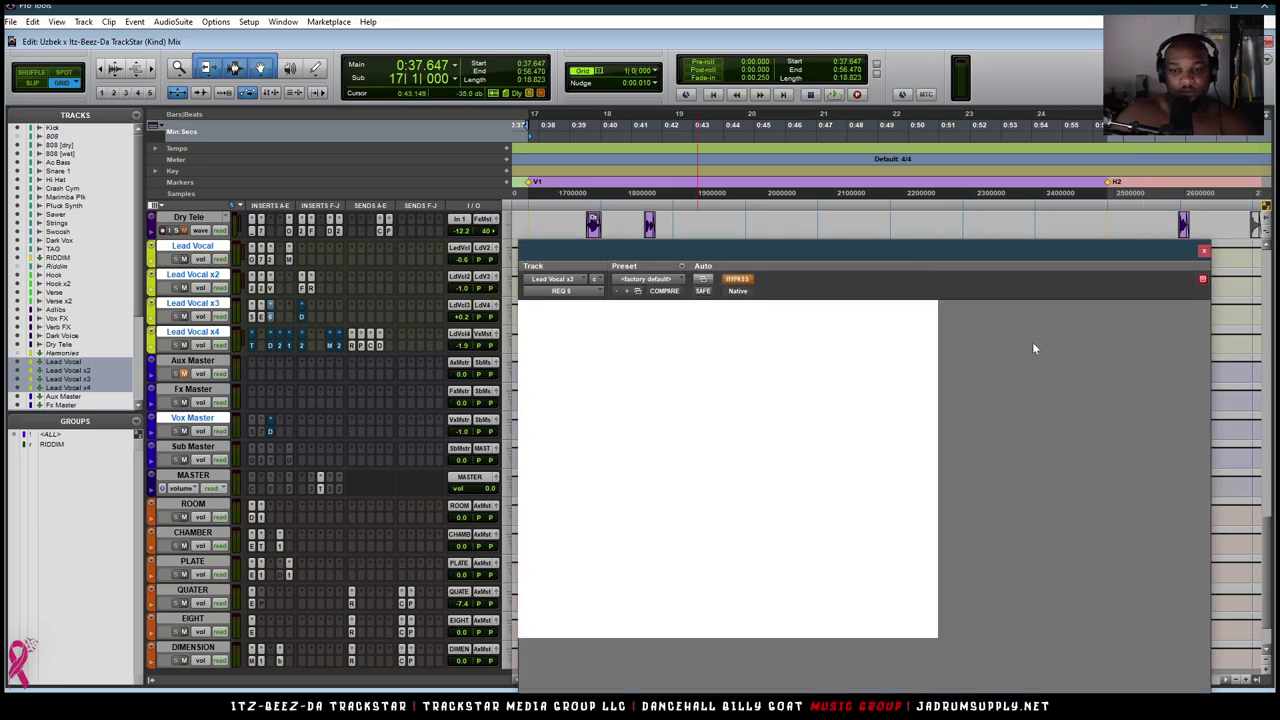
{"action": "left_click_drag", "start_coordinate": [846, 268], "coordinate": [819, 179]}
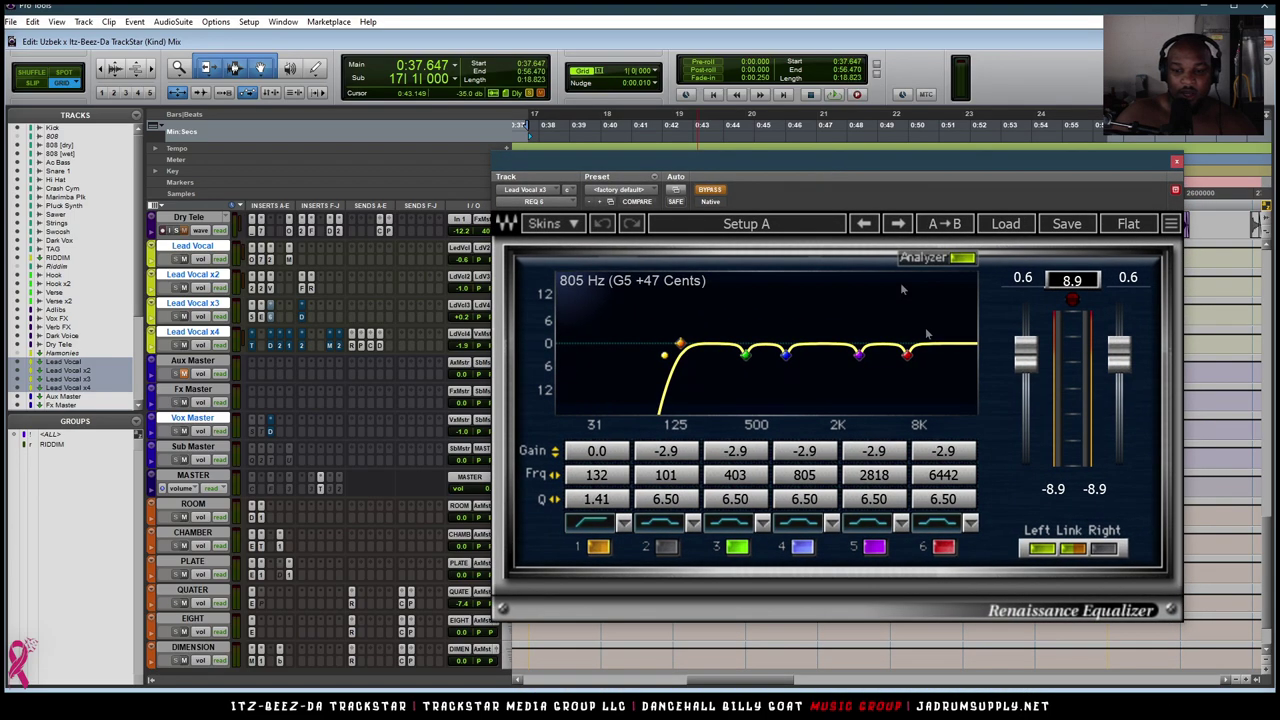
Raise the gain of REQ 6 bands 3 to 6 to 15.0, and take the EQ out of bypass while the verse plays.
{"action": "left_click_drag", "start_coordinate": [714, 385], "coordinate": [948, 311]}
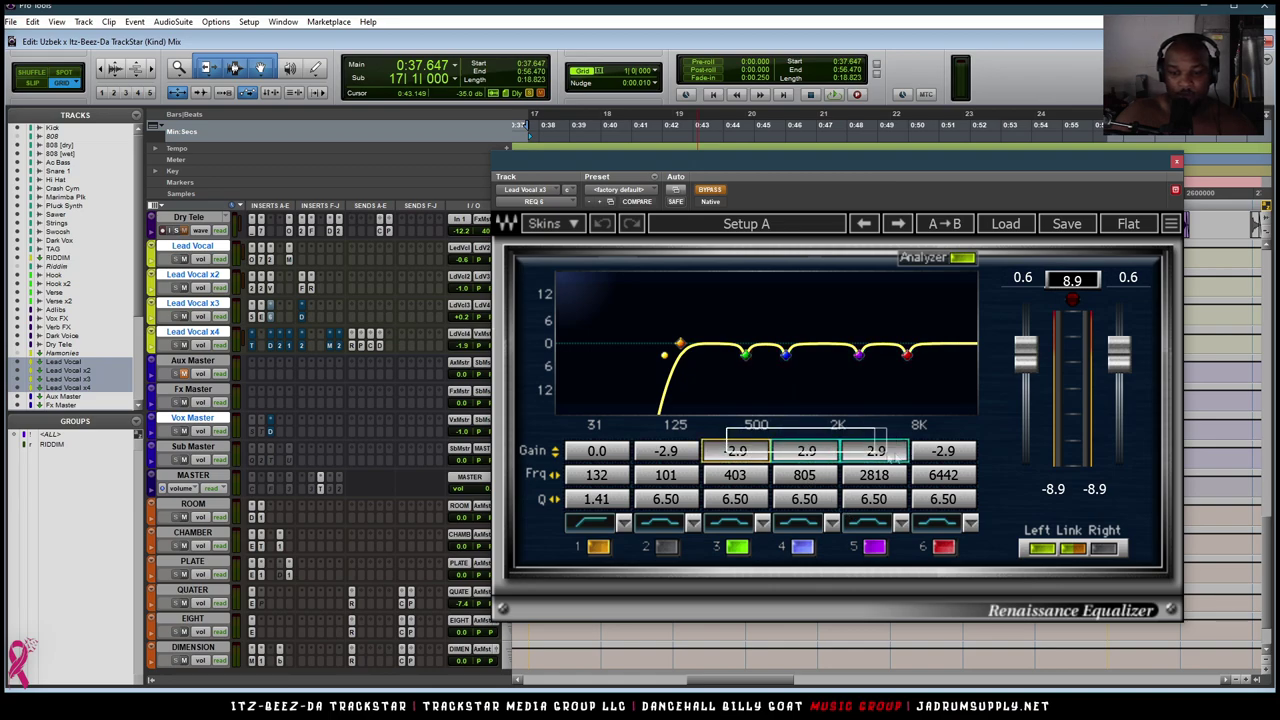
{"action": "left_click_drag", "start_coordinate": [735, 451], "coordinate": [957, 472]}
{"action": "key", "text": "space"}
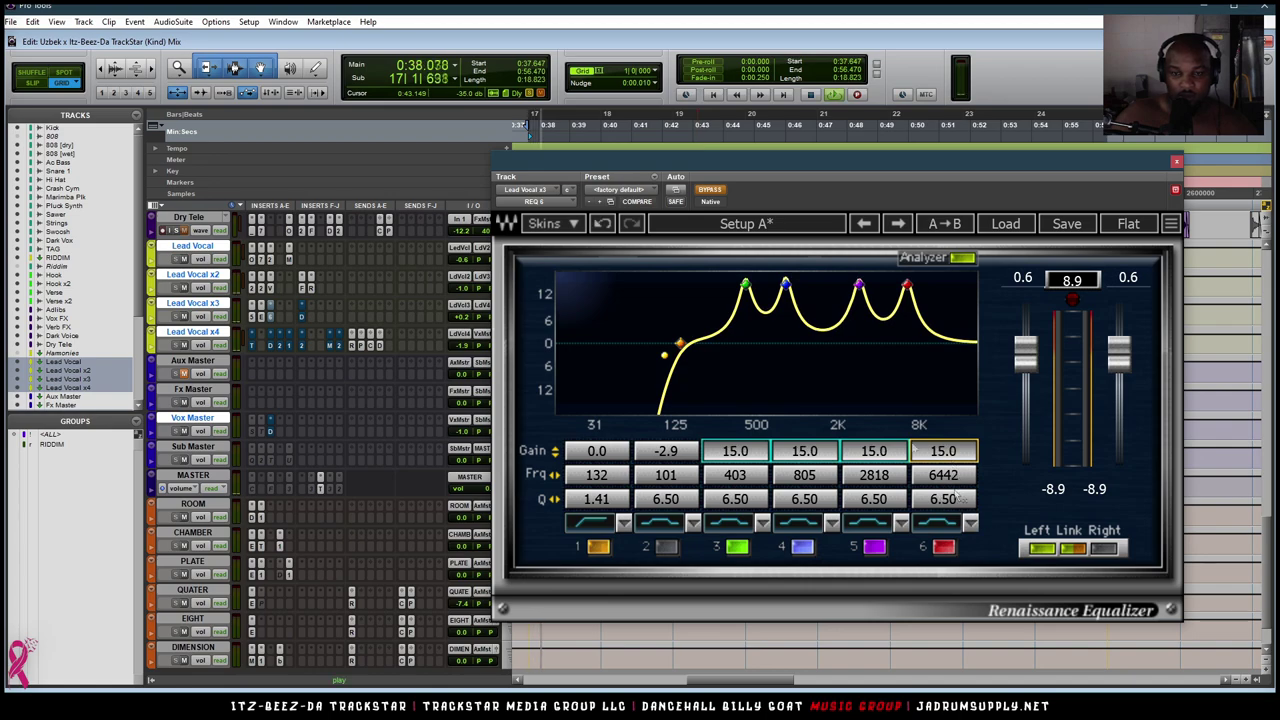
{"action": "left_click", "coordinate": [712, 190]}
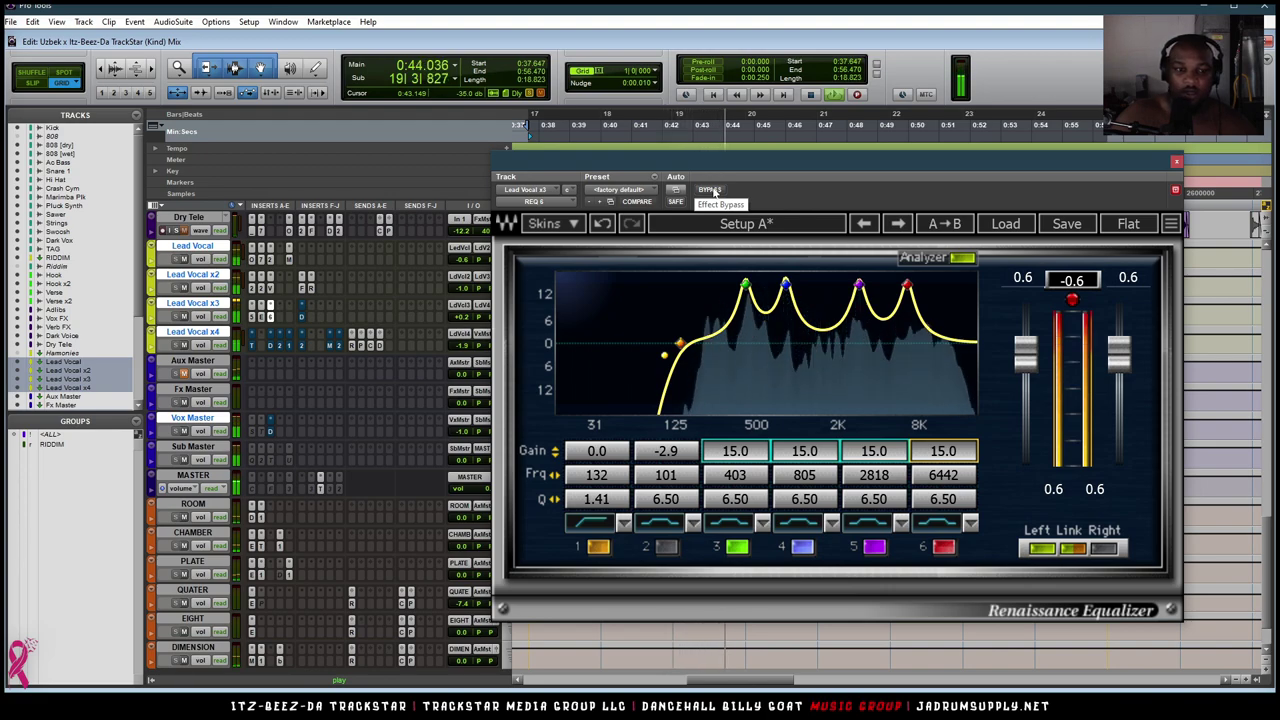
{"action": "key", "text": "space"}
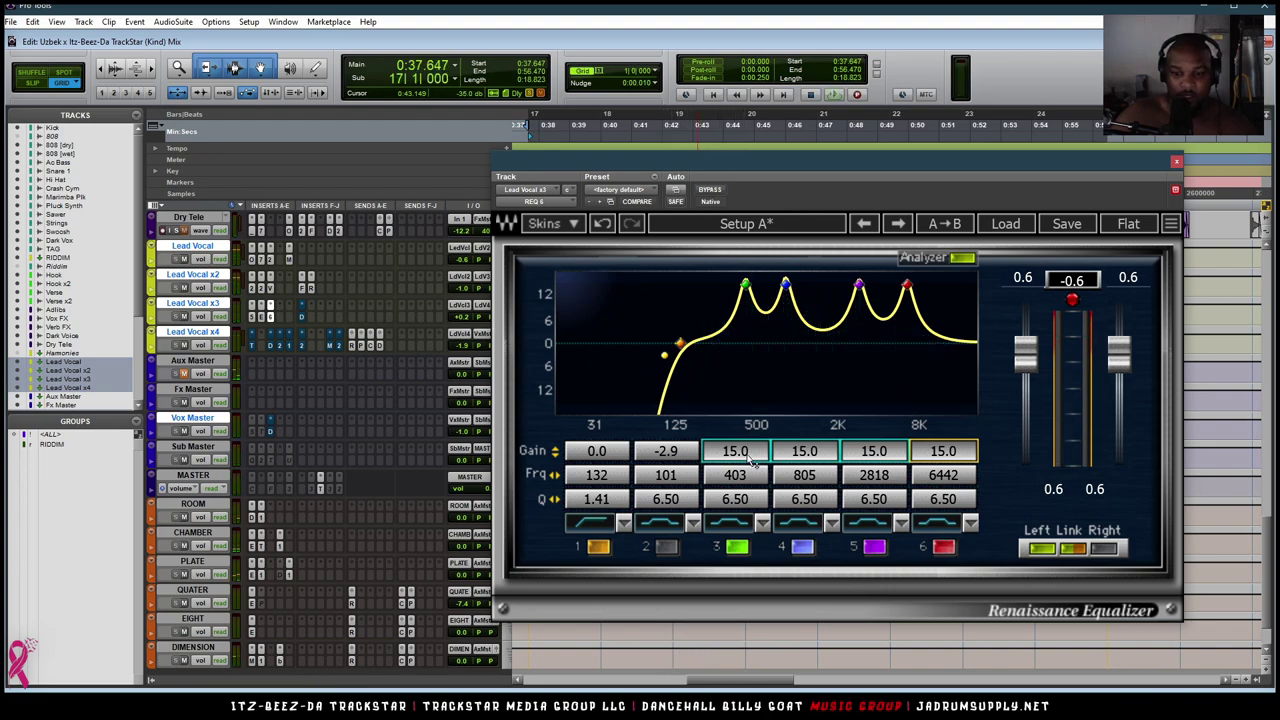
Undo the gain boost on the REQ 6 bands and audition the verse with the original EQ curve active.
{"action": "left_click", "coordinate": [602, 224]}
{"action": "key", "text": "space"}
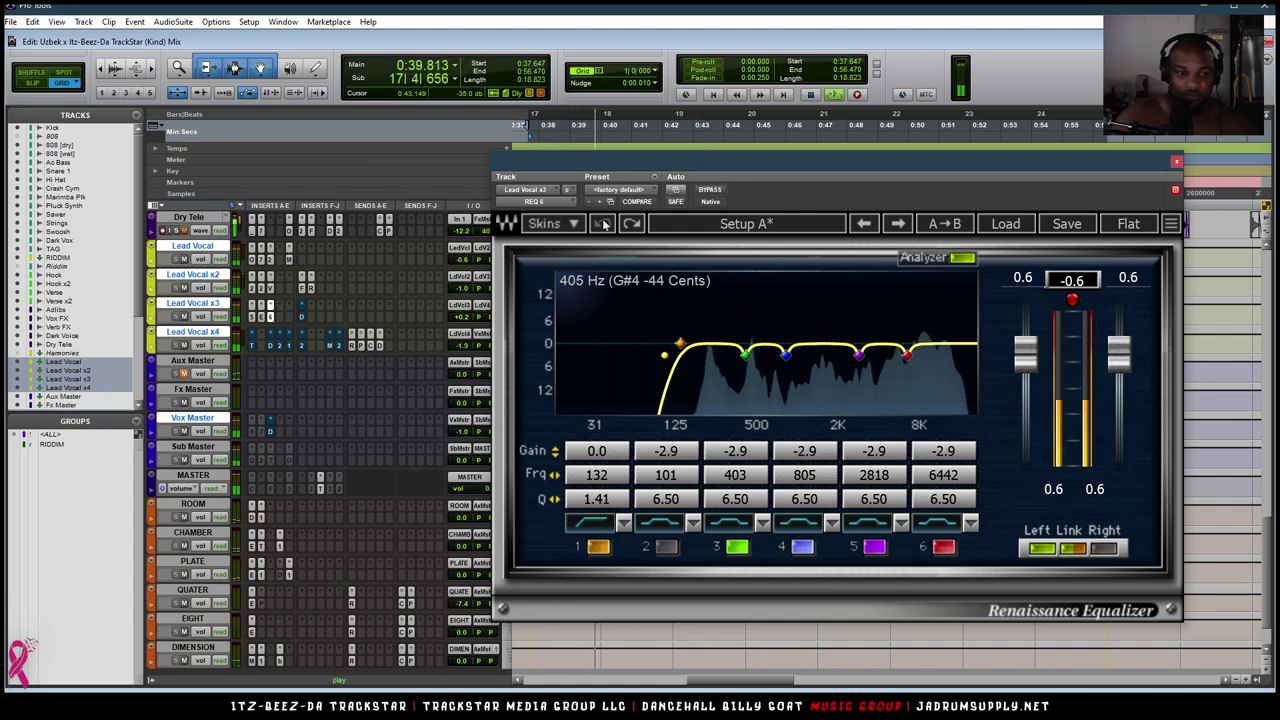
{"action": "key", "text": "space"}
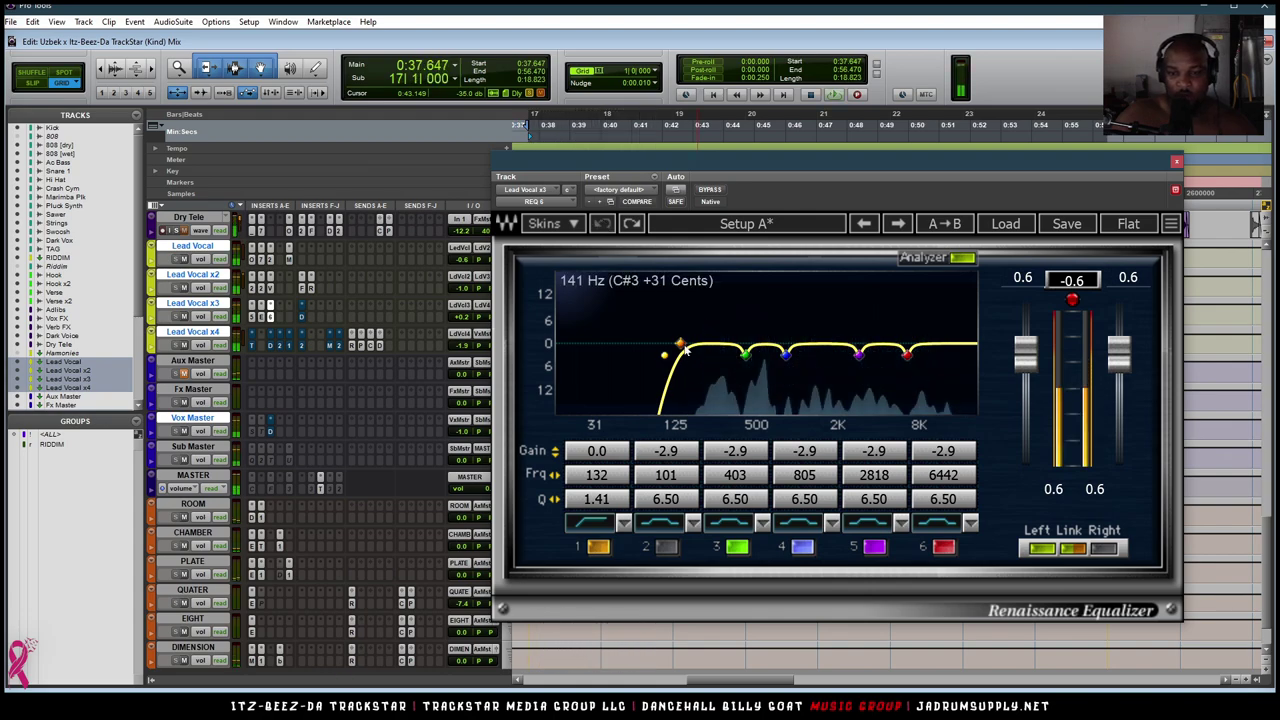
{"action": "key", "text": "space"}
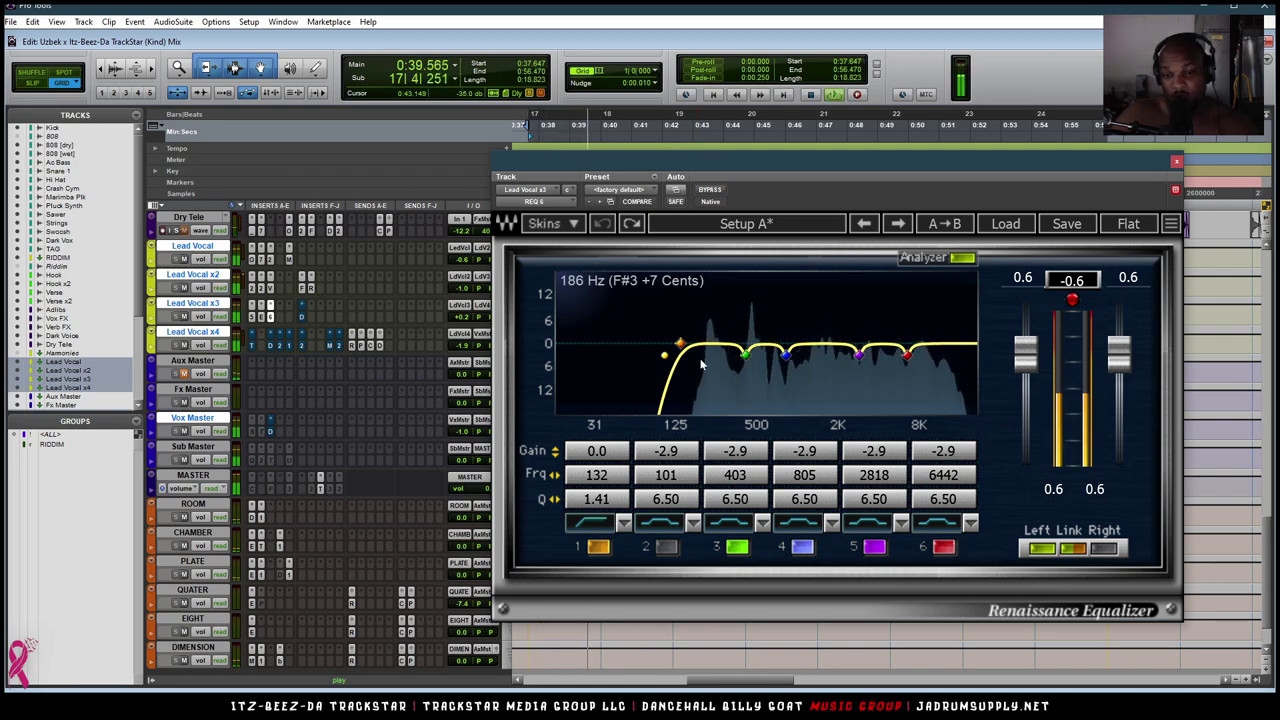
{"action": "key", "text": "space"}
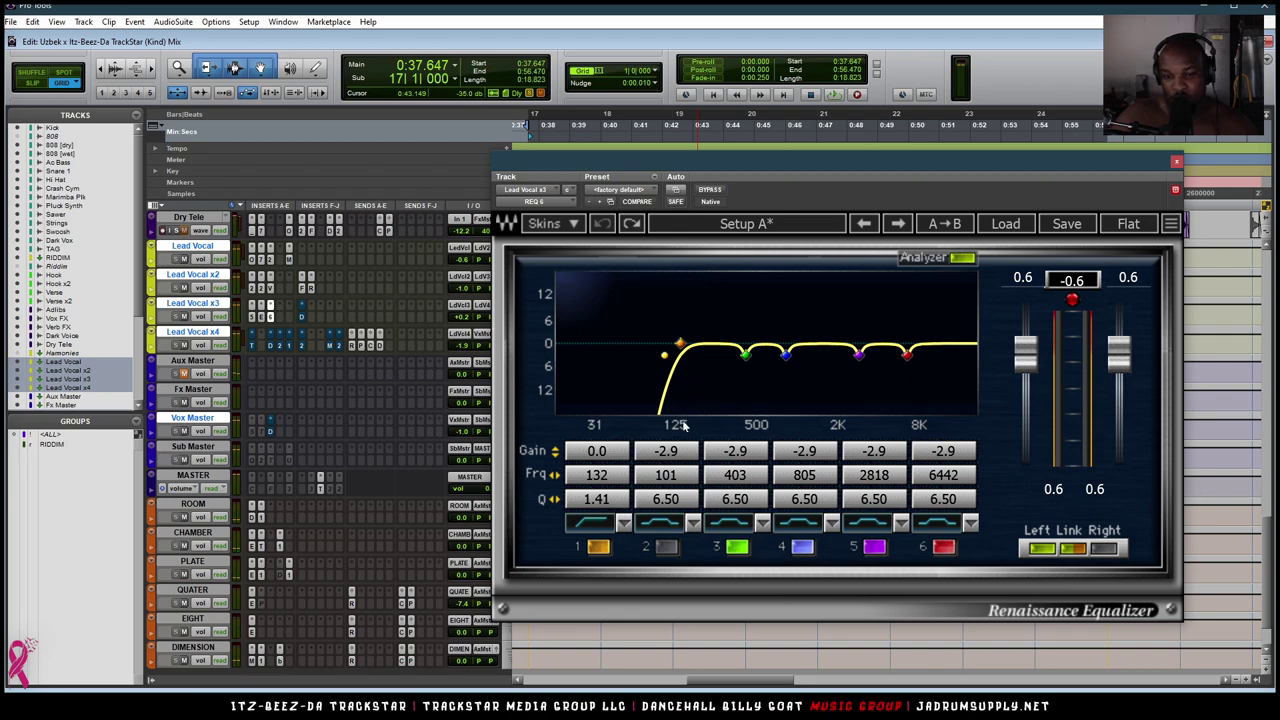
{"action": "key", "text": "space"}
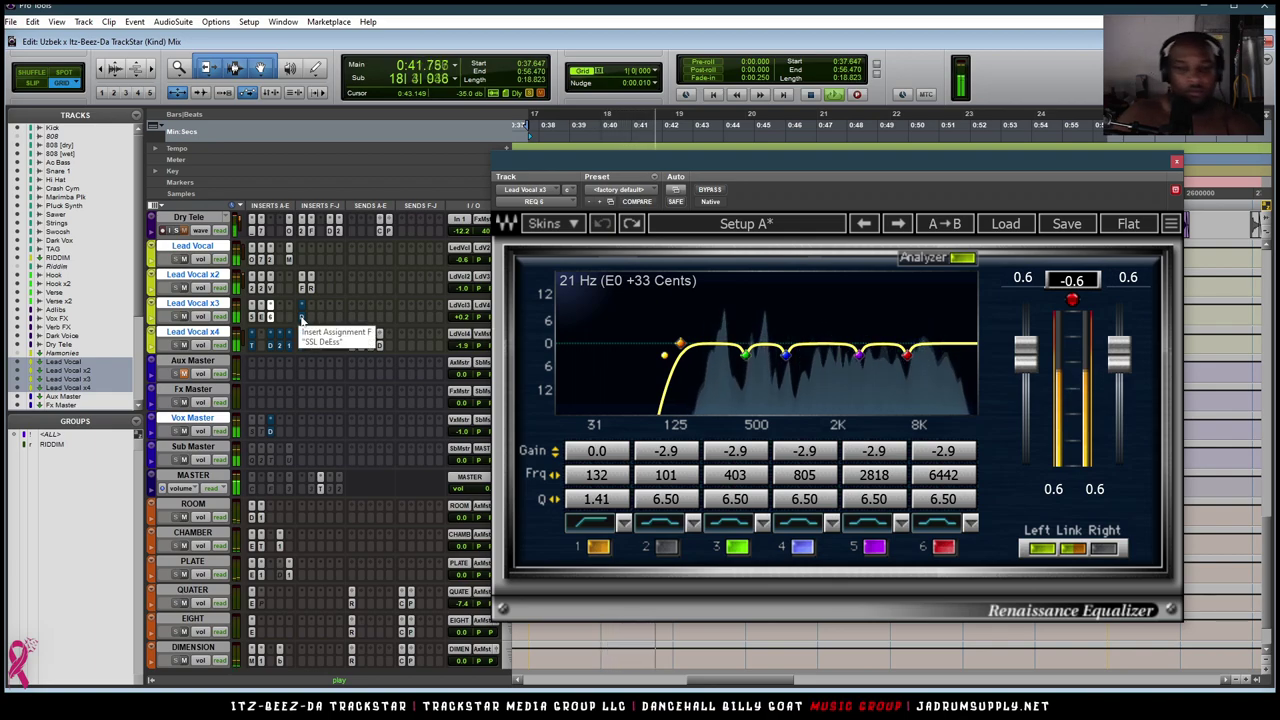
{"action": "key", "text": "space"}
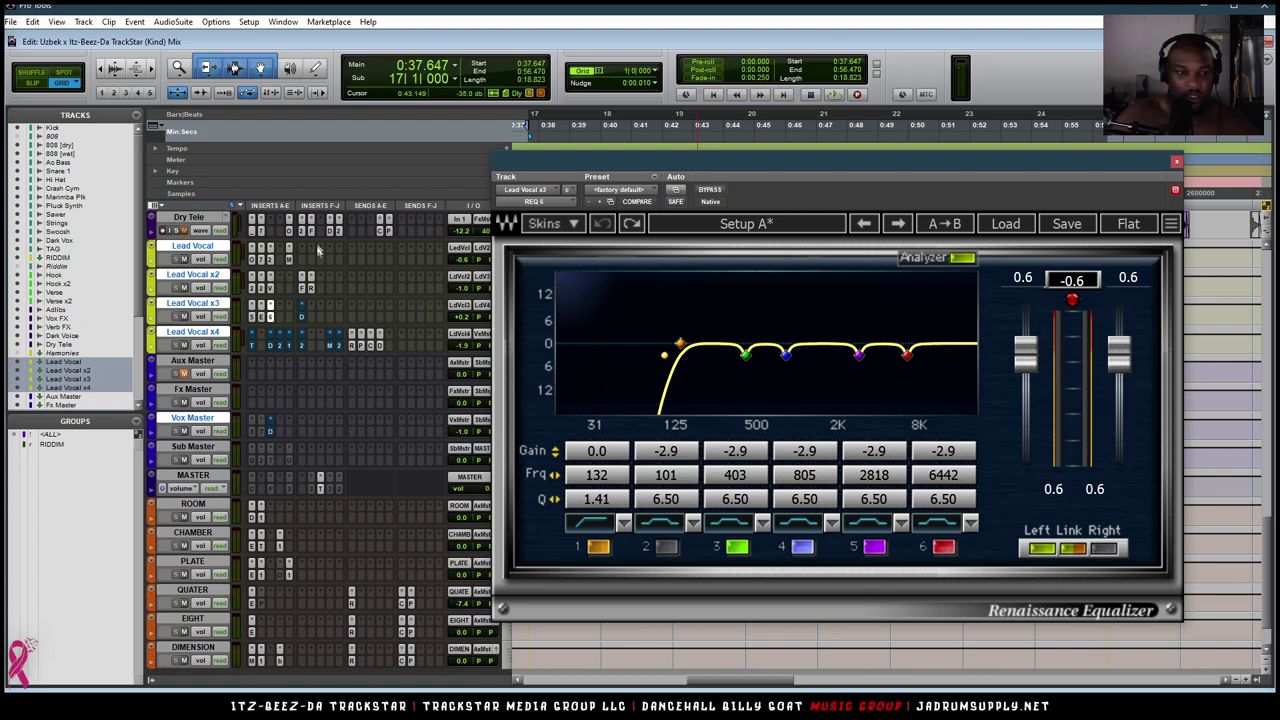
Replace the REQ 6 window with the SSL DeEss on Lead Vocal x3 and take the de-esser out of bypass.
{"action": "left_click", "coordinate": [300, 318]}
{"action": "left_click", "coordinate": [300, 318]}
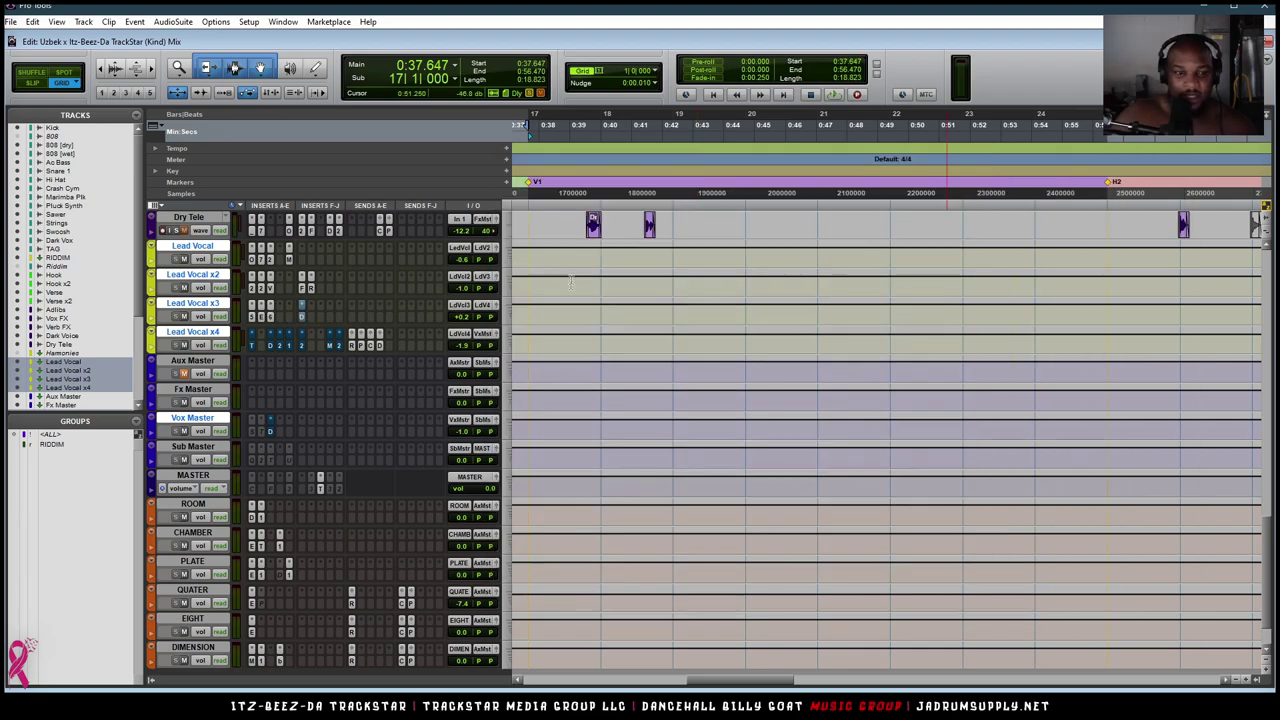
{"action": "left_click", "coordinate": [300, 318]}
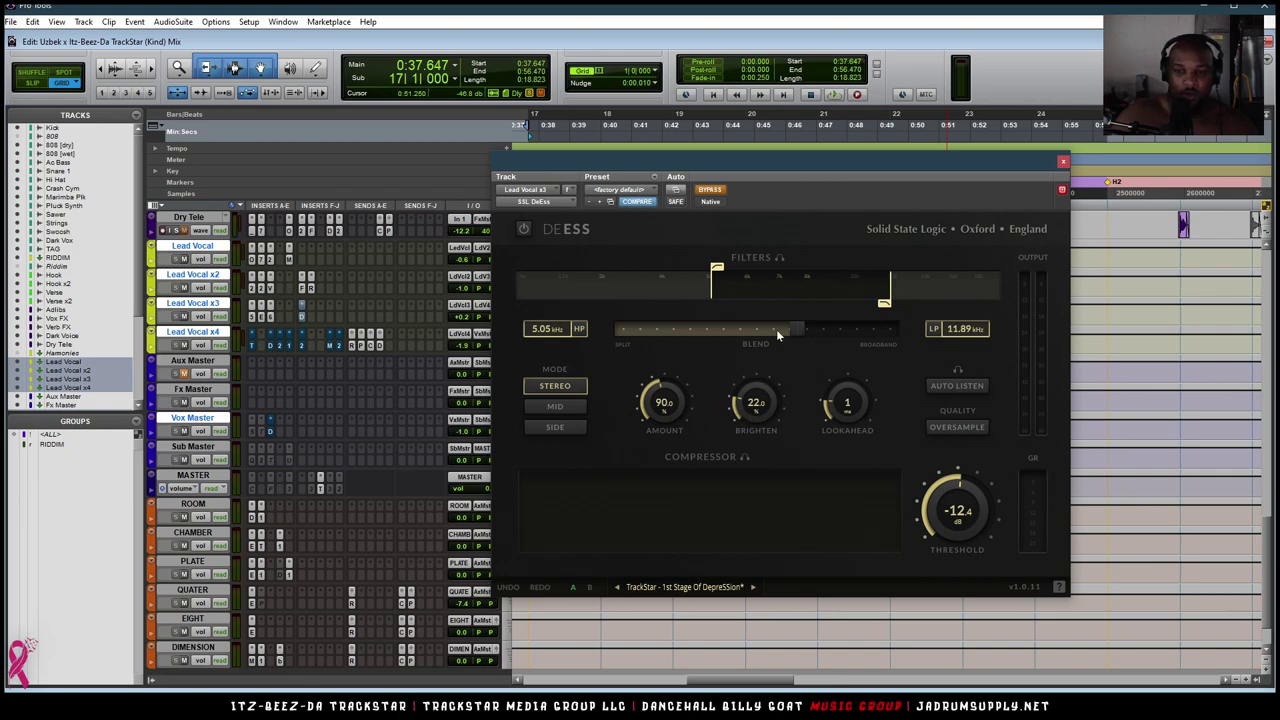
{"action": "left_click", "coordinate": [716, 190]}
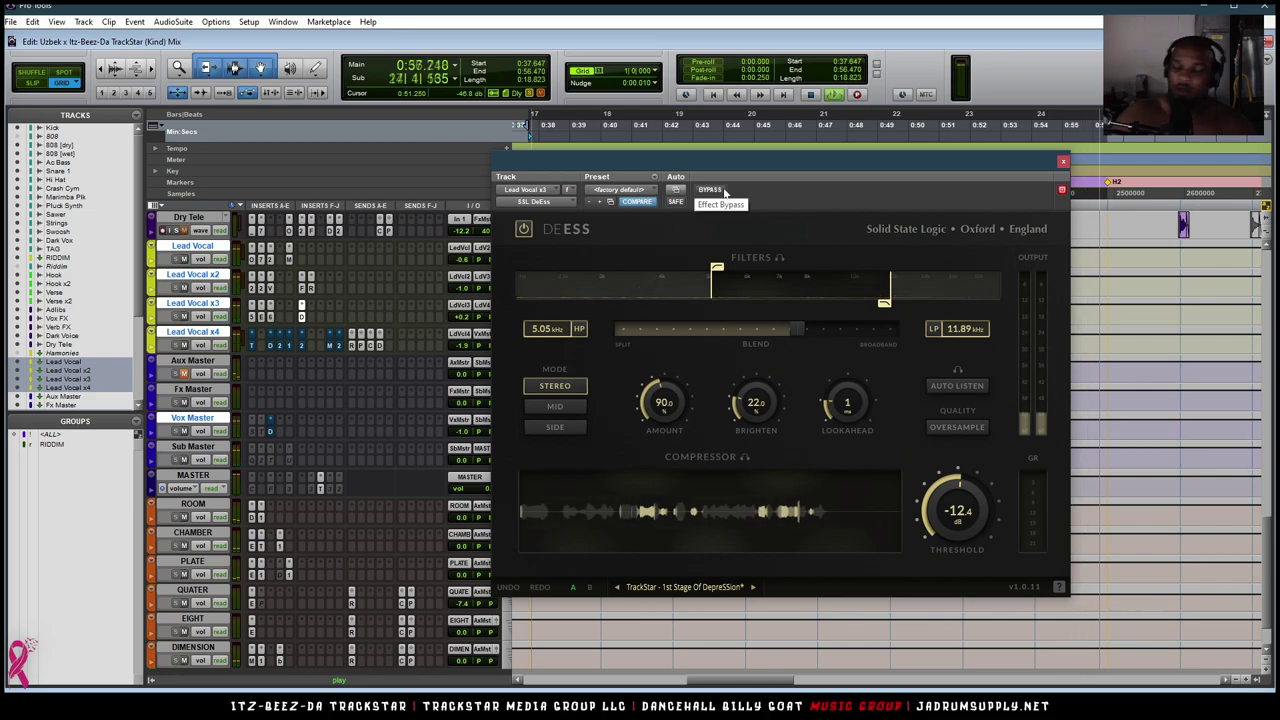
Open TiCo on Lead Vocal x4 and view the available Contour modes, keeping Co Air selected.
{"action": "left_click", "coordinate": [251, 347]}
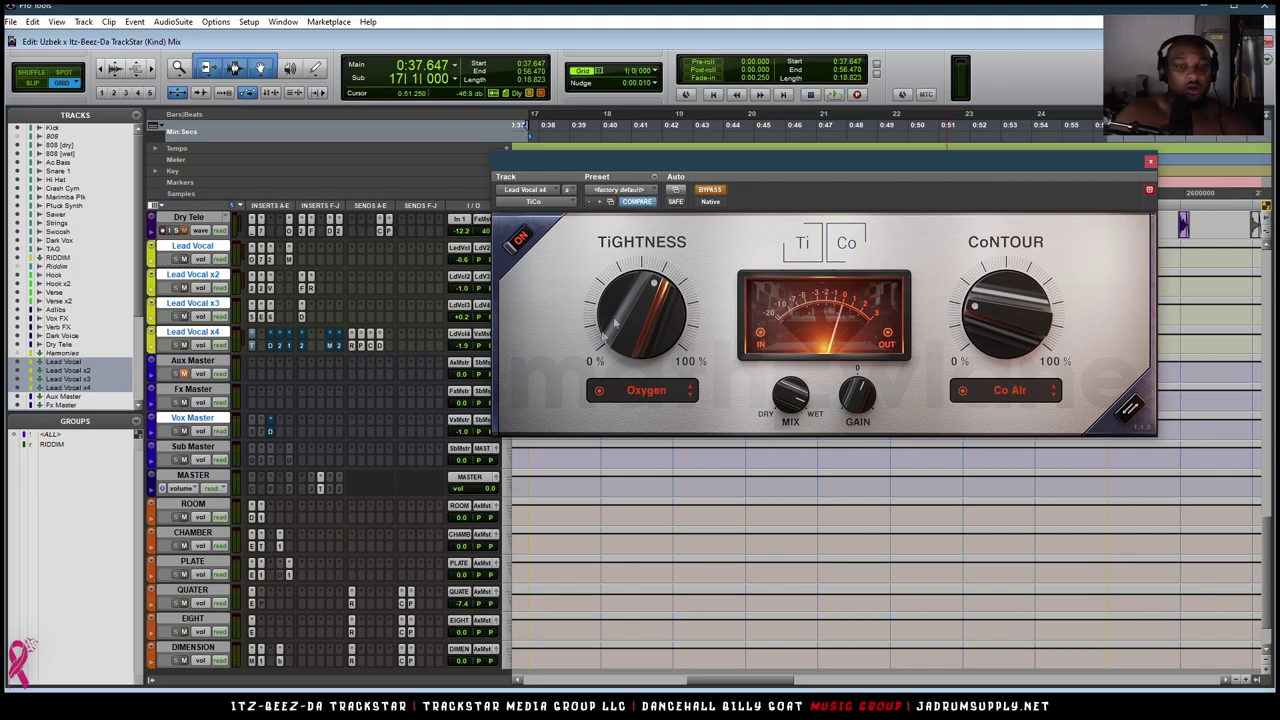
{"action": "left_click_drag", "start_coordinate": [729, 160], "coordinate": [754, 230]}
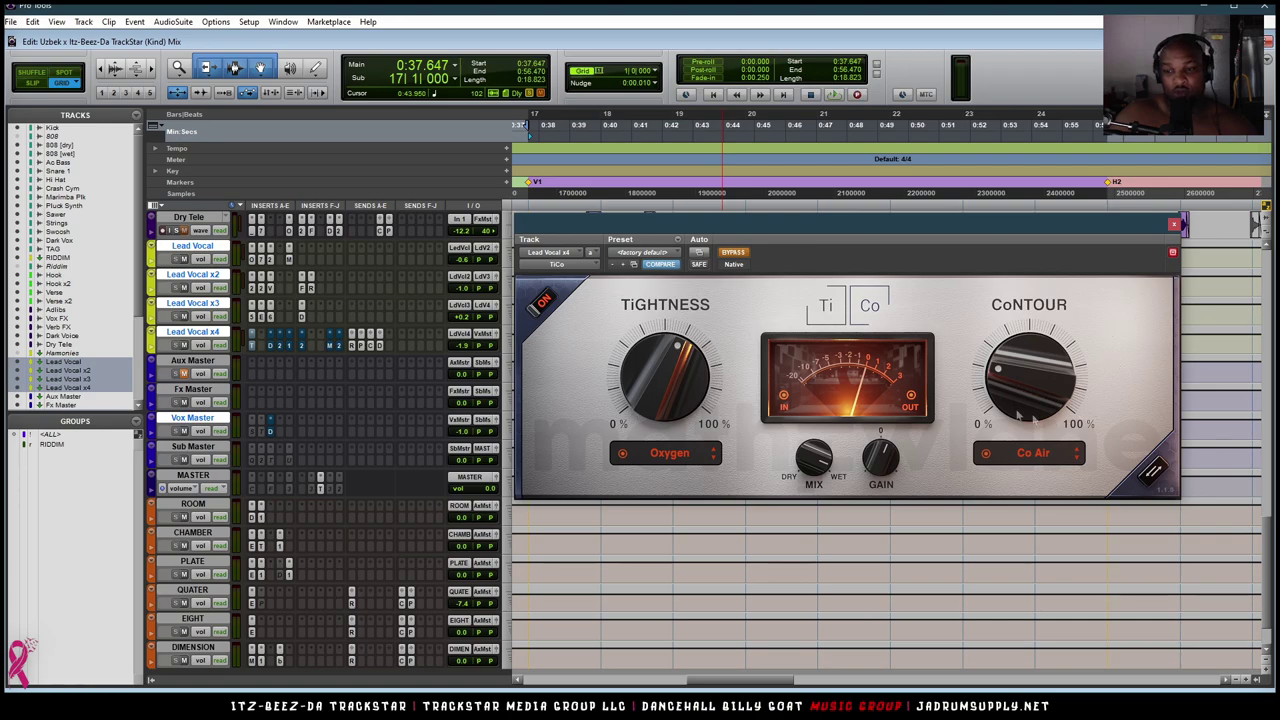
{"action": "left_click", "coordinate": [1052, 458]}
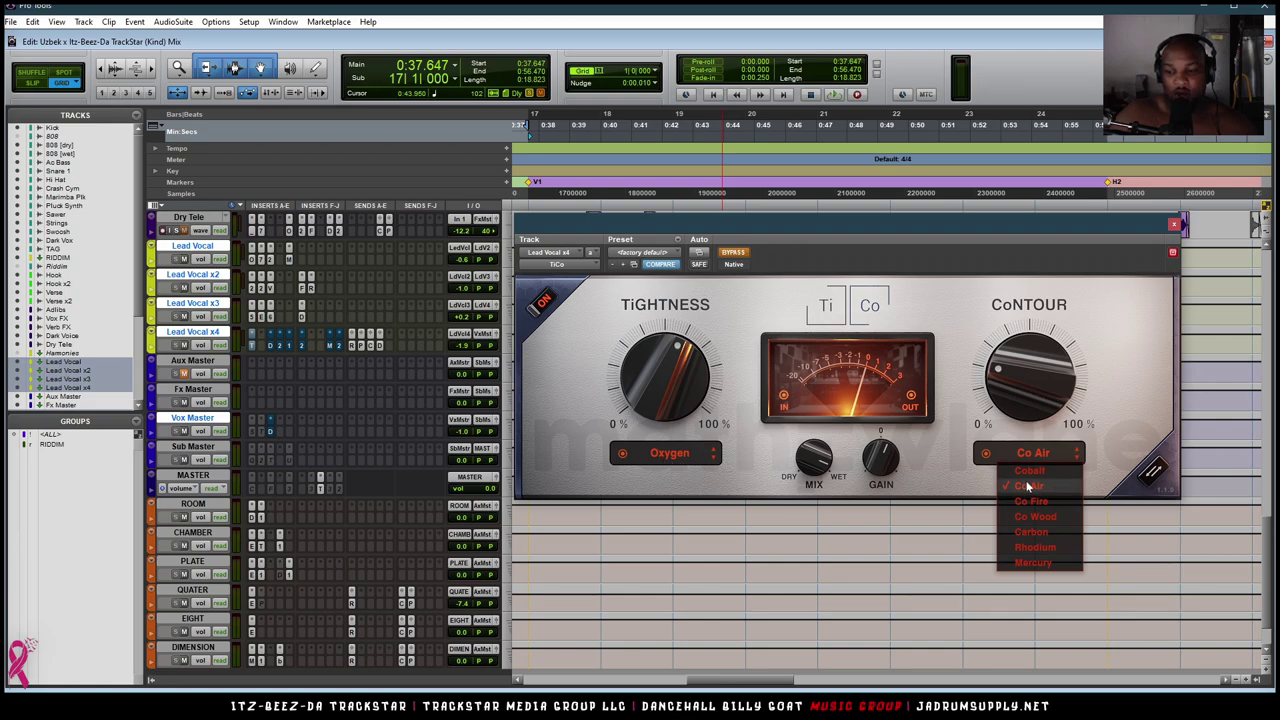
{"action": "left_click", "coordinate": [964, 280]}
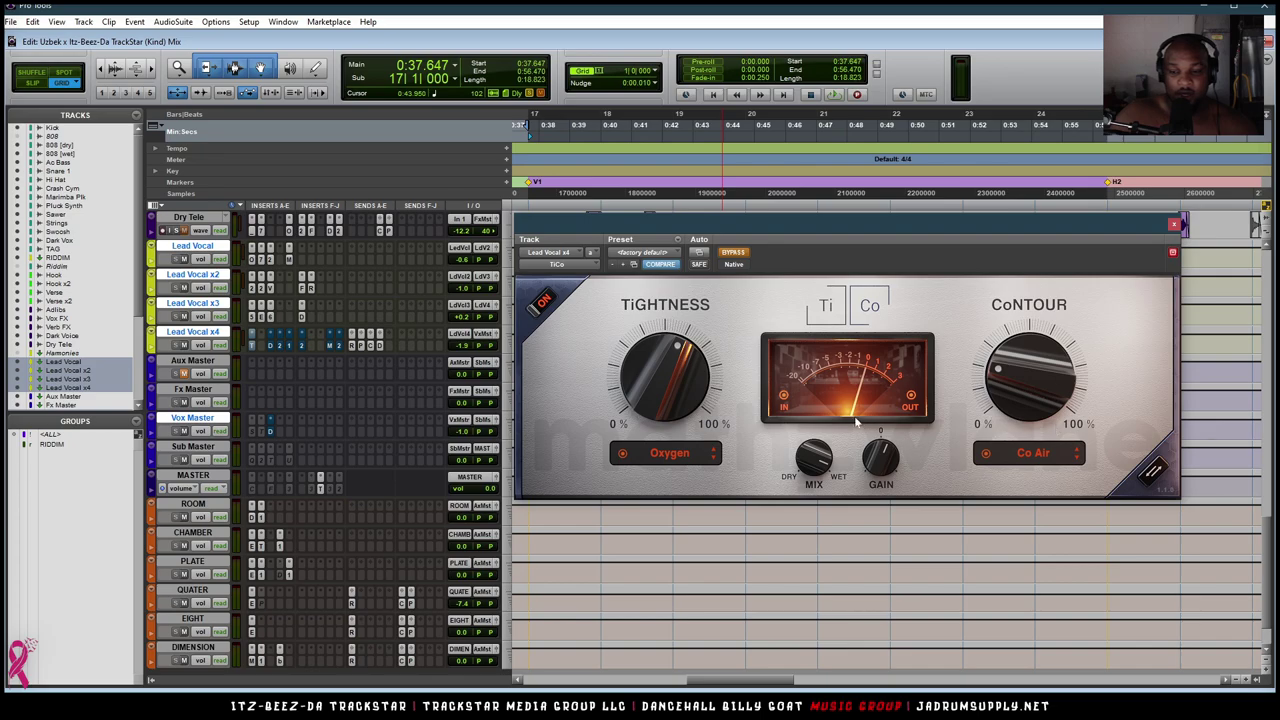
Play the verse while comparing TiCo bypassed and active on Lead Vocal x4, leaving it active.
{"action": "key", "text": "space"}
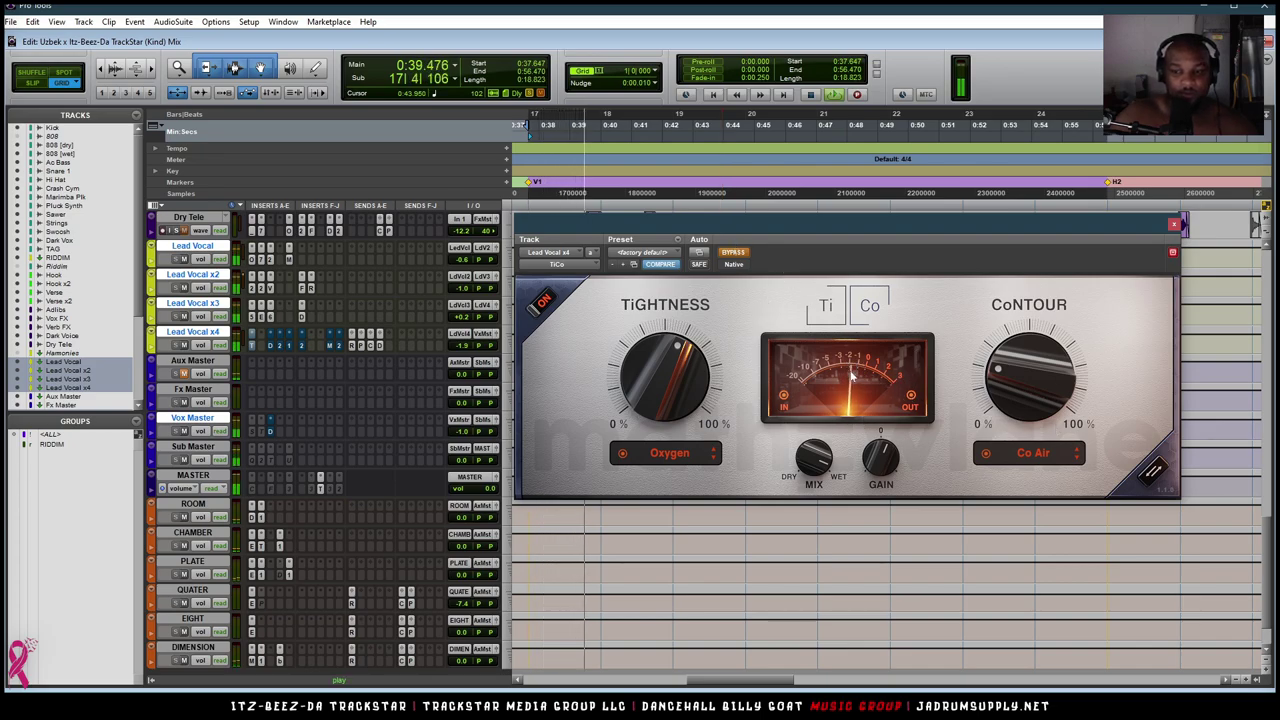
{"action": "left_click", "coordinate": [742, 255]}
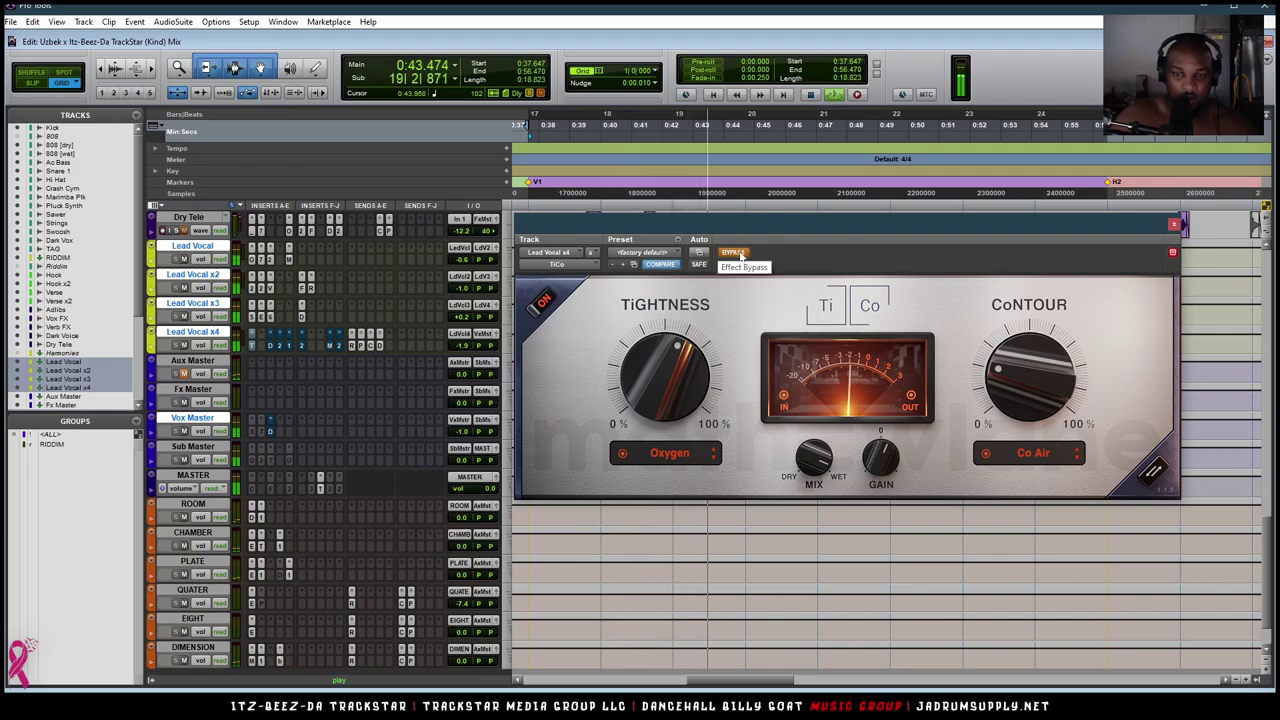
{"action": "left_click", "coordinate": [741, 255]}
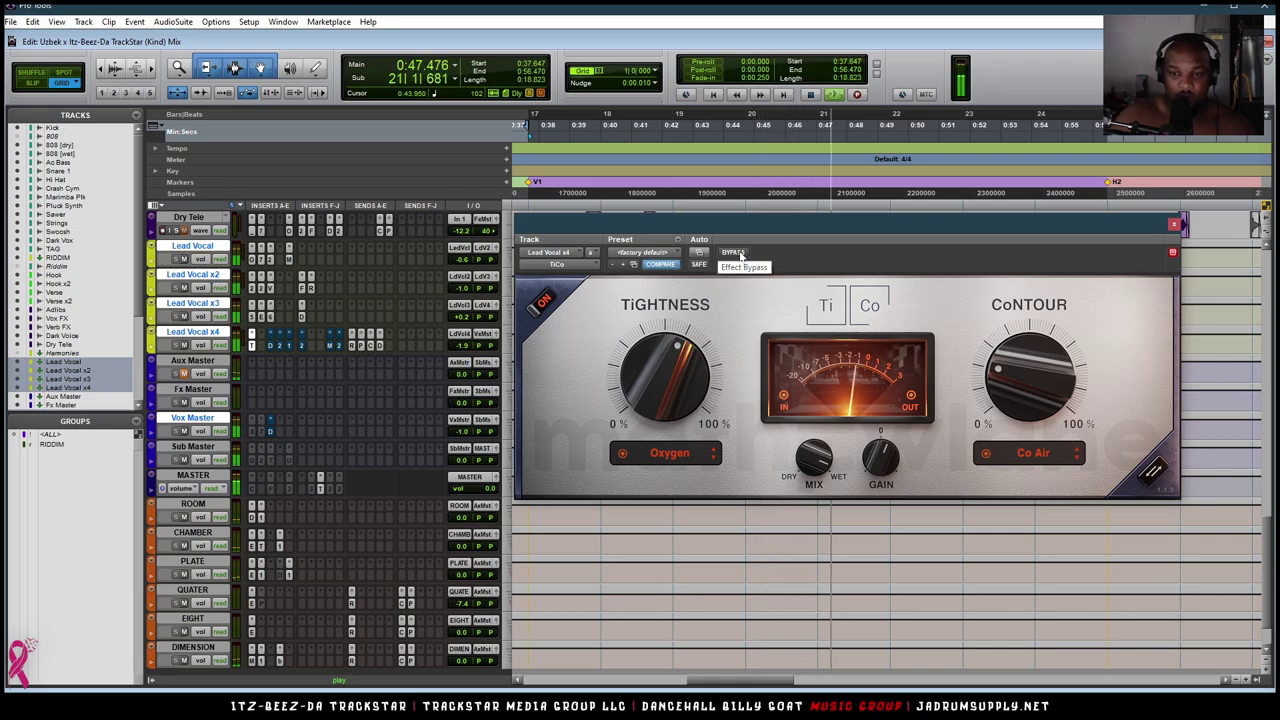
{"action": "left_click", "coordinate": [741, 255]}
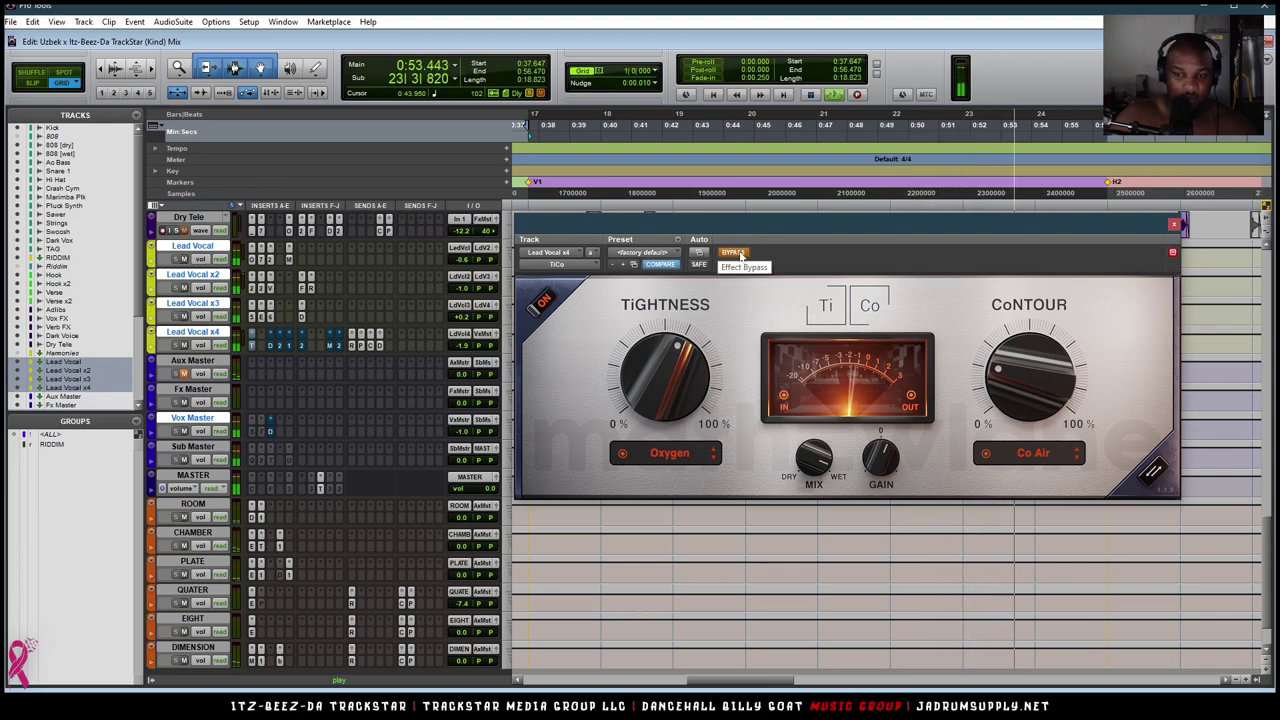
{"action": "left_click", "coordinate": [741, 255]}
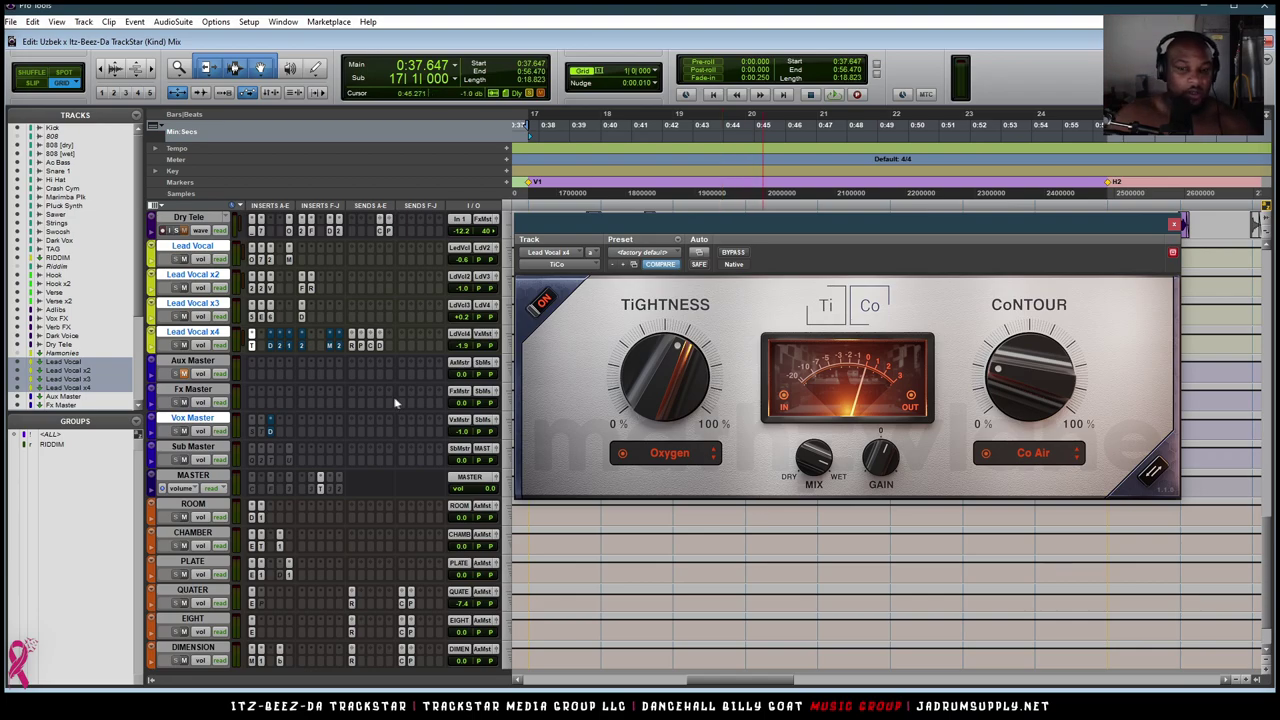
Open the DeEsser on Lead Vocal x4 and place the Verse x2 DeEsser window beside it to compare their settings.
{"action": "left_click", "coordinate": [271, 347]}
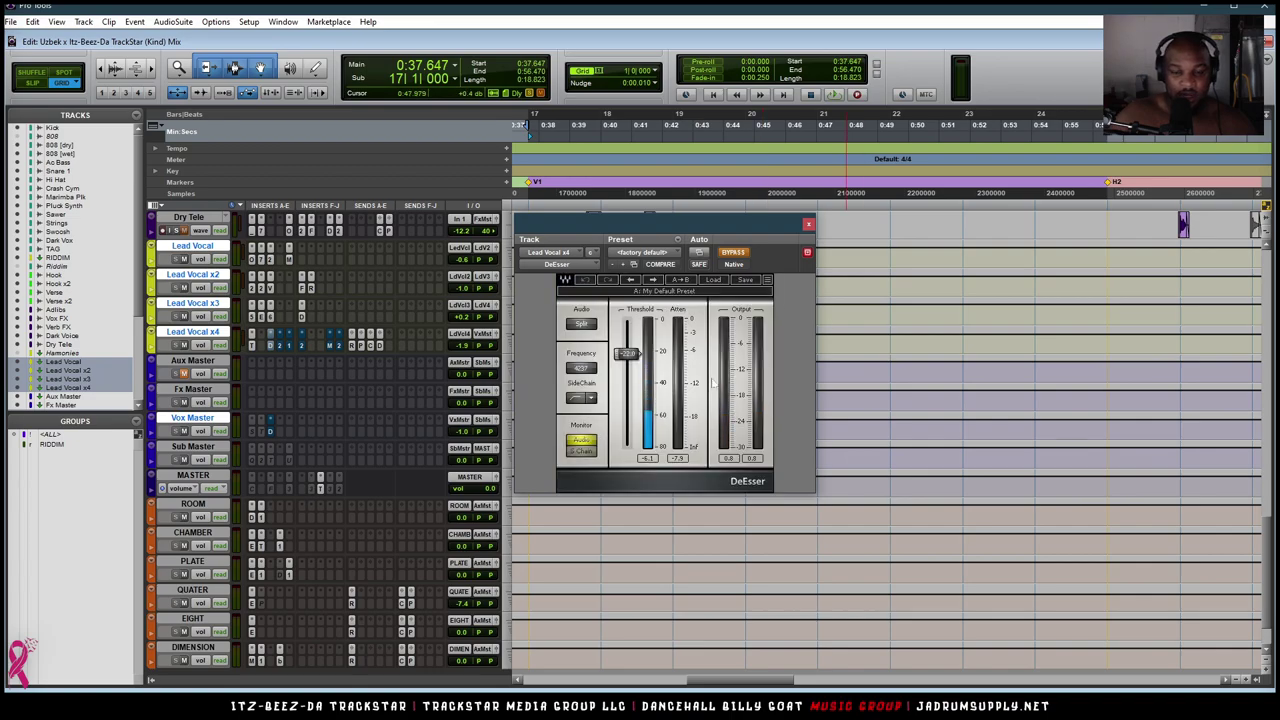
{"action": "left_click_drag", "start_coordinate": [695, 240], "coordinate": [1091, 253]}
{"action": "scroll", "coordinate": [360, 331], "scroll_direction": "up", "scroll_amount": 5}
{"action": "scroll", "coordinate": [361, 333], "scroll_direction": "down", "scroll_amount": 1}
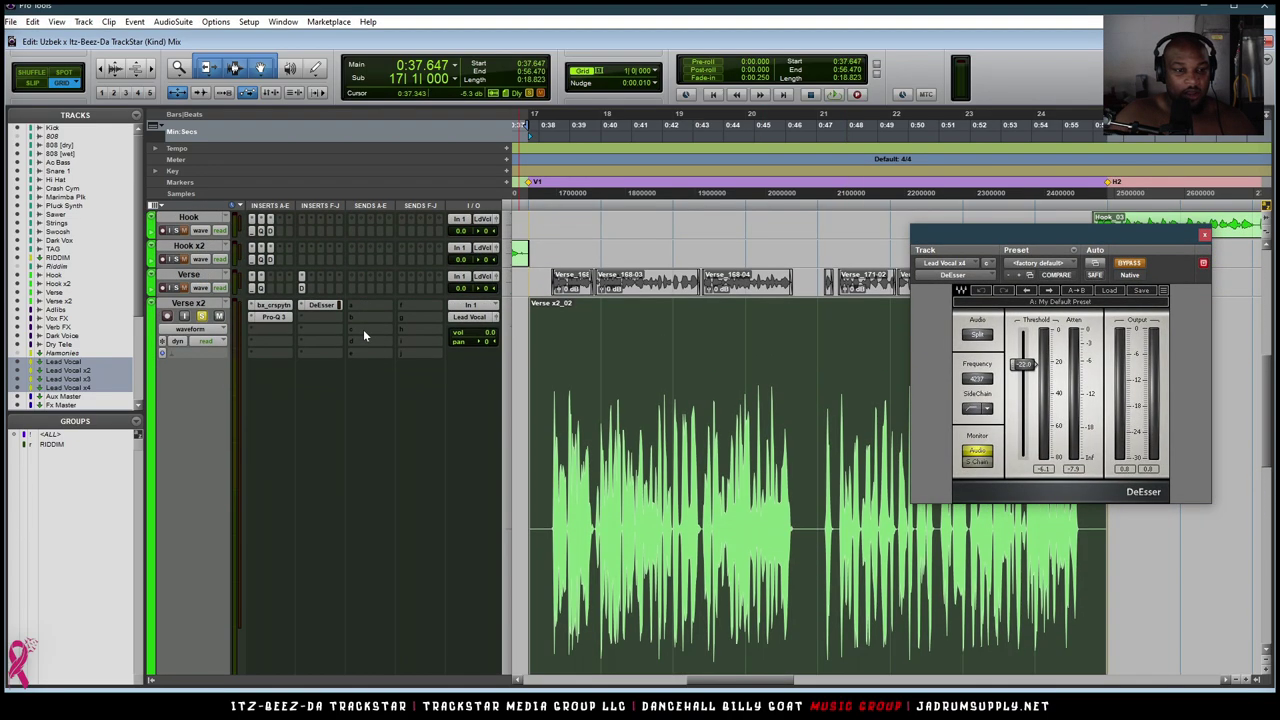
{"action": "left_click_drag", "start_coordinate": [333, 307], "coordinate": [331, 306]}
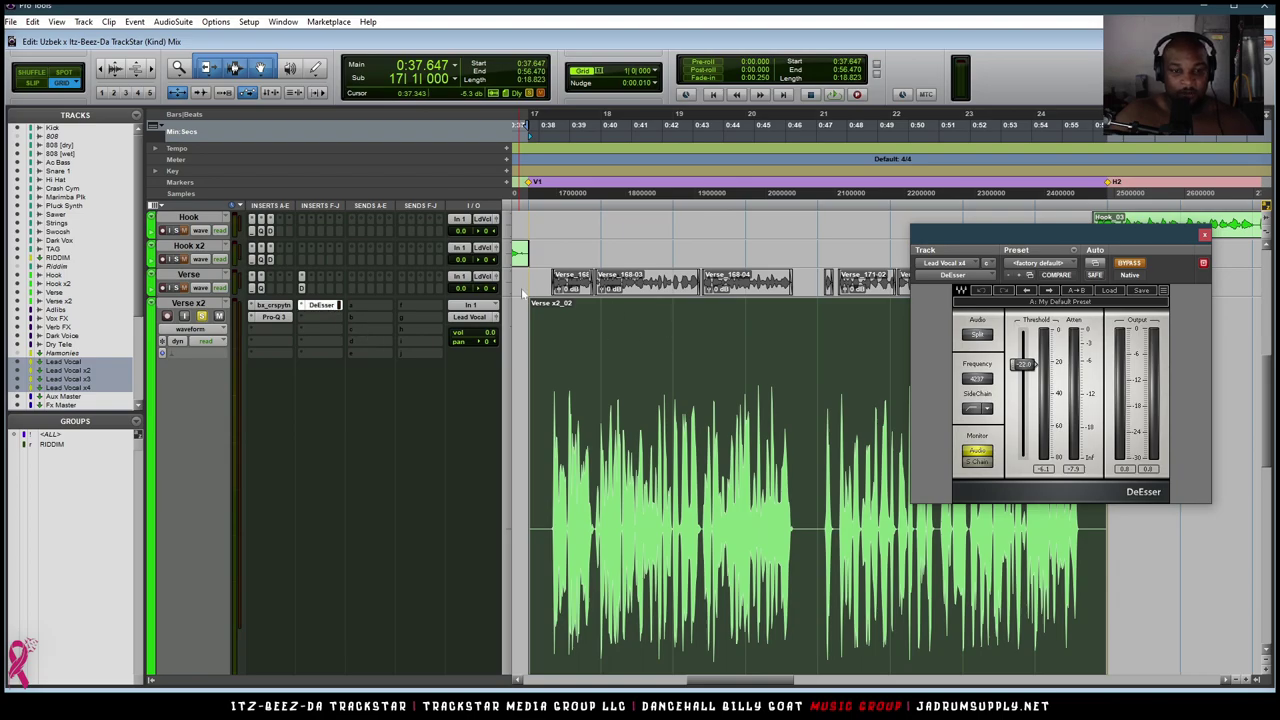
{"action": "left_click_drag", "start_coordinate": [238, 24], "coordinate": [831, 235]}
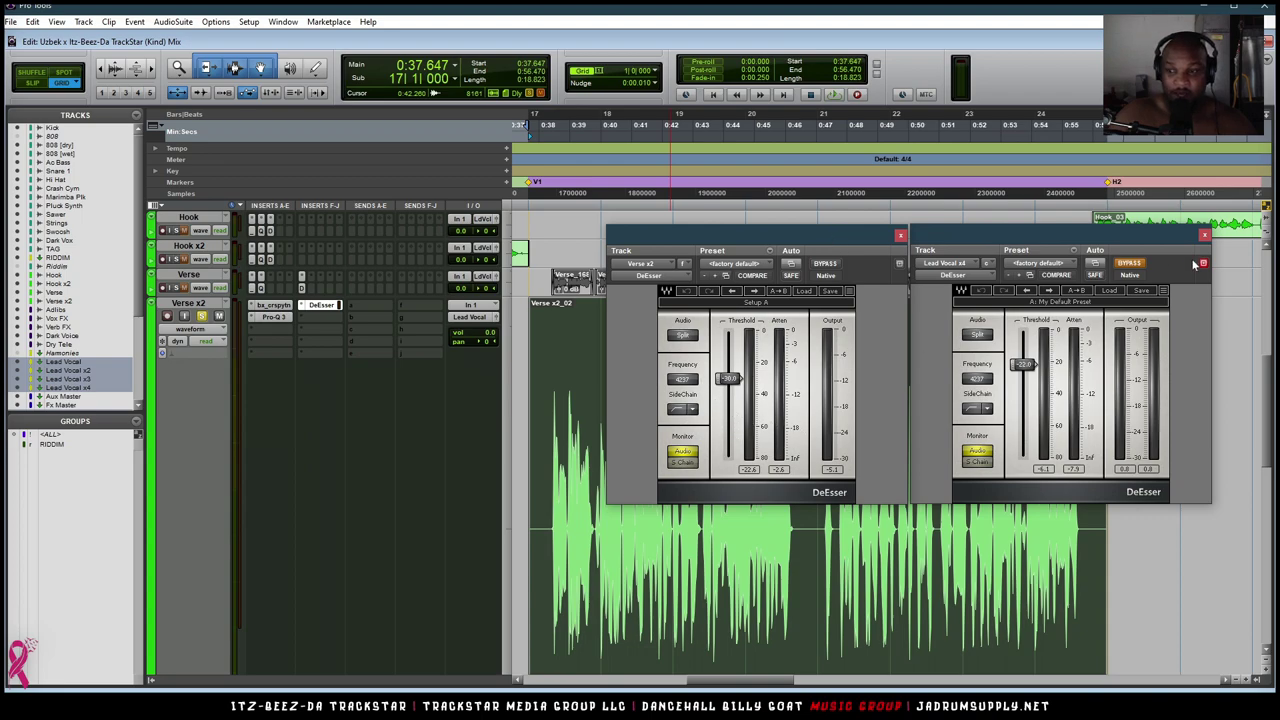
Play the verse while comparing the DeEsser bypassed and active on Lead Vocal x4, leaving it active.
{"action": "key", "text": "space"}
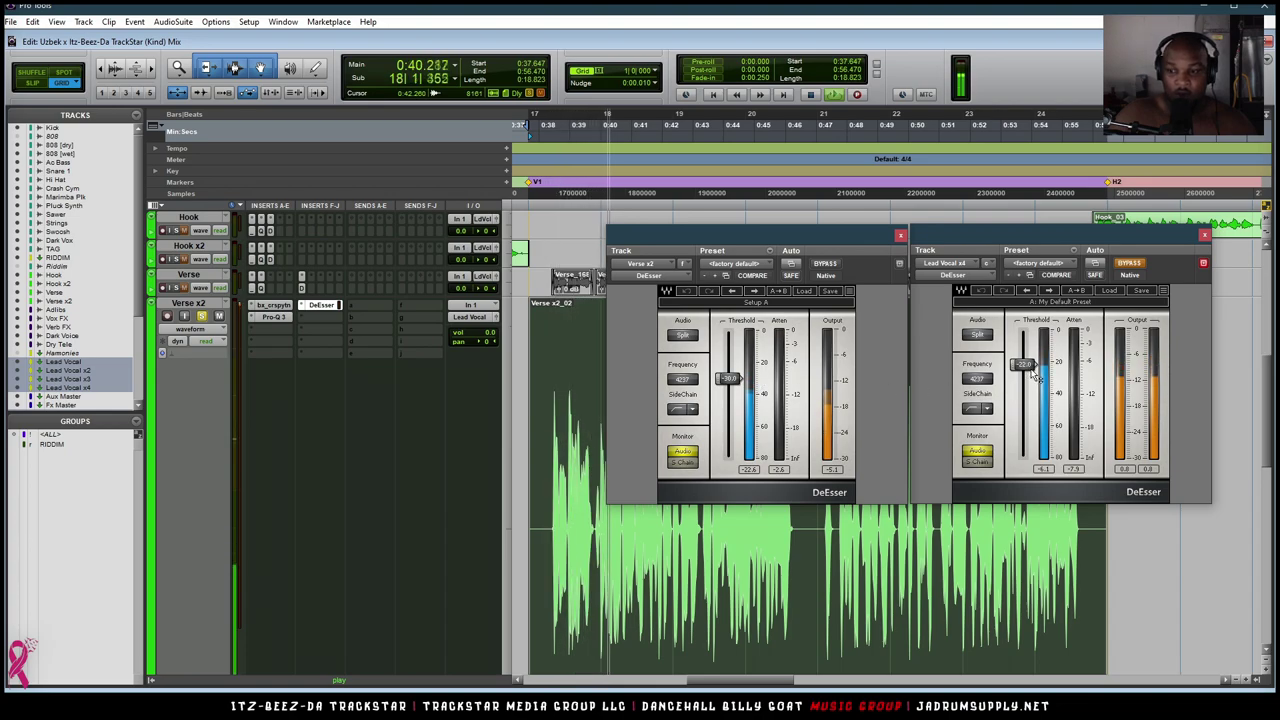
{"action": "key", "text": "space"}
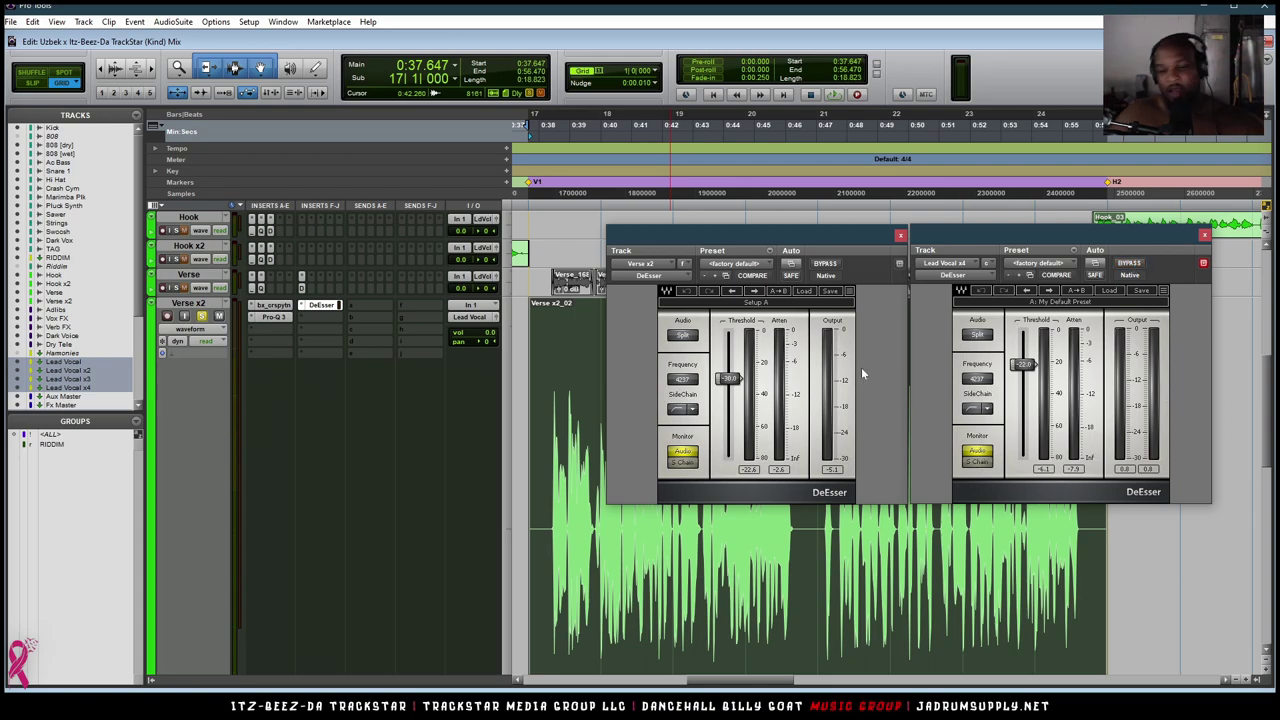
{"action": "key", "text": "space"}
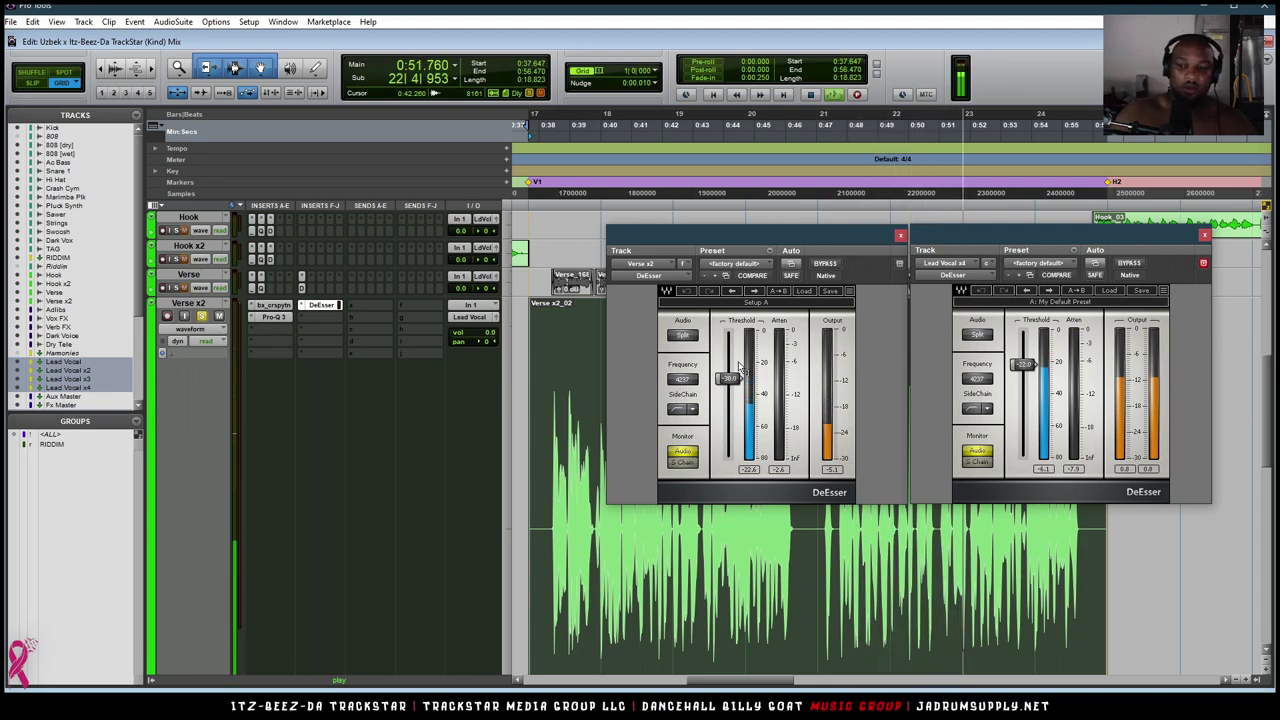
{"action": "key", "text": "space"}
Close both DeEsser windows and open the VLA-2A on Lead Vocal x4, placing its window over the timeline.
{"action": "scroll", "coordinate": [540, 347], "scroll_direction": "down", "scroll_amount": 5}
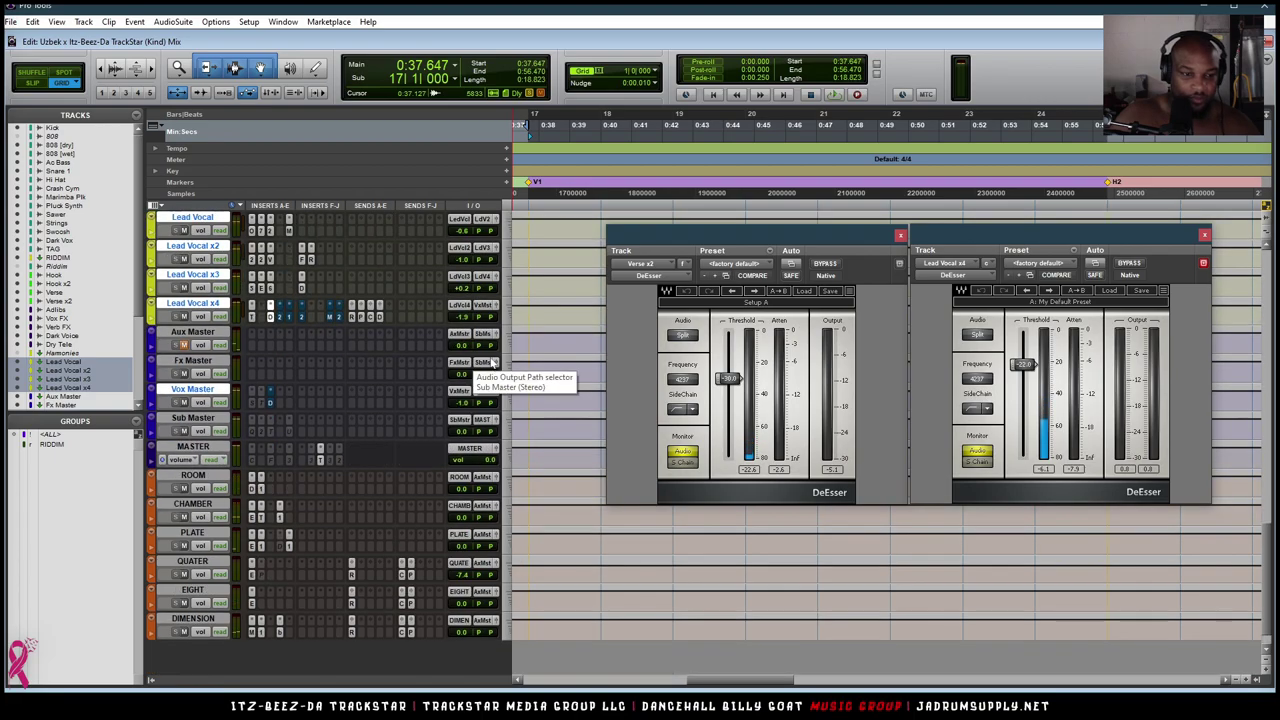
{"action": "left_click", "coordinate": [1204, 236]}
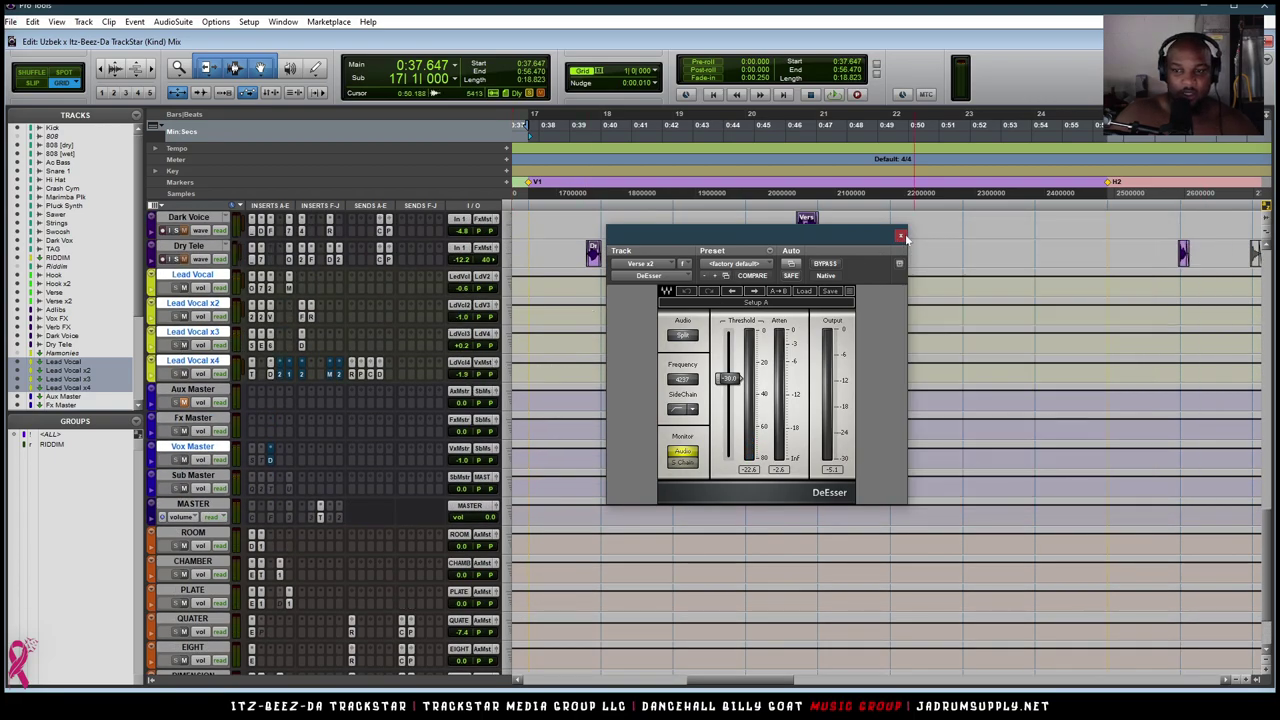
{"action": "key", "text": "ctrl+w"}
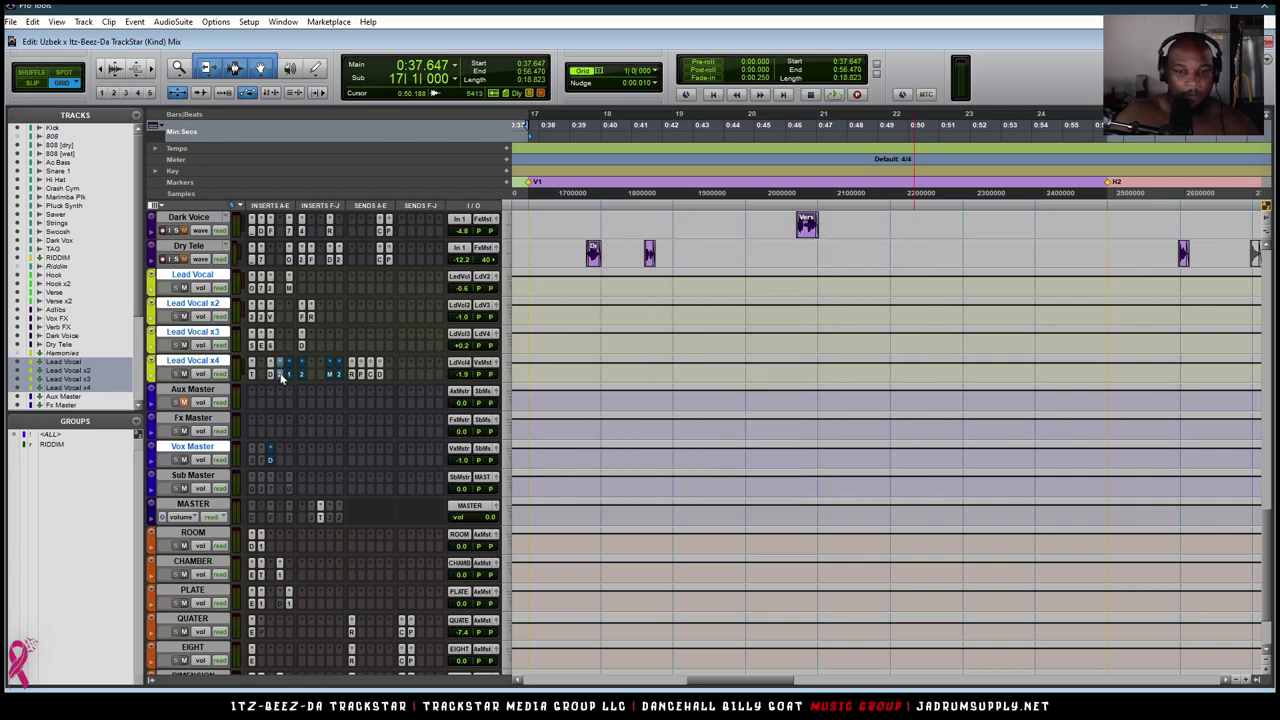
{"action": "left_click", "coordinate": [282, 374]}
{"action": "left_click_drag", "start_coordinate": [1107, 245], "coordinate": [726, 250]}
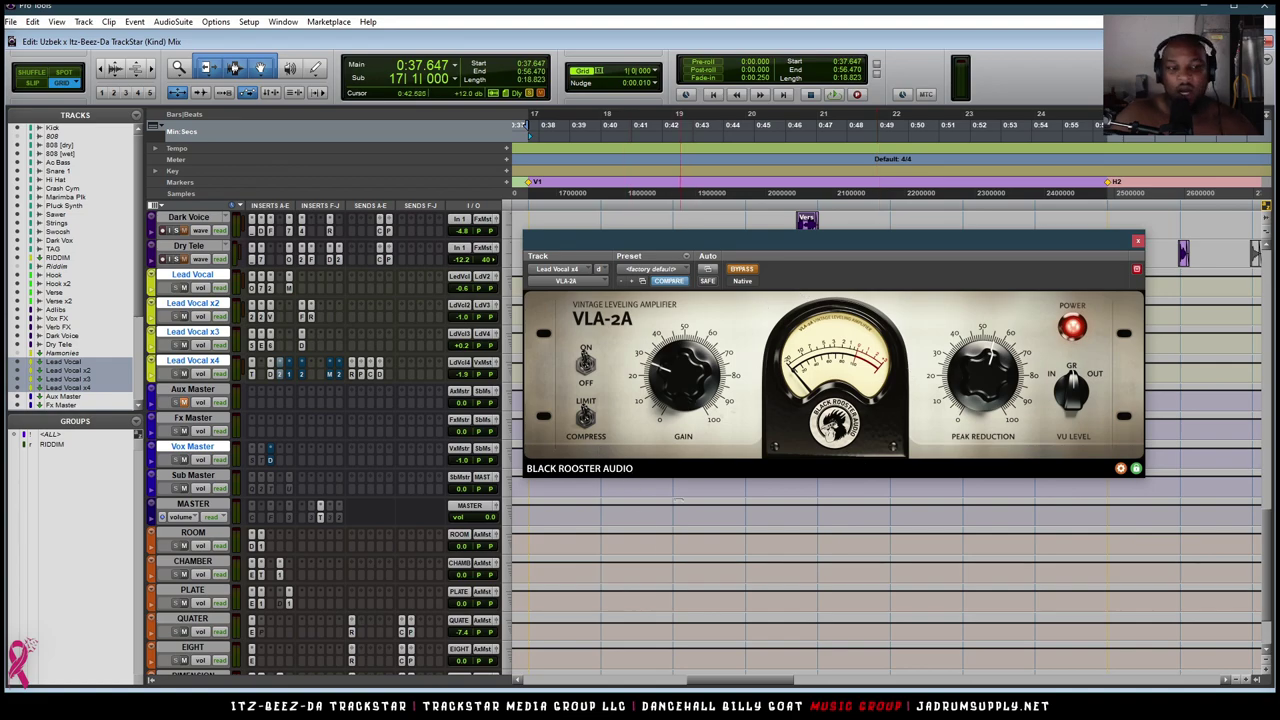
Play the verse while comparing the VLA-2A bypassed and active on Lead Vocal x4, leaving it active.
{"action": "key", "text": "space"}
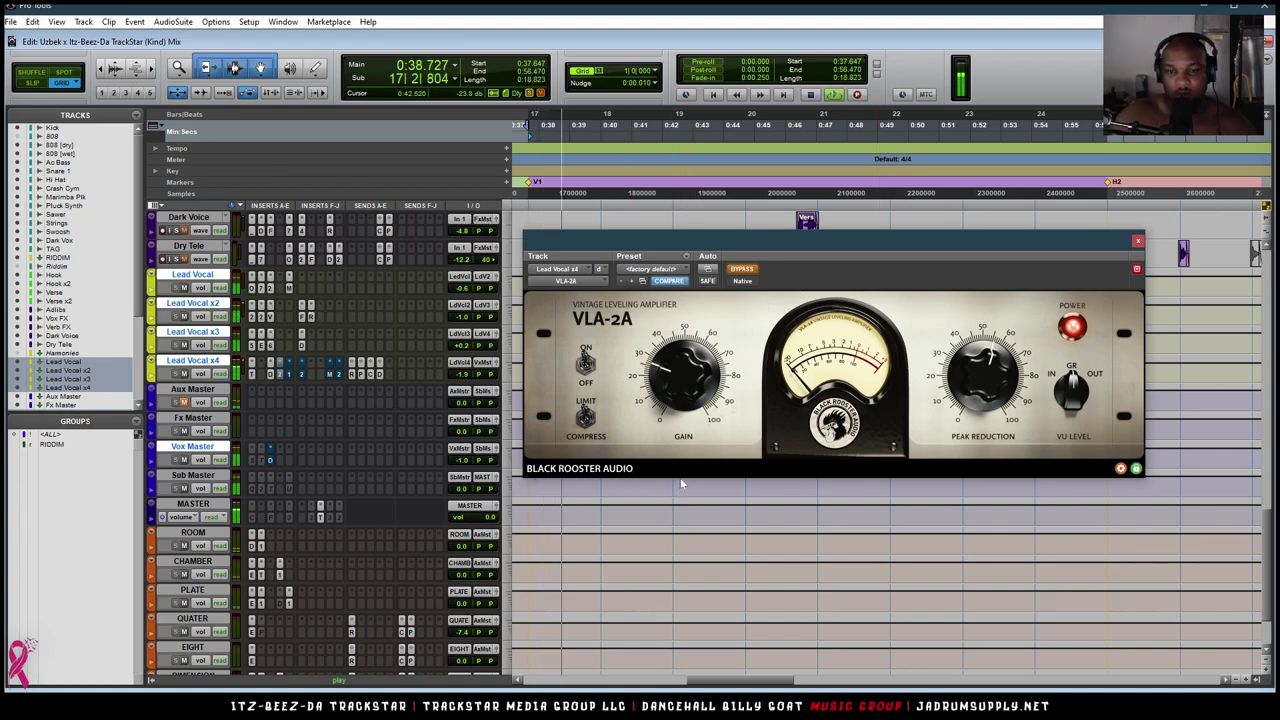
{"action": "left_click", "coordinate": [743, 270]}
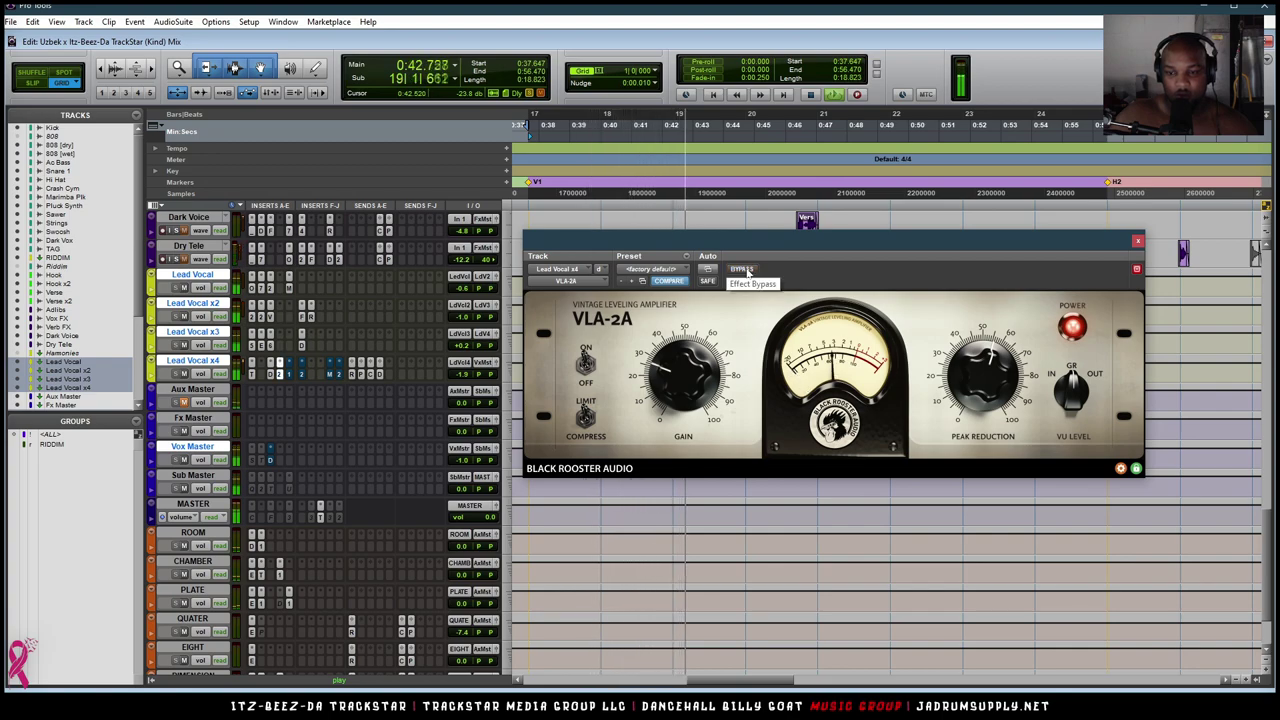
{"action": "key", "text": "space"}
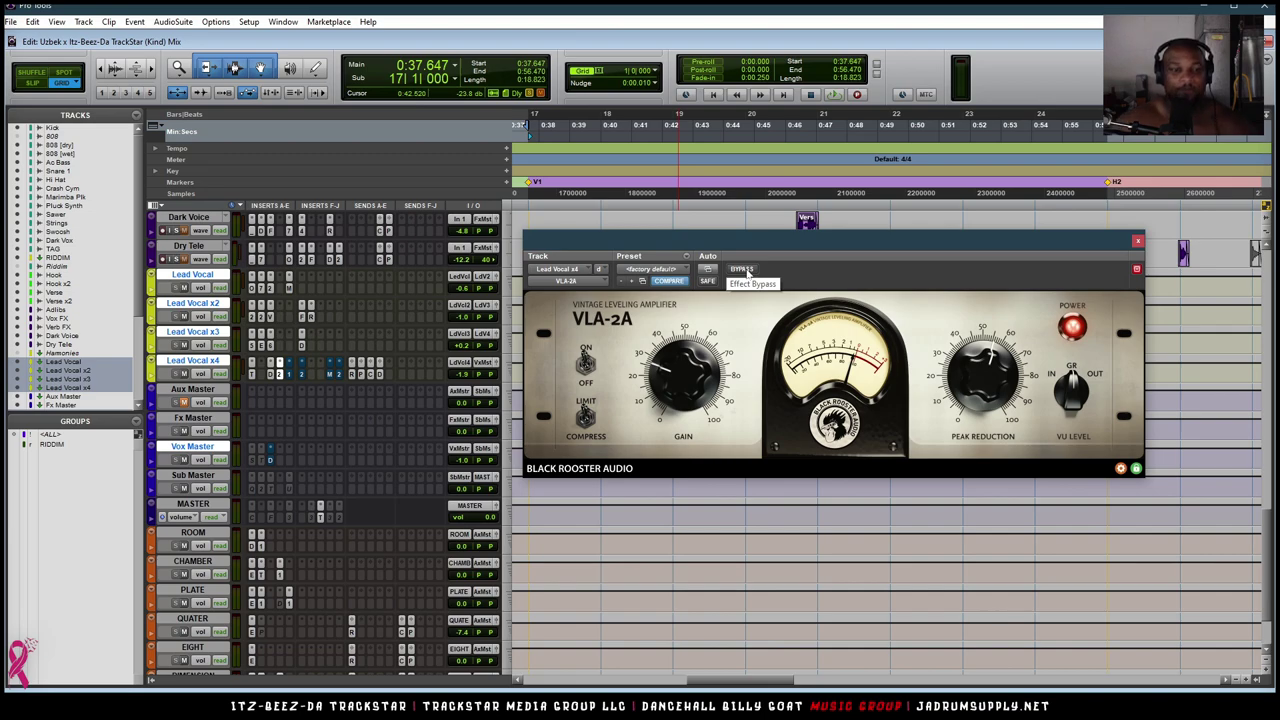
{"action": "key", "text": "space"}
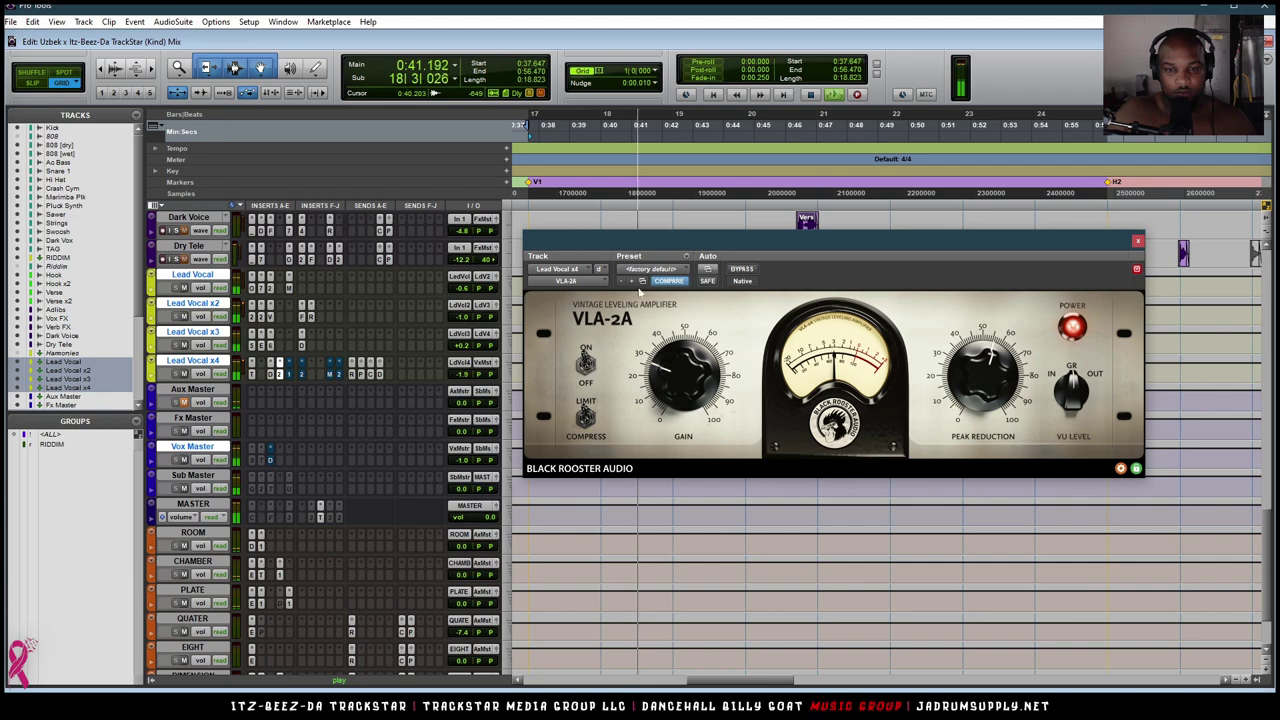
{"action": "left_click", "coordinate": [741, 269]}
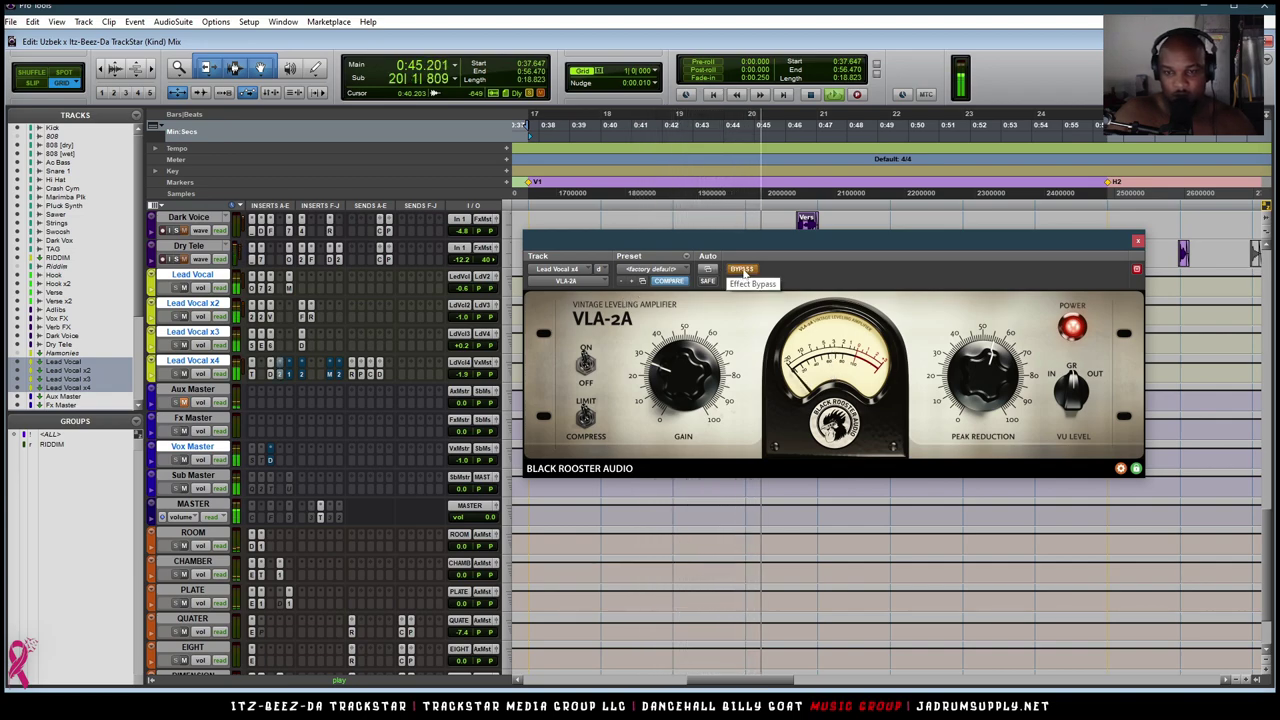
{"action": "left_click", "coordinate": [742, 270]}
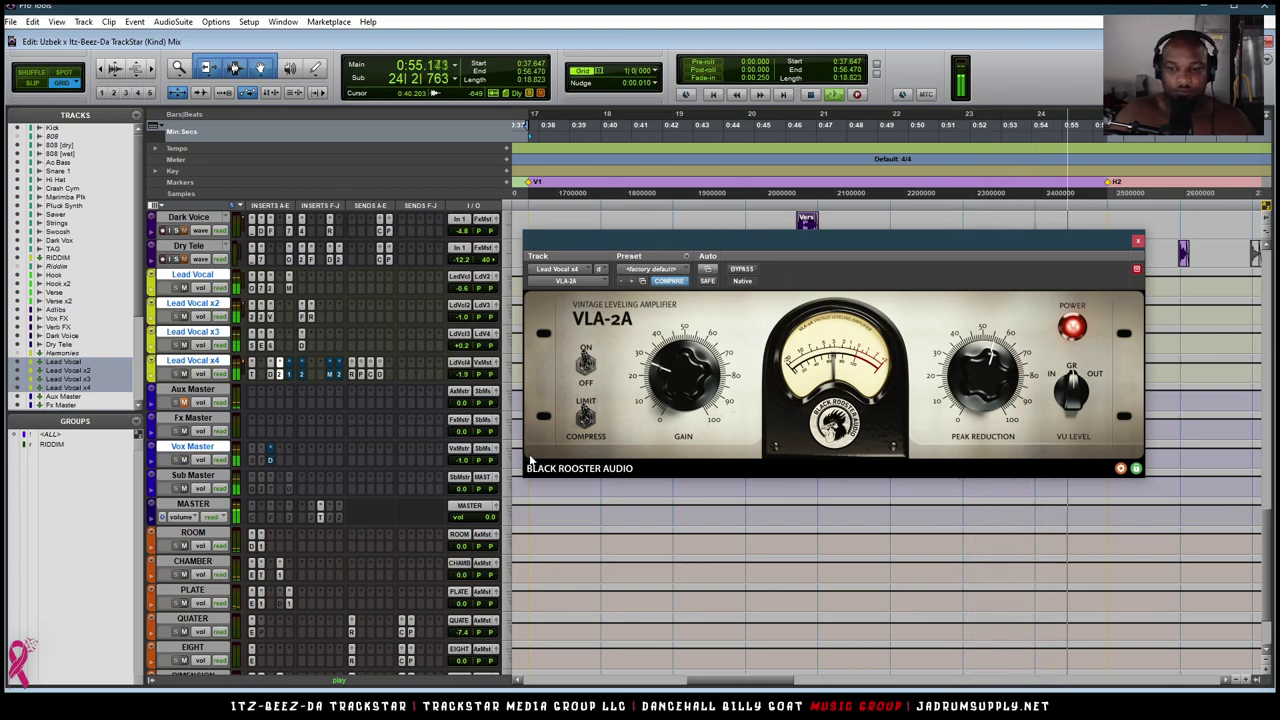
Open the NS1 Noise Suppressor on Lead Vocal x4, move its window fully into view and take it out of bypass.
{"action": "left_click", "coordinate": [288, 374]}
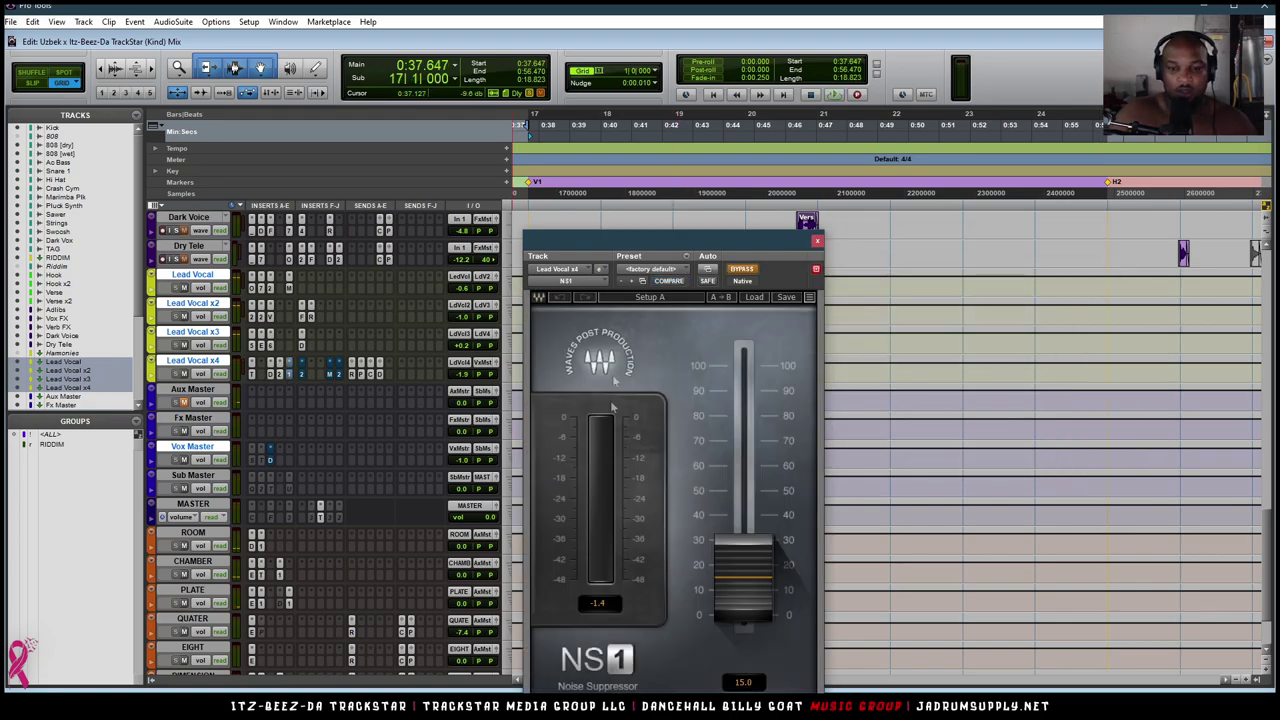
{"action": "left_click_drag", "start_coordinate": [631, 248], "coordinate": [832, 176]}
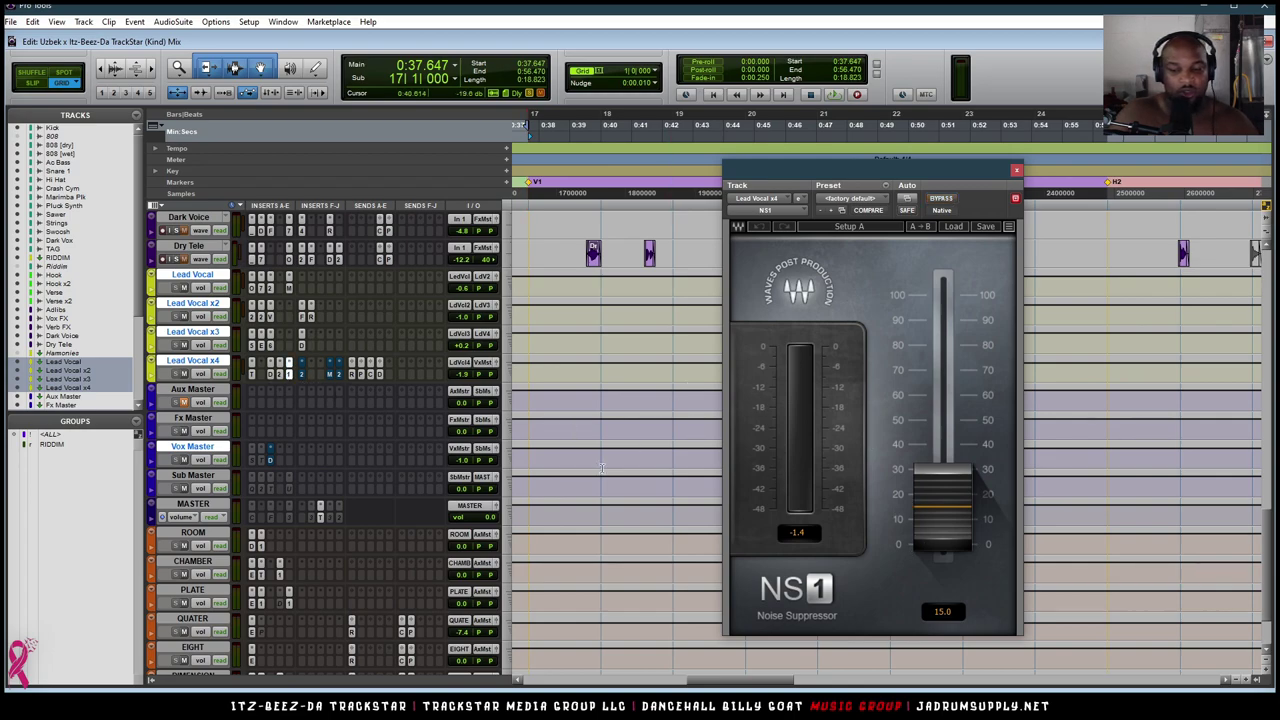
Open the RUBY2 equalizer on Lead Vocal x4 and untarget its window so it stays open beside other plug-ins.
{"action": "left_click", "coordinate": [302, 374]}
{"action": "left_click_drag", "start_coordinate": [1020, 172], "coordinate": [910, 236]}
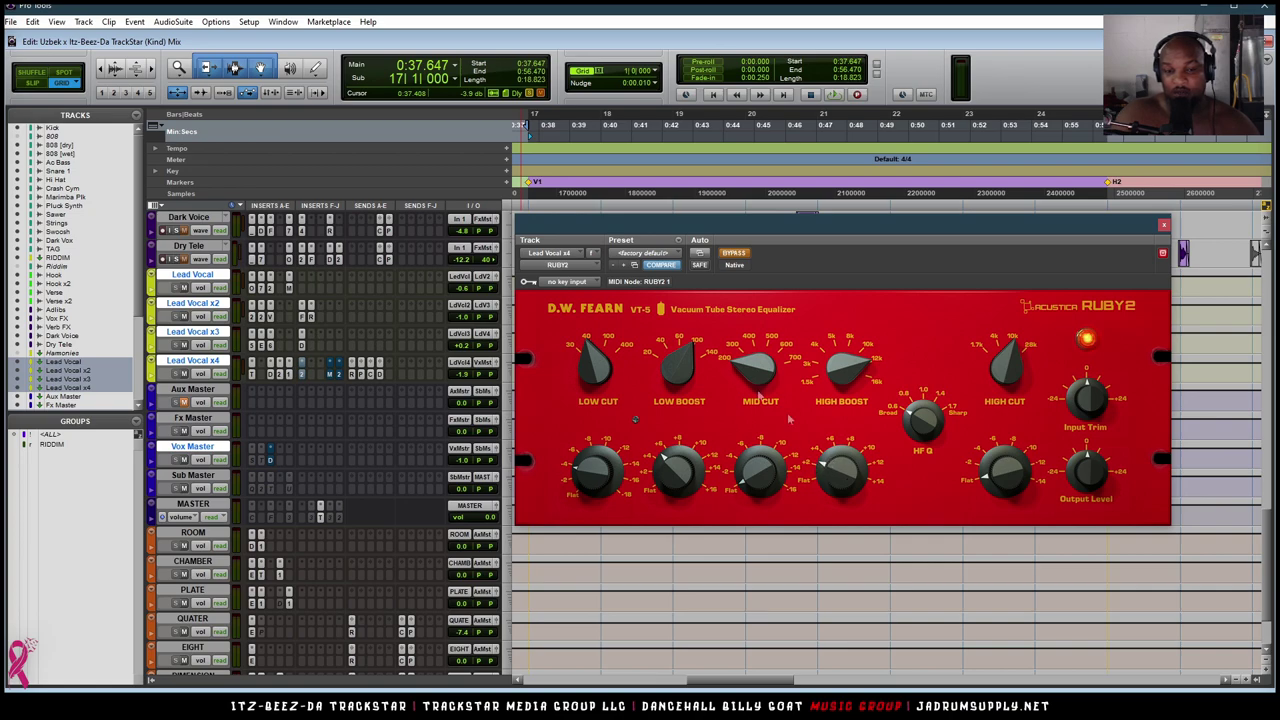
{"action": "left_click", "coordinate": [310, 377]}
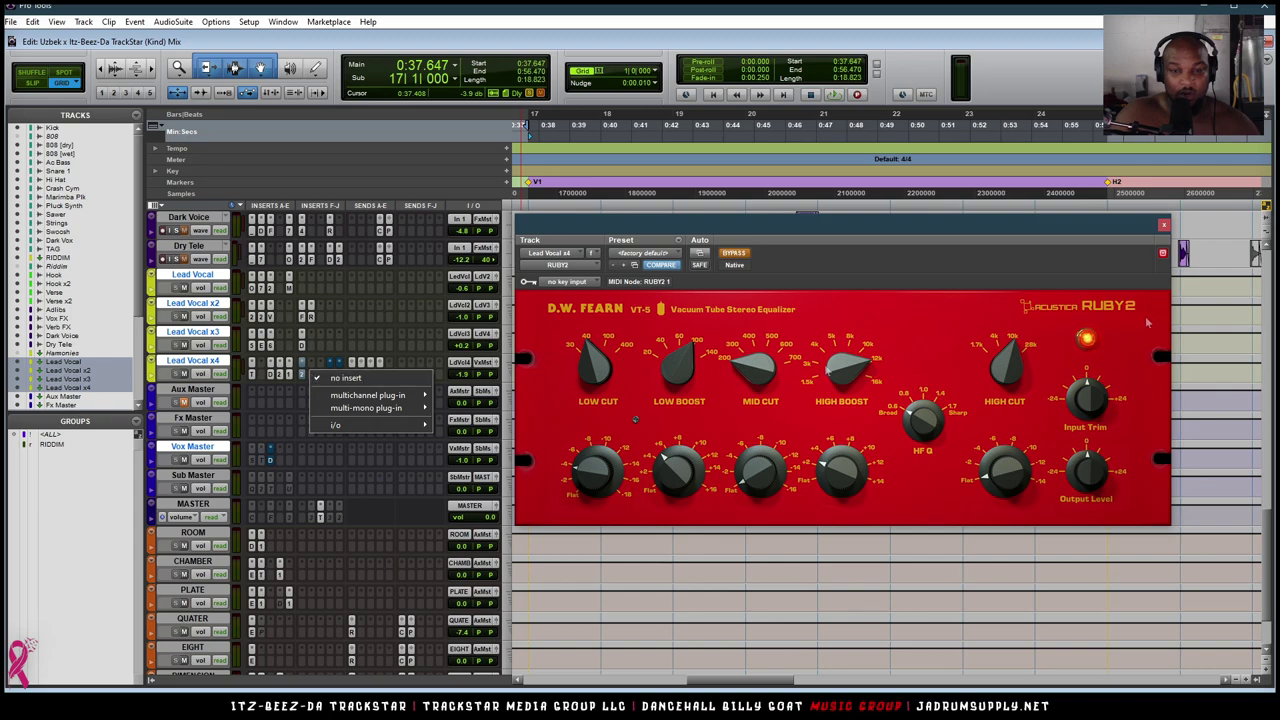
{"action": "left_click", "coordinate": [1160, 257]}
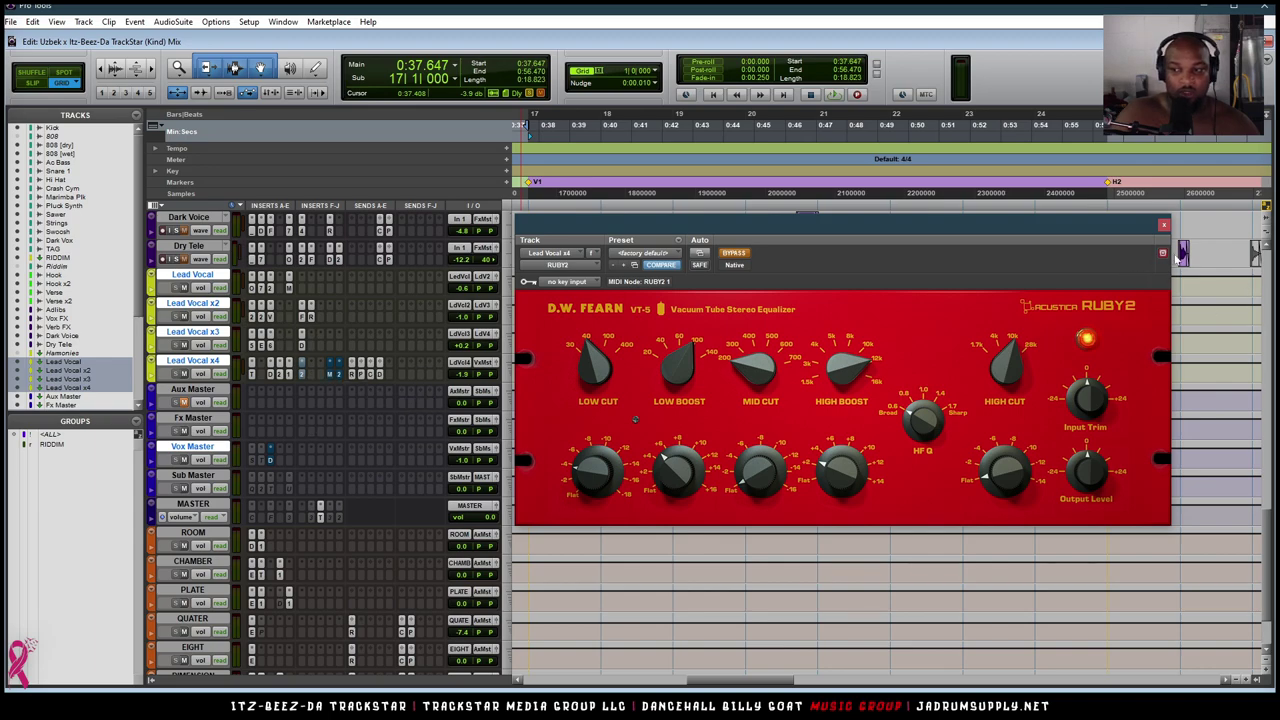
Insert the stereo SSL Fusion Violet EQ after RUBY2 on Lead Vocal x4, move its window above RUBY2 and enable FAT.
{"action": "left_click", "coordinate": [311, 378]}
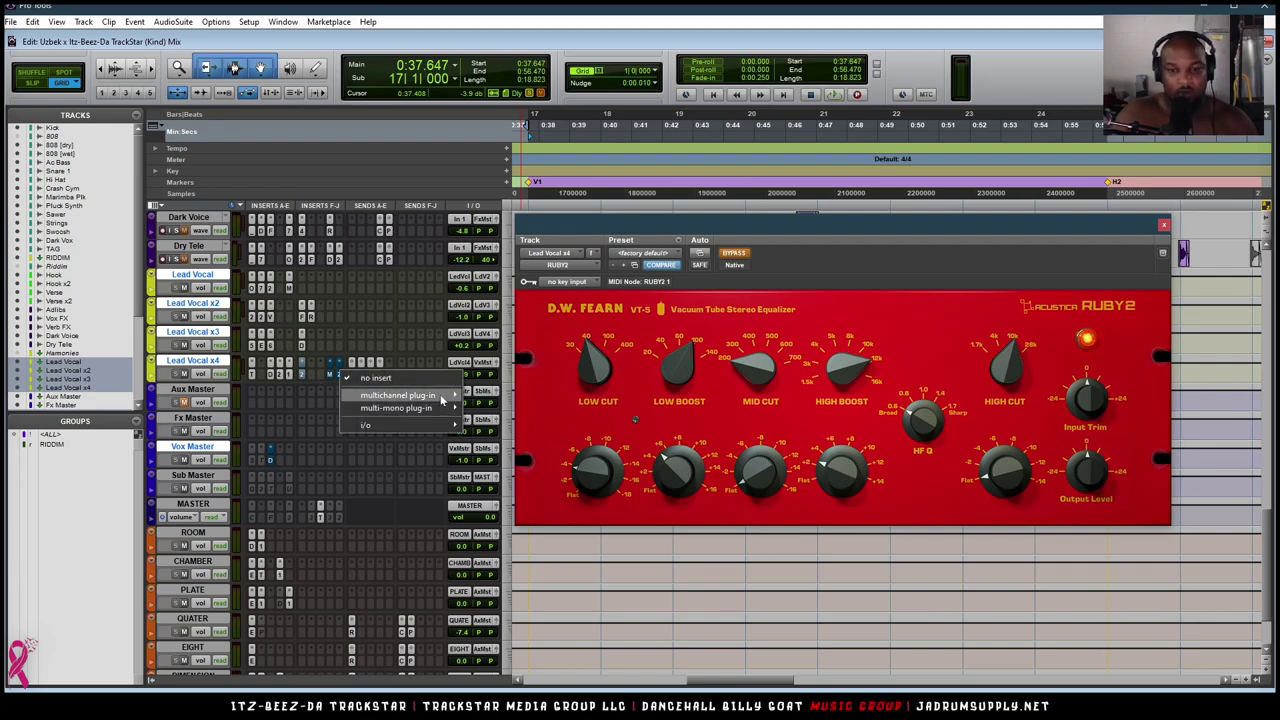
{"action": "mouse_move", "coordinate": [443, 396]}
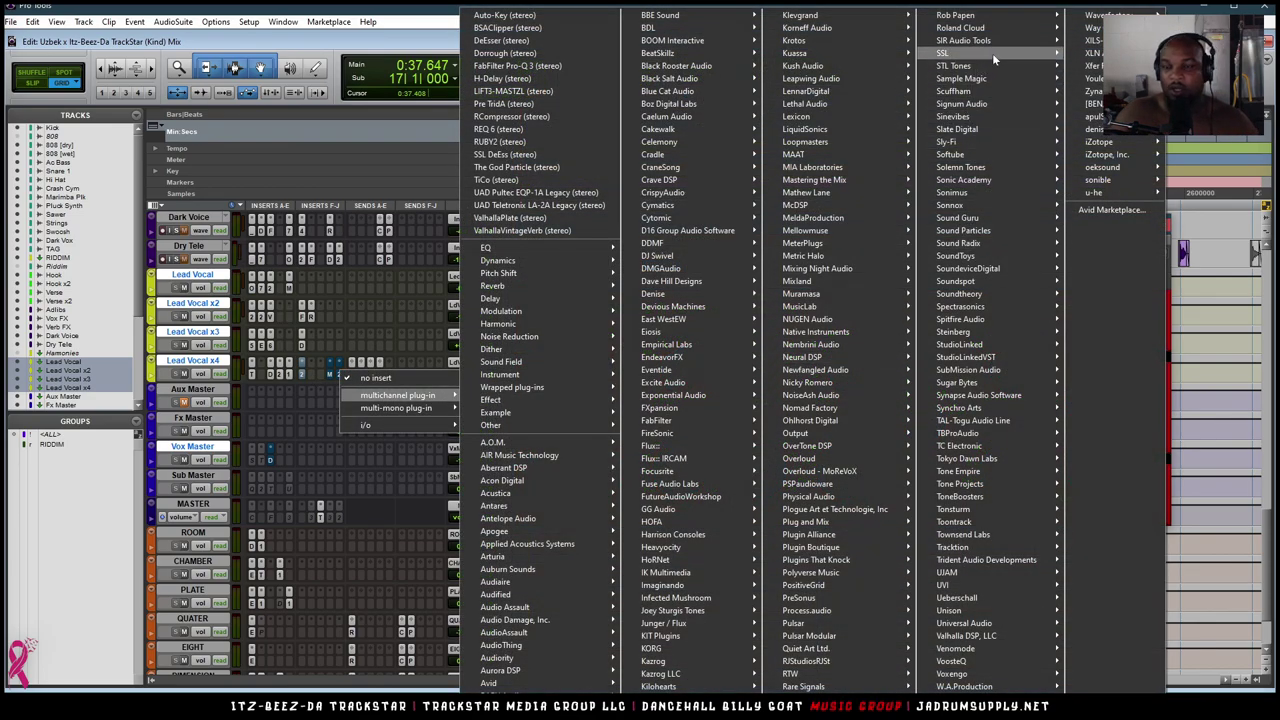
{"action": "mouse_move", "coordinate": [998, 58]}
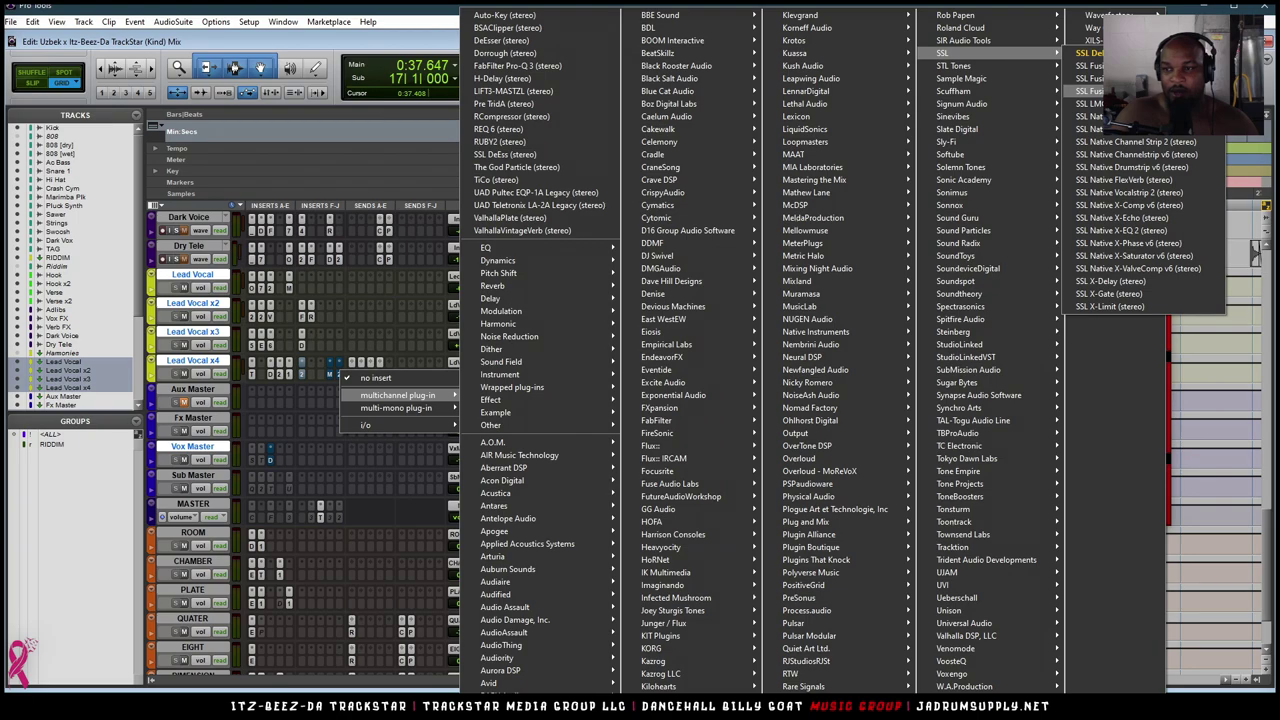
{"action": "left_click", "coordinate": [499, 141]}
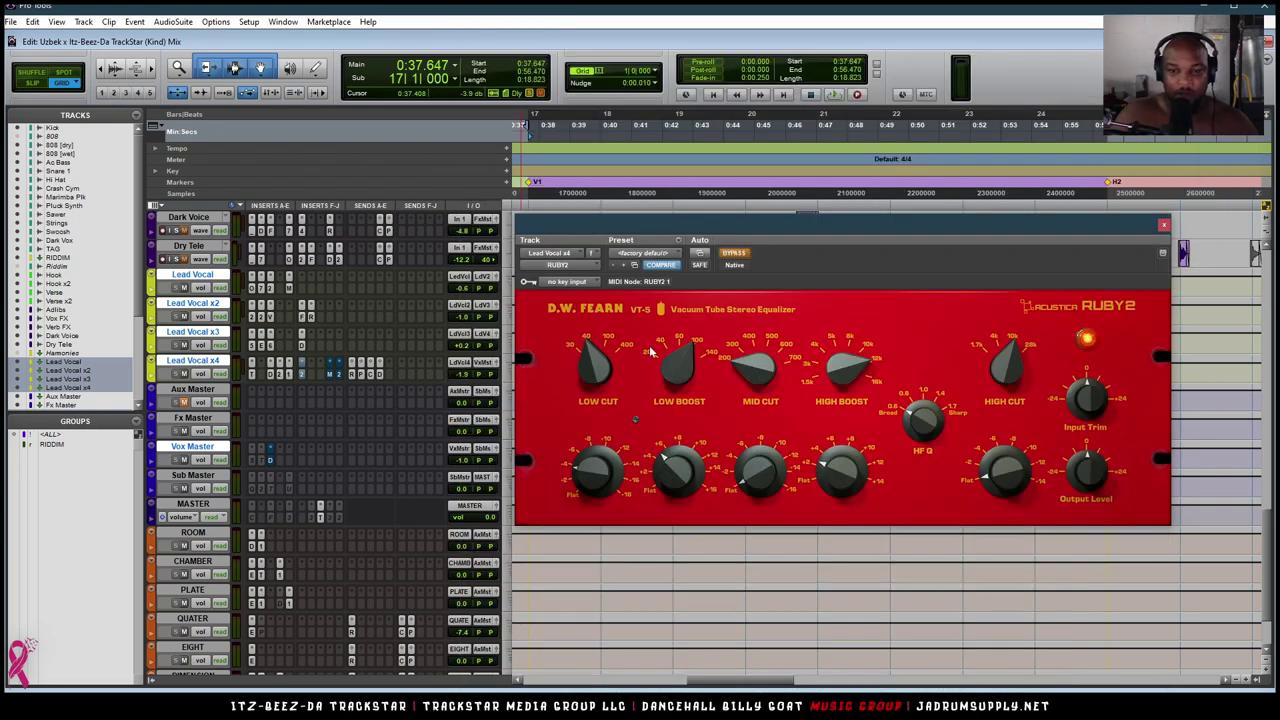
{"action": "left_click_drag", "start_coordinate": [757, 212], "coordinate": [685, 98]}
{"action": "left_click", "coordinate": [704, 316]}
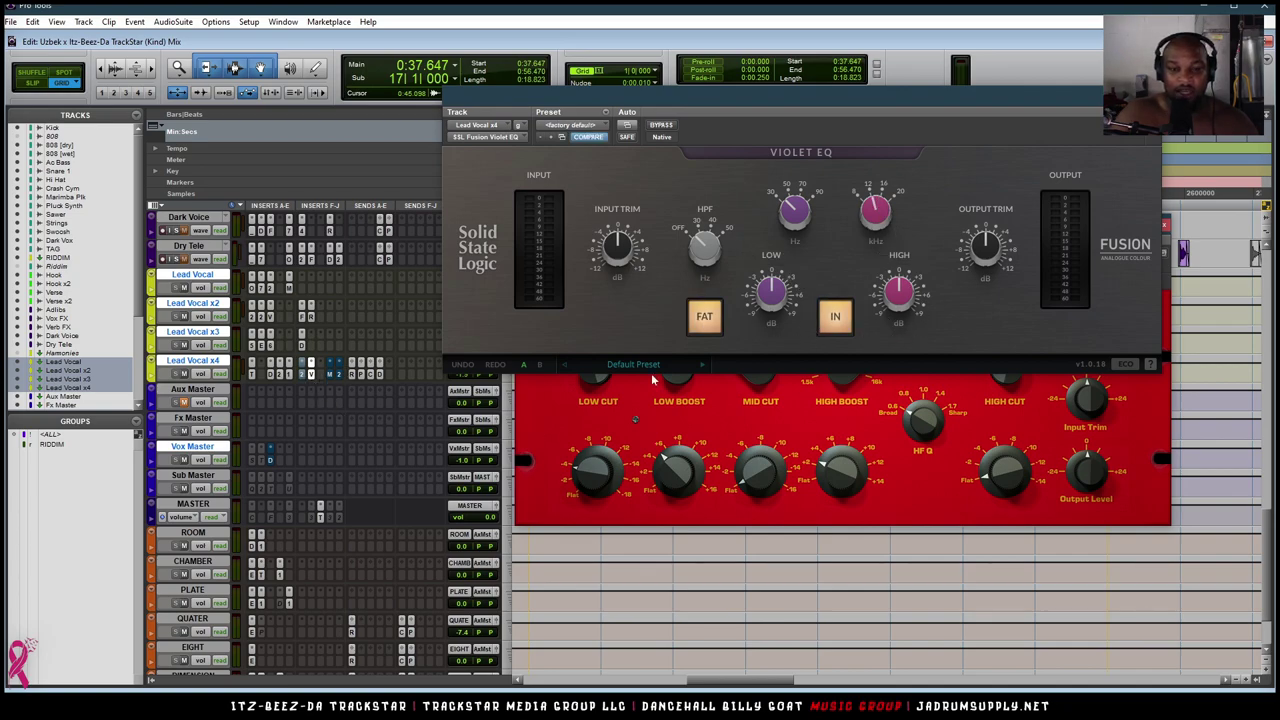
Boost the Violet EQ's High gain while playing the verse, and put the Violet EQ in bypass.
{"action": "key", "text": "space"}
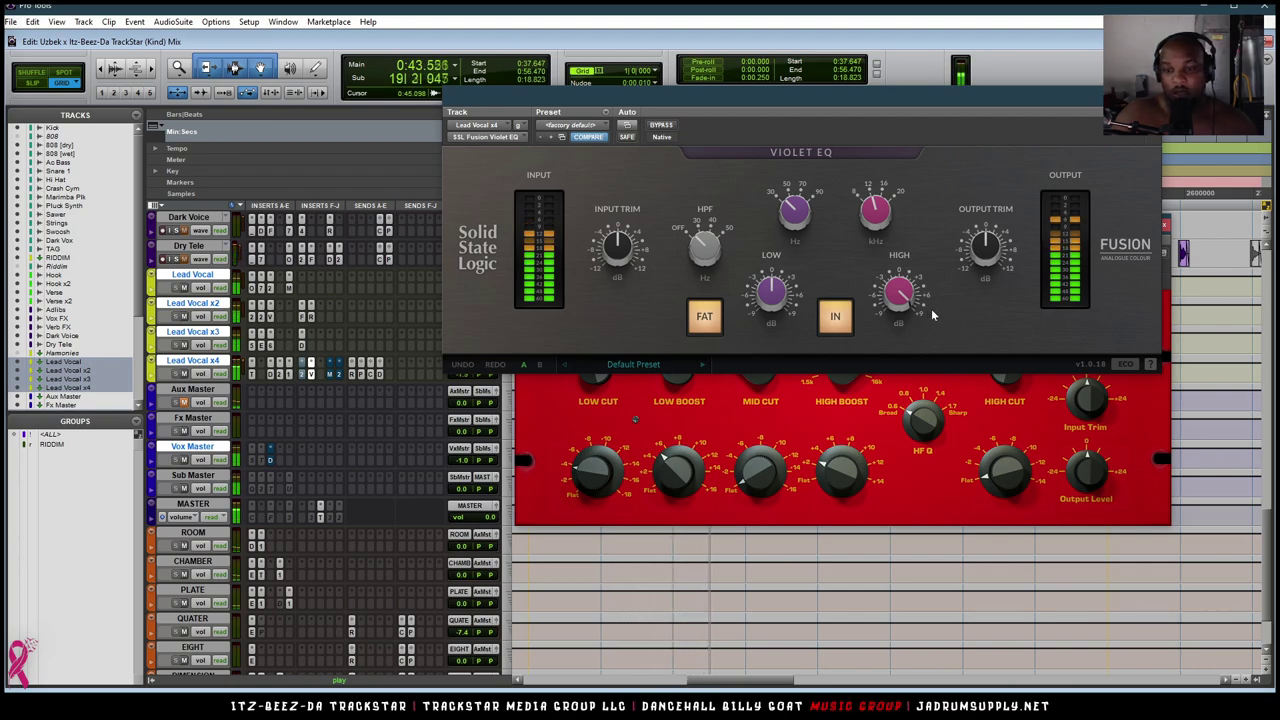
{"action": "mouse_move", "coordinate": [900, 274]}
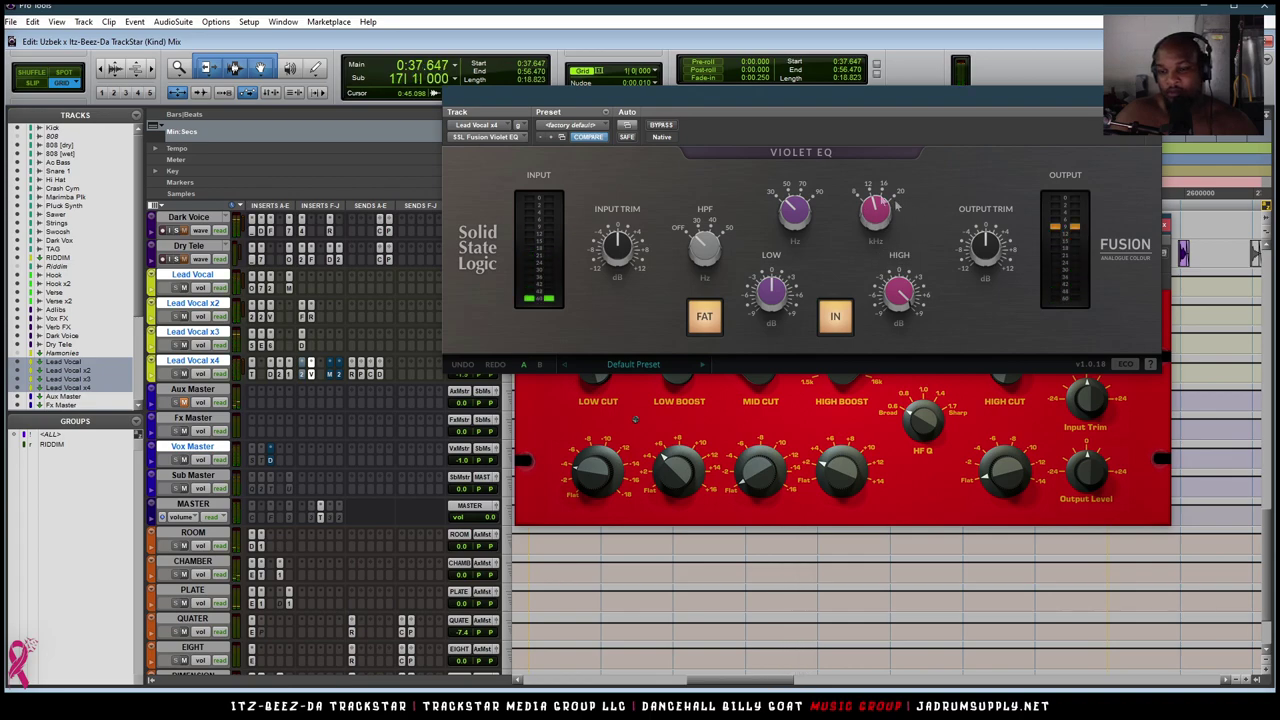
{"action": "mouse_move", "coordinate": [916, 337]}
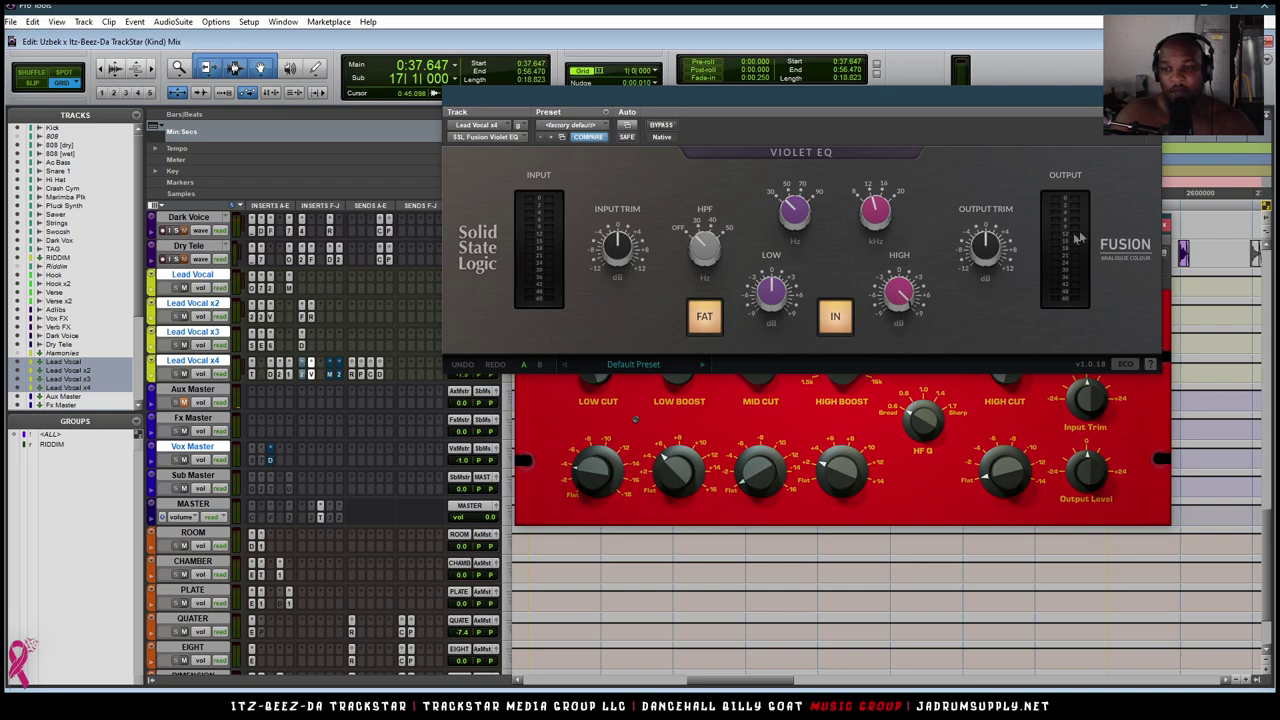
{"action": "left_click", "coordinate": [666, 127]}
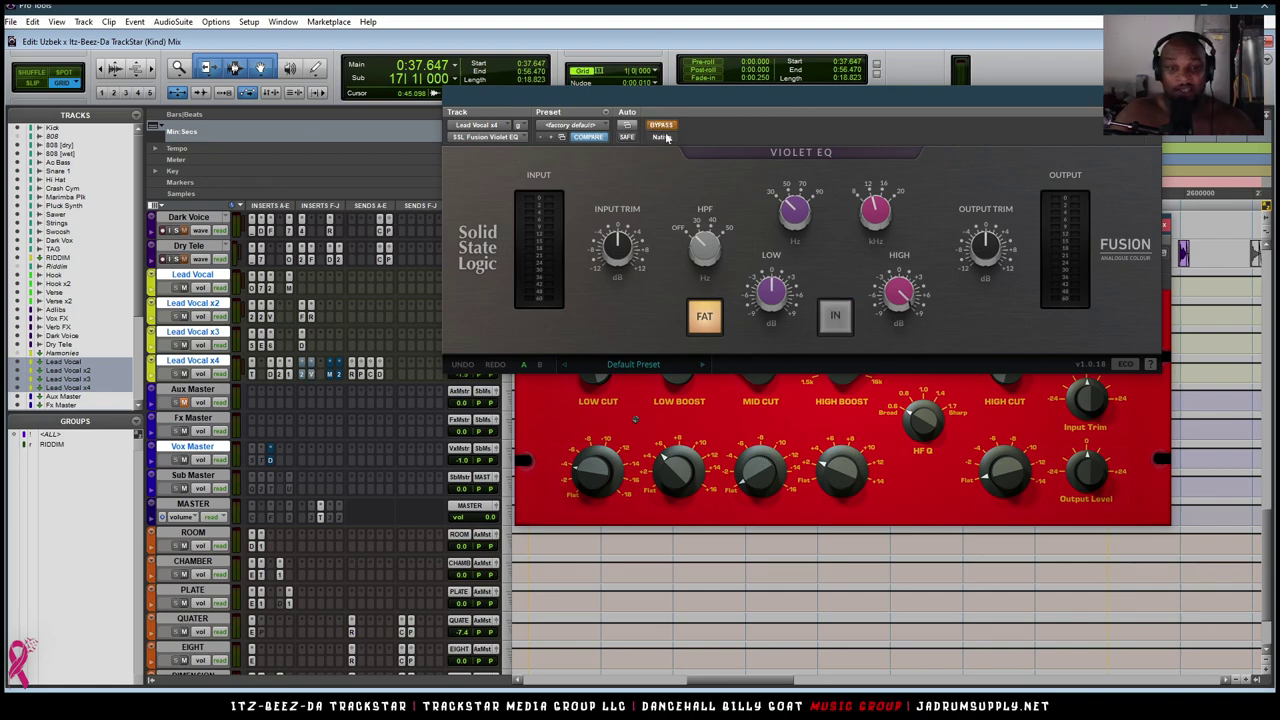
Bring RUBY2 to the front, raise its High Boost gain to between 8 and 10, and take it out of bypass.
{"action": "left_click", "coordinate": [802, 410]}
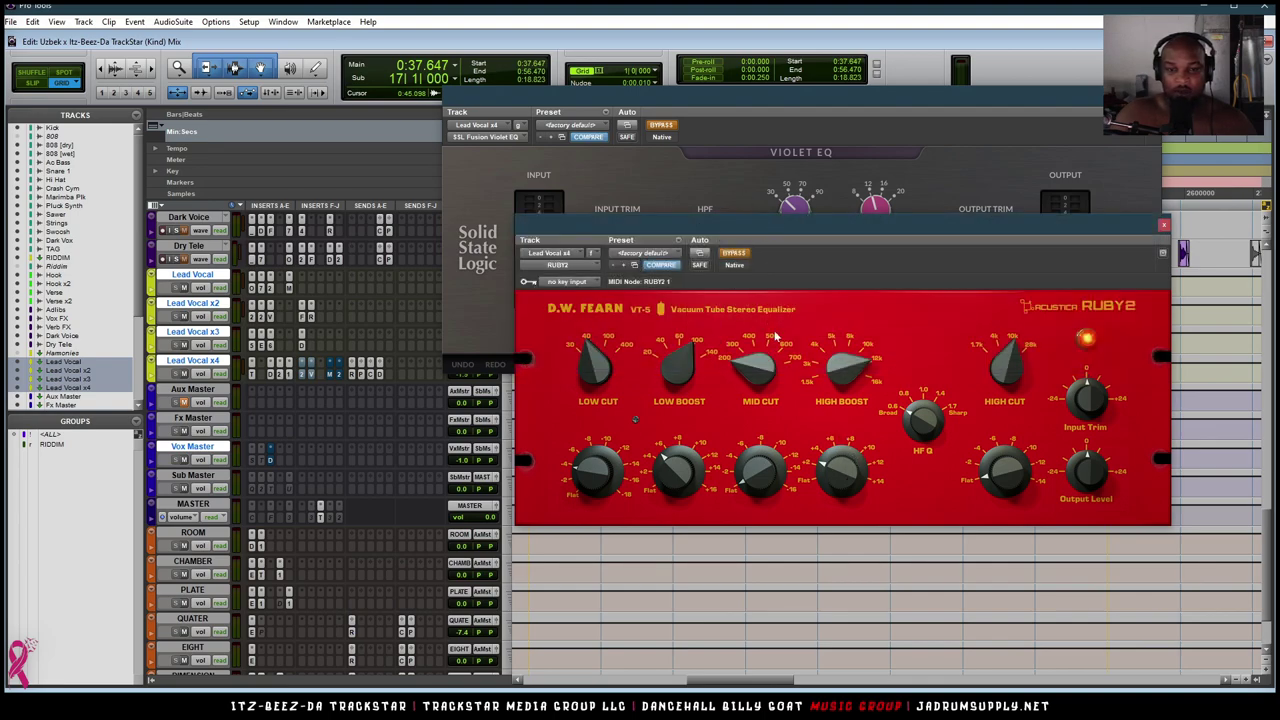
{"action": "left_click", "coordinate": [678, 241]}
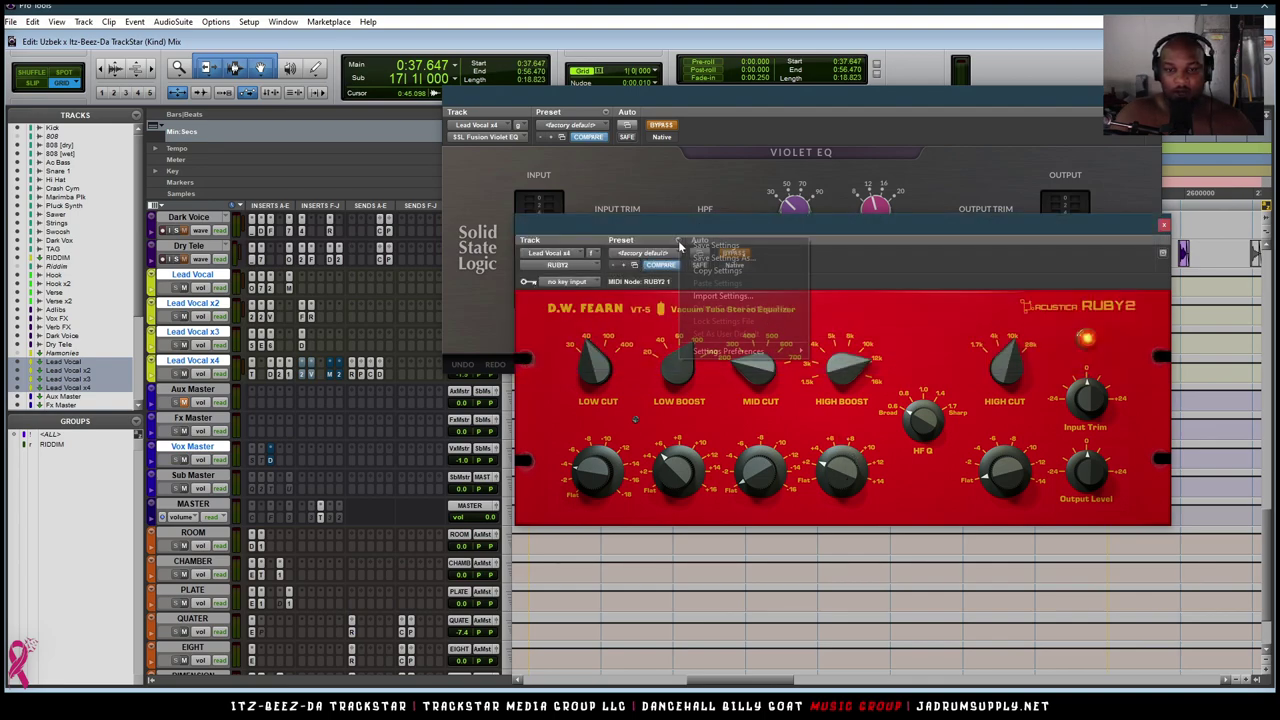
{"action": "left_click", "coordinate": [726, 277]}
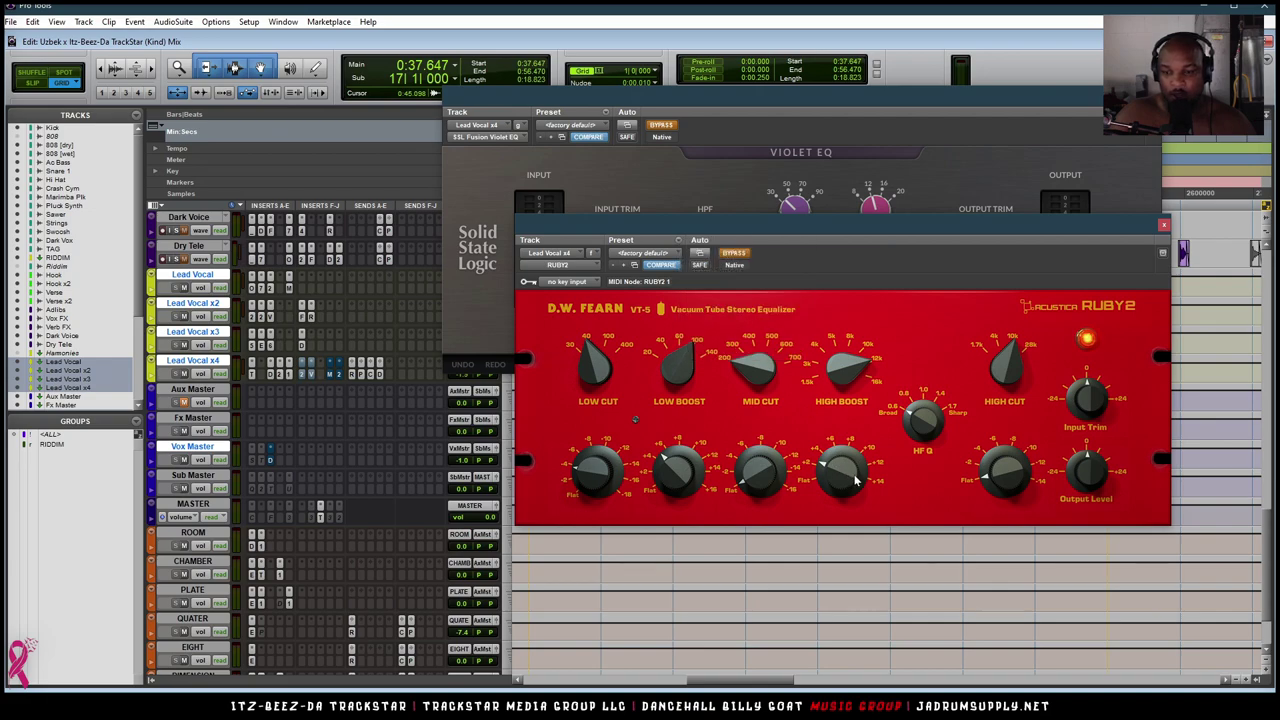
{"action": "left_click_drag", "start_coordinate": [851, 483], "coordinate": [865, 440]}
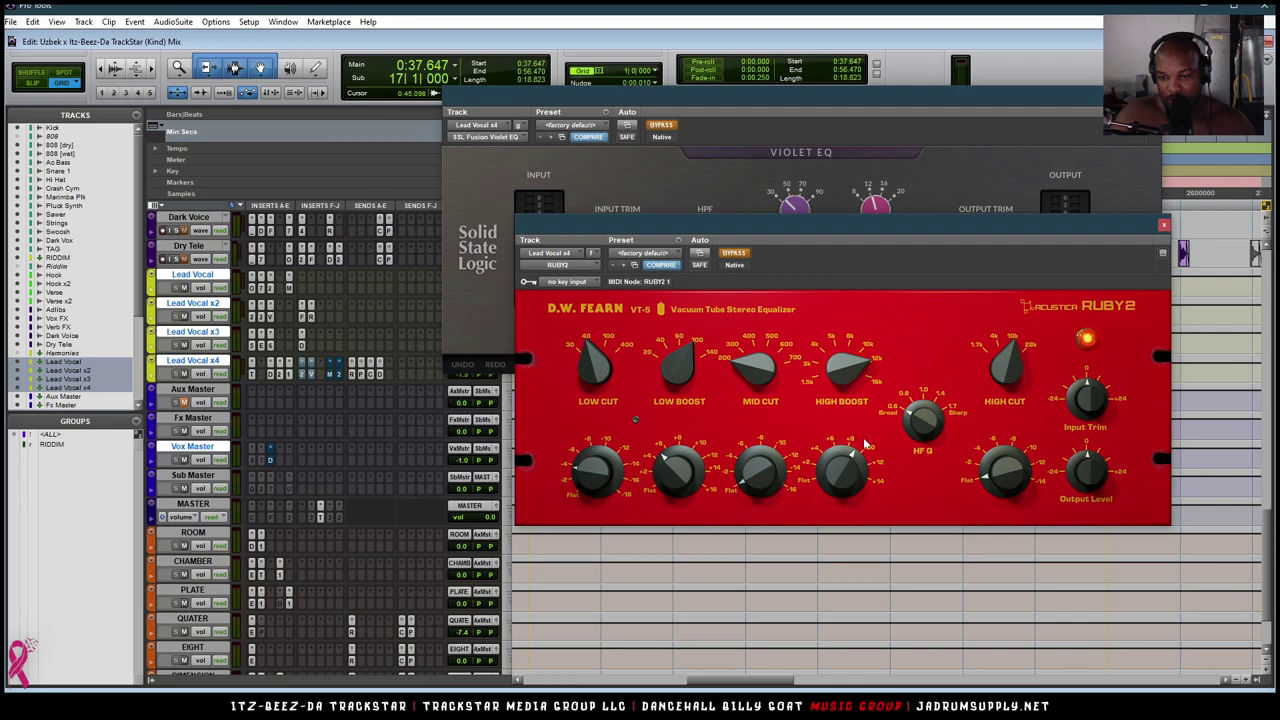
{"action": "left_click", "coordinate": [735, 254]}
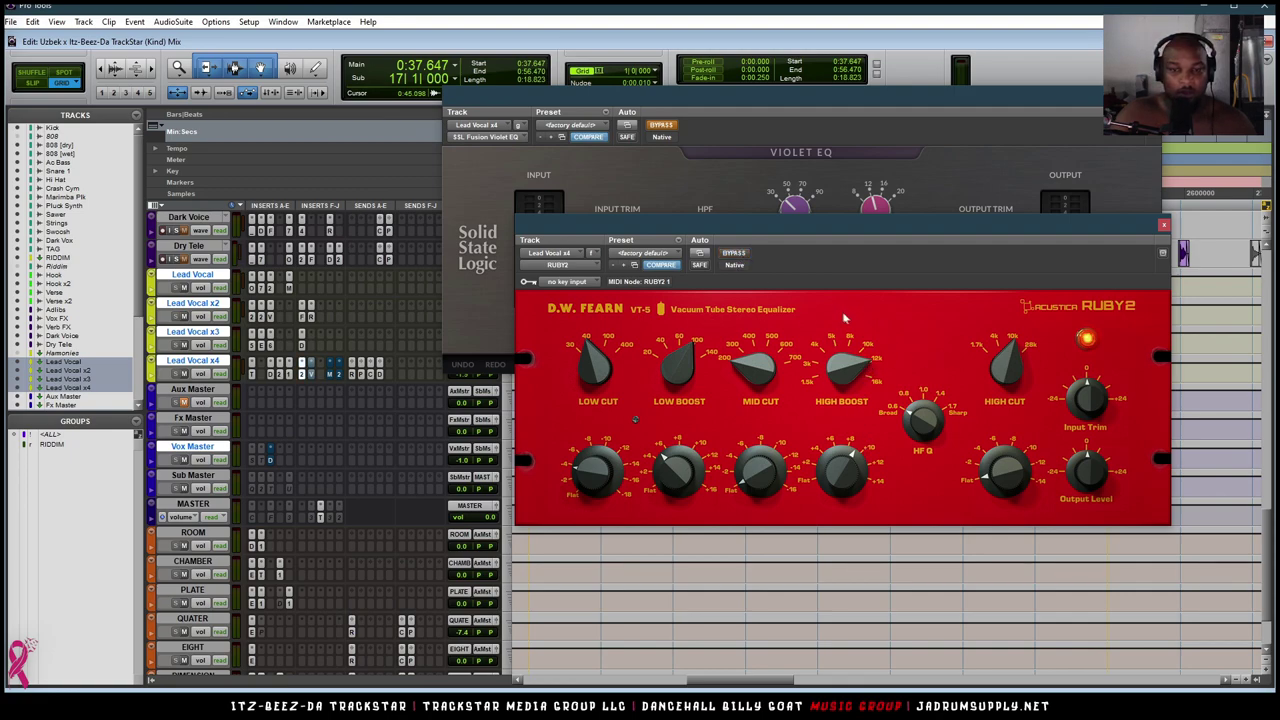
Play the verse to compare RUBY2 with the Violet EQ, taking the Violet EQ out of bypass before stopping playback.
{"action": "key", "text": "space"}
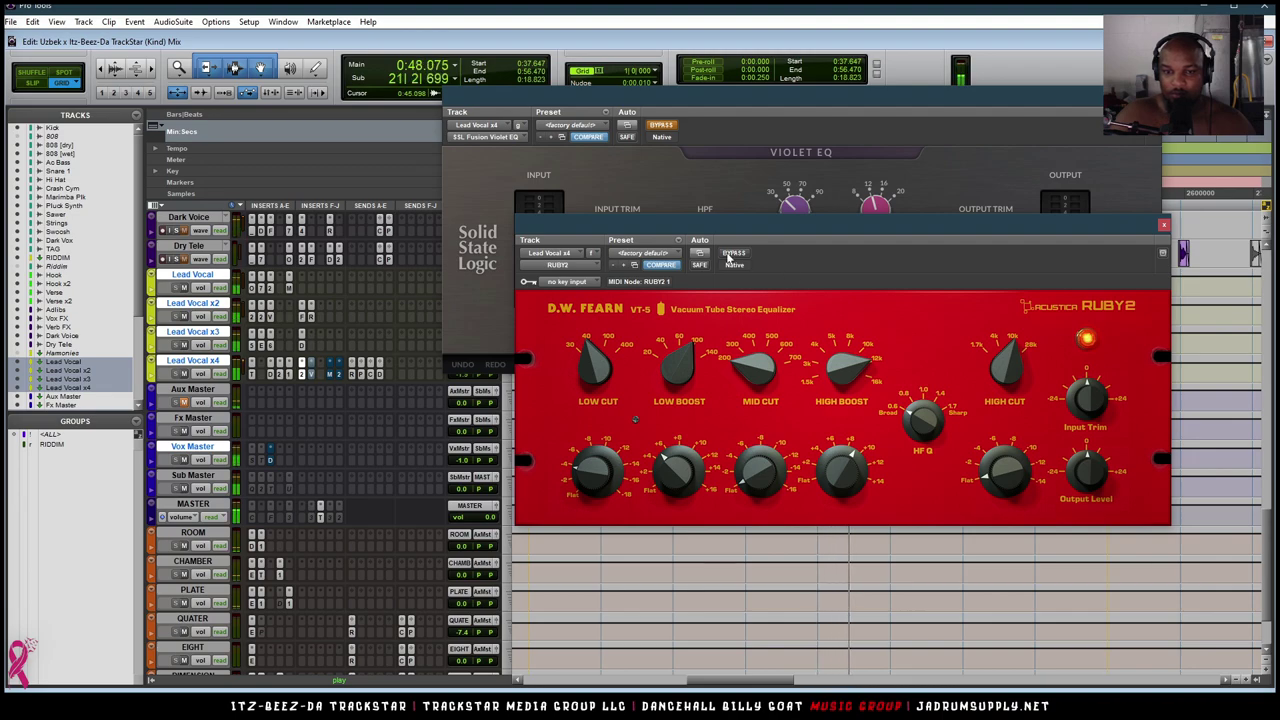
{"action": "left_click", "coordinate": [664, 127]}
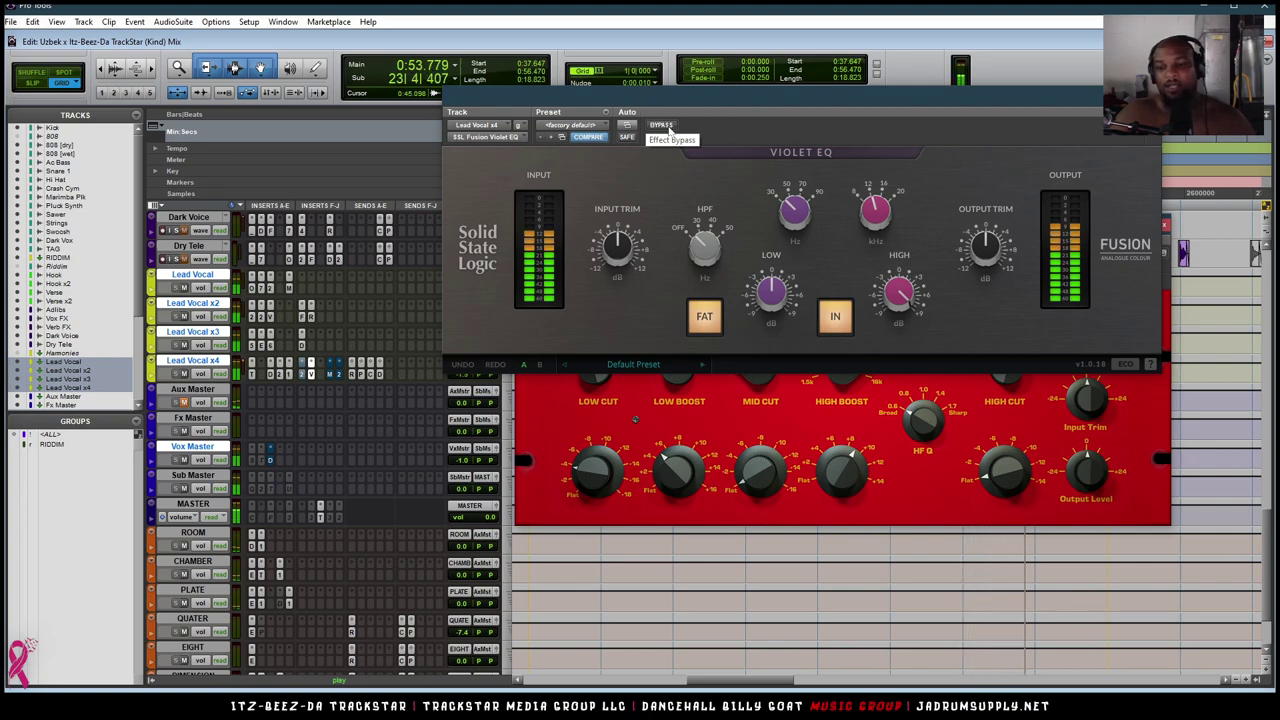
{"action": "key", "text": "space"}
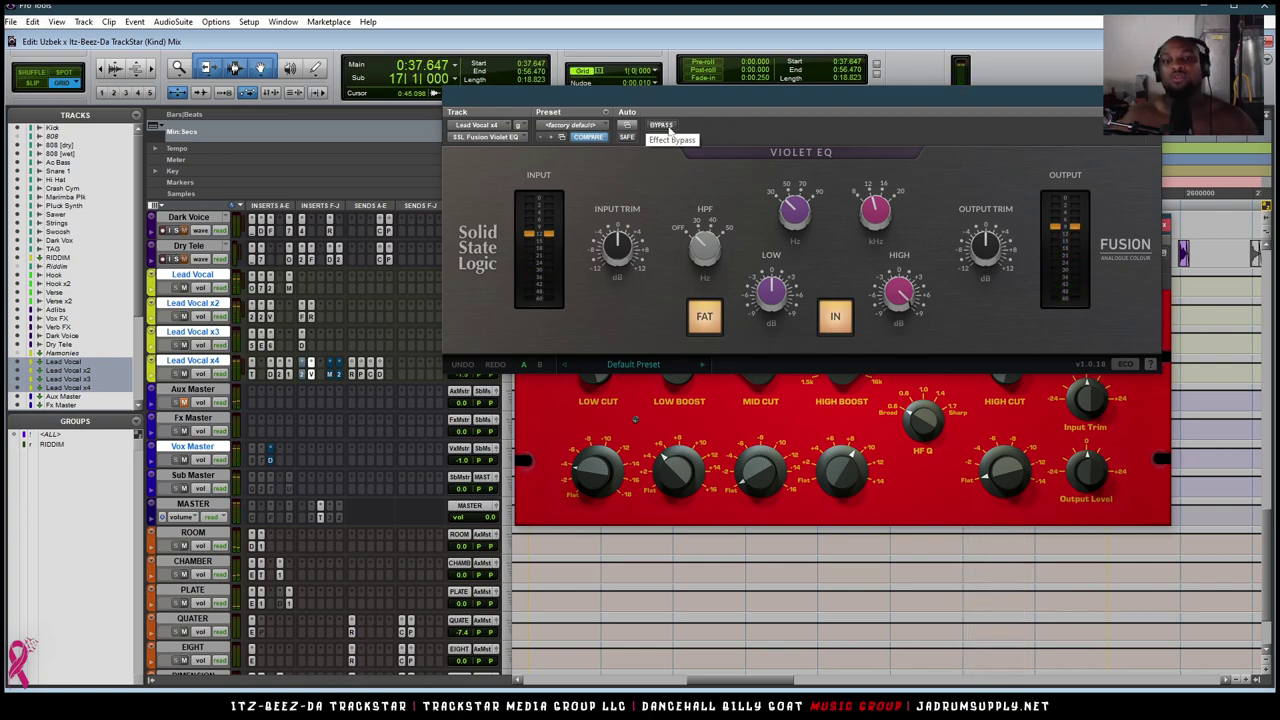
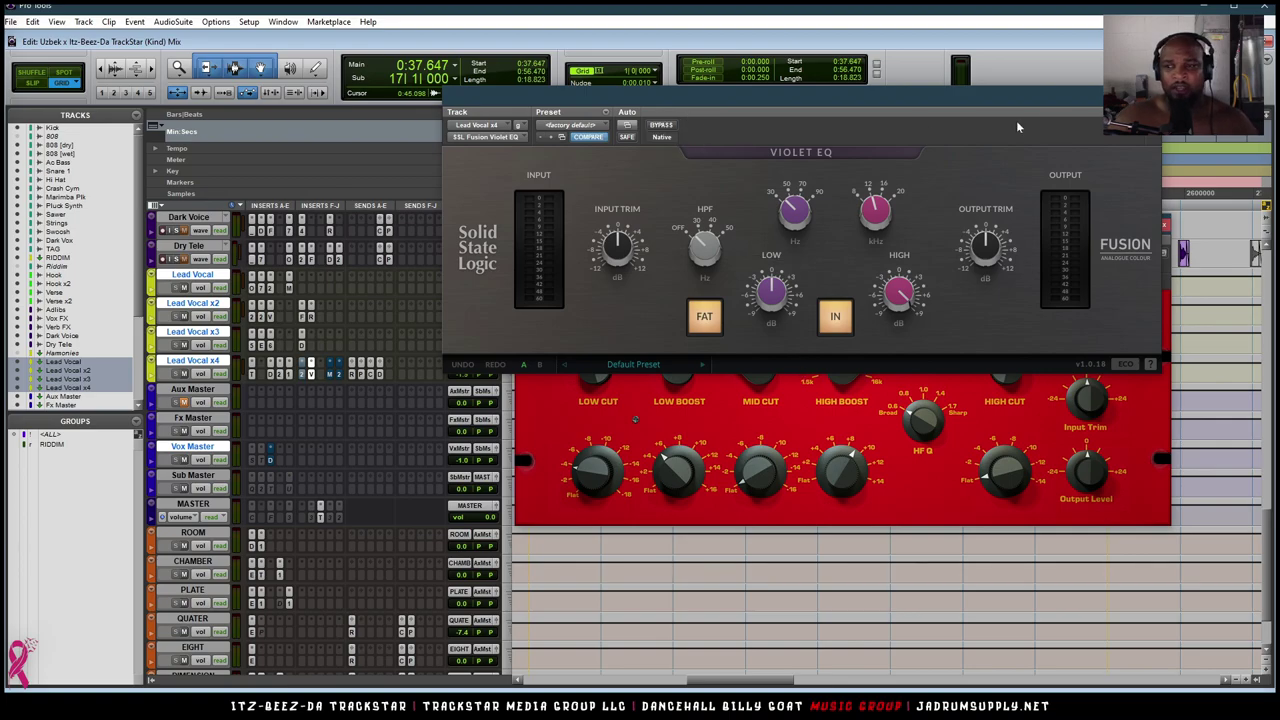
Move the Violet EQ window aside, close it and remove the plug-in from Lead Vocal x4.
{"action": "left_click_drag", "start_coordinate": [800, 96], "coordinate": [500, 93]}
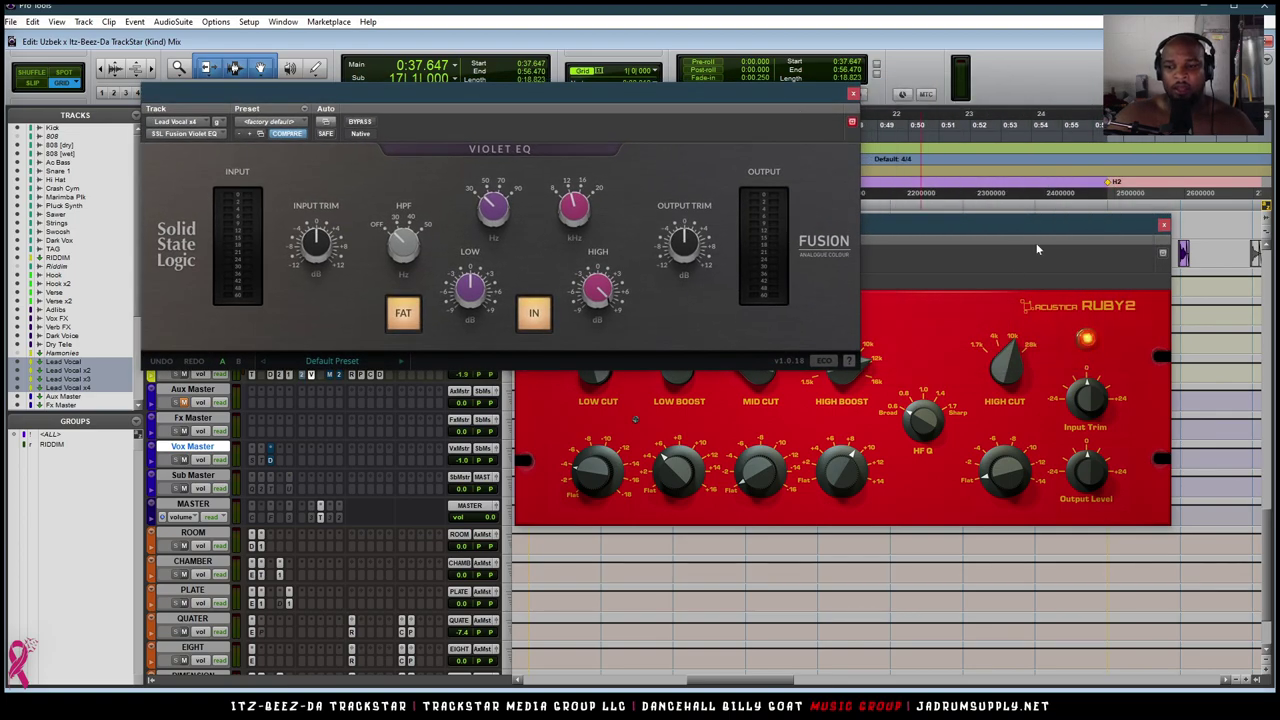
{"action": "left_click", "coordinate": [853, 94]}
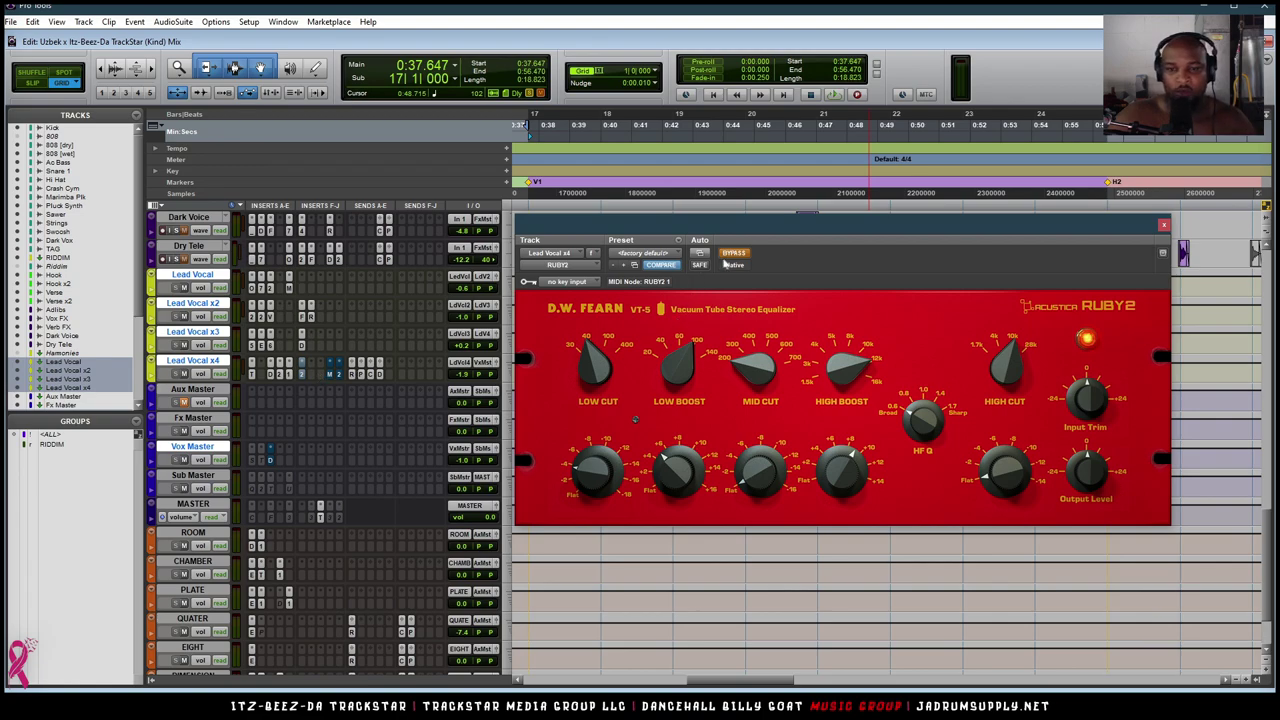
Take RUBY2 out of bypass, restore its earlier High Boost gain and play the verse.
{"action": "key", "text": "ctrl+alt+b"}
{"action": "left_click", "coordinate": [679, 254]}
{"action": "left_click", "coordinate": [732, 290]}
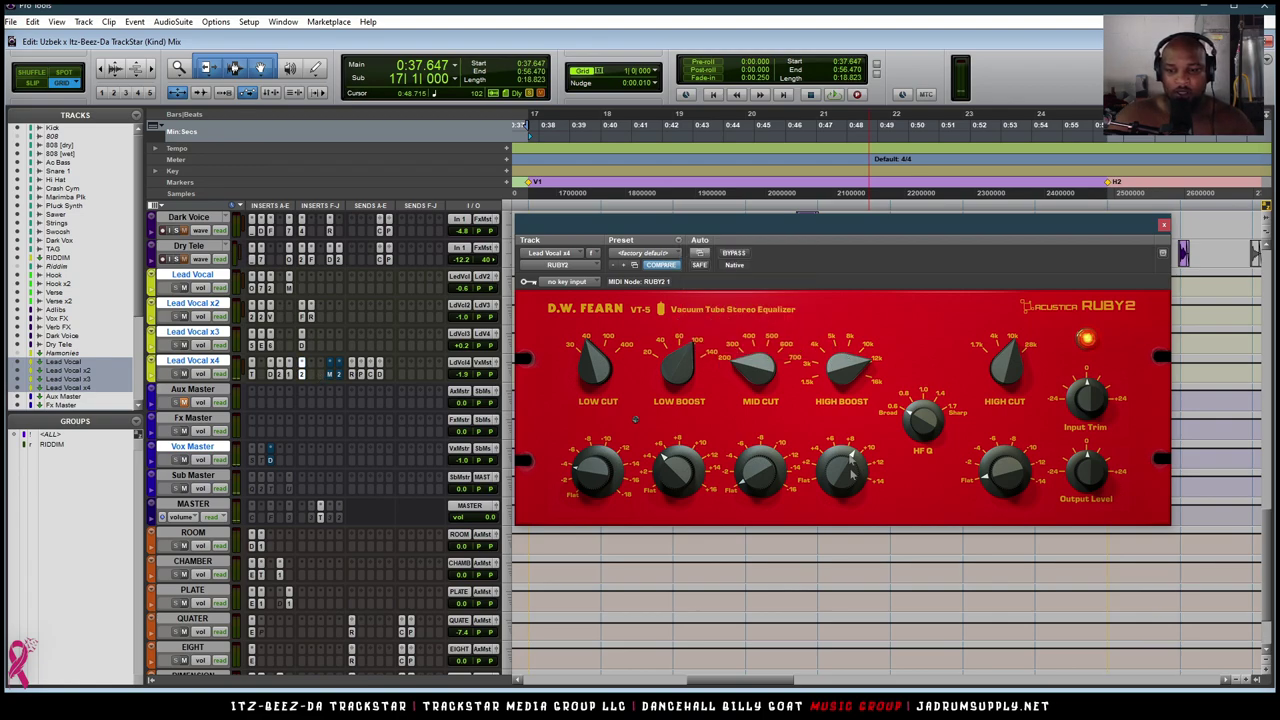
{"action": "key", "text": "space"}
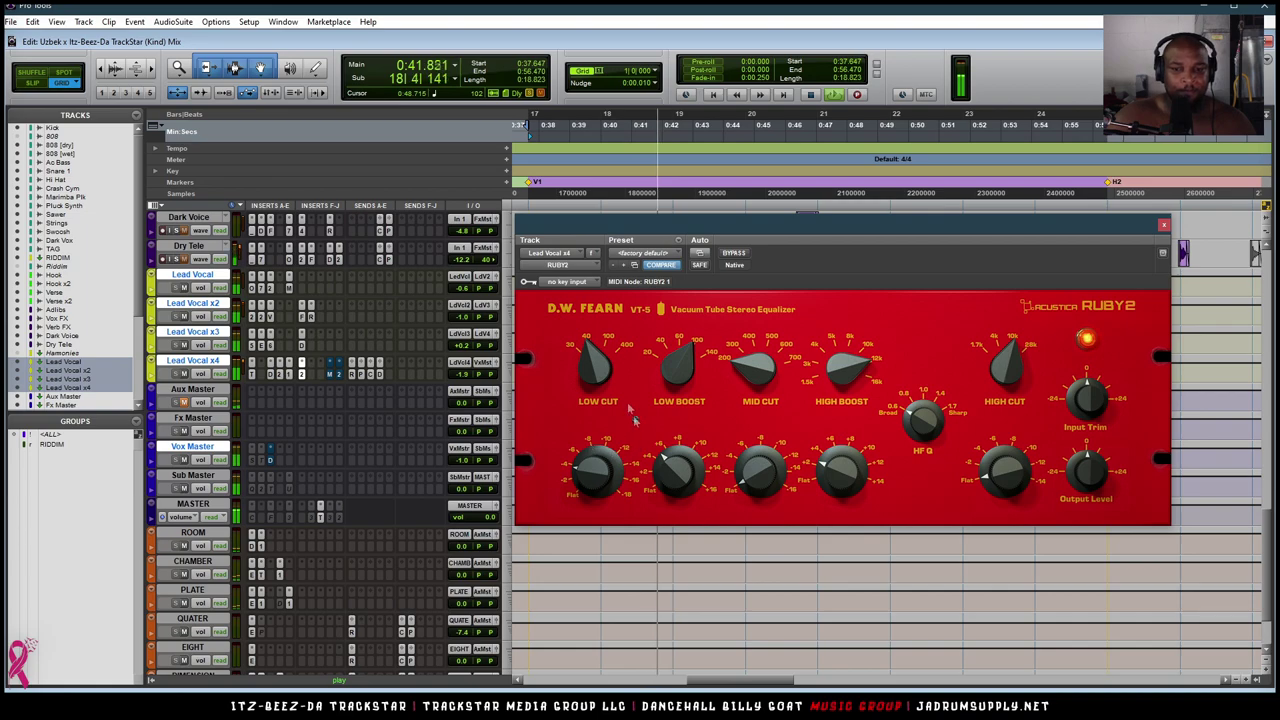
{"action": "key", "text": "space"}
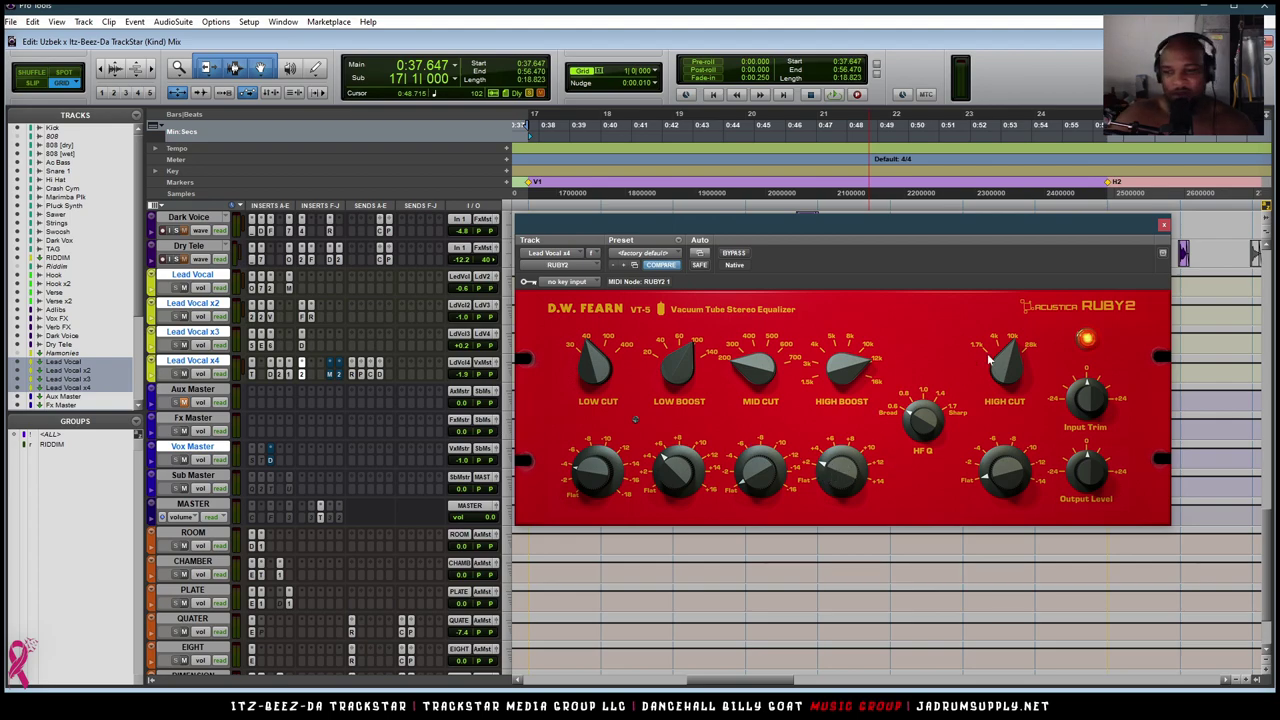
Open MicroShift on Lead Vocal x4, take it out of bypass and close RUBY2.
{"action": "left_click", "coordinate": [330, 374]}
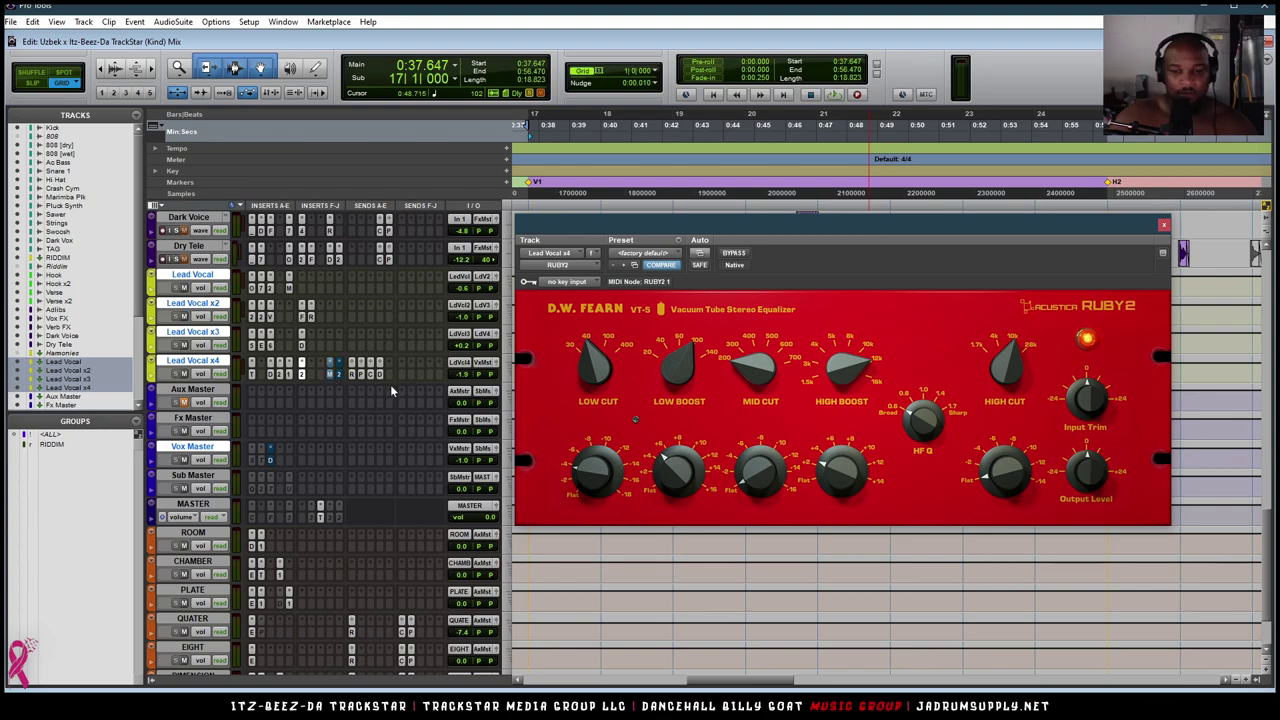
{"action": "left_click", "coordinate": [360, 122]}
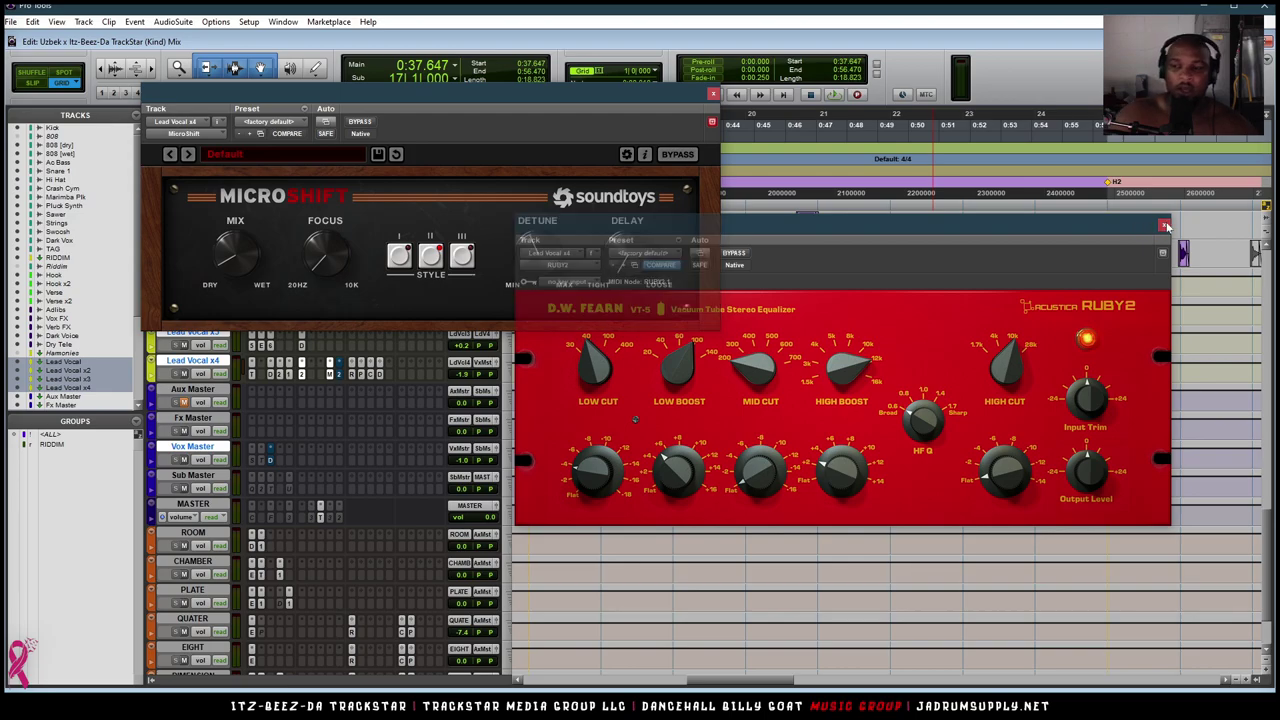
{"action": "left_click", "coordinate": [1165, 226]}
Collapse the enlarged Verse x2 track, zoom the timeline out to the song sections and move the MicroShift window over the timeline.
{"action": "key", "text": "ctrl+="}
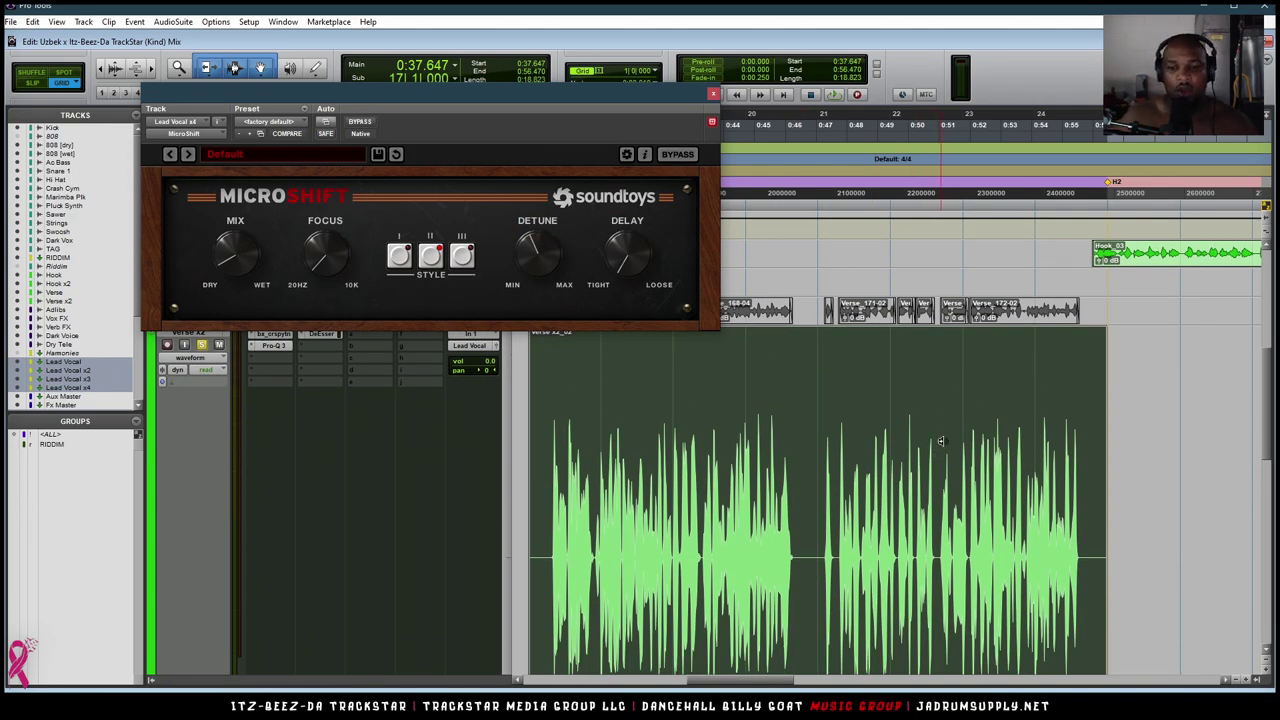
{"action": "key", "text": "e"}
{"action": "key", "text": "ctrl+alt+Up"}
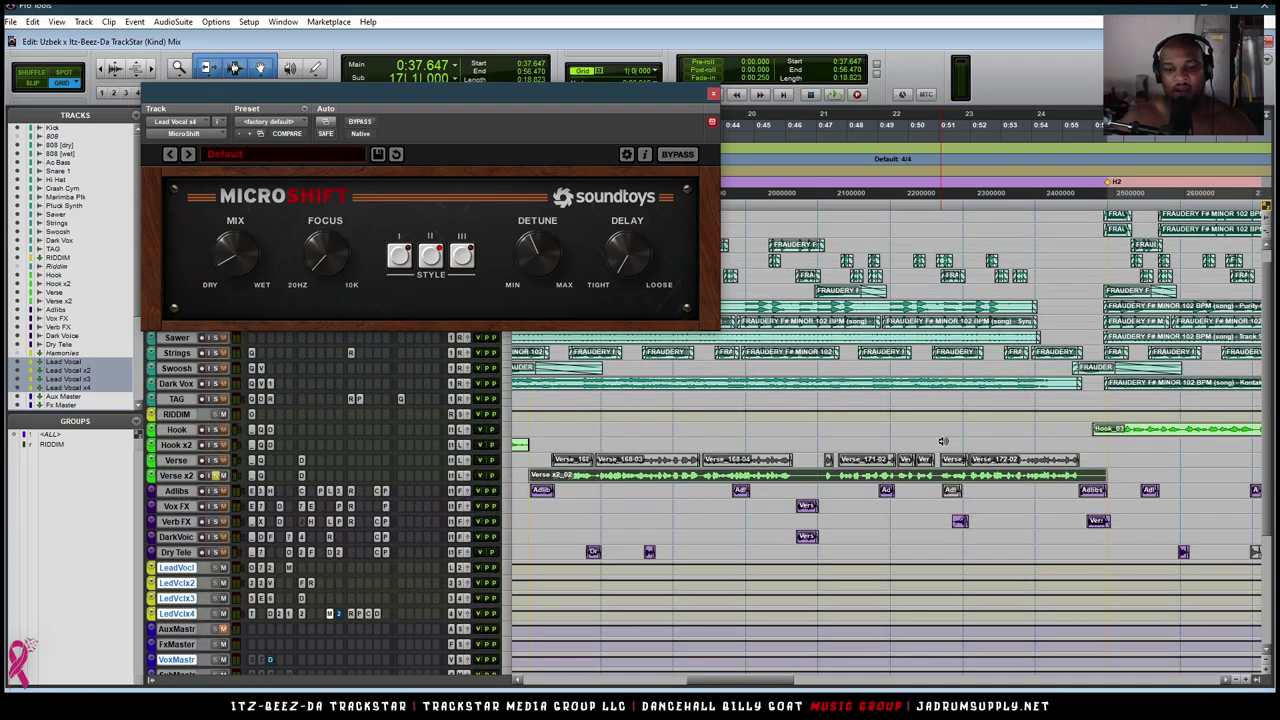
{"action": "key", "text": "r"}
{"action": "key", "text": "r"}
{"action": "key", "text": "ctrl+alt+Up"}
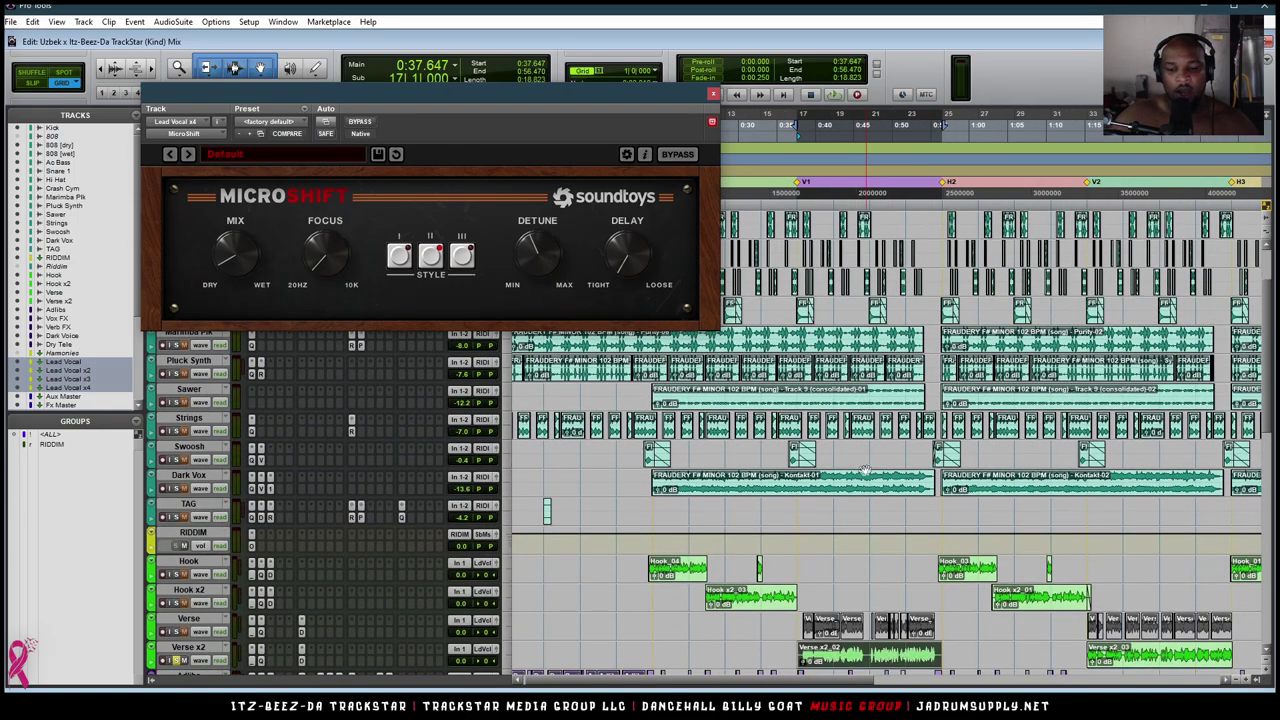
{"action": "scroll", "coordinate": [822, 496], "scroll_direction": "down", "scroll_amount": 2}
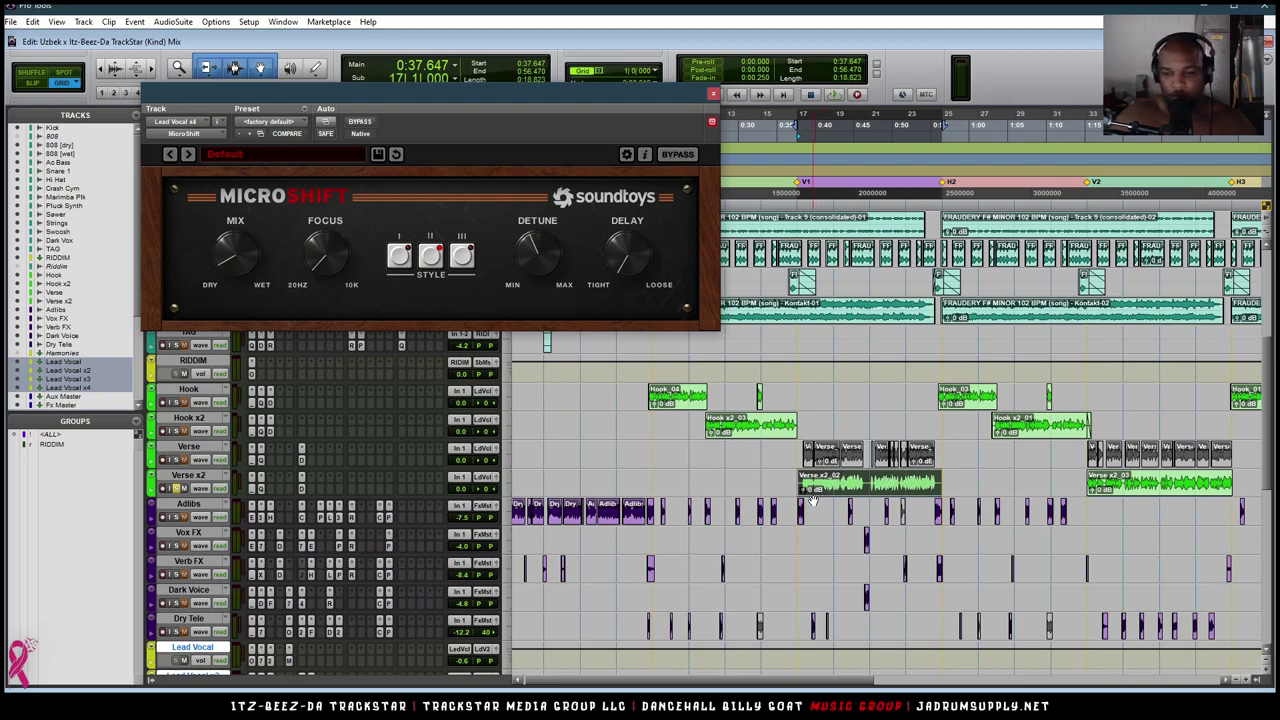
{"action": "scroll", "coordinate": [815, 499], "scroll_direction": "down", "scroll_amount": 1}
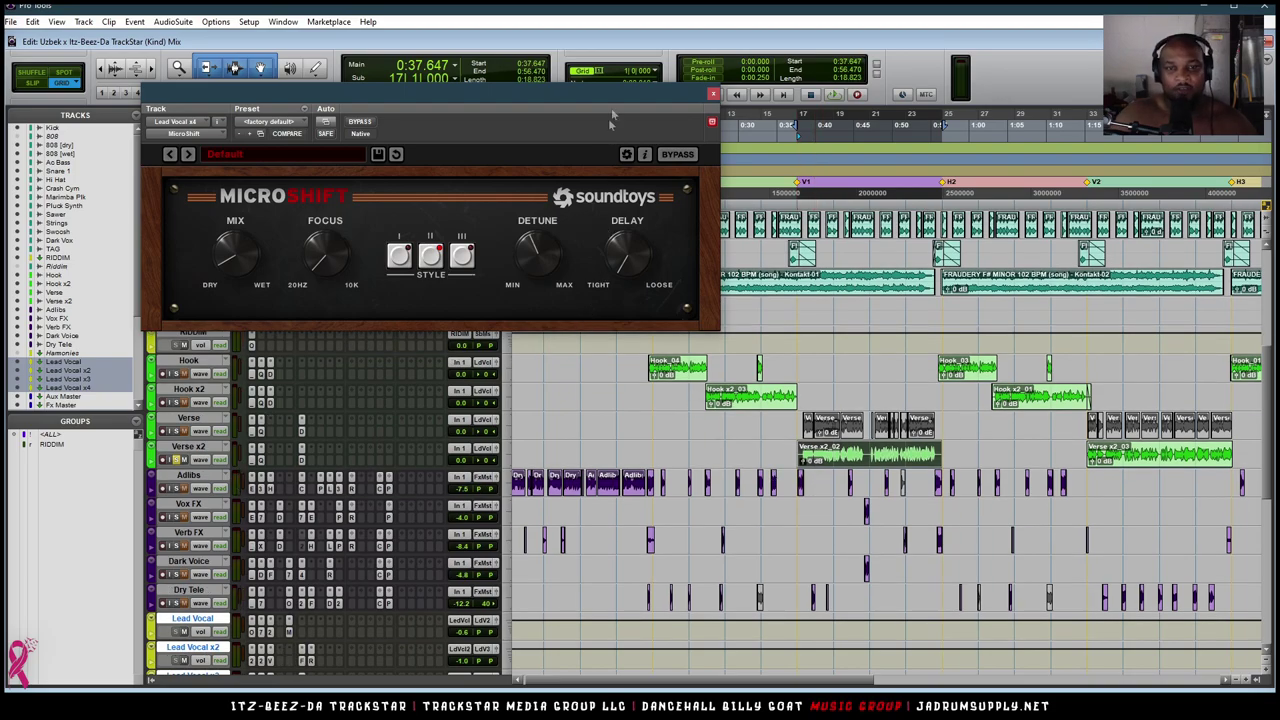
{"action": "left_click_drag", "start_coordinate": [626, 100], "coordinate": [1020, 210]}
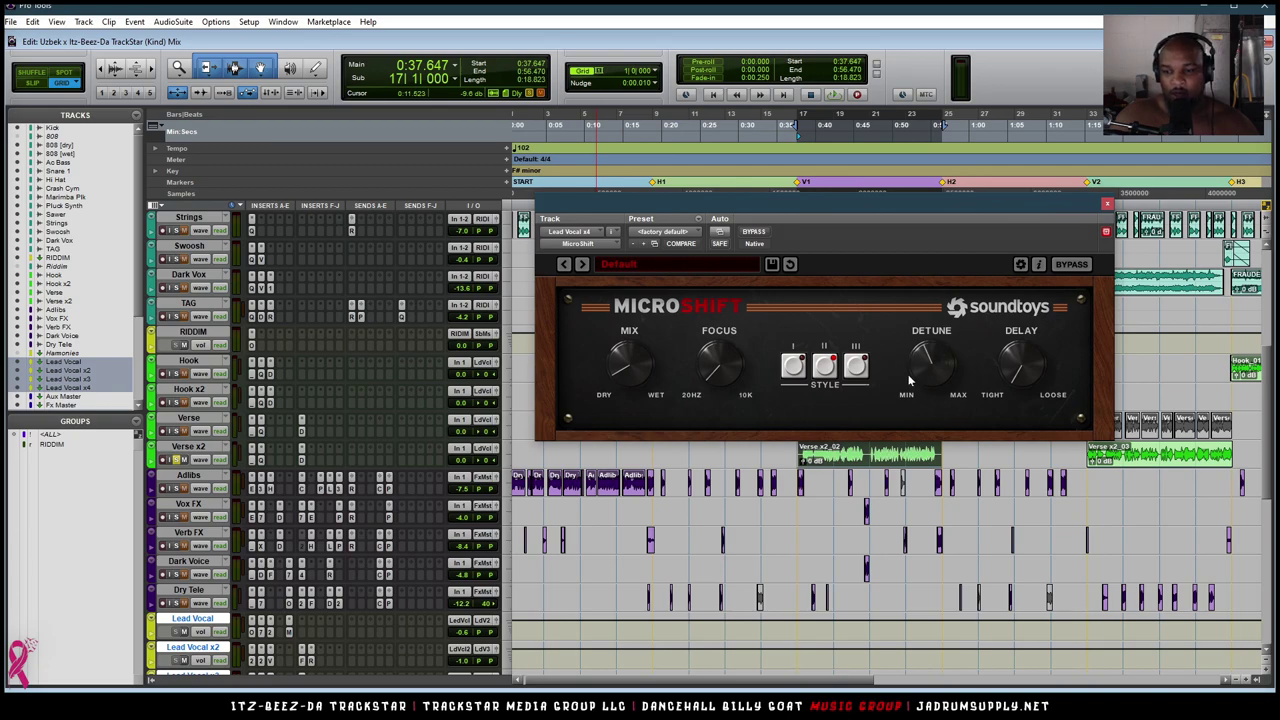
Try MicroShift's Detune at 200 % and revert it to 89.9 %.
{"action": "left_click_drag", "start_coordinate": [930, 337], "coordinate": [966, 337]}
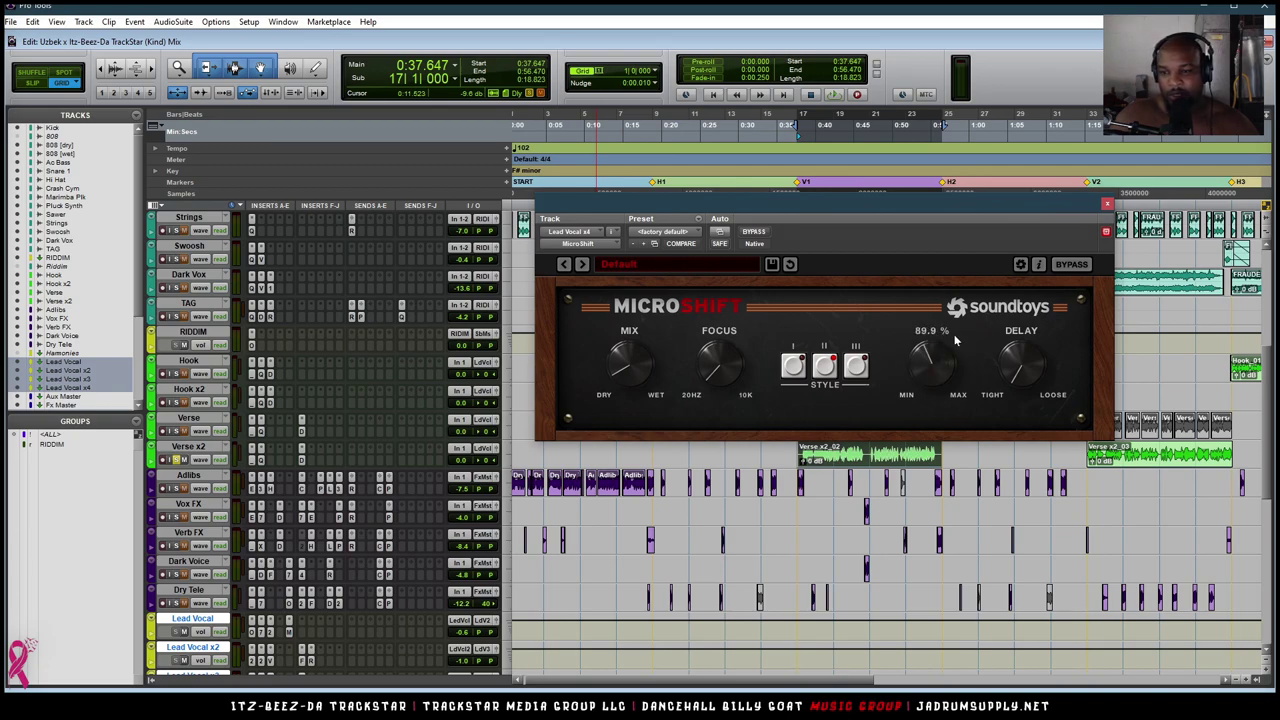
{"action": "left_click_drag", "start_coordinate": [945, 376], "coordinate": [930, 340]}
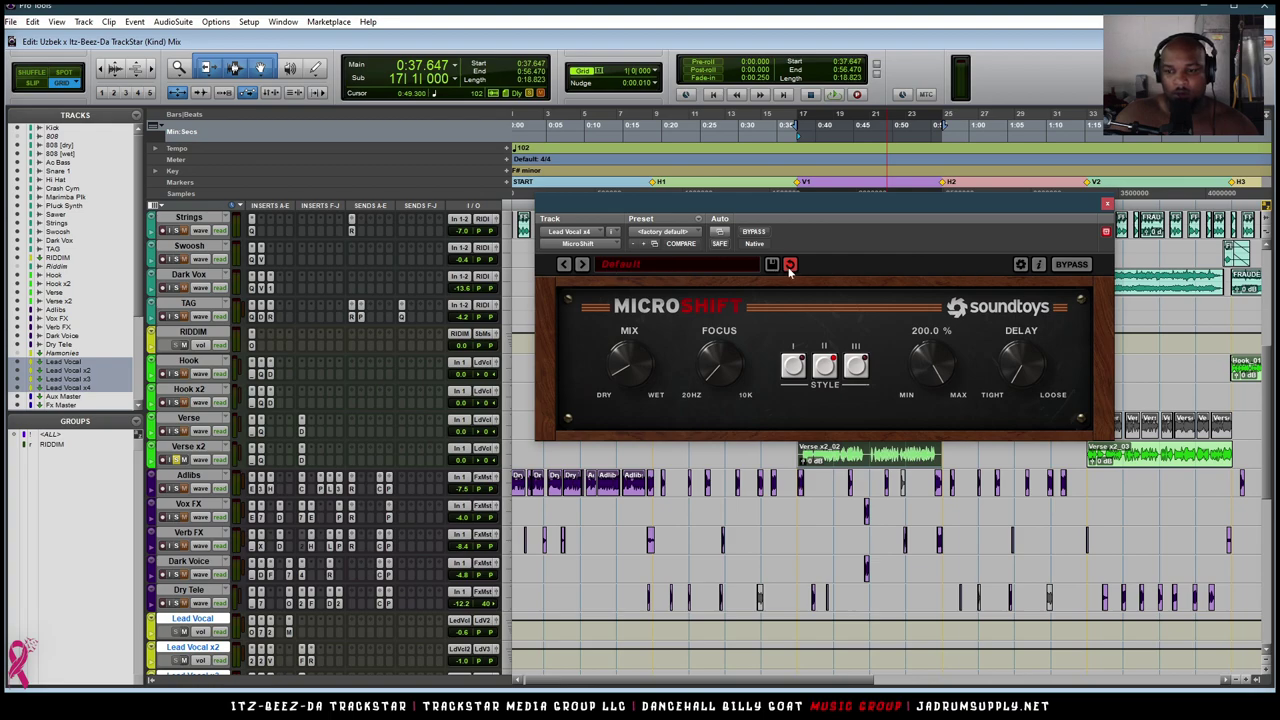
{"action": "left_click", "coordinate": [700, 222]}
{"action": "left_click", "coordinate": [730, 248]}
{"action": "left_click", "coordinate": [790, 265]}
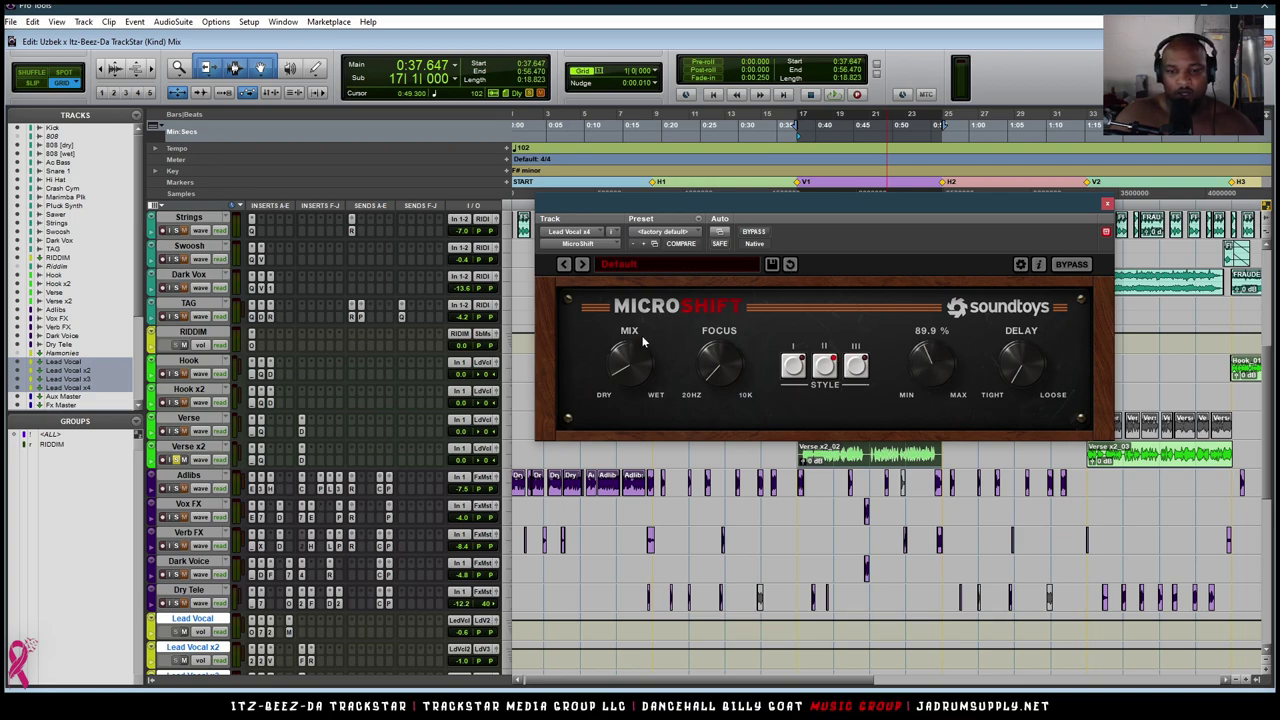
Copy MicroShift's settings and raise its Mix to 85.1 % while playing the verse.
{"action": "mouse_move", "coordinate": [638, 337]}
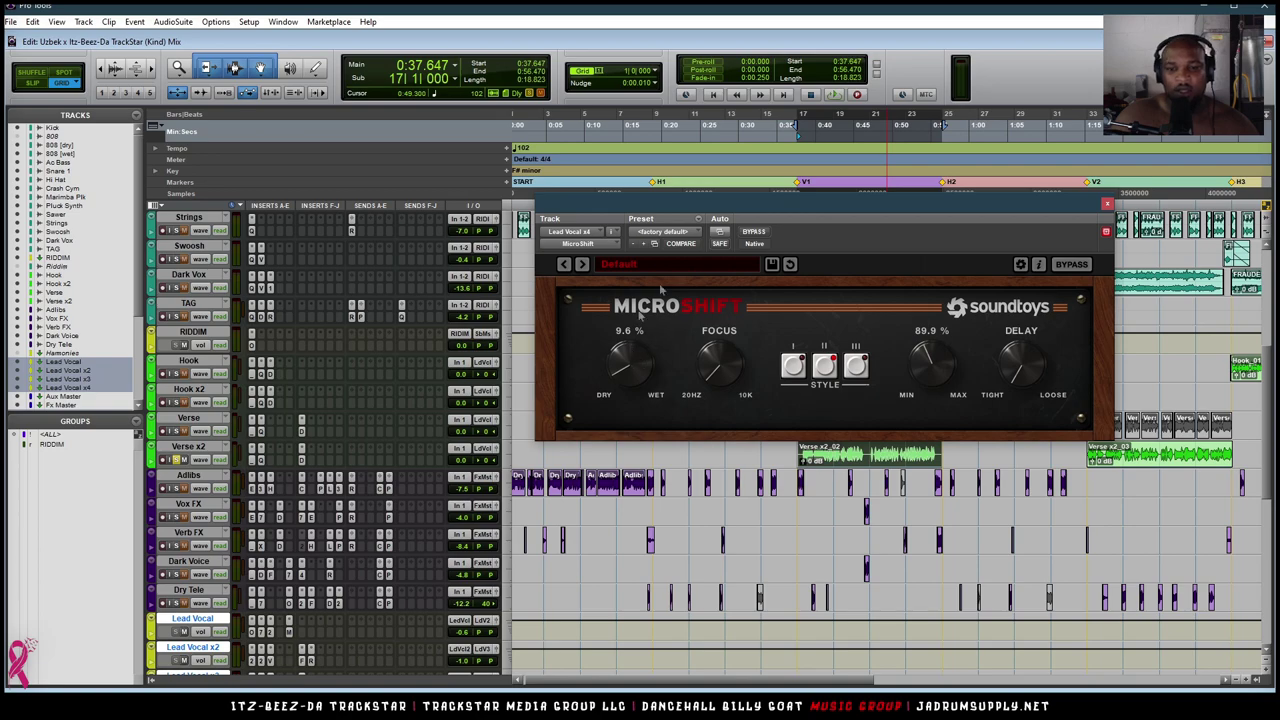
{"action": "left_click", "coordinate": [699, 219]}
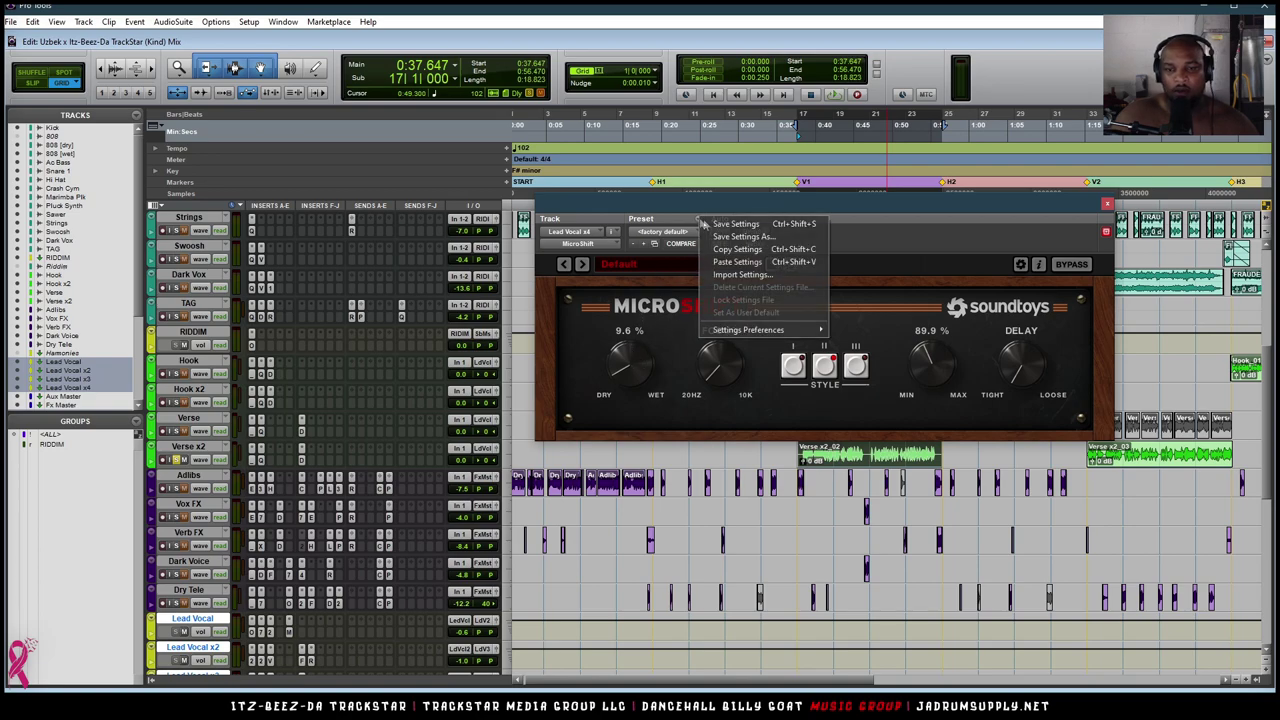
{"action": "left_click", "coordinate": [722, 253]}
{"action": "key", "text": "space"}
{"action": "left_click_drag", "start_coordinate": [657, 364], "coordinate": [641, 273]}
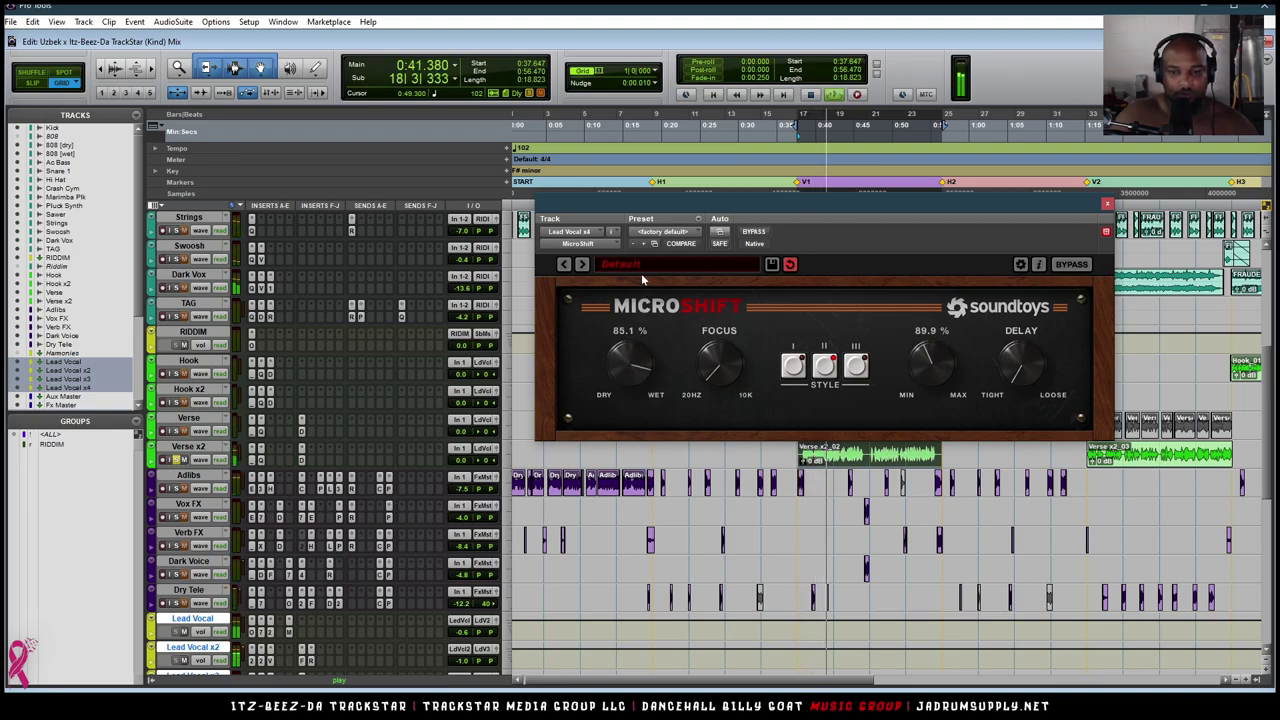
{"action": "scroll", "coordinate": [525, 357], "scroll_direction": "down", "scroll_amount": 5}
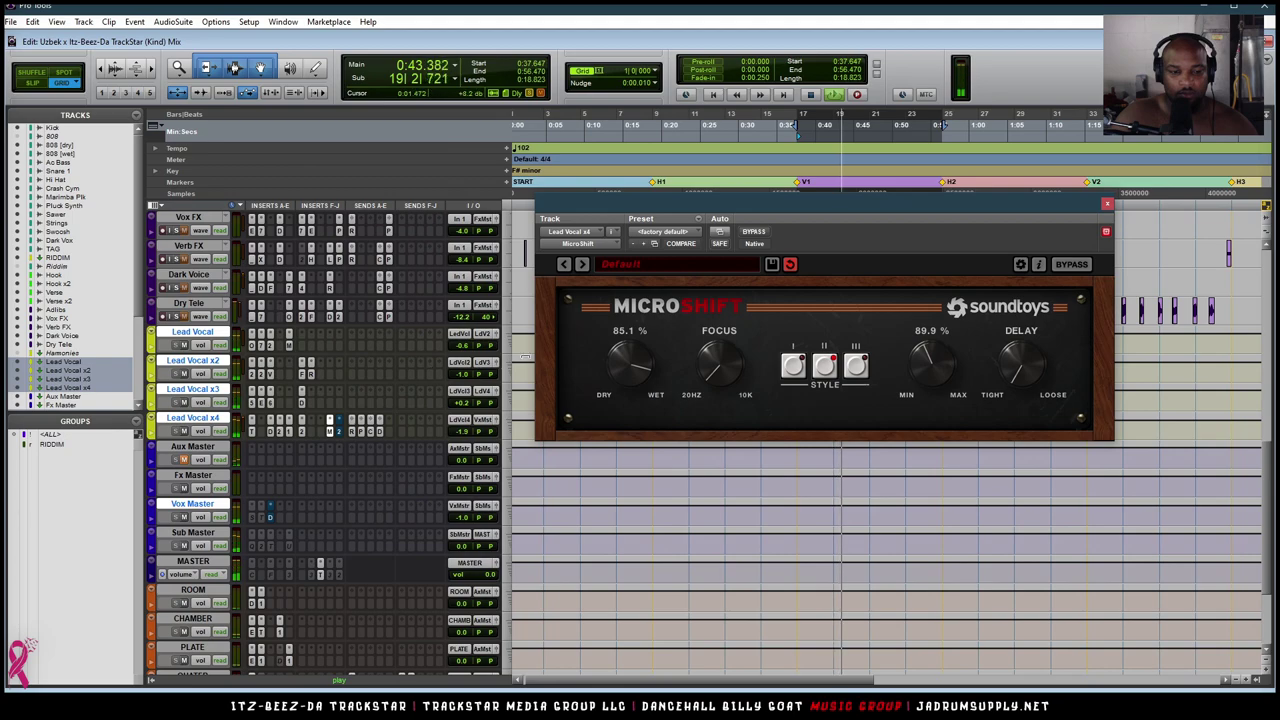
Lower MicroShift's Mix to 8.6 %, paste the copied settings back and stop playback.
{"action": "left_click_drag", "start_coordinate": [632, 368], "coordinate": [657, 486]}
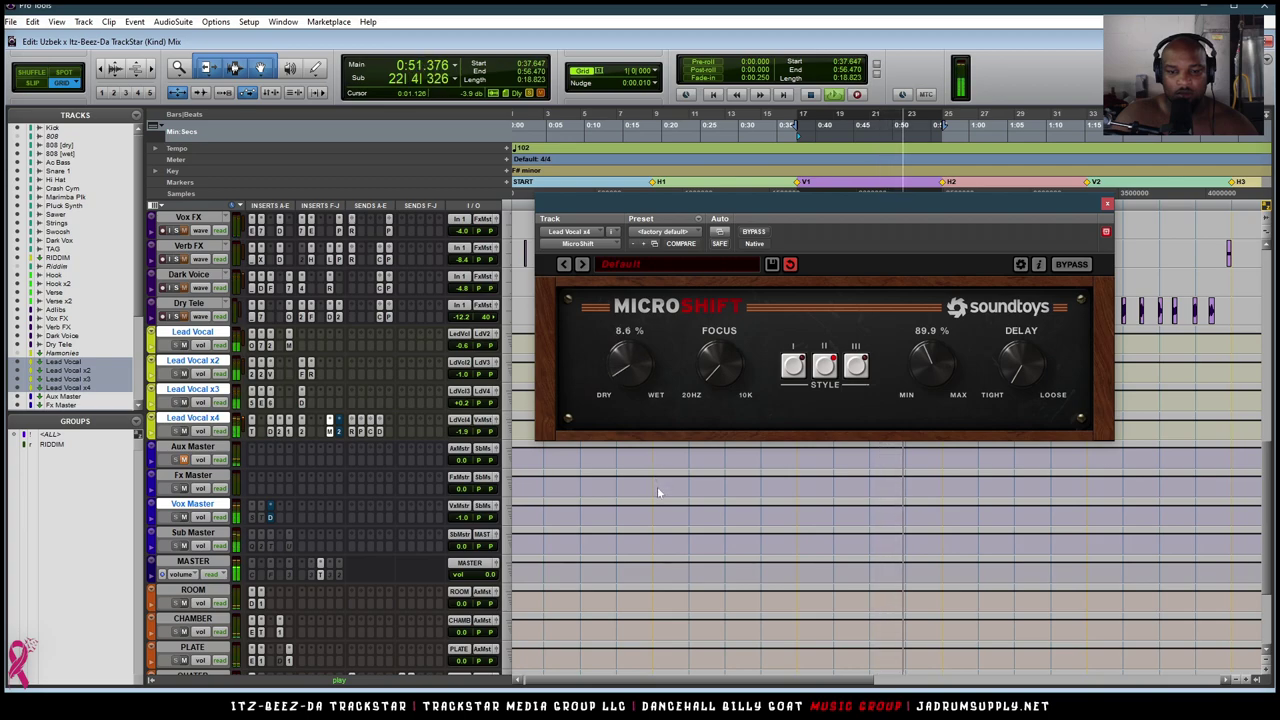
{"action": "left_click", "coordinate": [698, 218]}
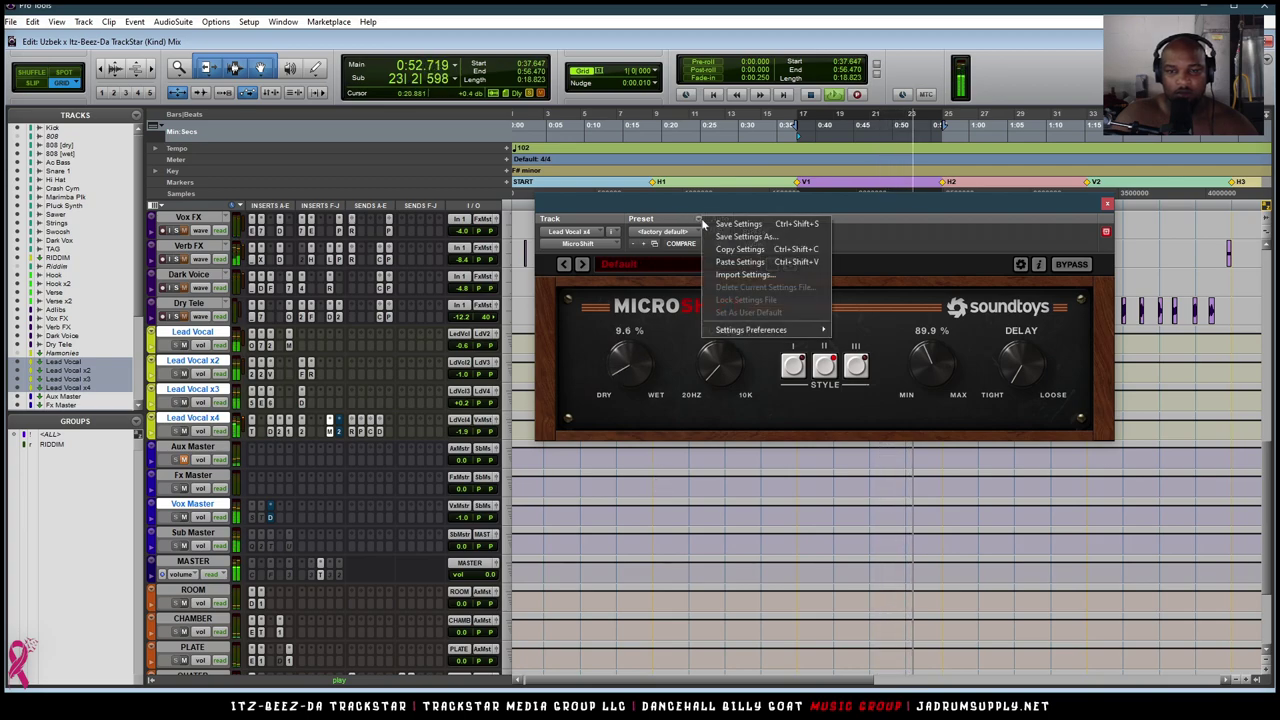
{"action": "left_click", "coordinate": [746, 264]}
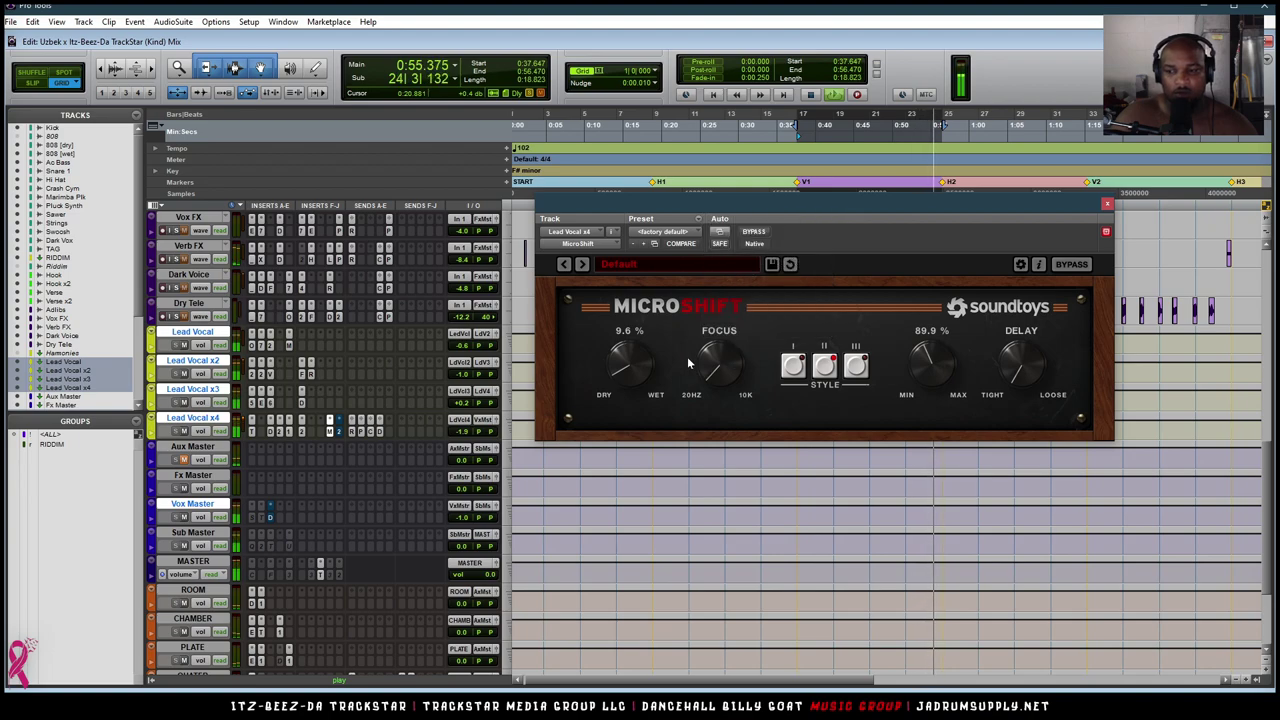
{"action": "key", "text": "space"}
Play the verse with MicroShift's Delay at 200 %, and return it to 50 % before stopping playback.
{"action": "left_click_drag", "start_coordinate": [1034, 320], "coordinate": [1033, 232]}
{"action": "key", "text": "space"}
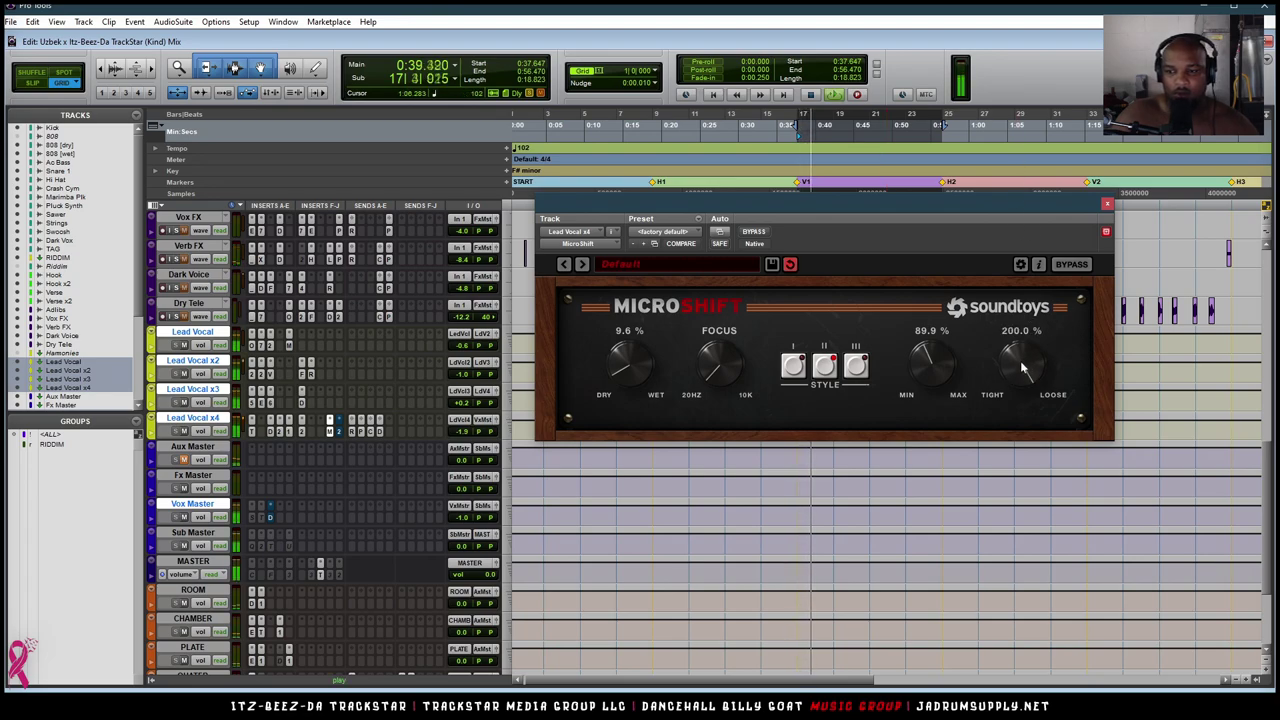
{"action": "left_click_drag", "start_coordinate": [1018, 422], "coordinate": [1019, 542]}
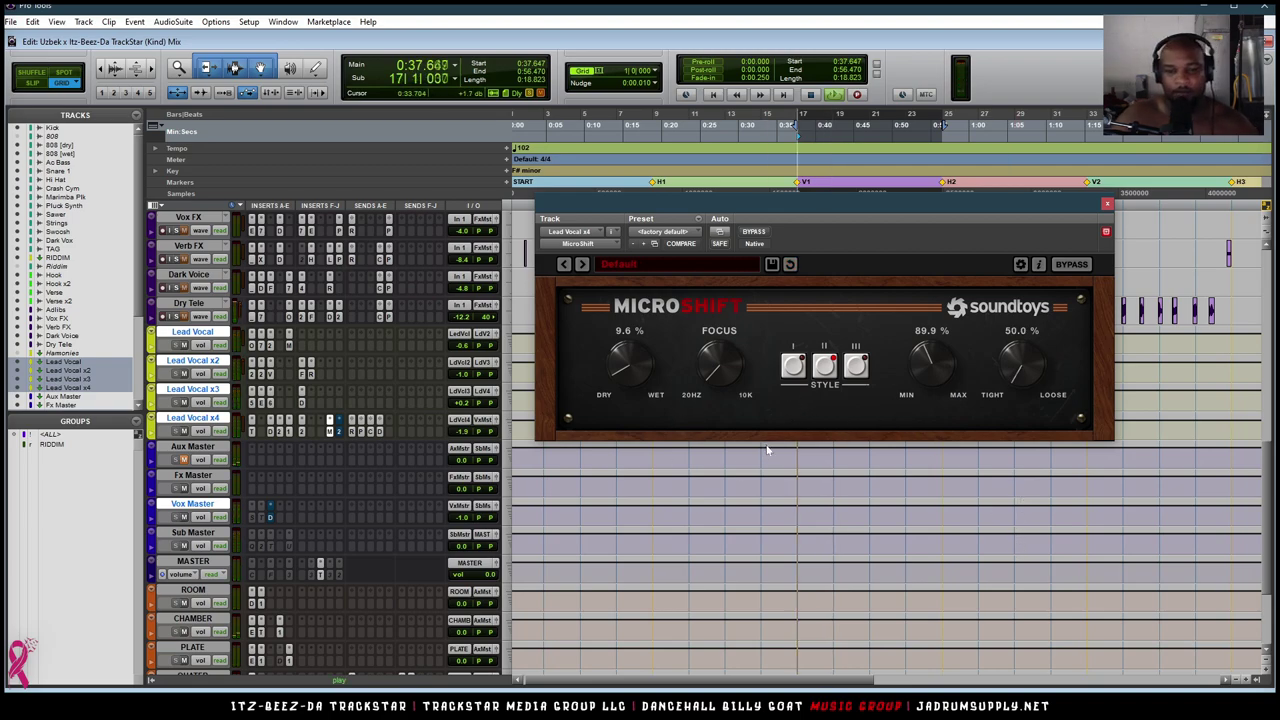
{"action": "key", "text": "space"}
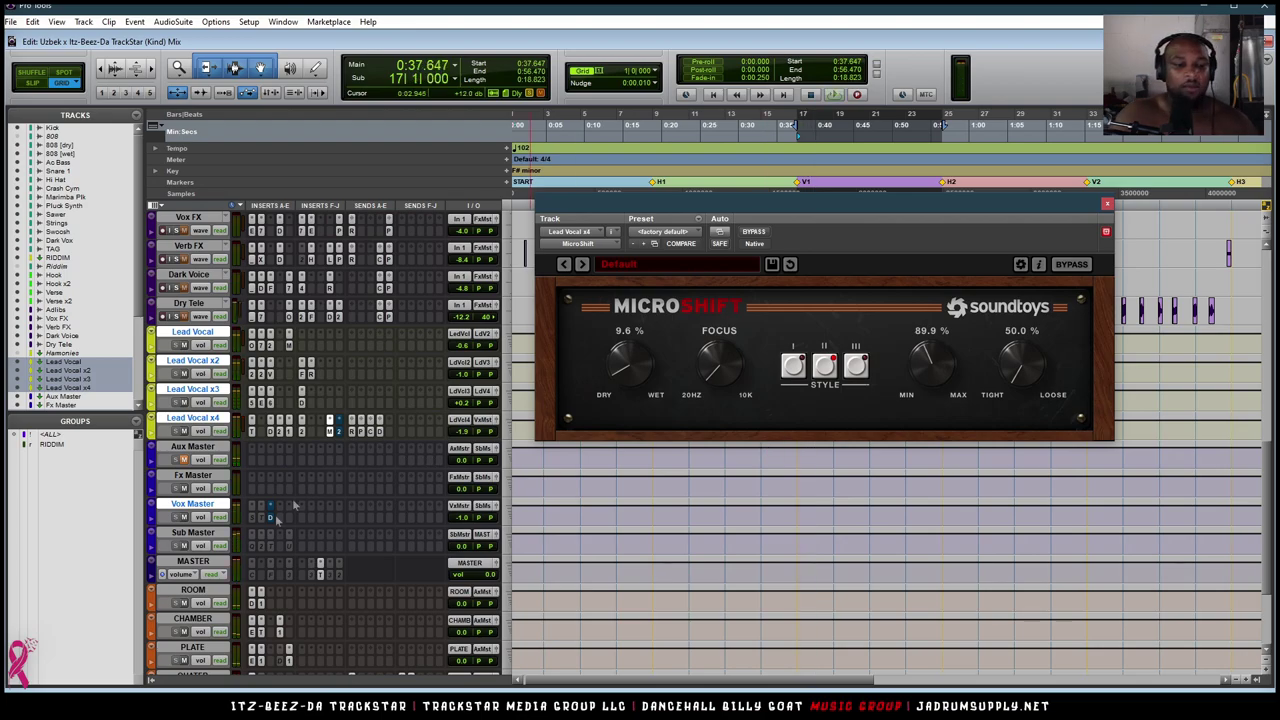
Open the L2 limiter on Lead Vocal x4 and take it out of bypass while playing the verse.
{"action": "scroll", "coordinate": [330, 573], "scroll_direction": "down", "scroll_amount": 2}
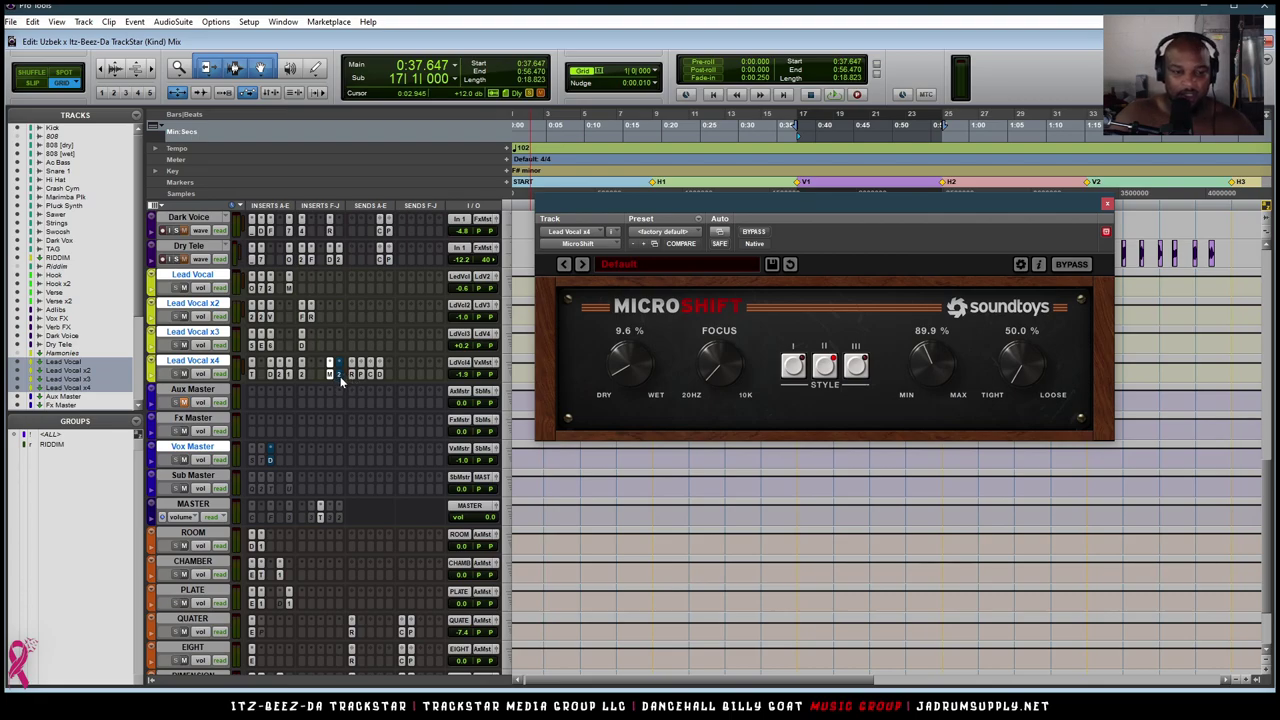
{"action": "left_click", "coordinate": [335, 372]}
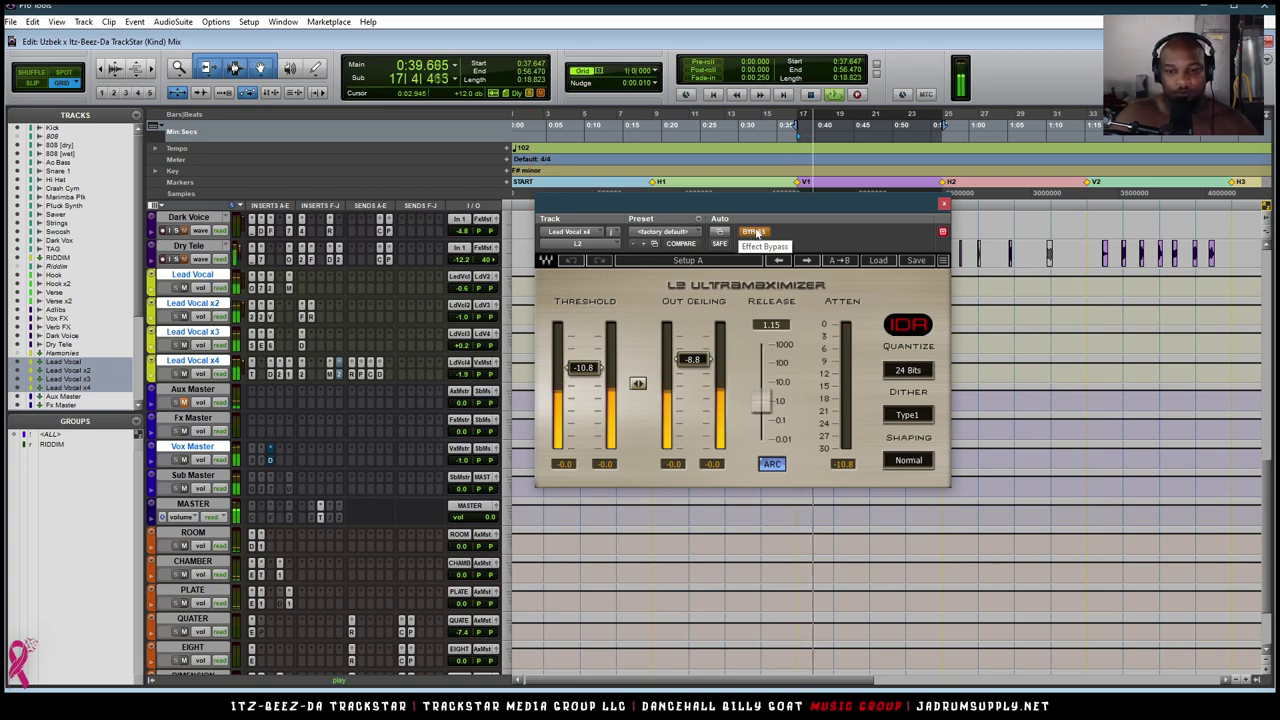
{"action": "left_click", "coordinate": [755, 232]}
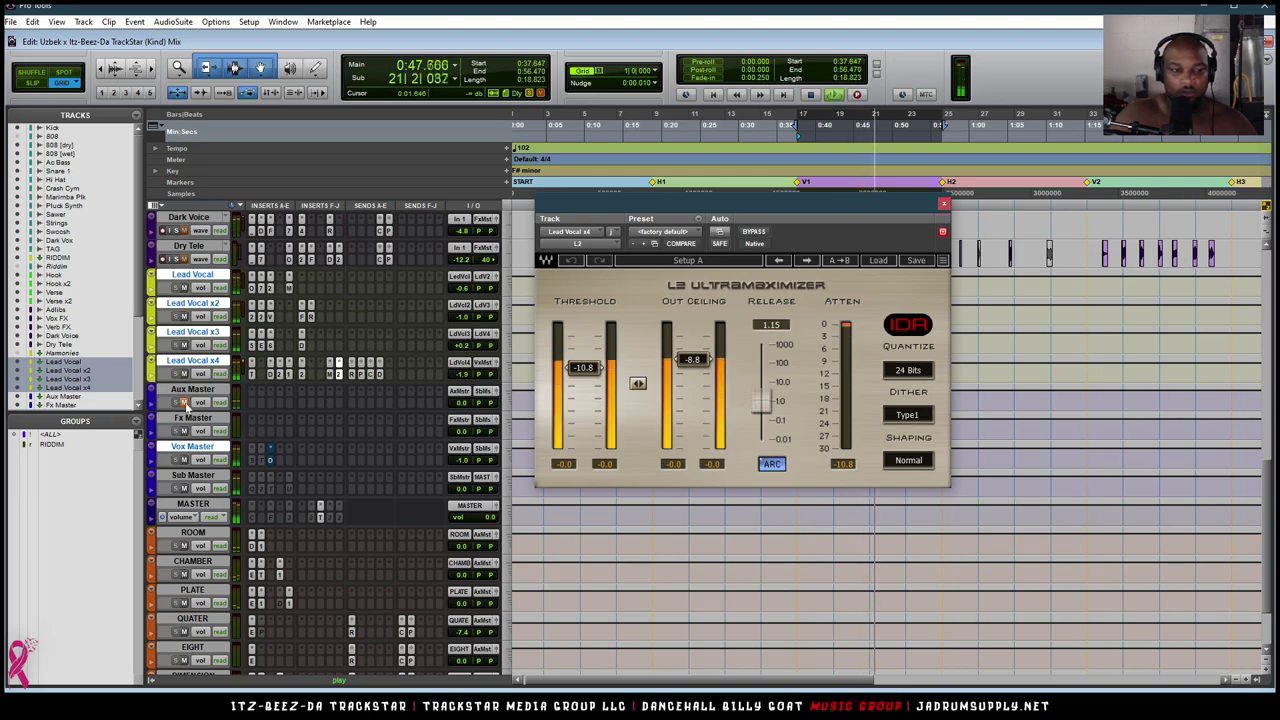
{"action": "key", "text": "space"}
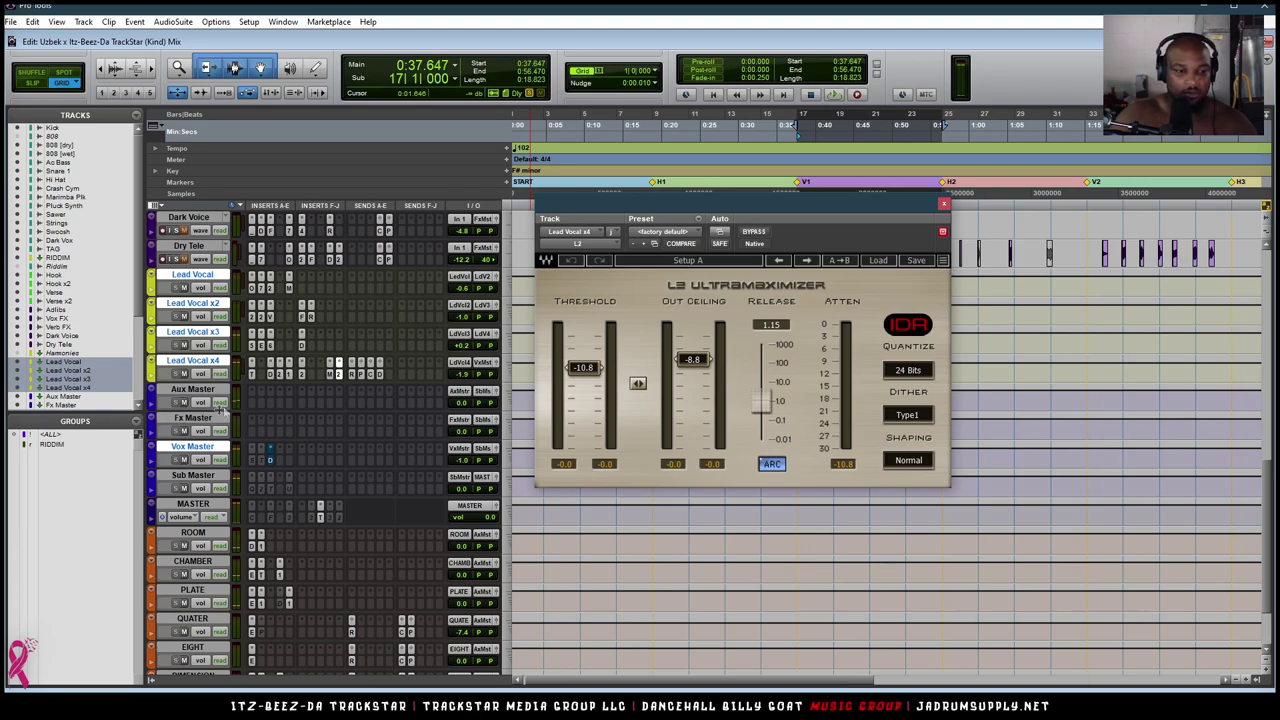
Open the SSL DeEss on Vox Master, take it out of bypass and play the verse.
{"action": "scroll", "coordinate": [305, 430], "scroll_direction": "down", "scroll_amount": 3}
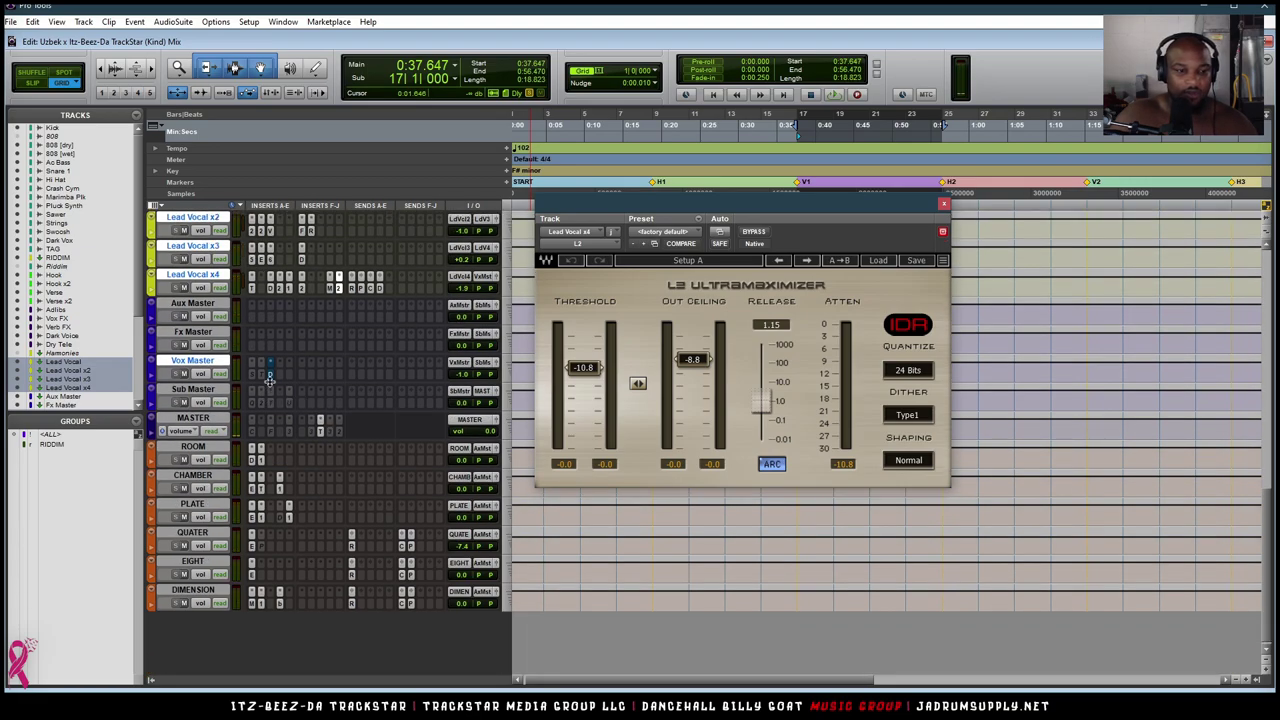
{"action": "left_click", "coordinate": [270, 375]}
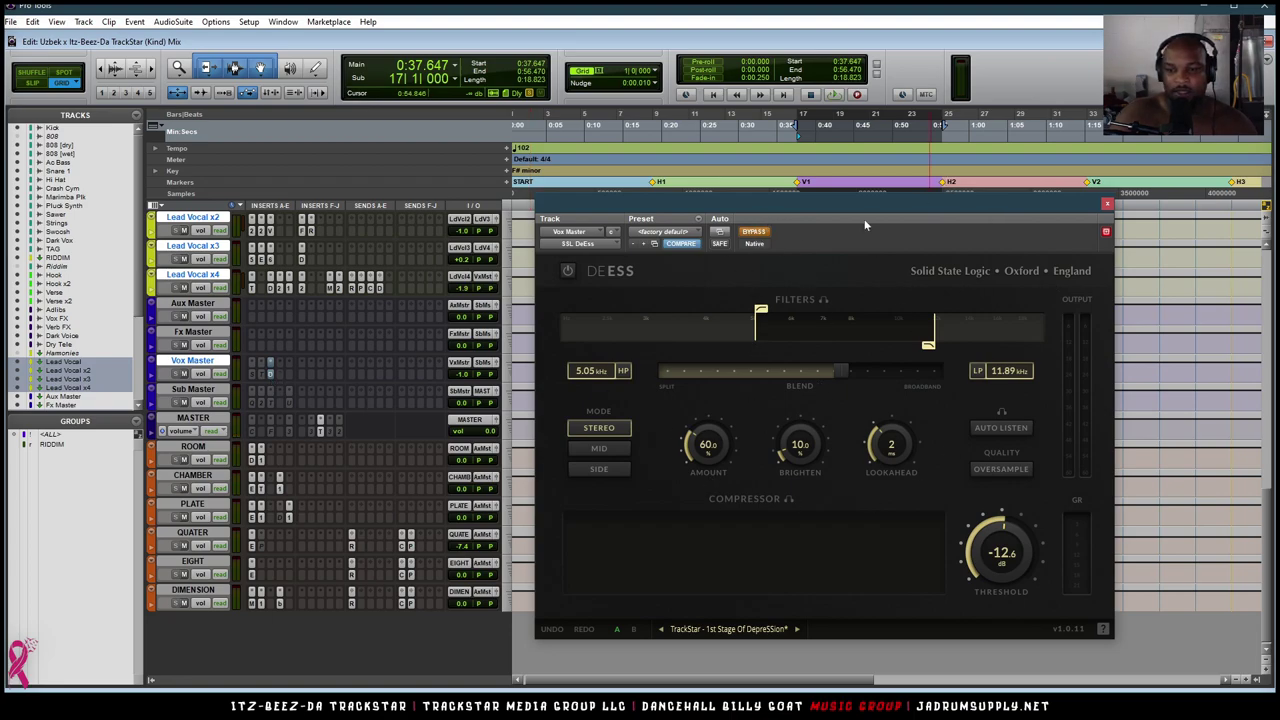
{"action": "key", "text": "space"}
{"action": "key", "text": "space"}
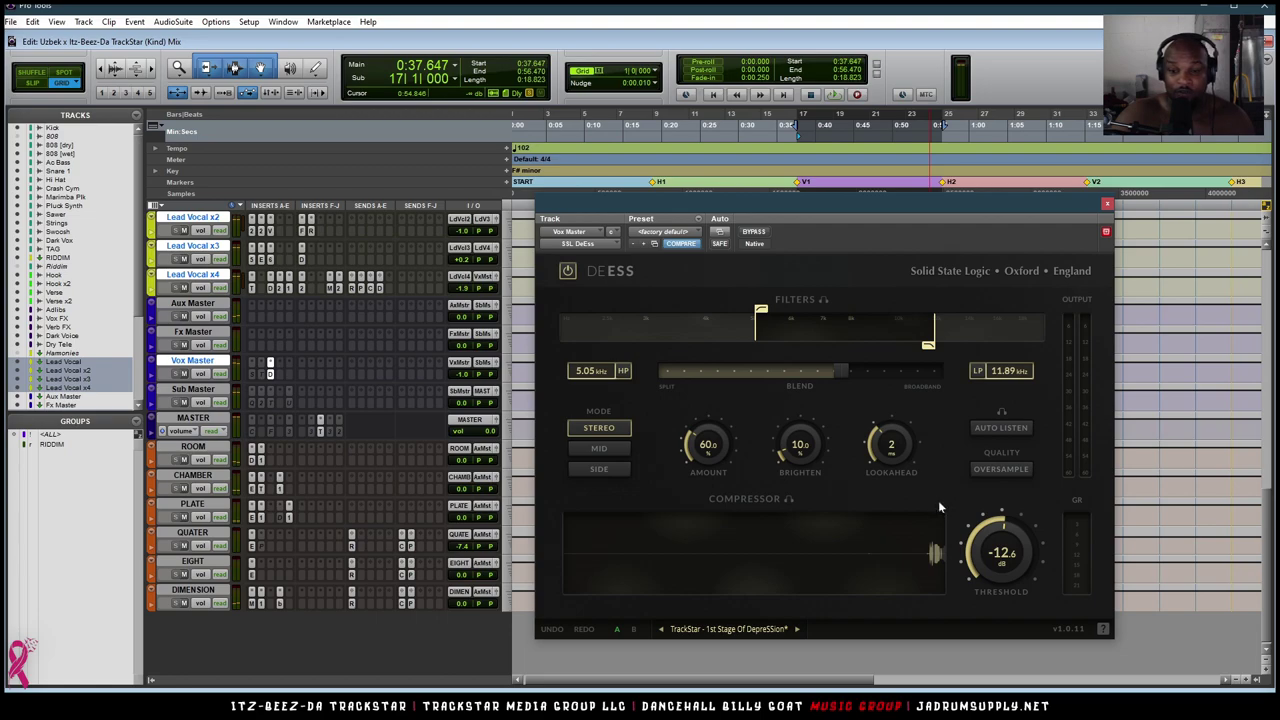
{"action": "key", "text": "space"}
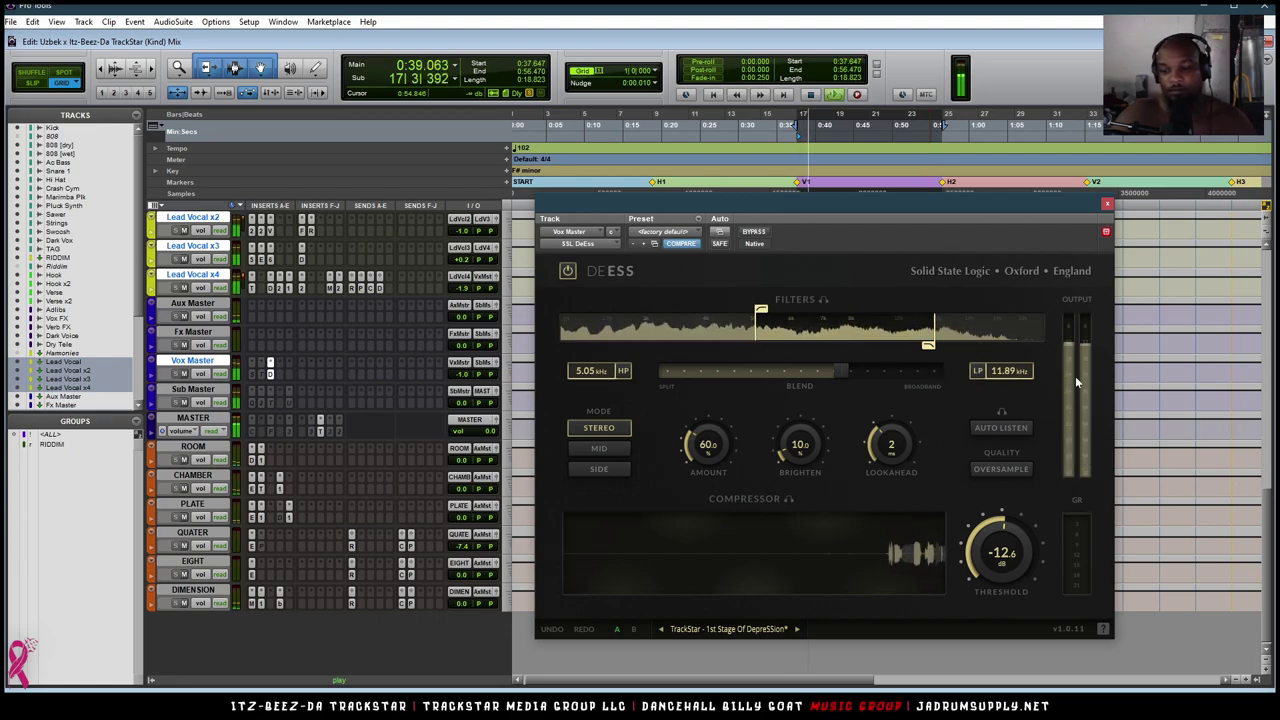
Close the SSL DeEss on Vox Master and stop playback.
{"action": "left_click", "coordinate": [1107, 206]}
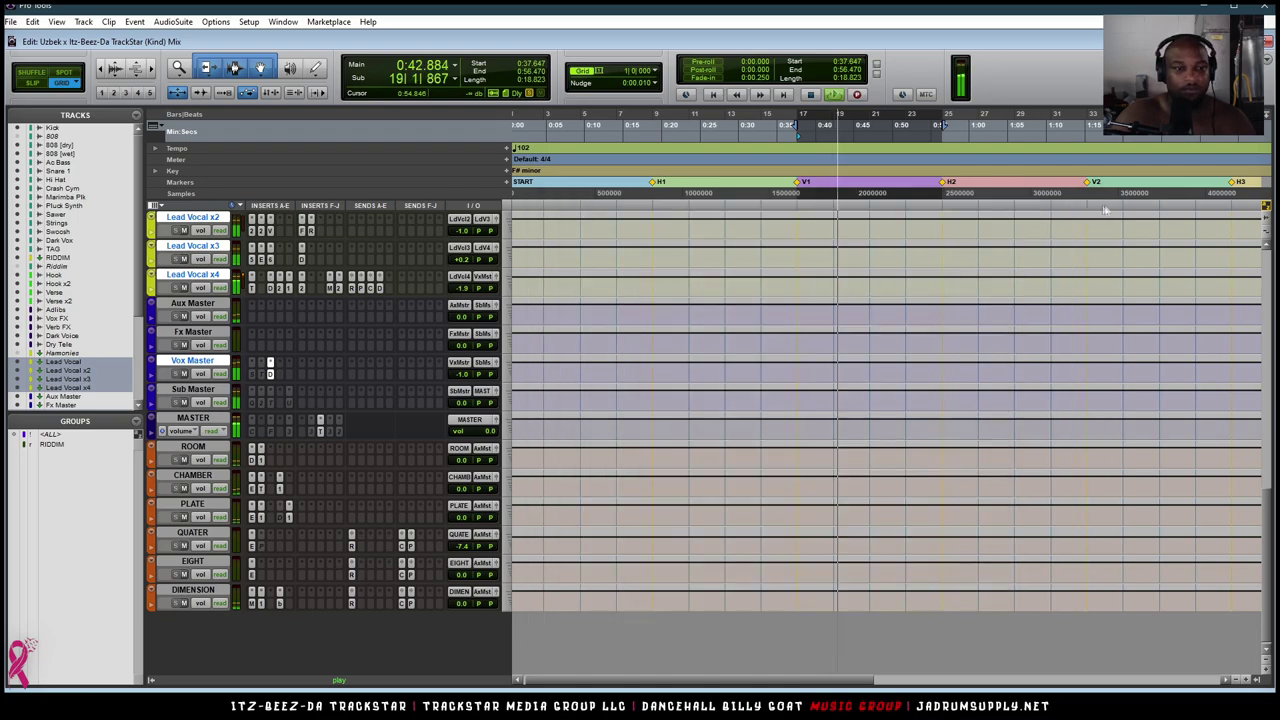
{"action": "key", "text": "space"}
Add the Verse x2 and Verse tracks to the track selection, and play the verse through the complete vocal chain before stopping playback.
{"action": "scroll", "coordinate": [289, 345], "scroll_direction": "up", "scroll_amount": 10}
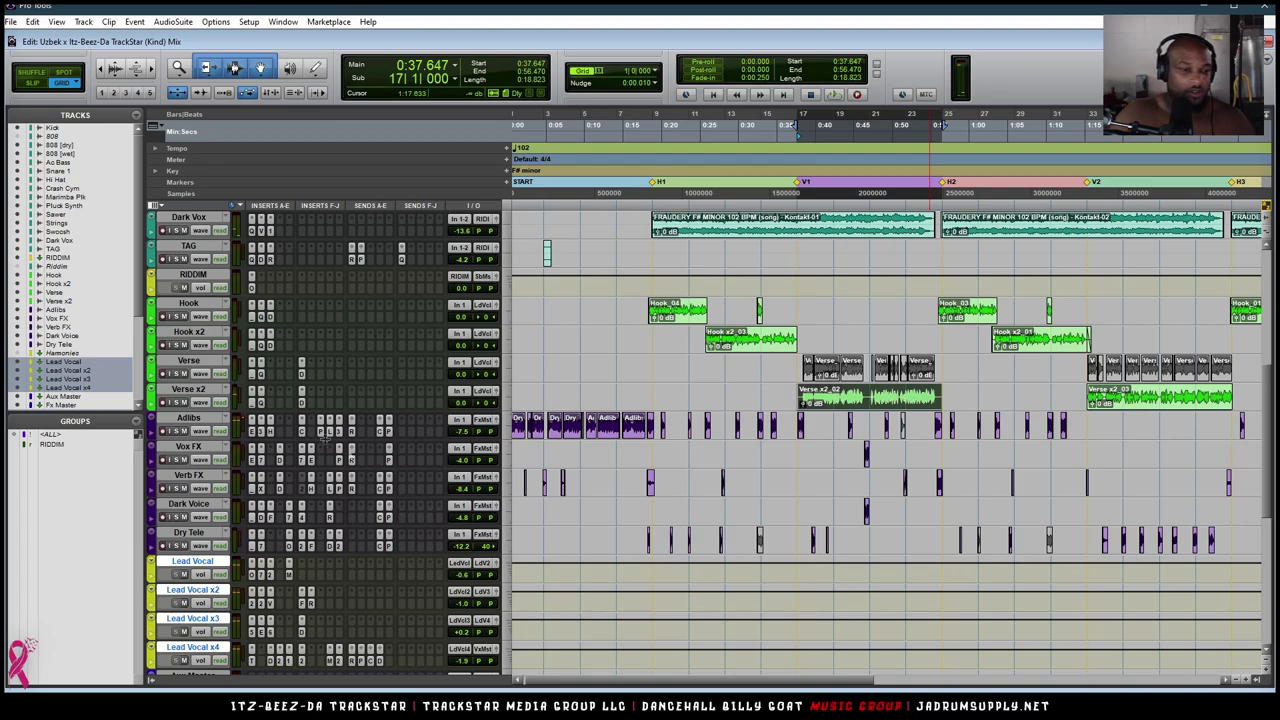
{"action": "scroll", "coordinate": [200, 378], "scroll_direction": "up", "scroll_amount": 2}
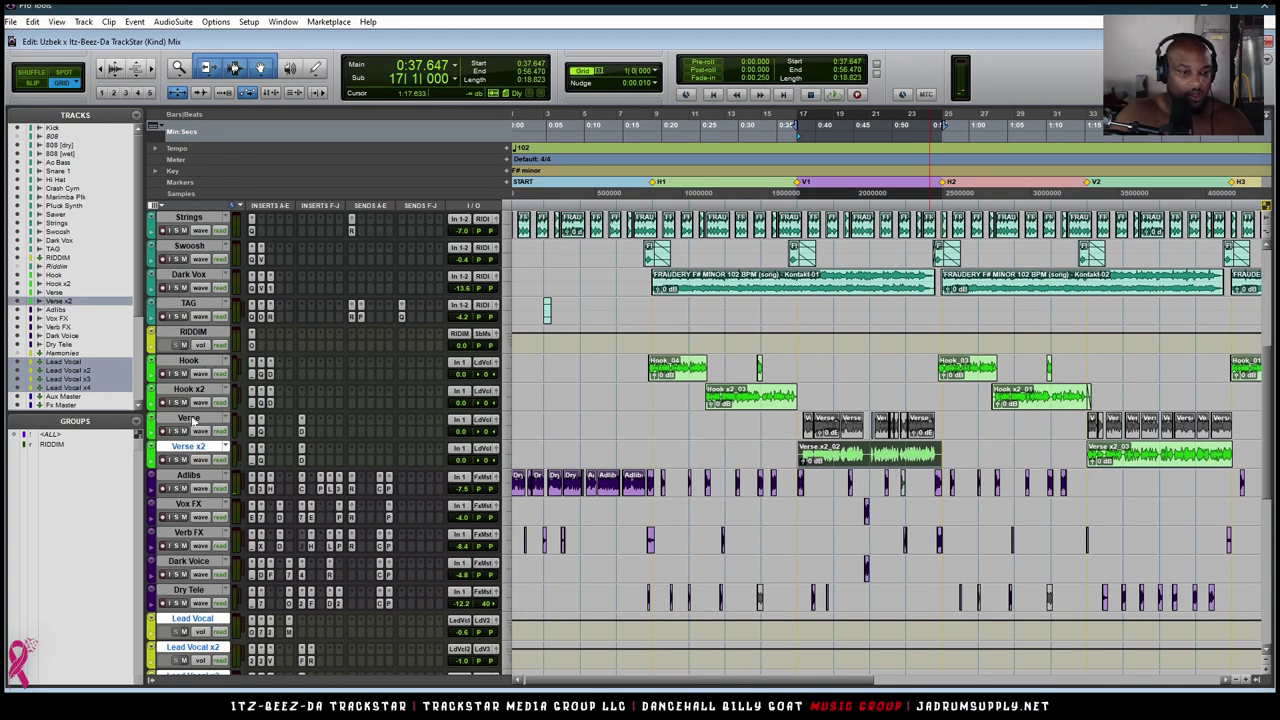
{"action": "scroll", "coordinate": [300, 440], "scroll_direction": "down", "scroll_amount": 6}
{"action": "scroll", "coordinate": [307, 437], "scroll_direction": "down", "scroll_amount": 4}
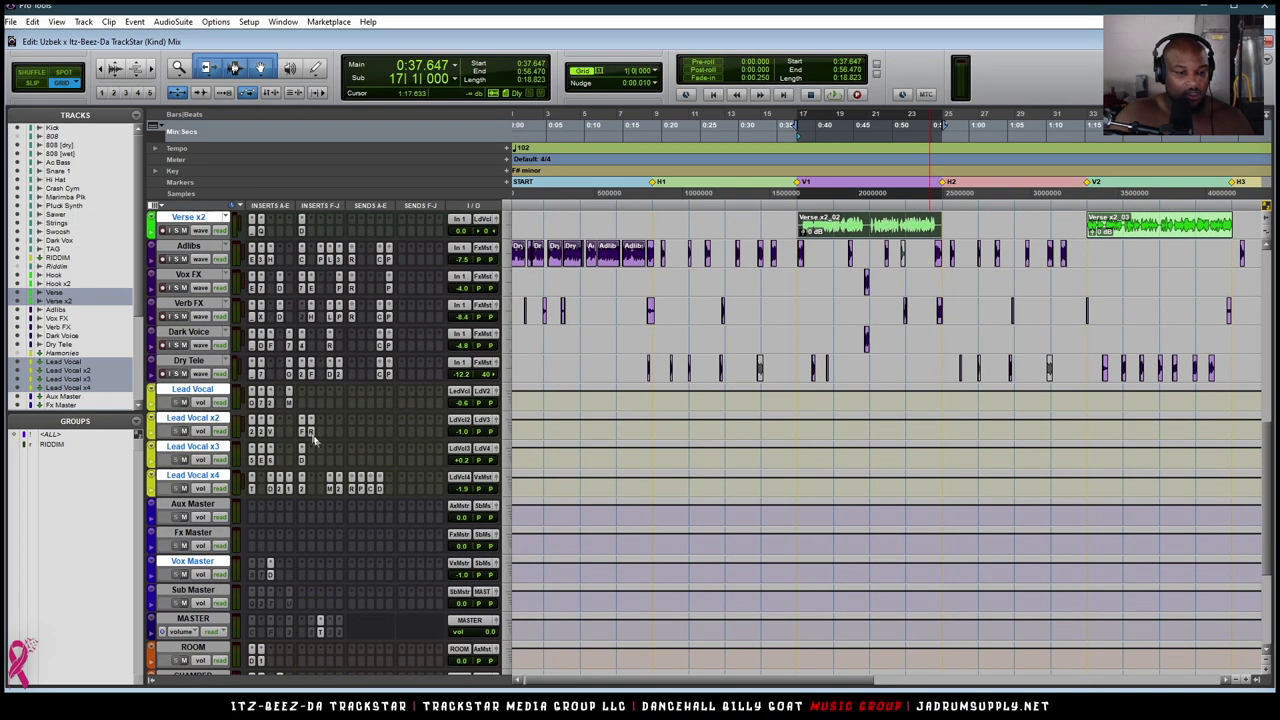
{"action": "key", "text": "space"}
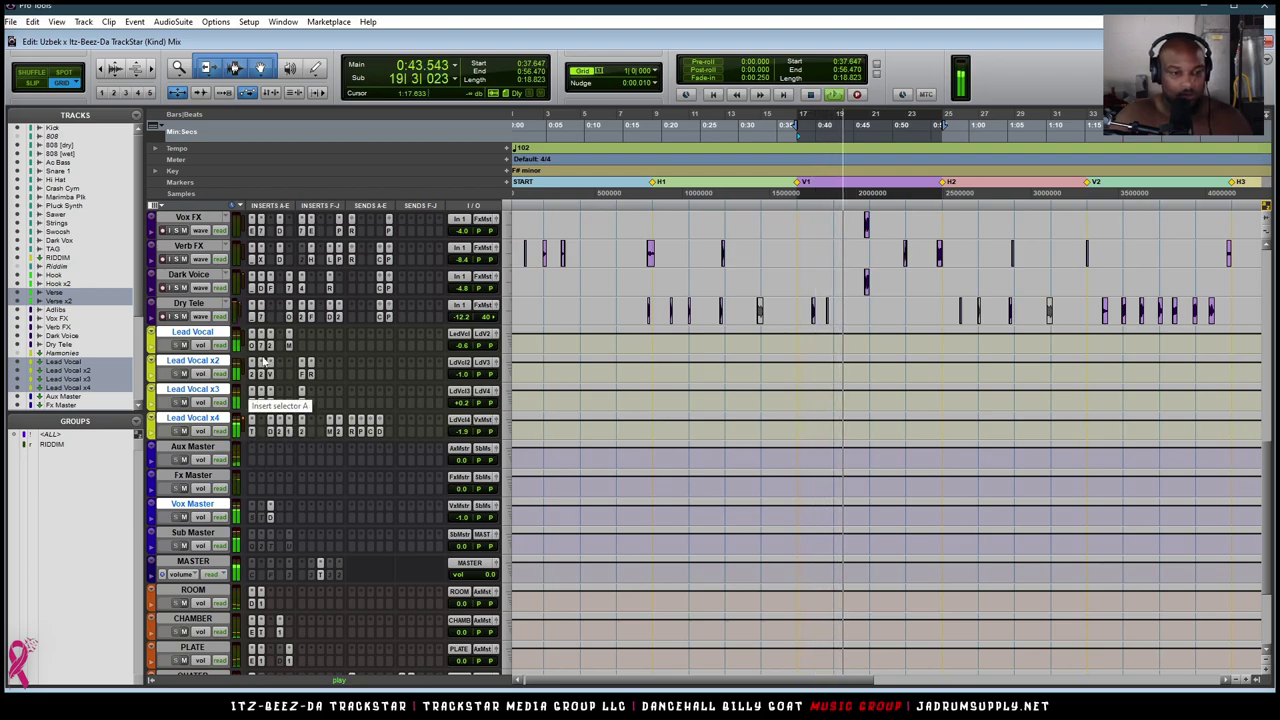
{"action": "scroll", "coordinate": [264, 362], "scroll_direction": "up", "scroll_amount": 5}
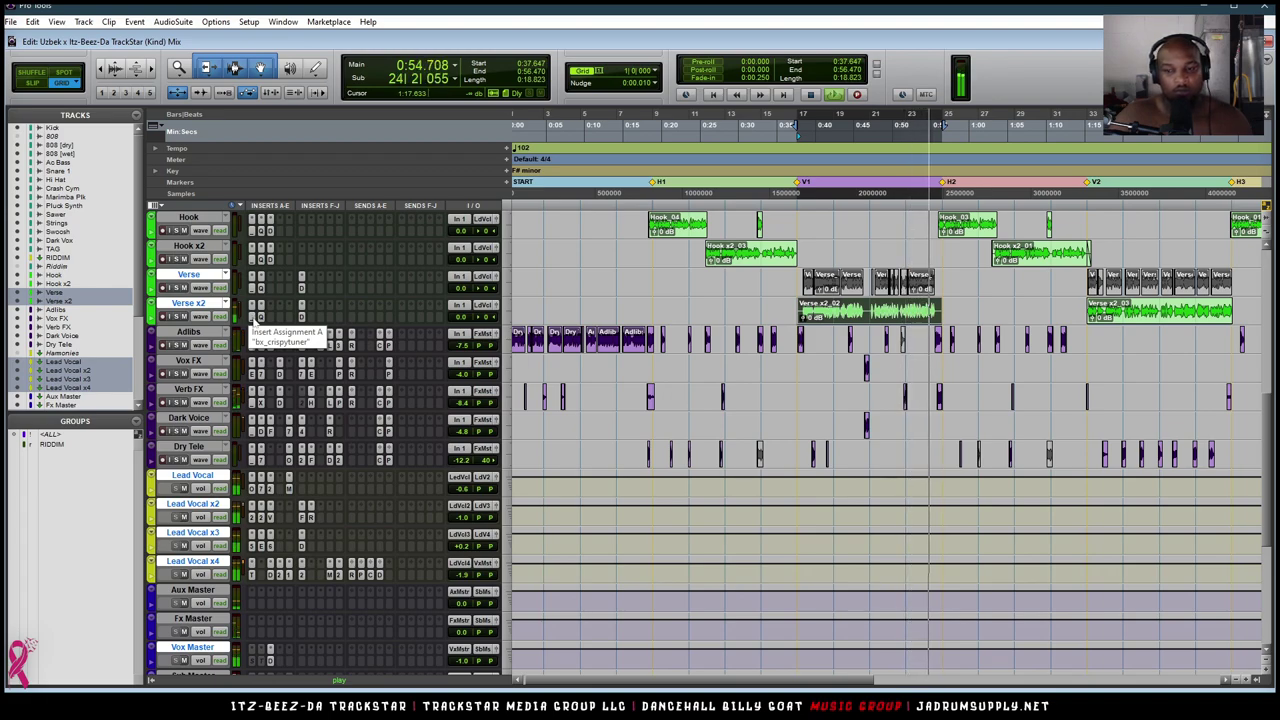
{"action": "key", "text": "space"}
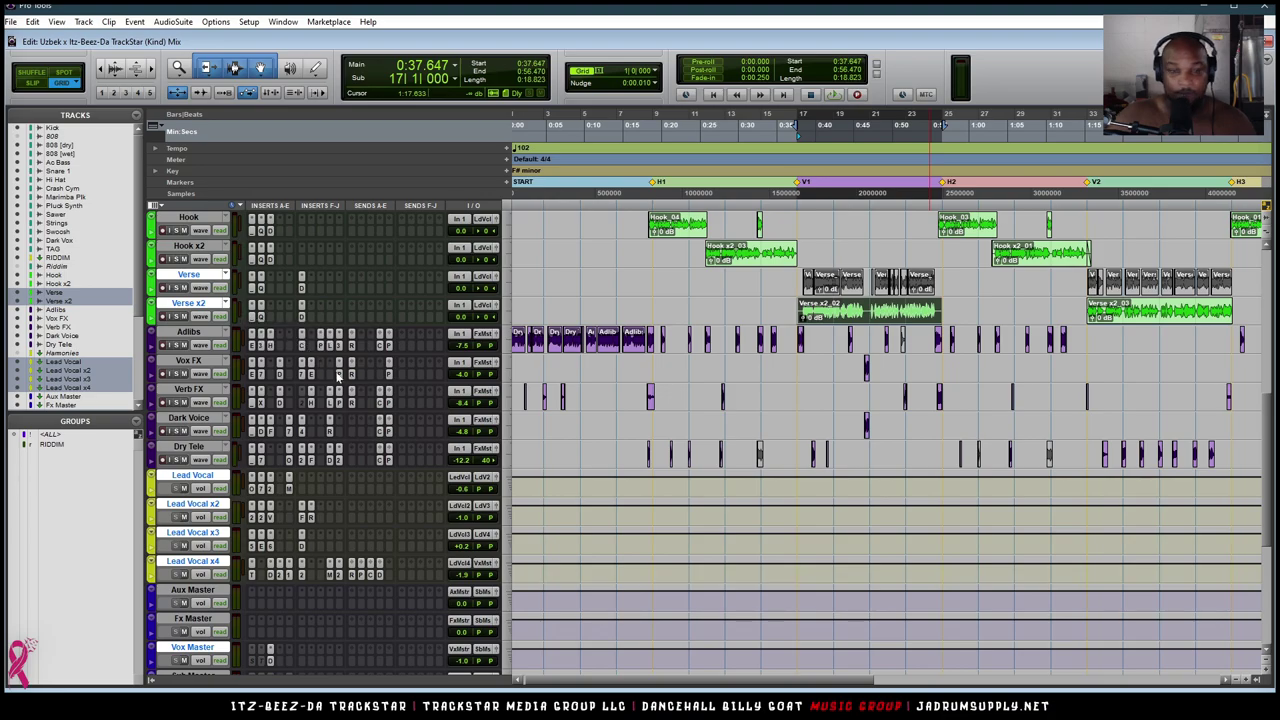
{"action": "scroll", "coordinate": [337, 395], "scroll_direction": "down", "scroll_amount": 5}
{"action": "scroll", "coordinate": [316, 541], "scroll_direction": "up", "scroll_amount": 3}
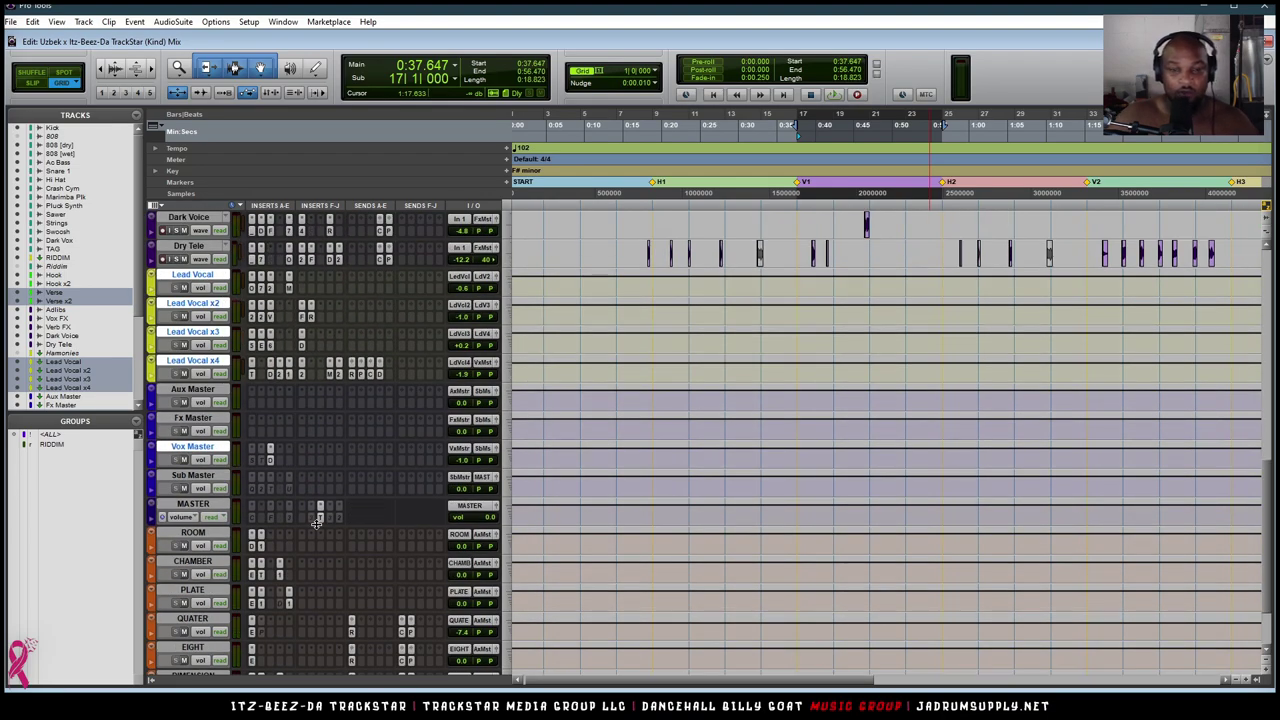
{"action": "scroll", "coordinate": [320, 499], "scroll_direction": "up", "scroll_amount": 10}
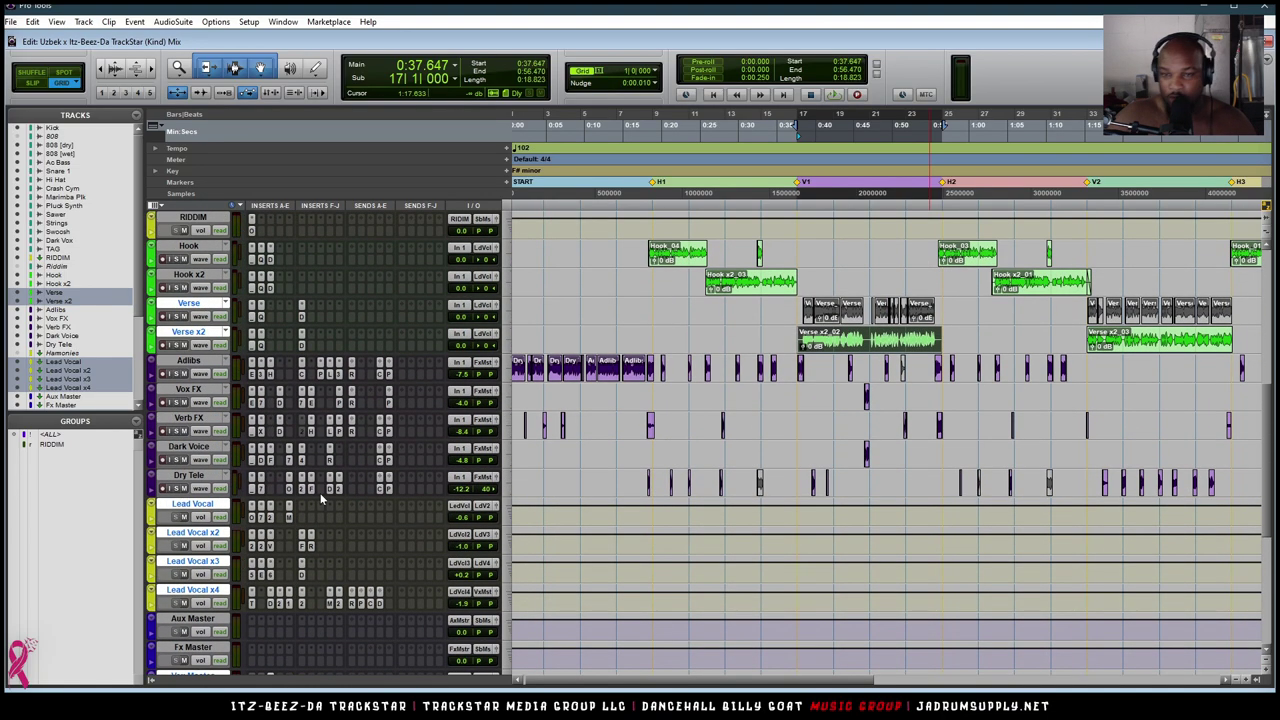
{"action": "scroll", "coordinate": [320, 505], "scroll_direction": "down", "scroll_amount": 12}
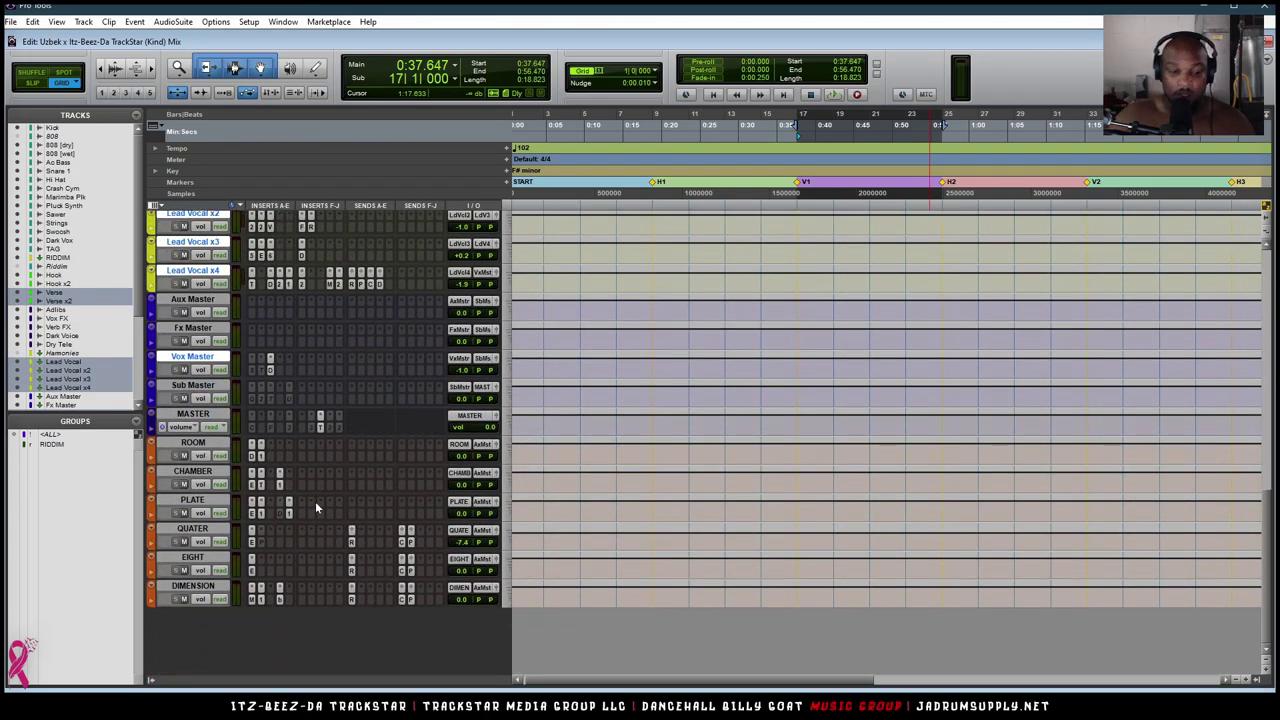
{"action": "scroll", "coordinate": [287, 575], "scroll_direction": "up", "scroll_amount": 8}
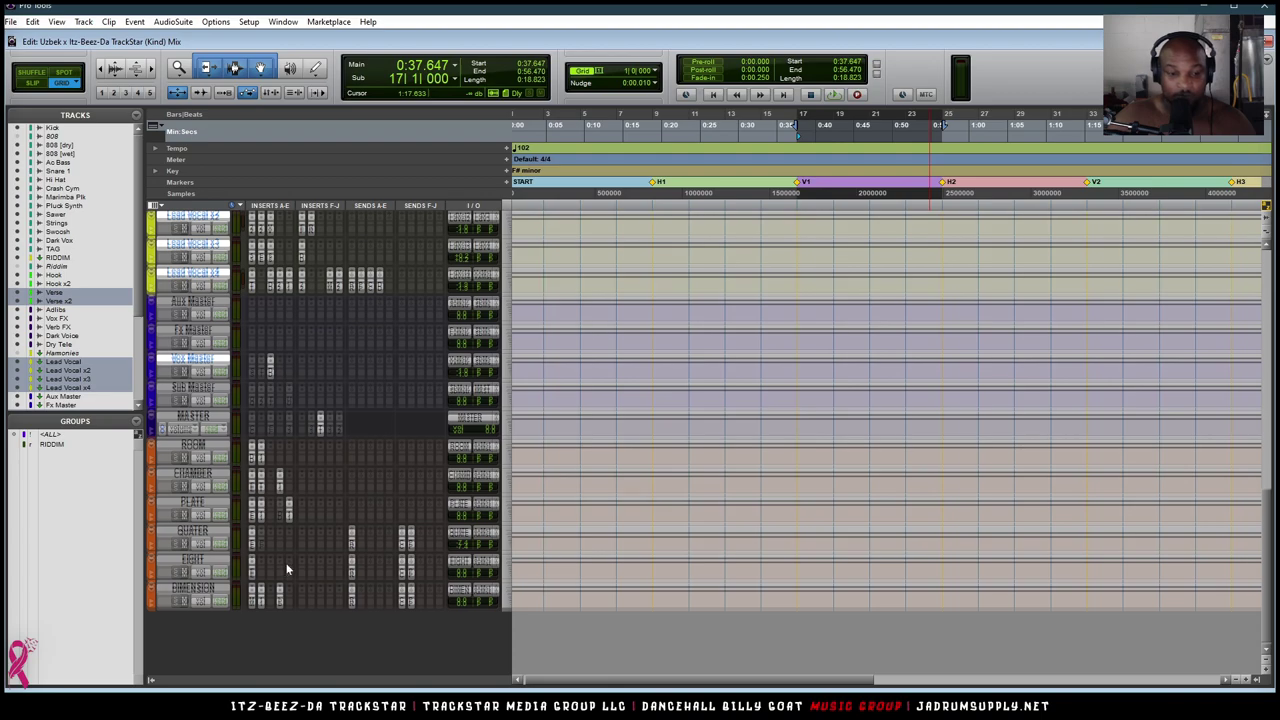